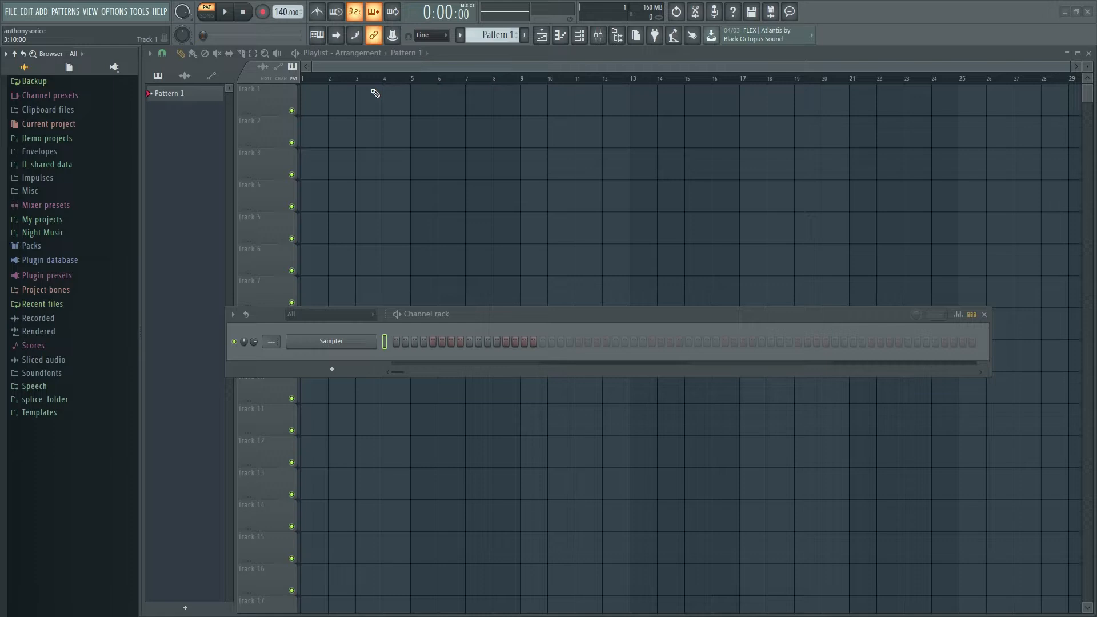
Step: Set the project tempo to 92 BPM and move the channel rack slightly higher over the playlist
right_click(286, 11)
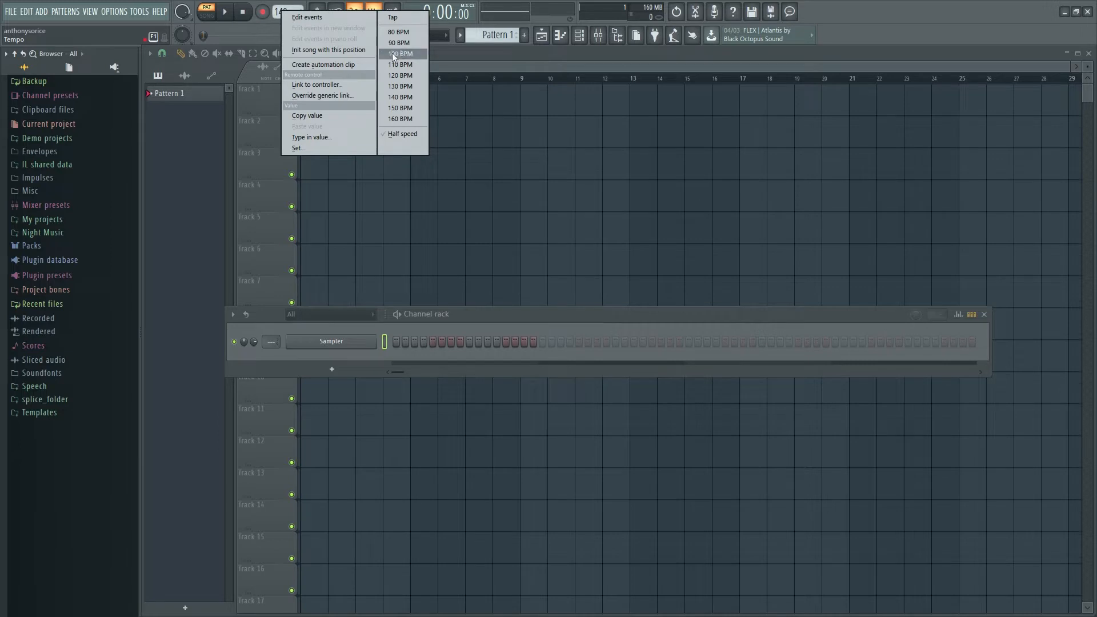
click(399, 43)
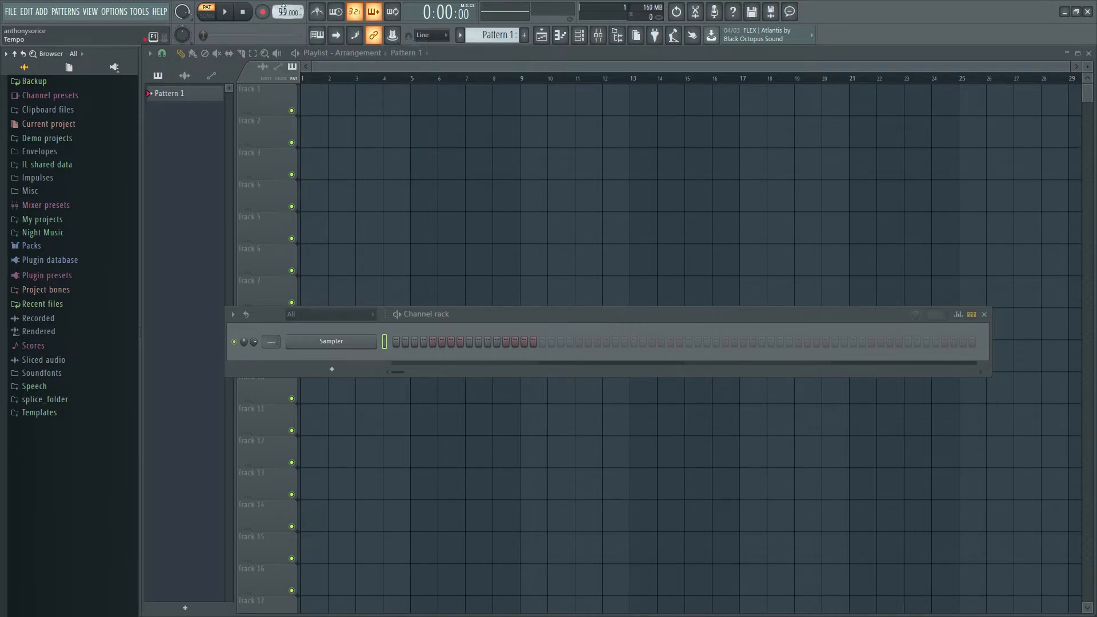
drag(283, 12, 282, 8)
drag(625, 323, 655, 273)
Step: Open the Percussion folder of the Drums (ModeAudio) pack in the sample browser
click(38, 246)
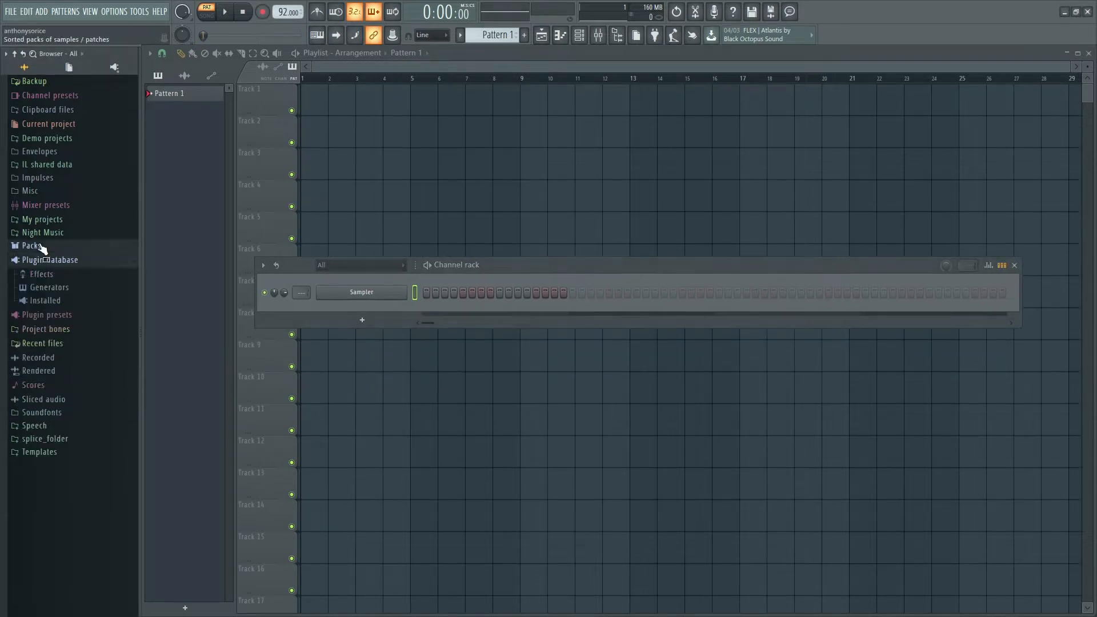
click(49, 247)
click(49, 246)
click(83, 273)
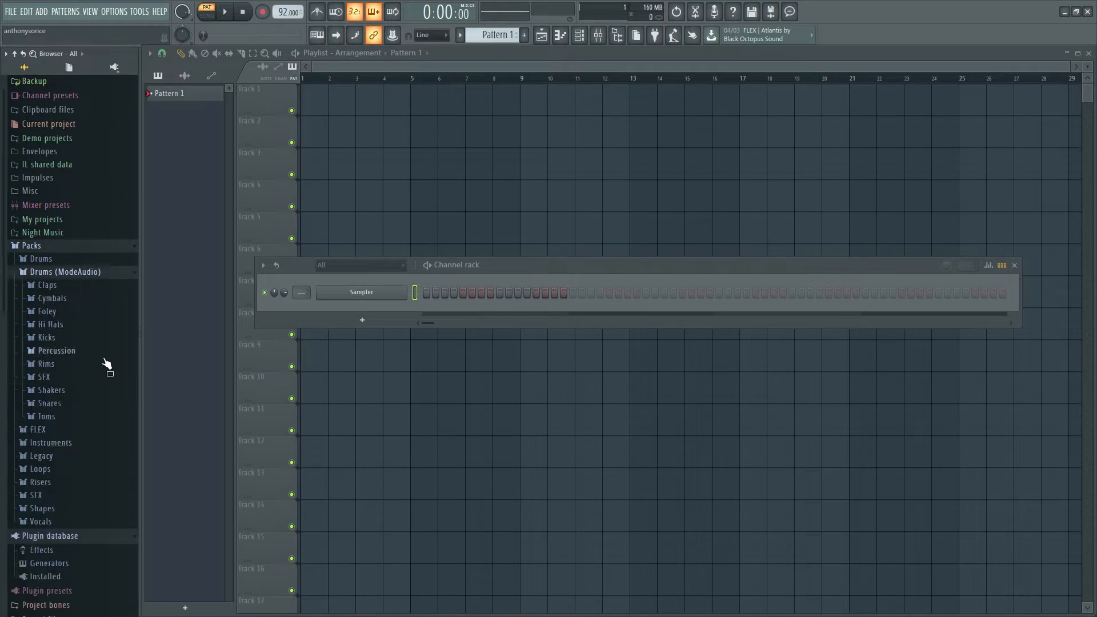
click(77, 351)
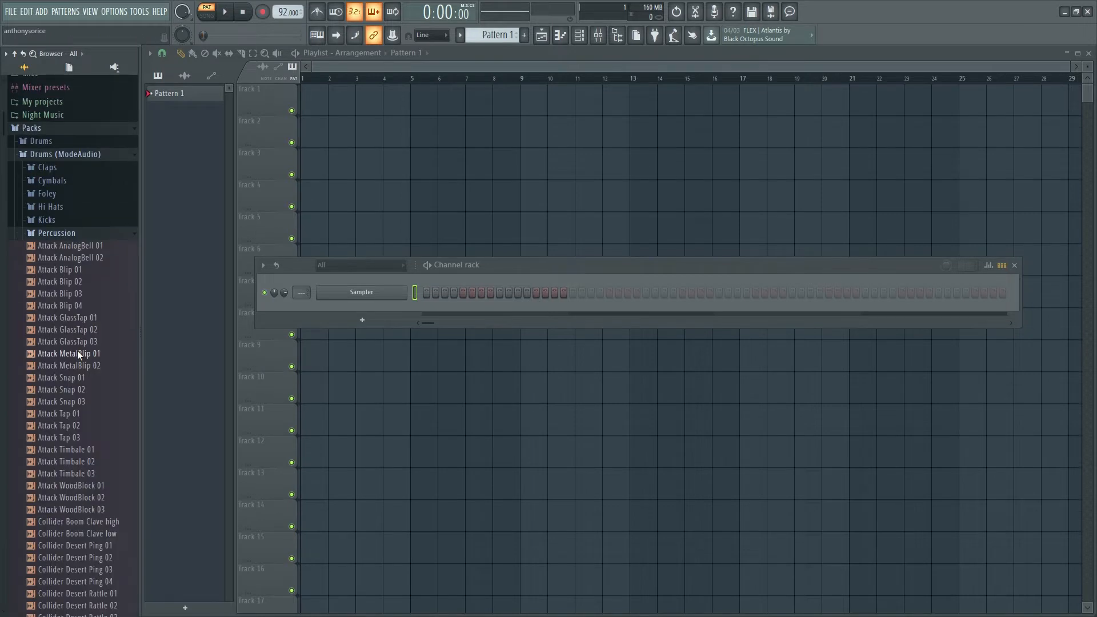
Step: Look through the percussion samples in the Drums (ModeAudio) pack, from the Attack sounds to the MA and Power Click ones
scroll(77, 351, down, 15)
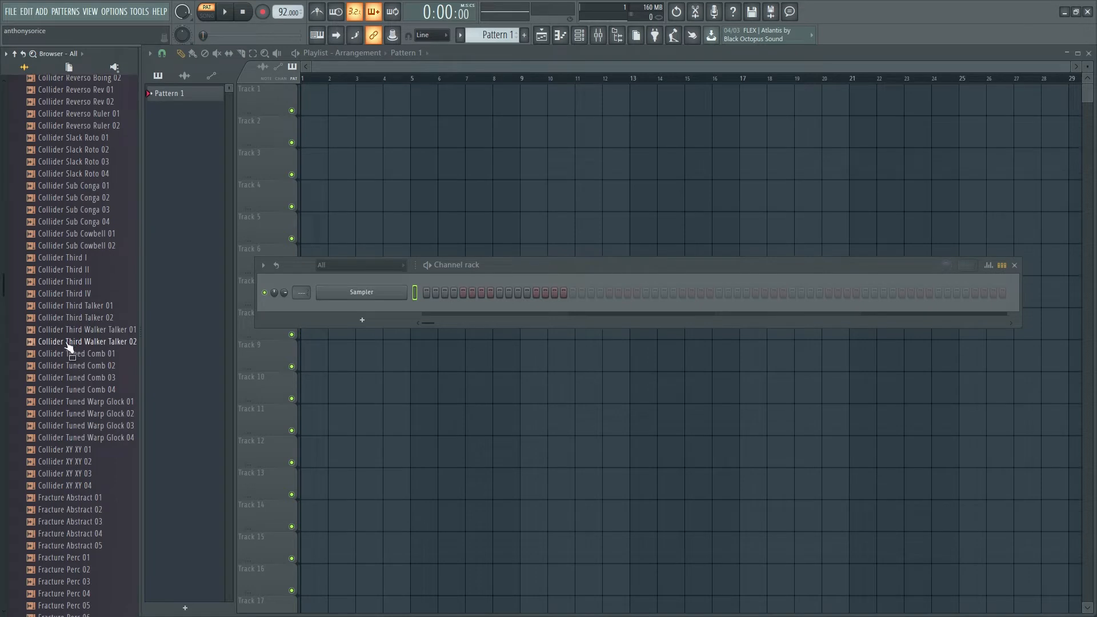
scroll(71, 347, down, 12)
scroll(68, 346, down, 2)
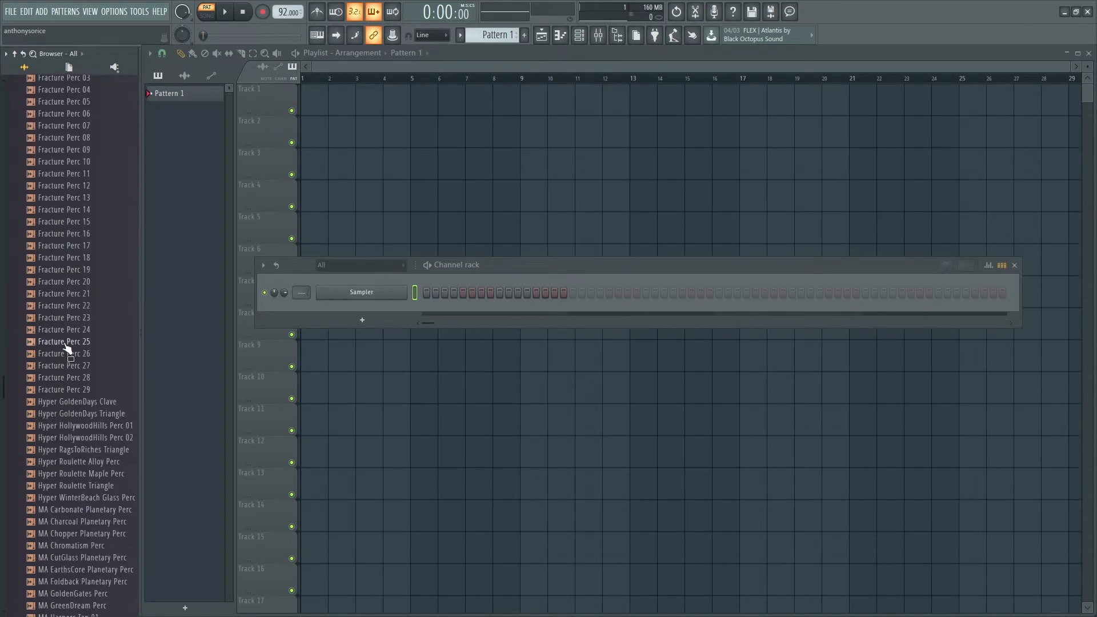
scroll(68, 346, down, 12)
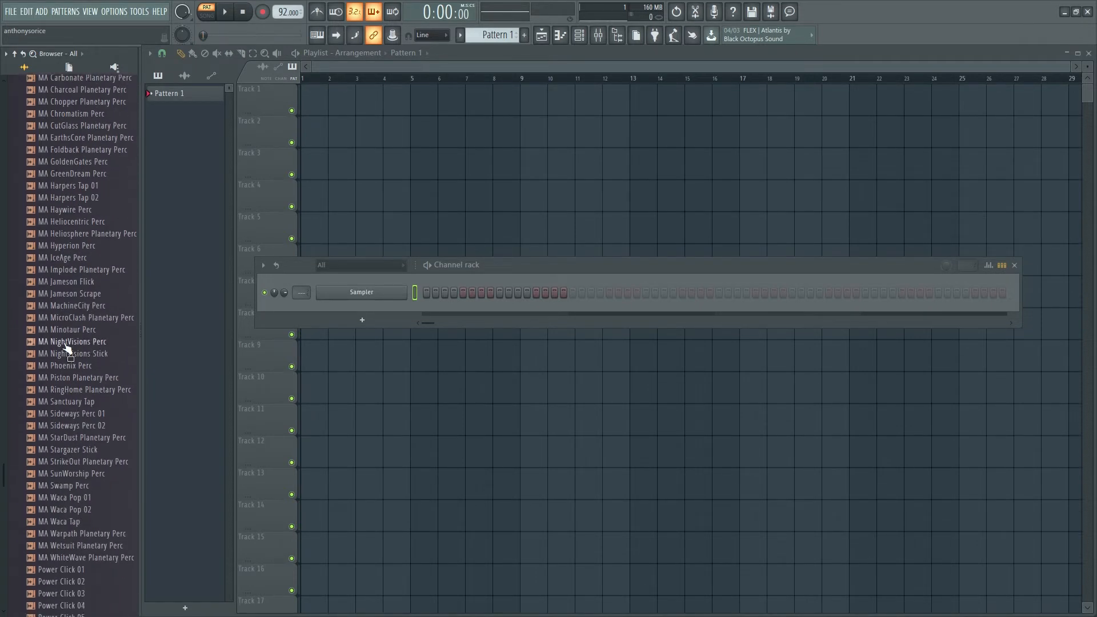
scroll(67, 346, up, 20)
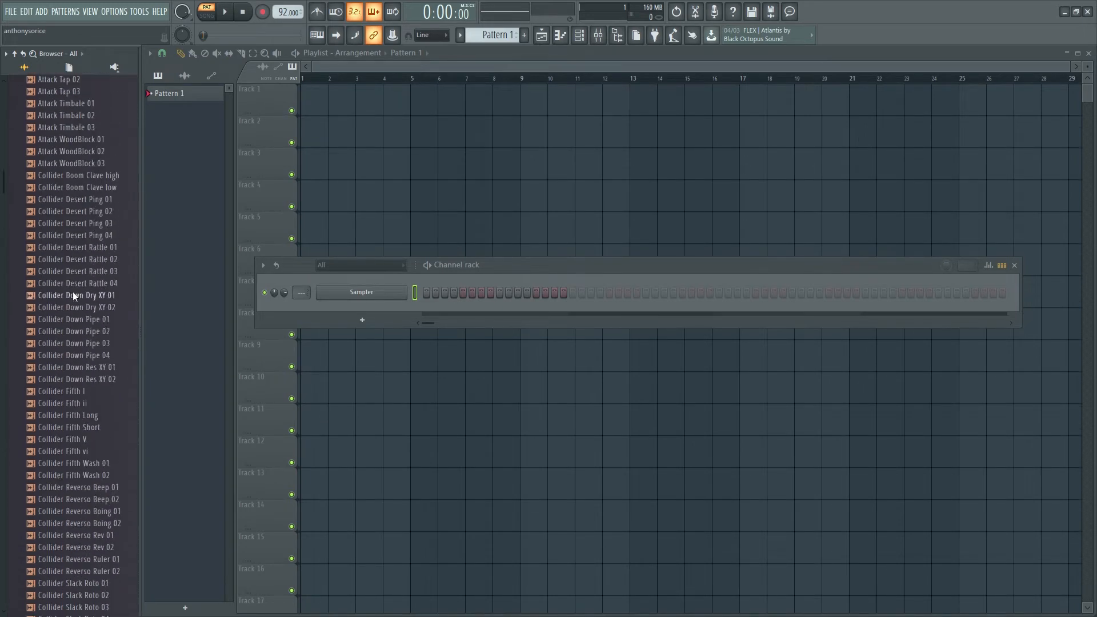
scroll(76, 264, down, 20)
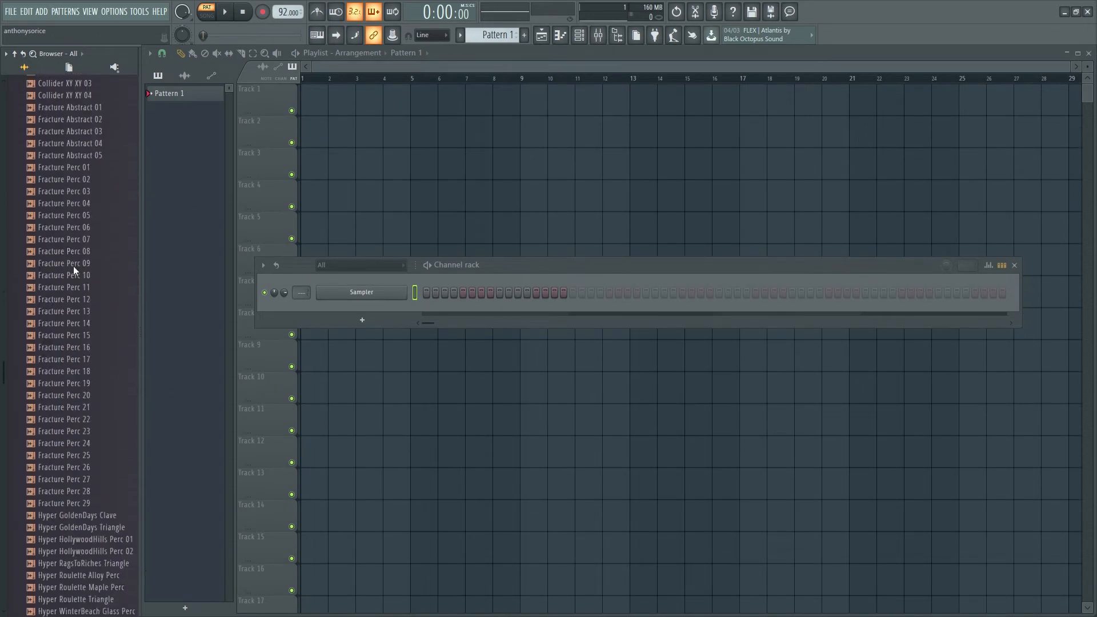
scroll(95, 407, down, 5)
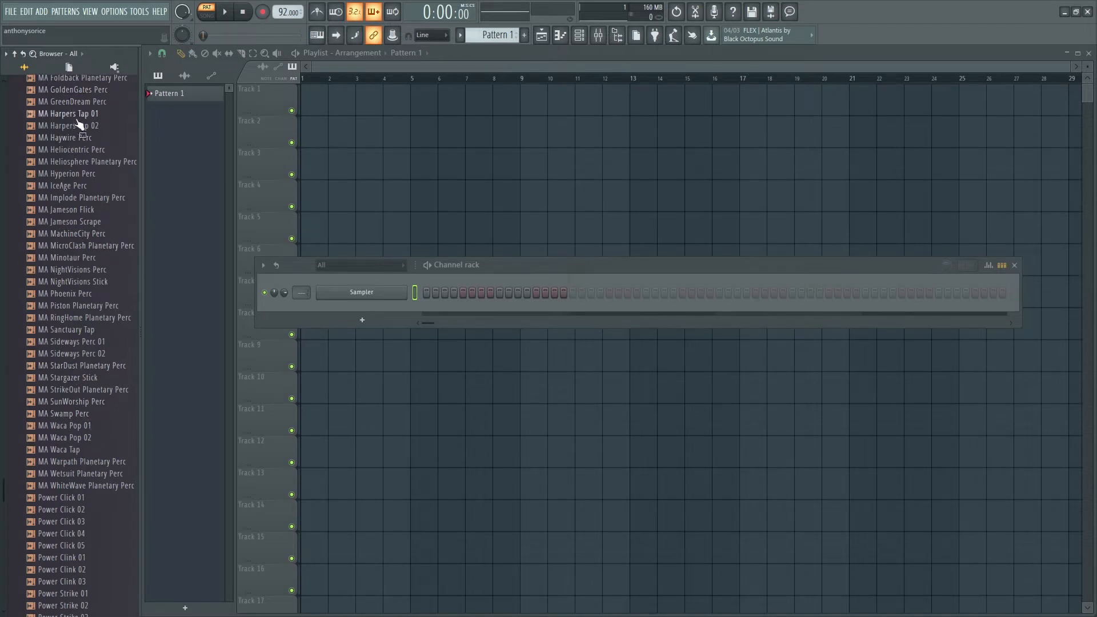
scroll(74, 126, up, 4)
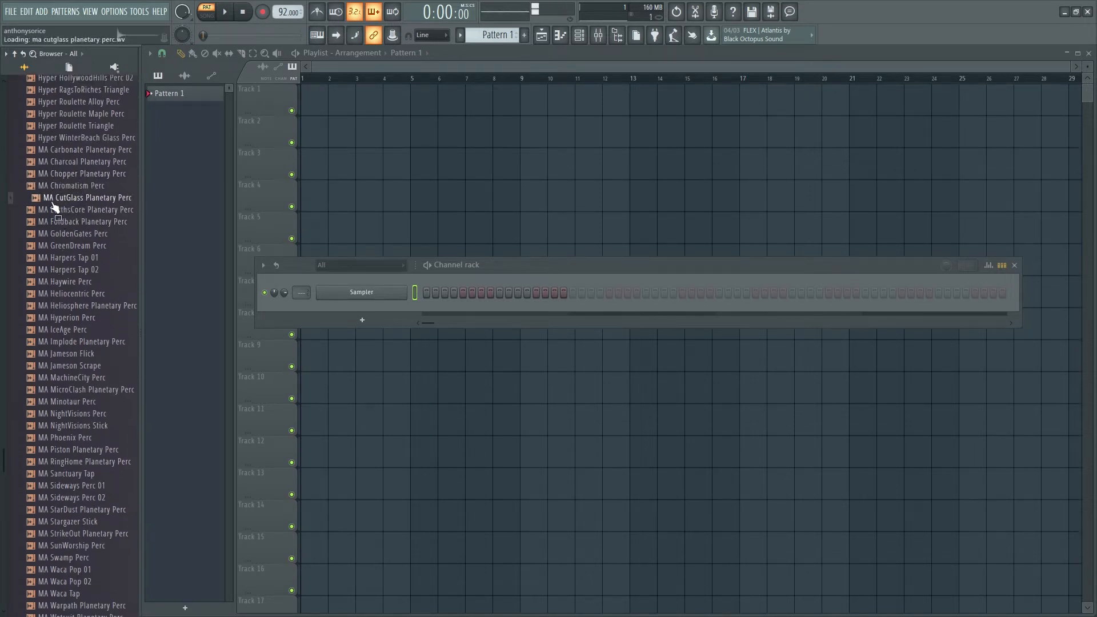
scroll(80, 246, down, 8)
scroll(83, 274, up, 4)
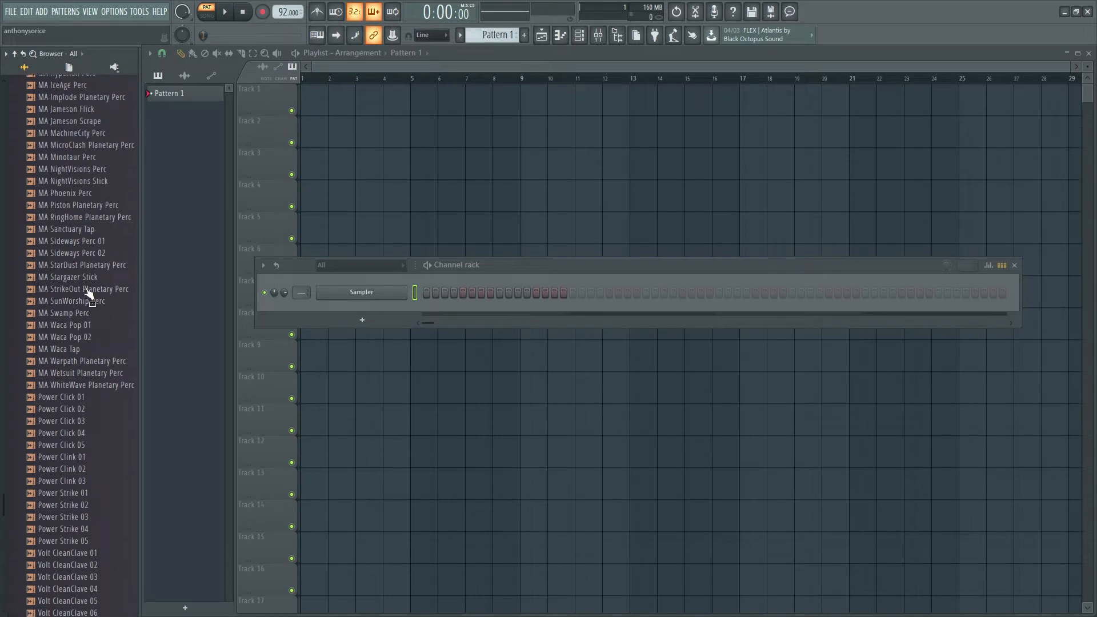
Step: Audition several MA percussion samples and load MA Jameson Scrape into the existing Sampler channel
click(83, 234)
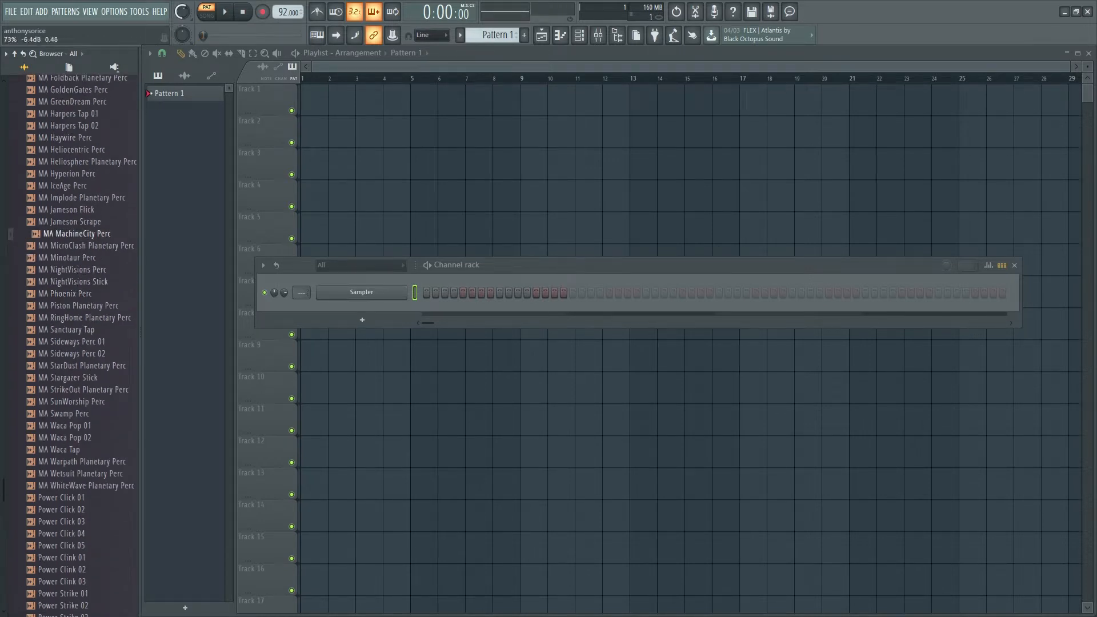
click(90, 271)
click(86, 306)
click(80, 270)
scroll(78, 263, up, 1)
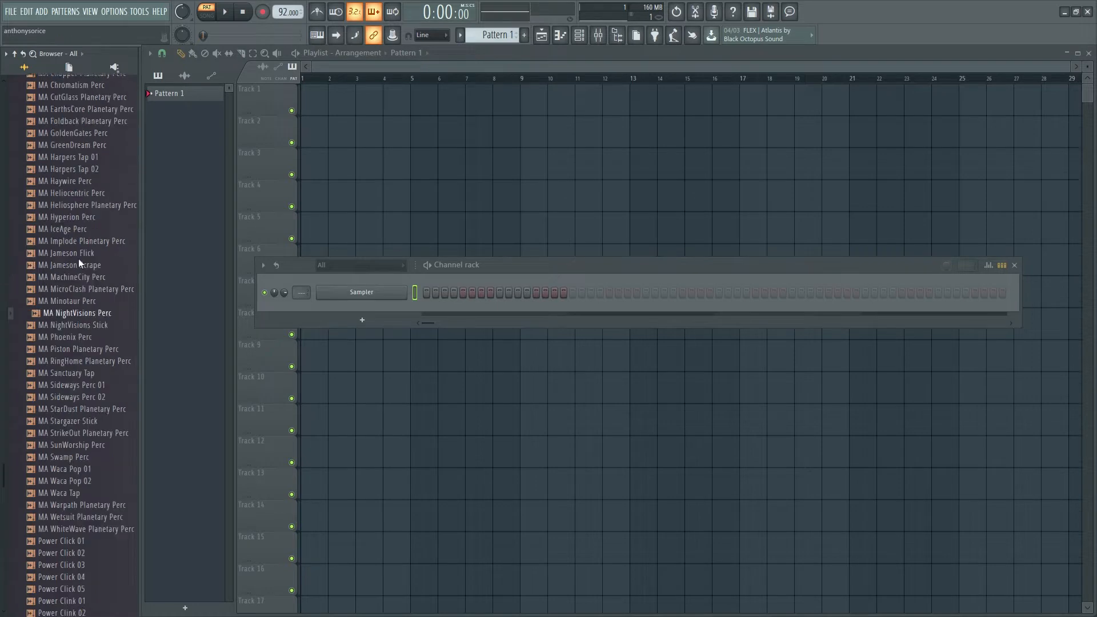
scroll(79, 263, up, 1)
click(85, 294)
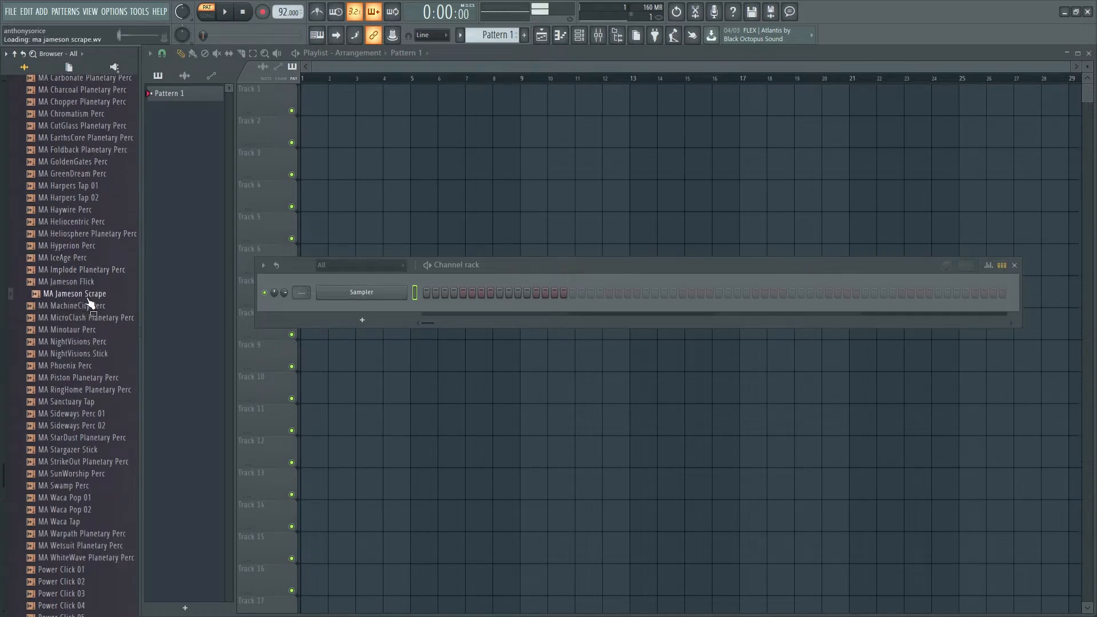
drag(91, 301, 320, 290)
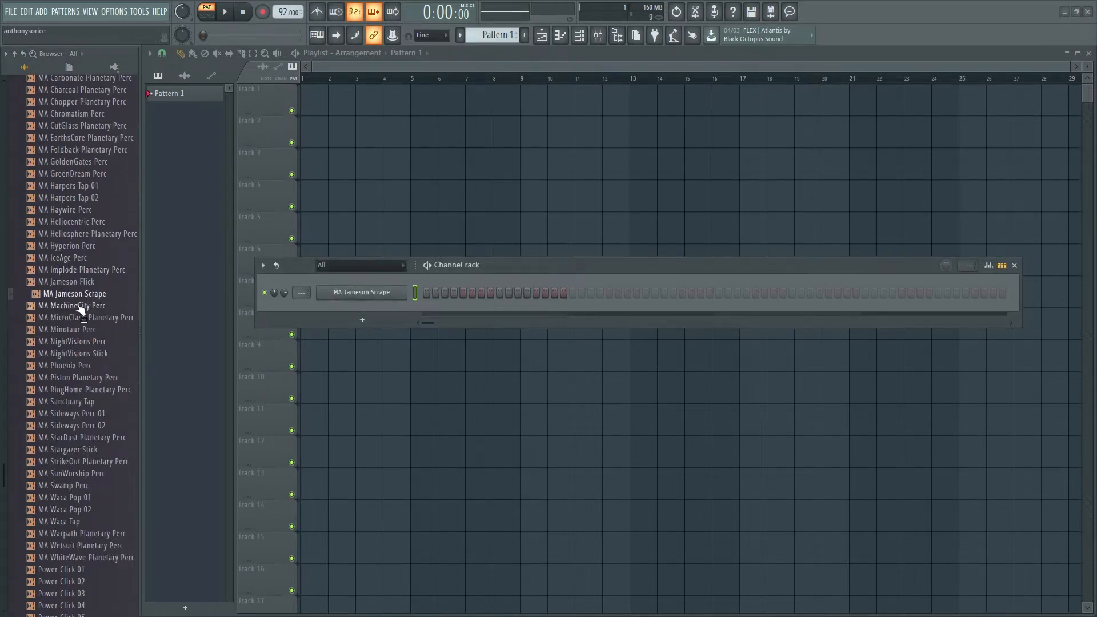
Step: Audition more MA percussion samples and add MA Waca Pop 02 as a new channel below MA Jameson Scrape
click(86, 354)
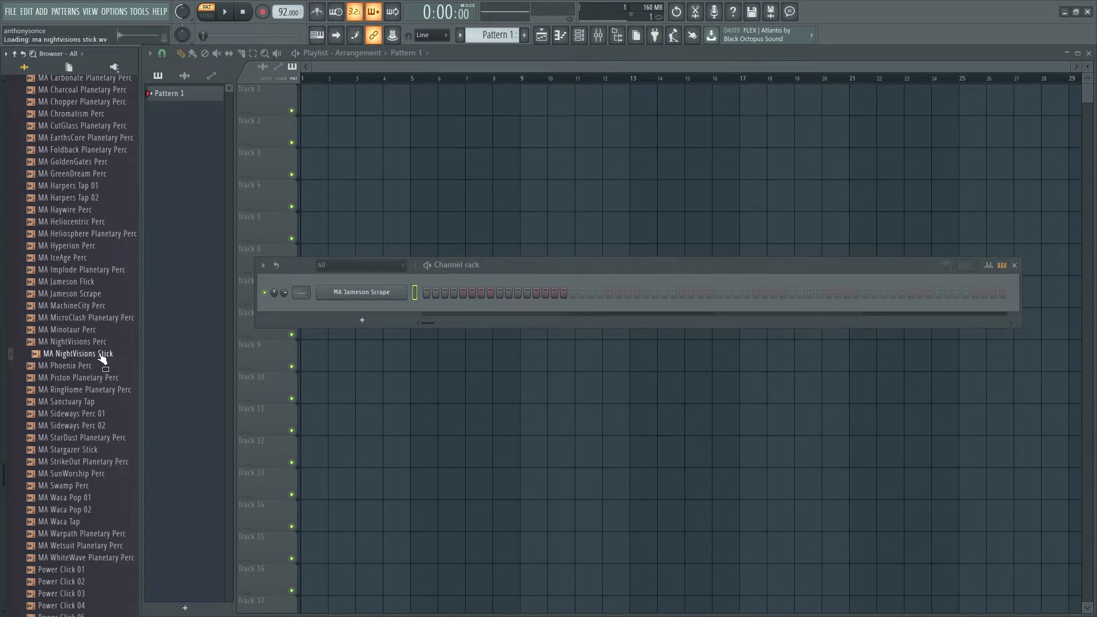
scroll(102, 361, down, 2)
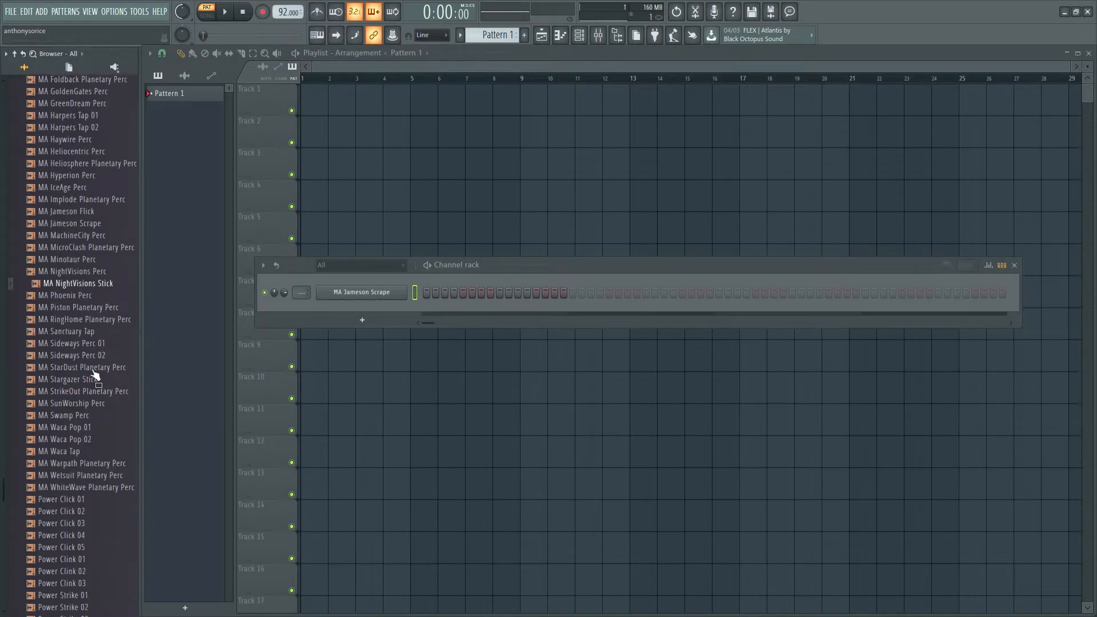
click(93, 329)
click(94, 354)
click(94, 377)
click(94, 437)
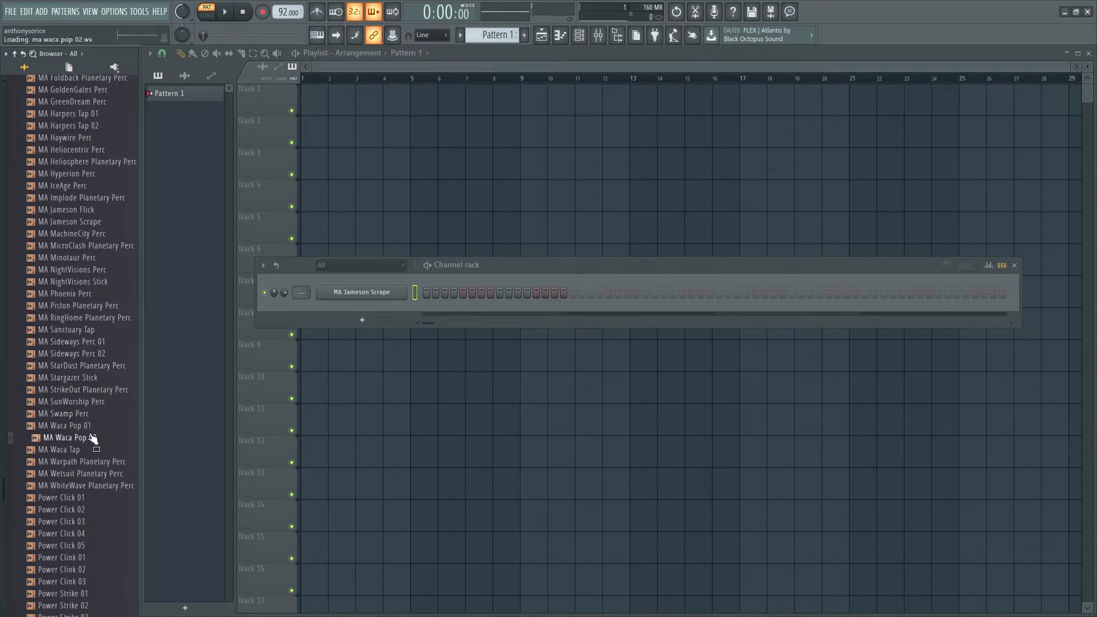
drag(95, 437, 370, 309)
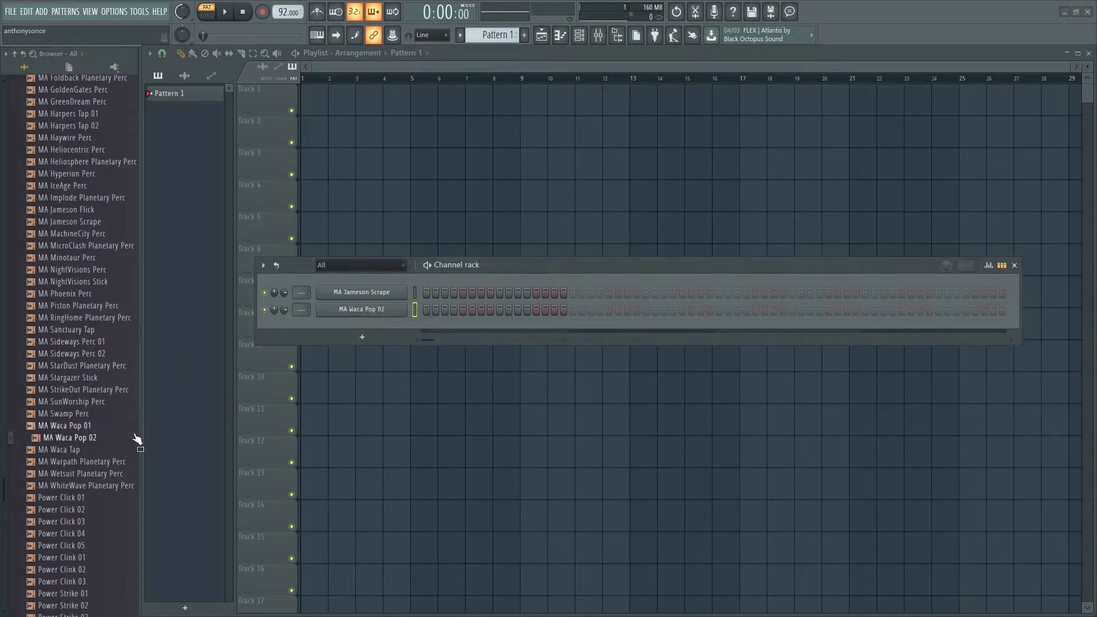
Step: Audition further samples and add MA Stargazer Stick as a third channel in the channel rack
scroll(98, 434, down, 2)
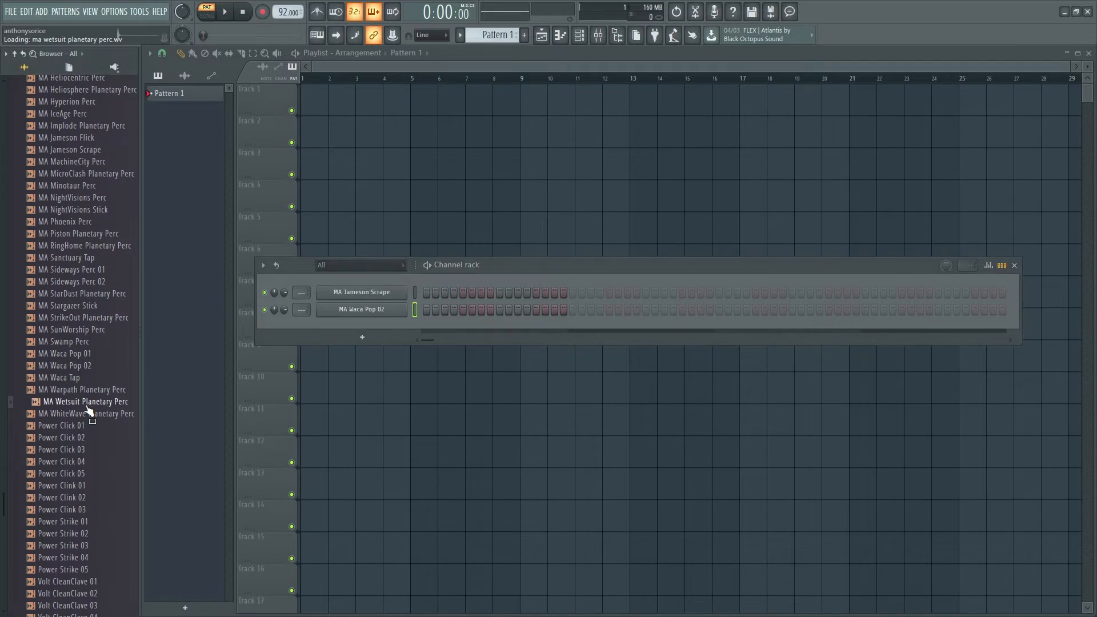
click(86, 354)
drag(83, 319, 83, 311)
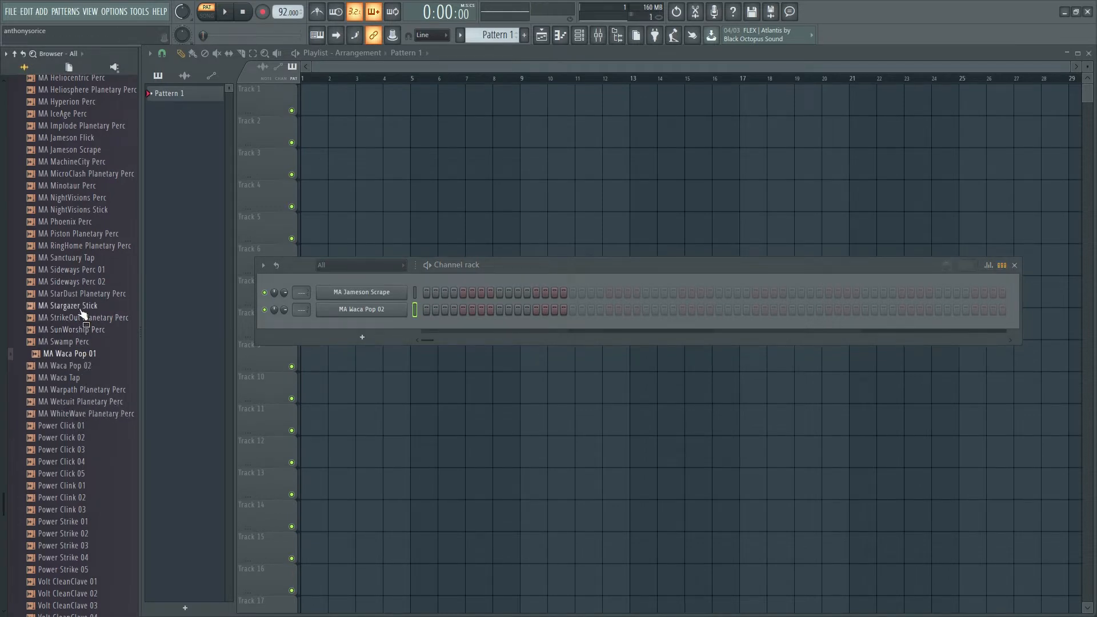
click(81, 309)
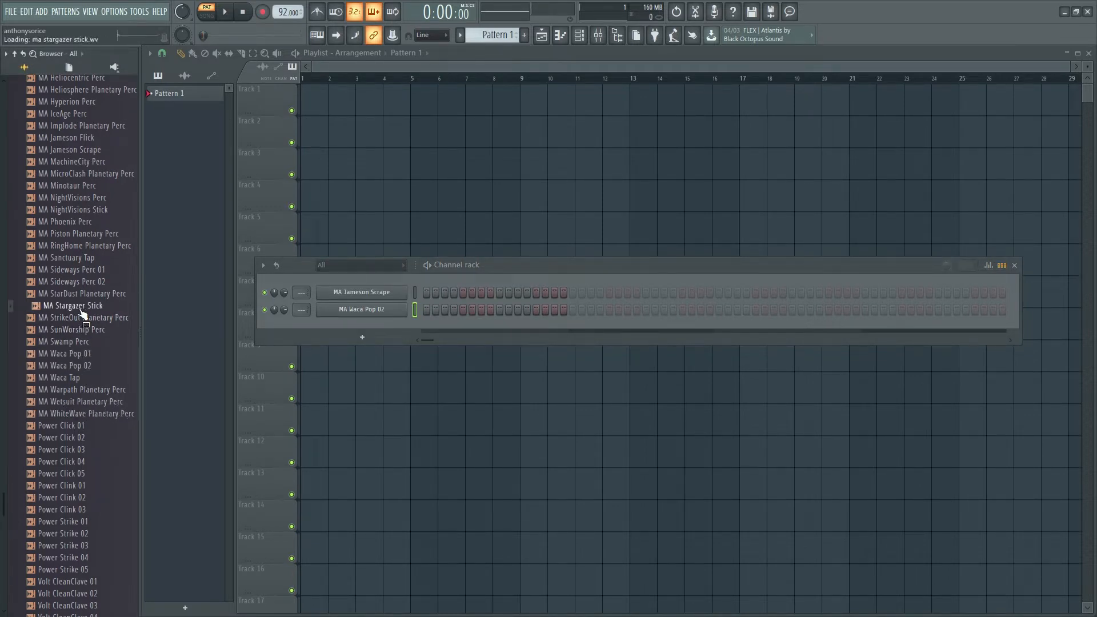
drag(82, 314, 377, 330)
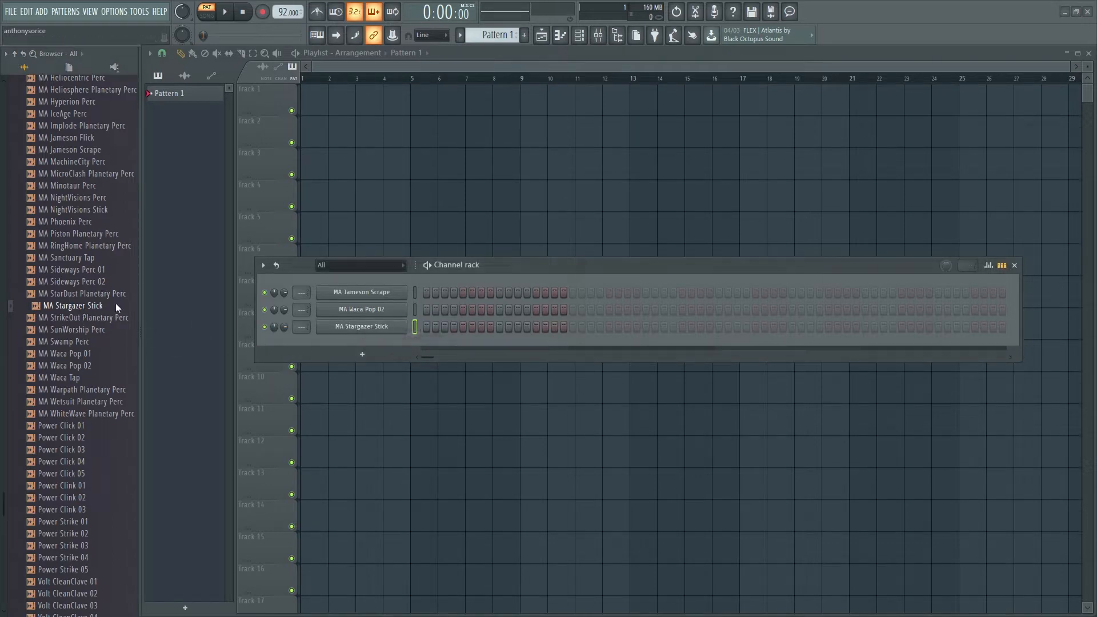
click(85, 309)
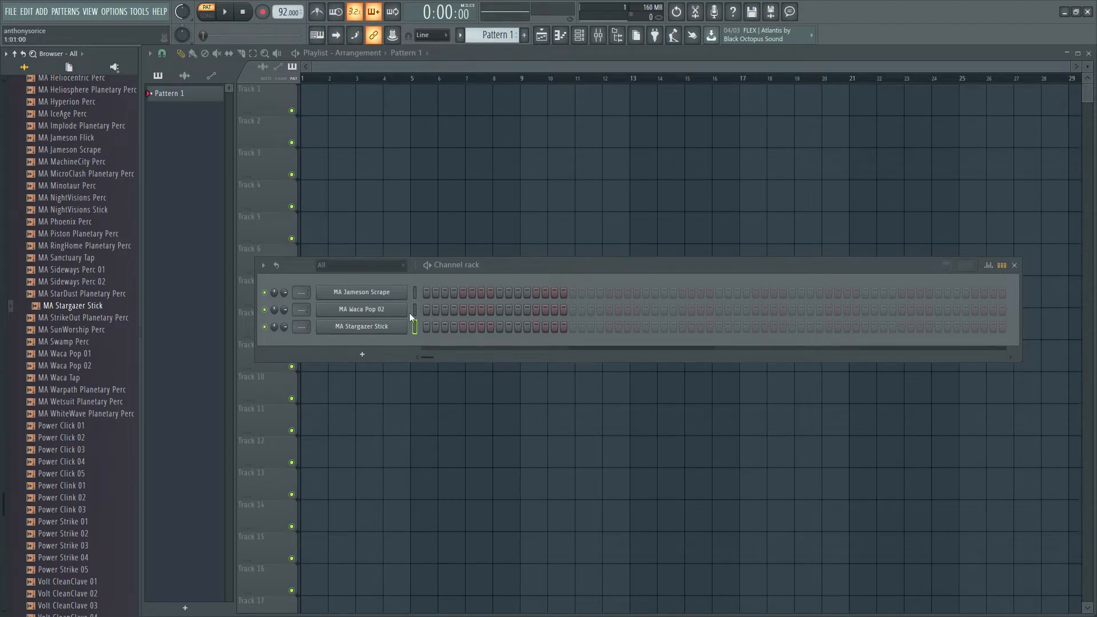
Step: Sequence and play 64 steps: MA Waca Pop 02 every 8 from step 1, MA Jameson Scrape every 16 from 5, MA Stargazer Stick every 16 from 13
click(365, 326)
click(375, 119)
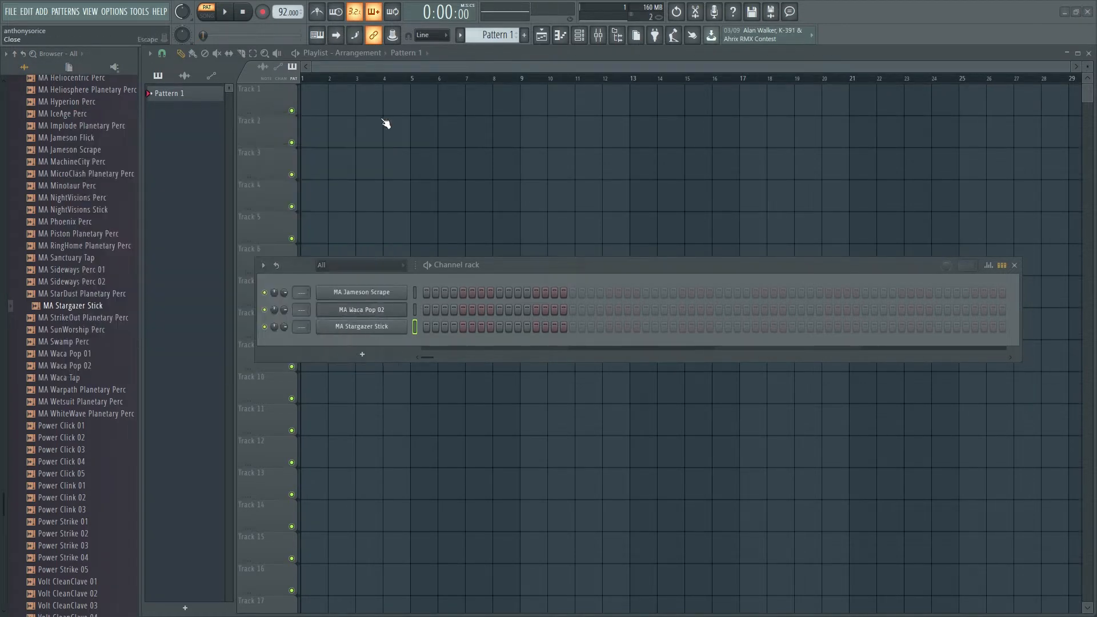
click(498, 309)
click(572, 310)
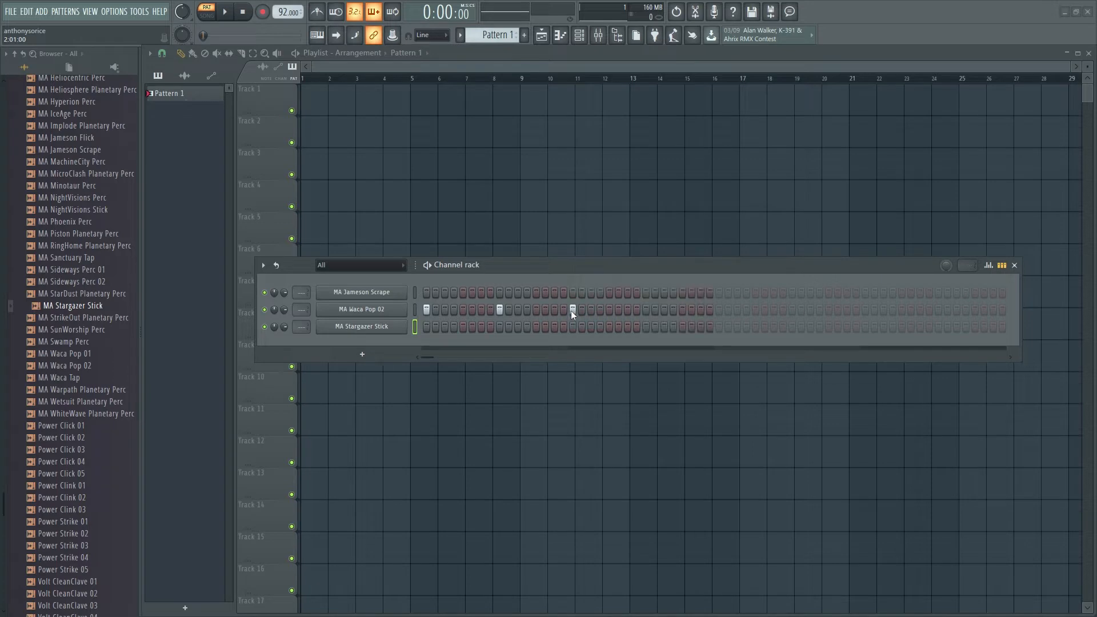
click(718, 309)
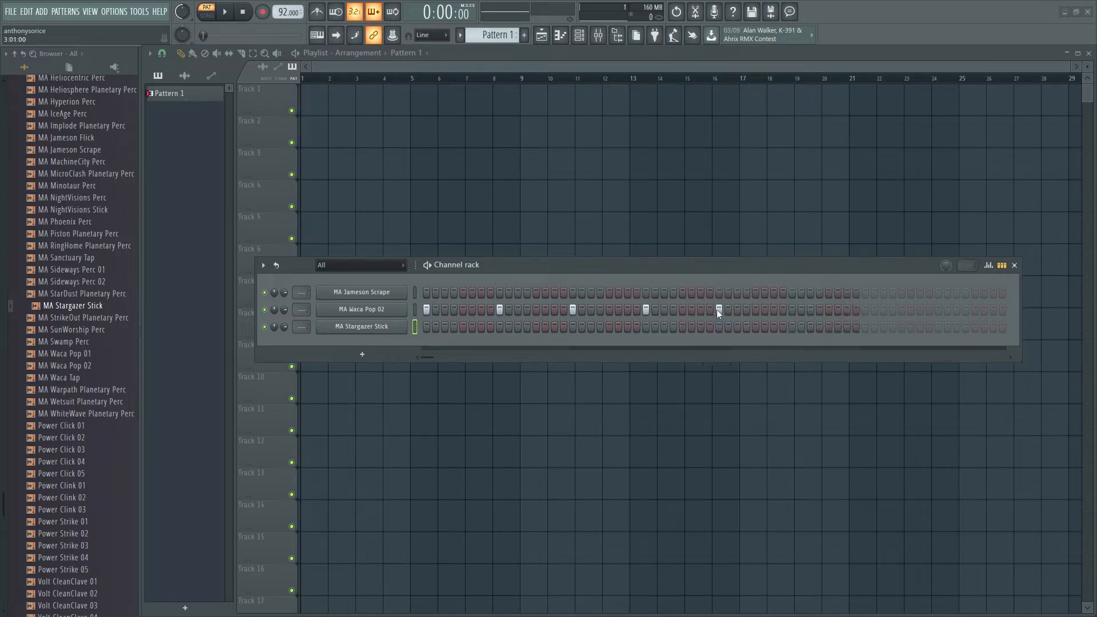
click(865, 310)
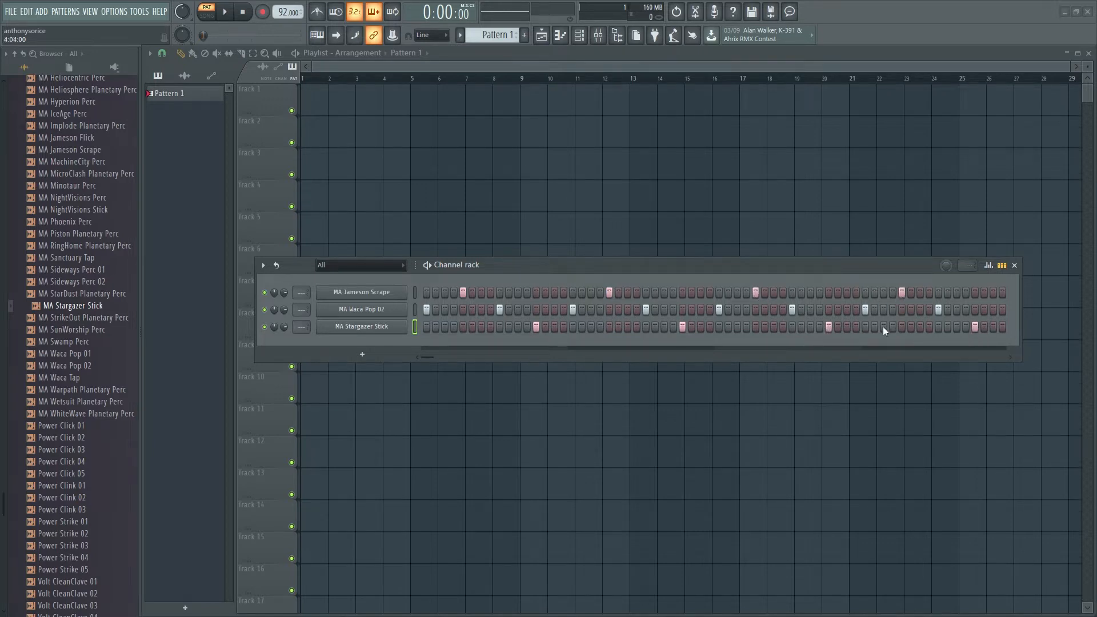
key(space)
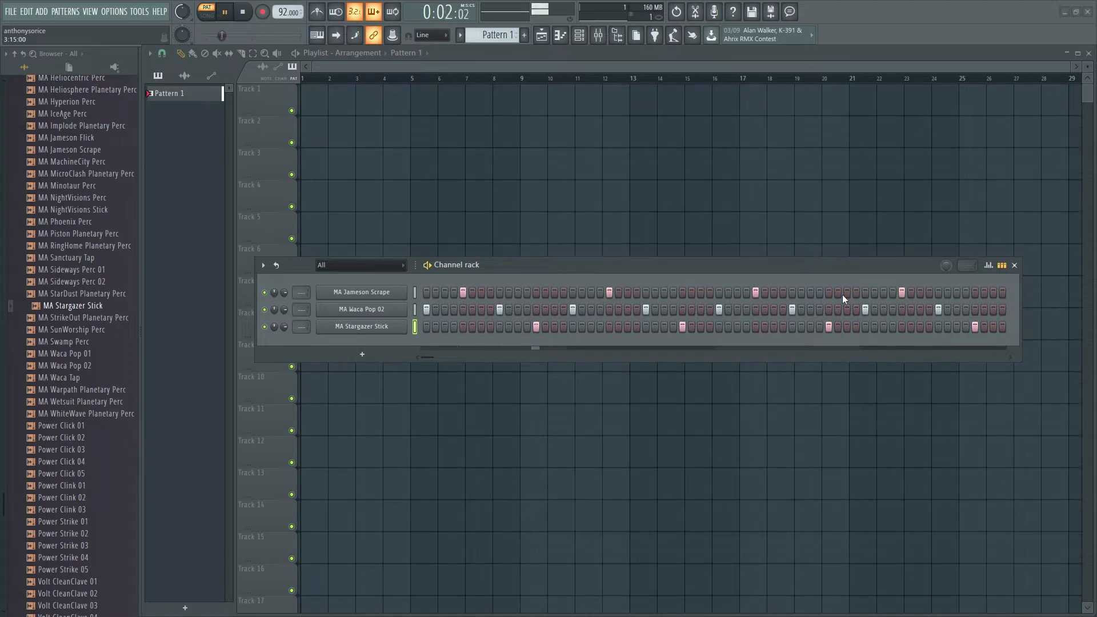
key(space)
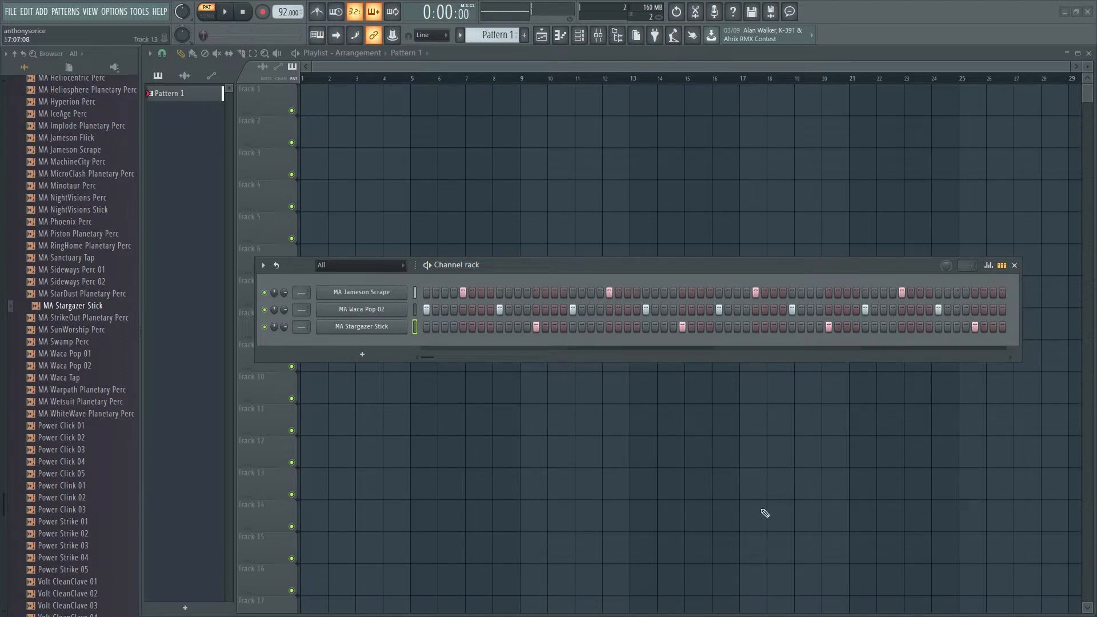
Step: Route the MA Waca Pop 02 channel to mixer insert 10 and load Fruity Delay 3 in its first effect slot
drag(305, 309, 304, 301)
double_click(302, 304)
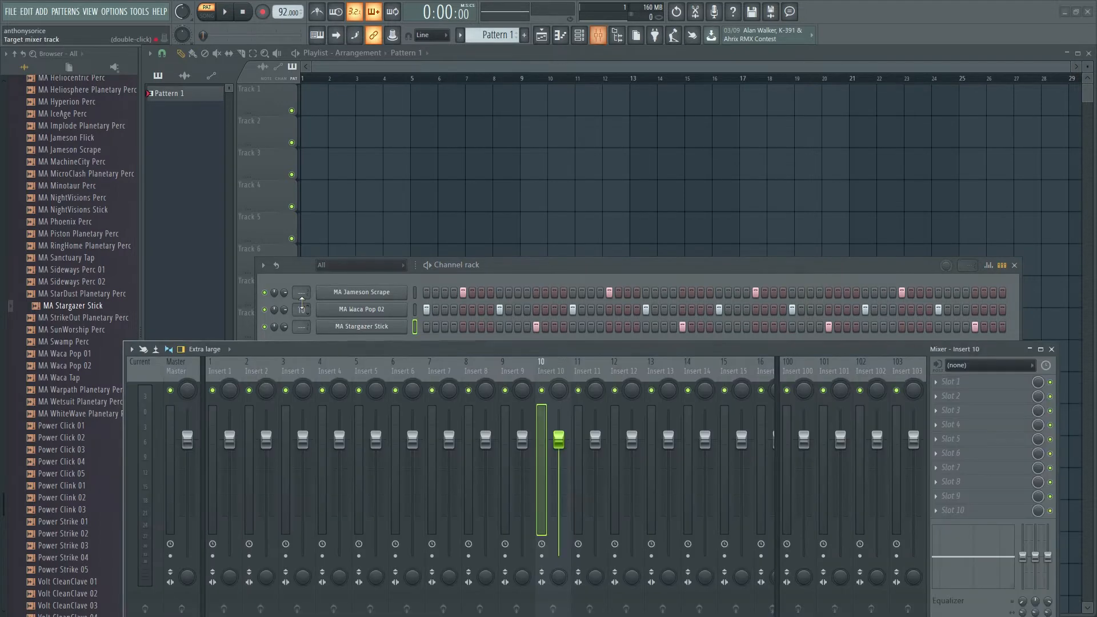
click(966, 386)
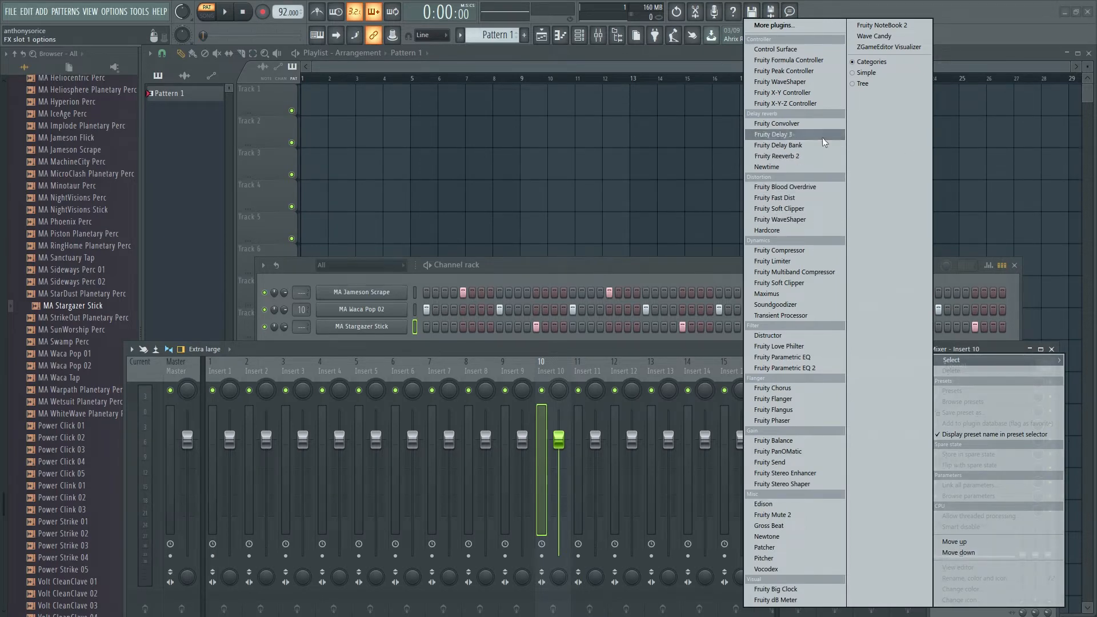
click(803, 139)
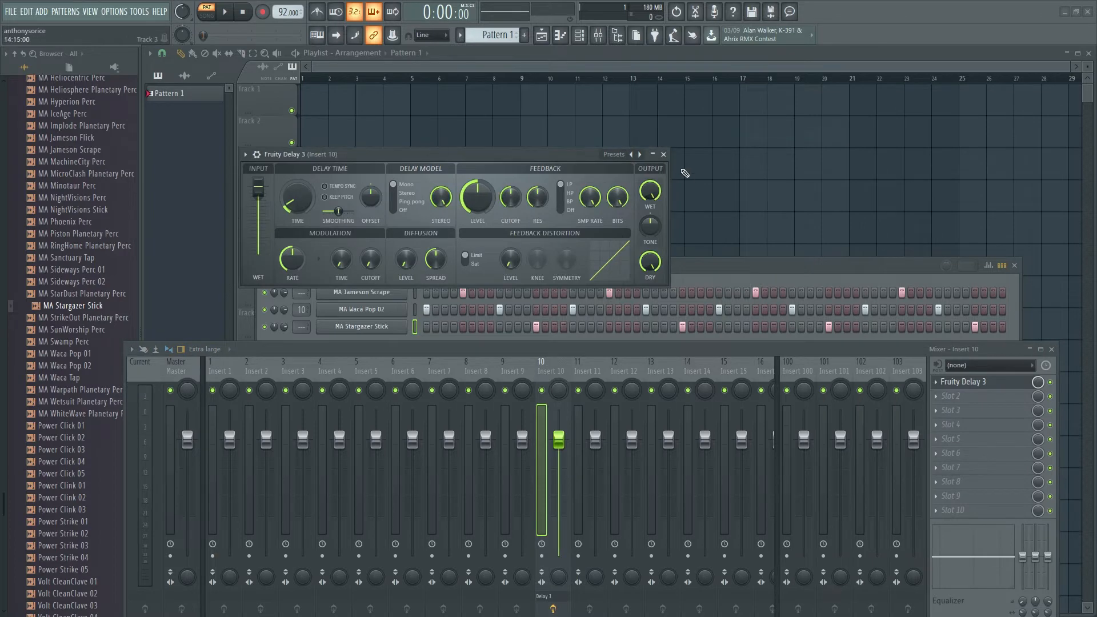
Step: Replace Fruity Delay 3 on mixer insert 10 with Fruity Delay Bank and apply its Whistlin sixes preset
click(667, 152)
click(940, 382)
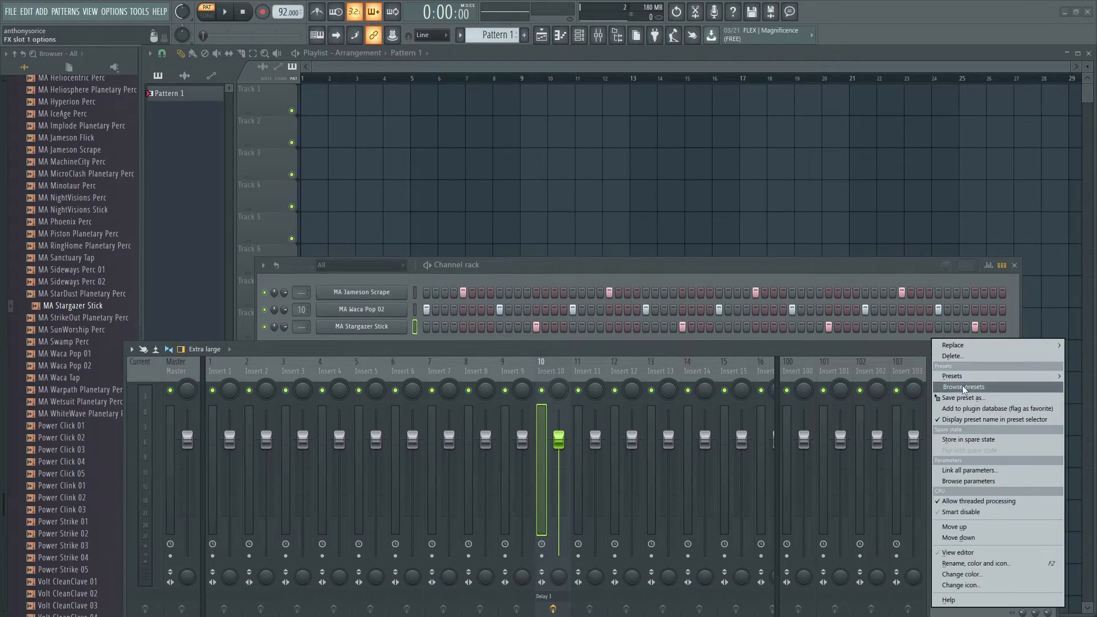
mouse_move(952, 345)
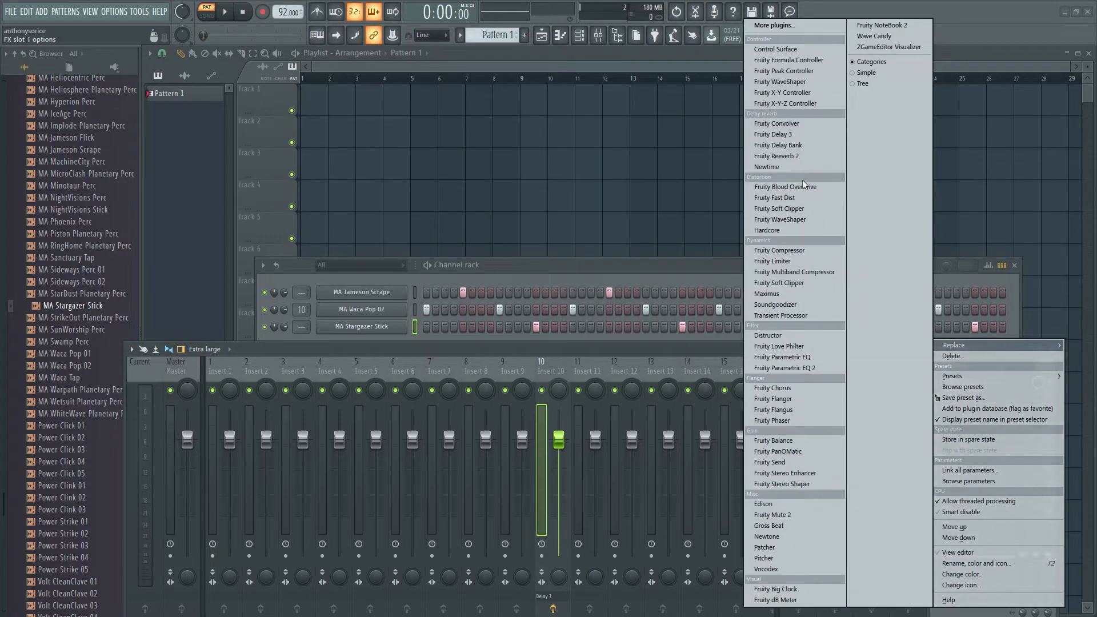
click(801, 147)
click(244, 154)
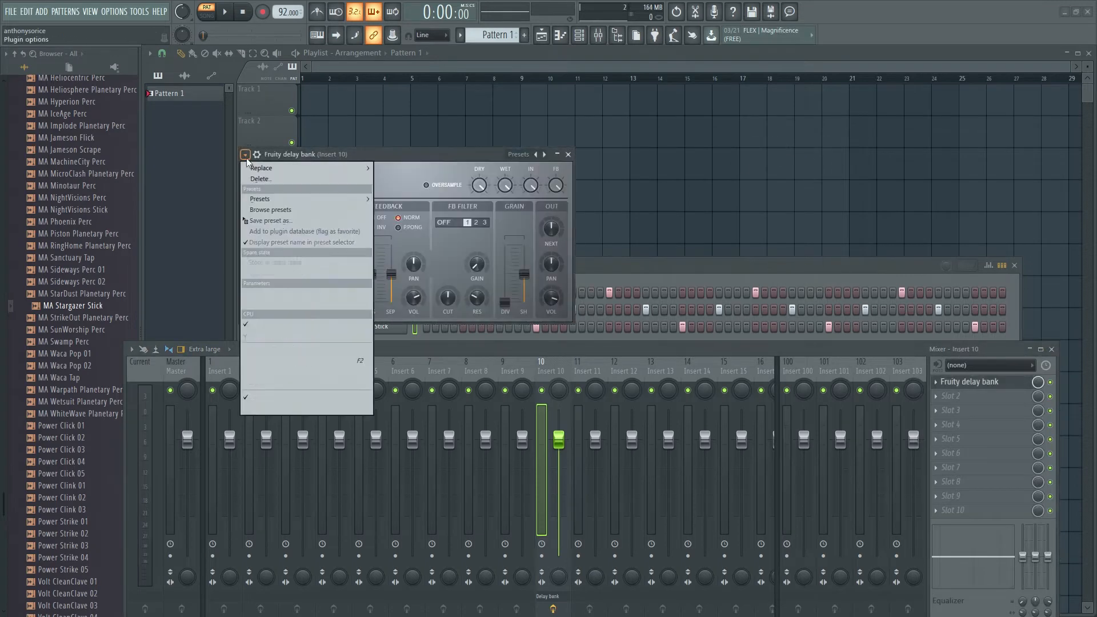
mouse_move(272, 201)
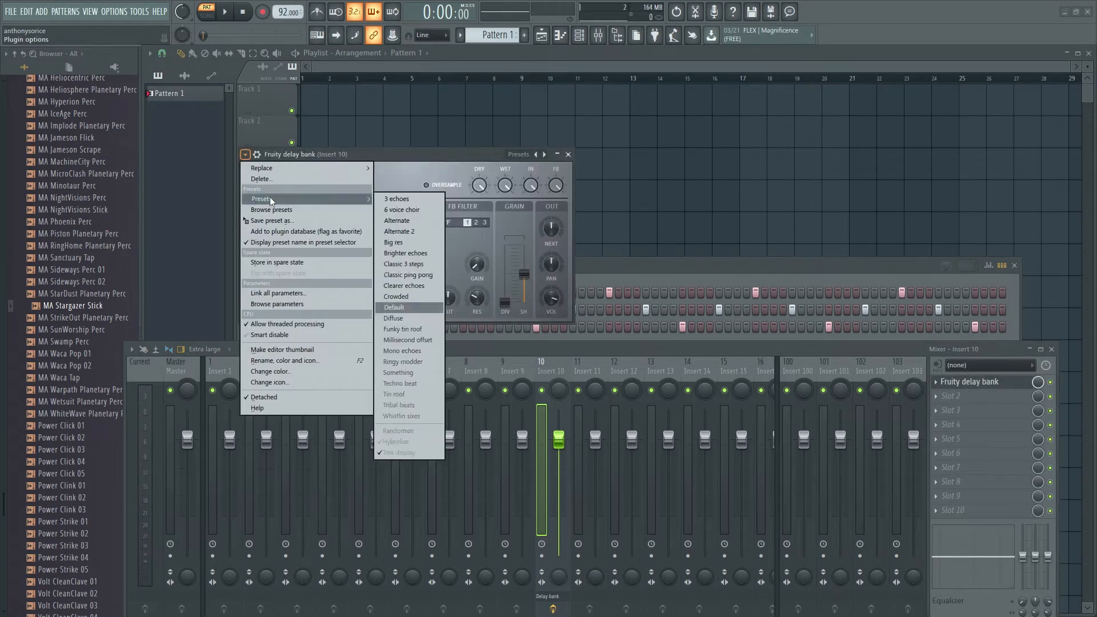
click(402, 416)
click(568, 154)
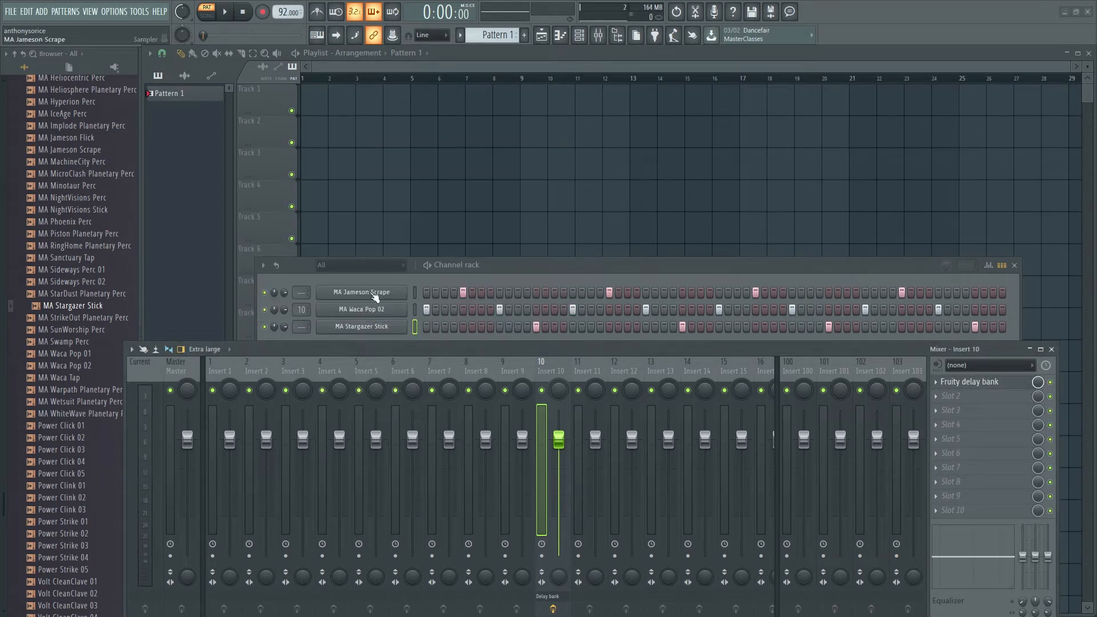
Step: Move the channel rack clear of the mixer, then route MA Jameson Scrape to insert 8 and MA Stargazer Stick to insert 9
click(569, 278)
drag(537, 258, 539, 207)
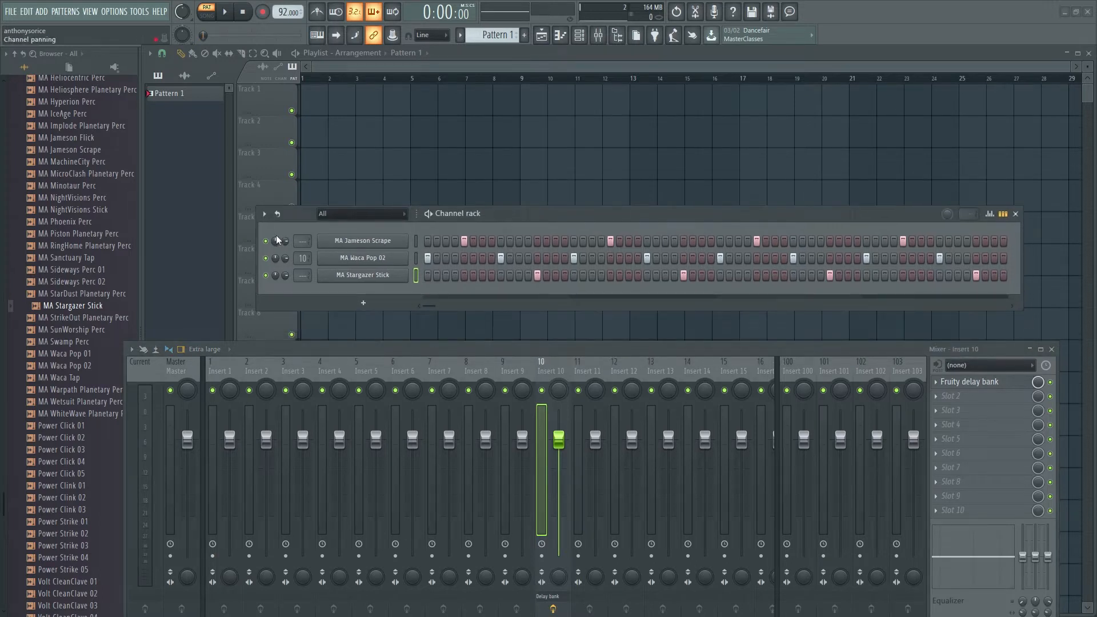
drag(302, 240, 299, 233)
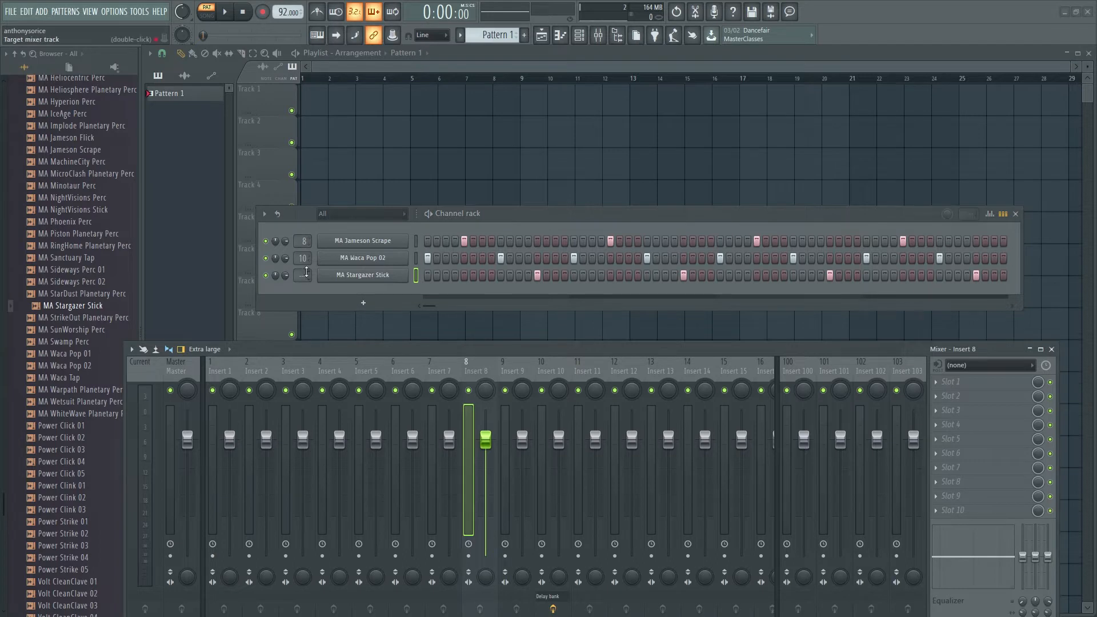
drag(302, 276, 302, 263)
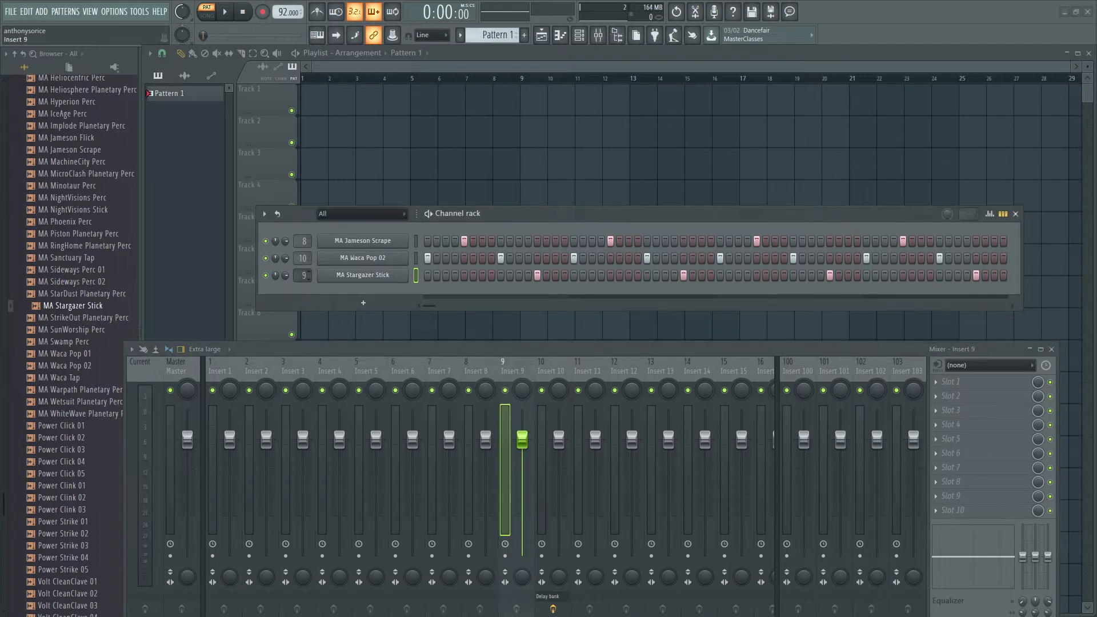
Step: Lower insert 8 to about -3.5 dB and insert 9 to about -1.6 dB, panning them slightly to opposite sides
drag(490, 439, 522, 448)
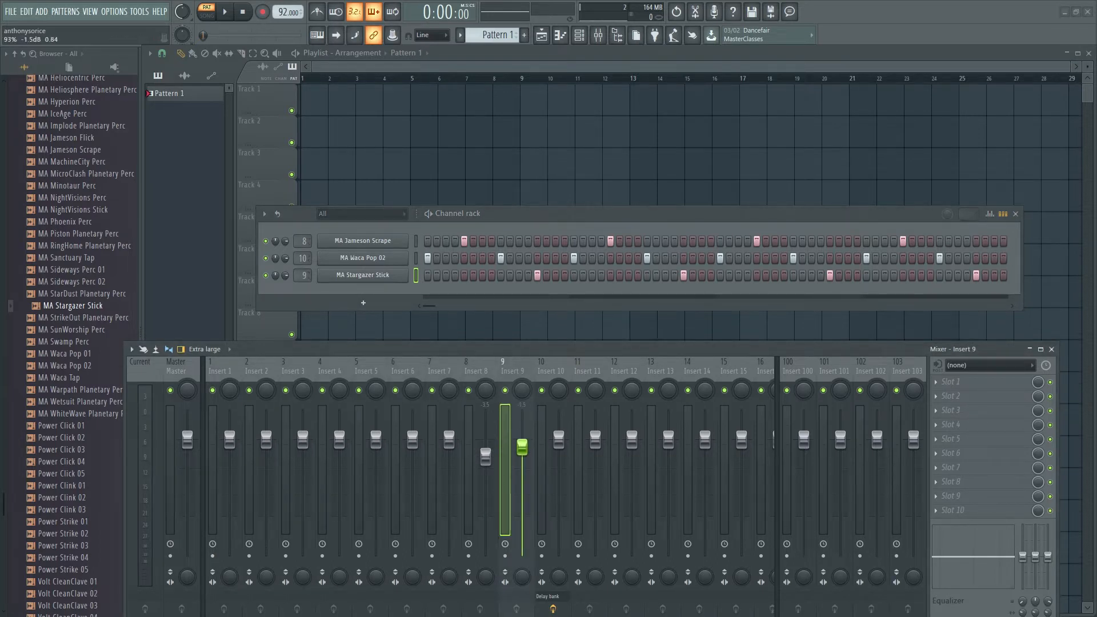
drag(485, 390, 485, 385)
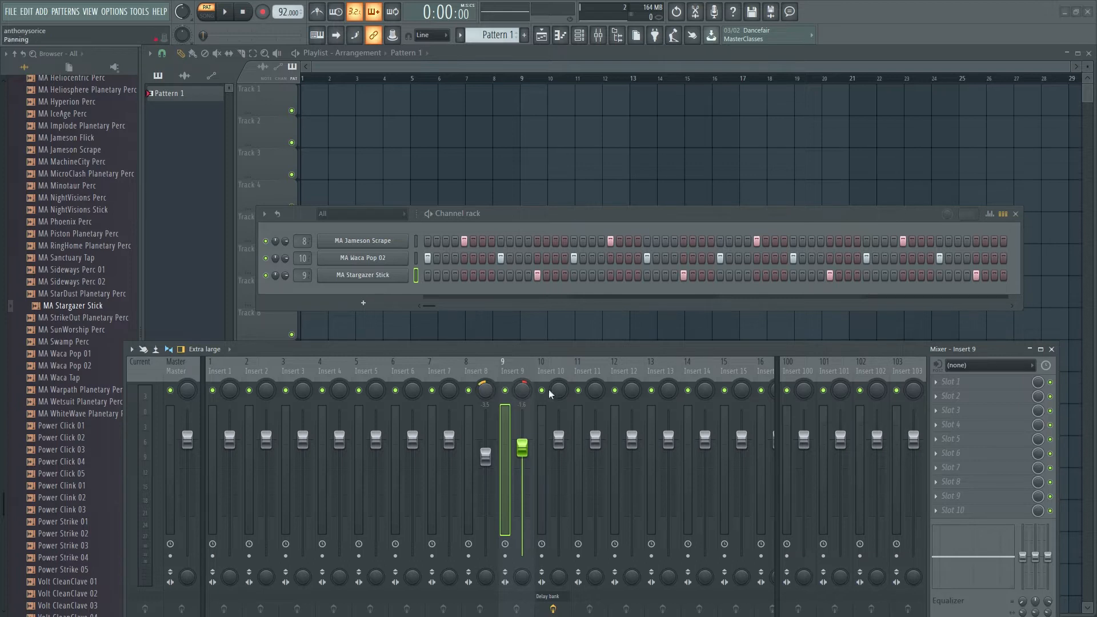
Step: Load Fruity Reeverb 2 in the first effect slot of mixer inserts 9 and 8
click(952, 389)
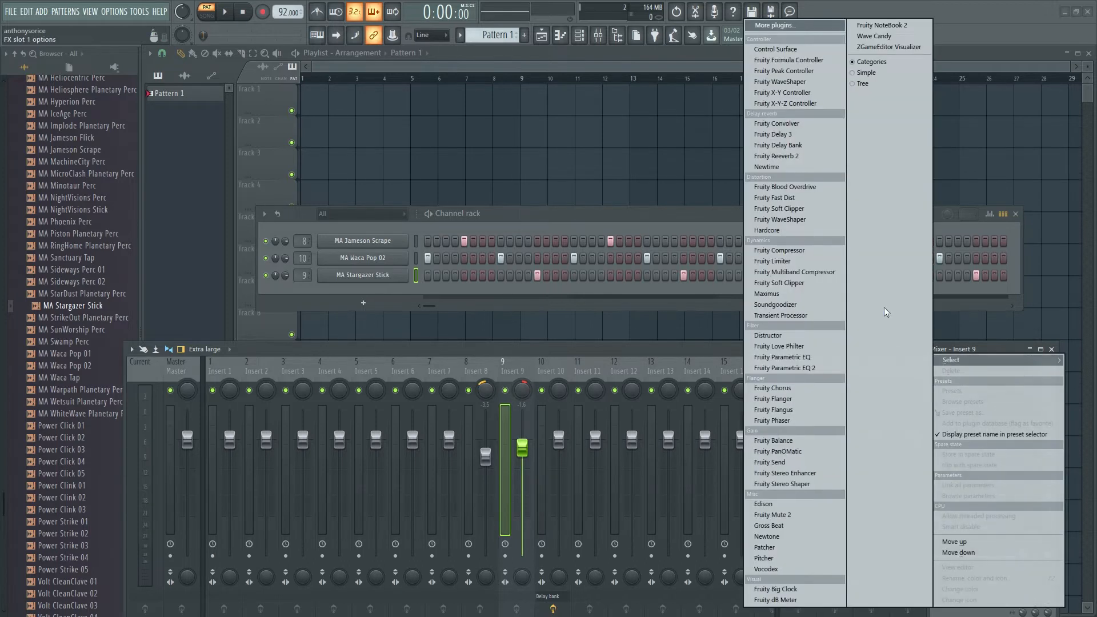
click(782, 157)
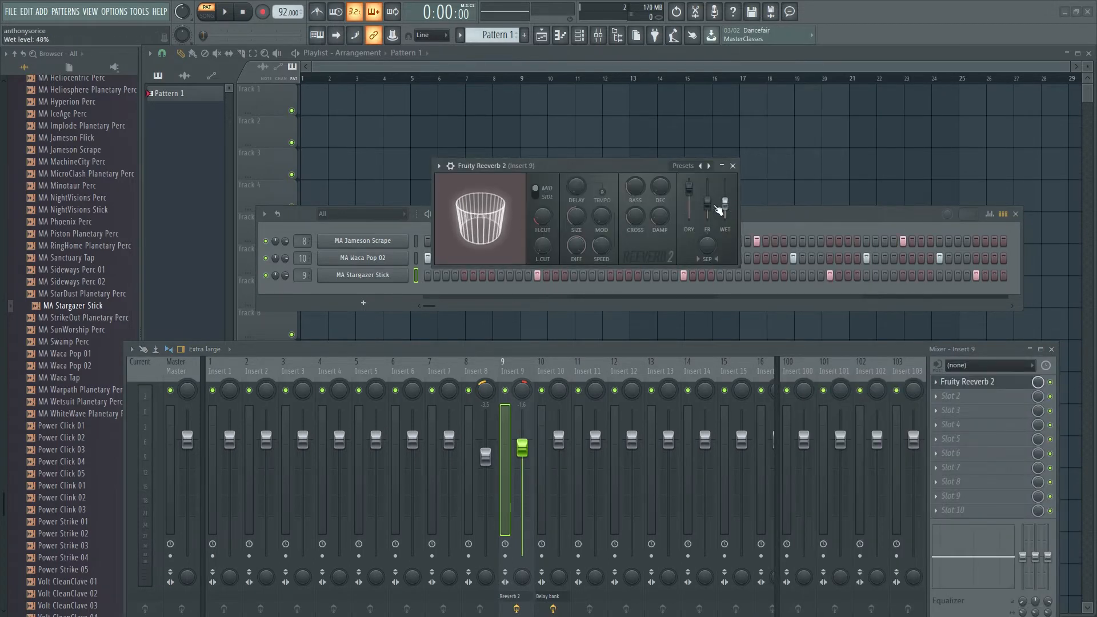
click(488, 366)
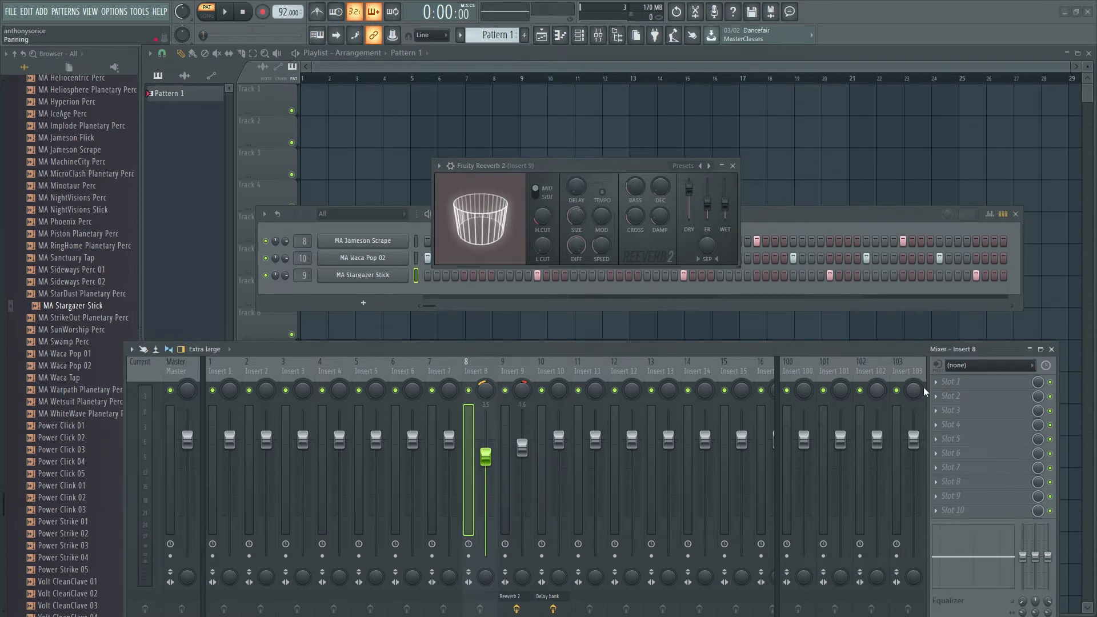
click(947, 383)
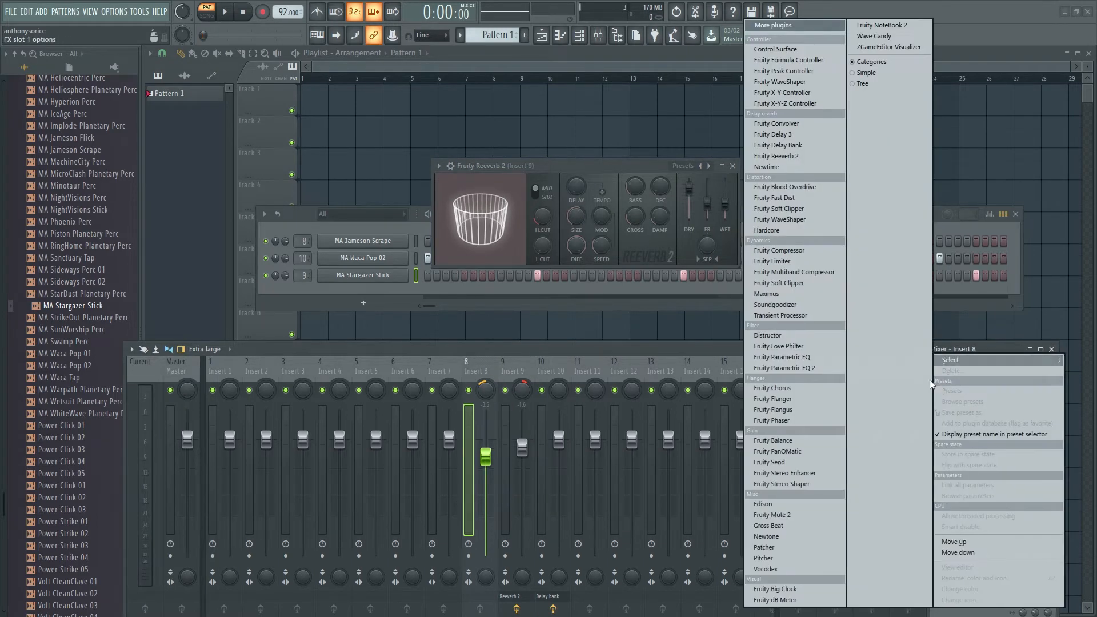
click(777, 156)
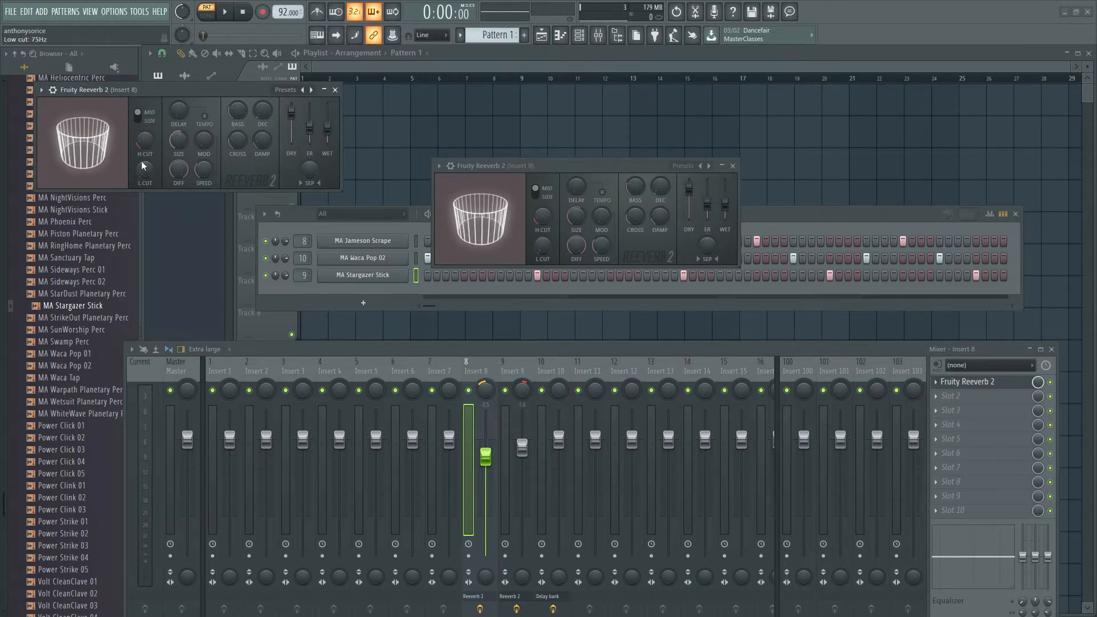
Step: Raise the low cut on the insert 8 and insert 9 reverbs, then close the insert 9 reverb
drag(142, 165, 141, 144)
drag(540, 244, 541, 226)
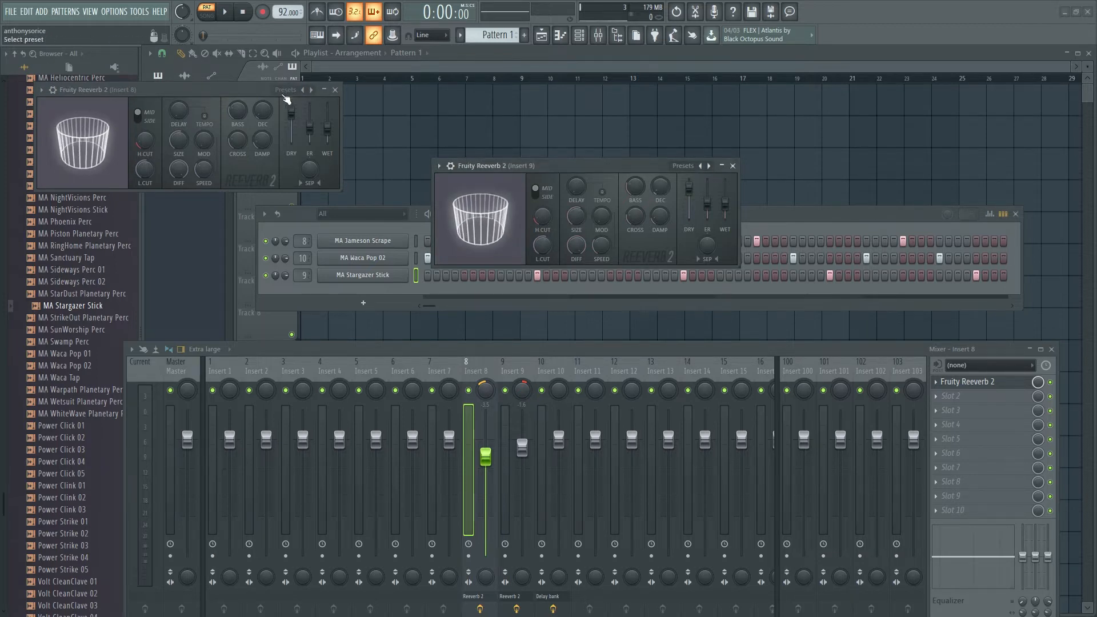
click(733, 165)
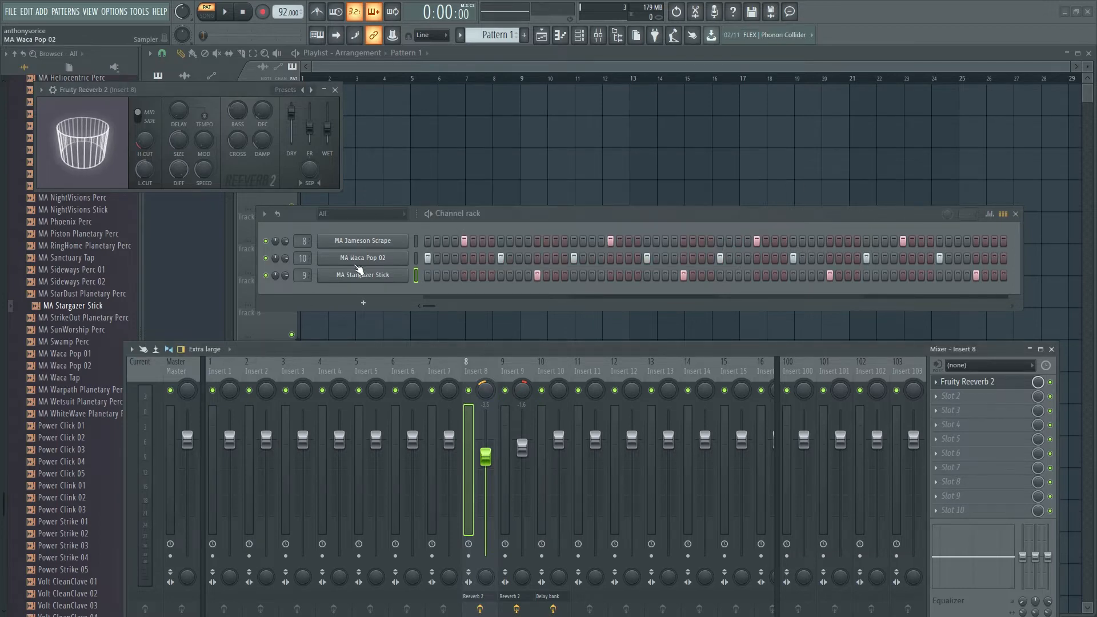
Step: Set the MA Waca Pop 02 channel to cut itself with cut group 1 by 1, and close the open plugin windows
click(358, 268)
click(106, 144)
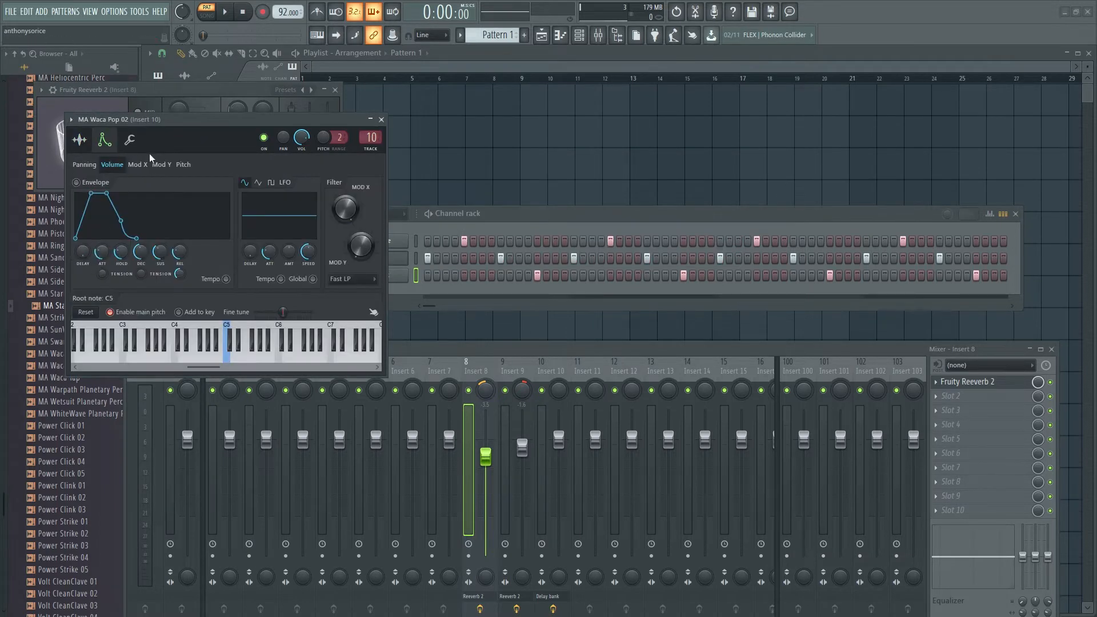
click(129, 140)
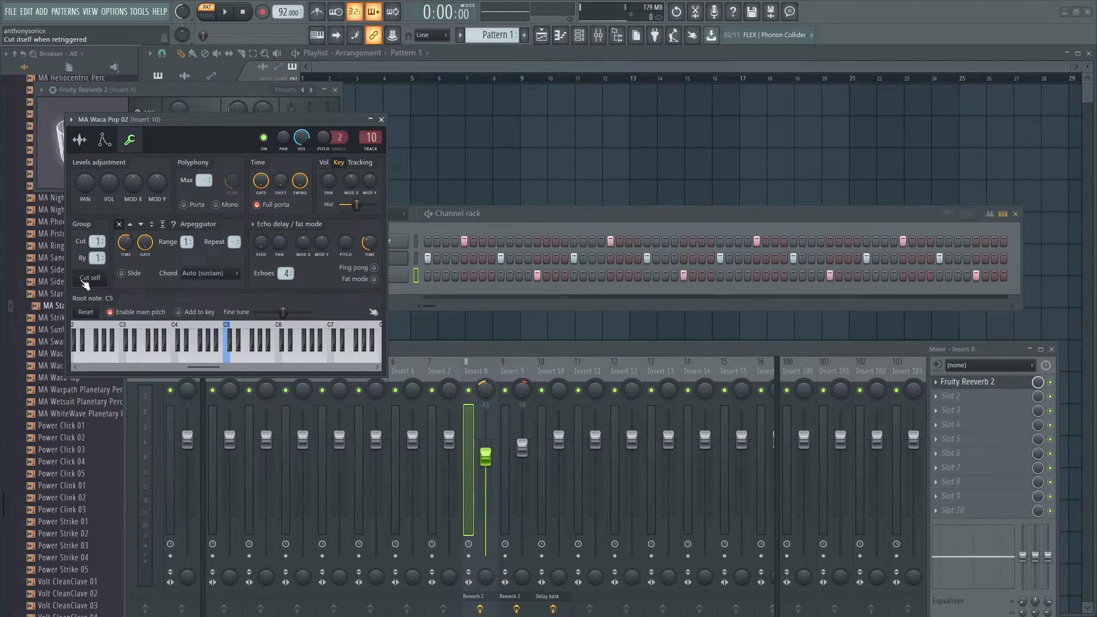
click(381, 120)
click(335, 90)
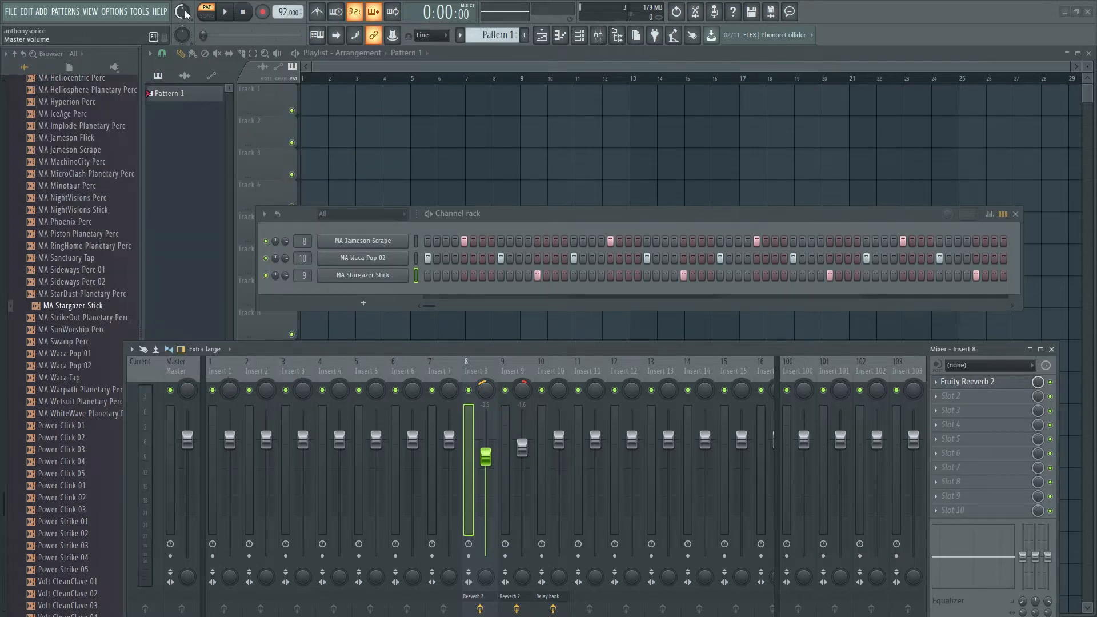
Step: Play the pattern and lower inserts 8, 9 and 10 to about -5.3, -4.2 and -1.2 dB
drag(481, 454, 563, 448)
key(space)
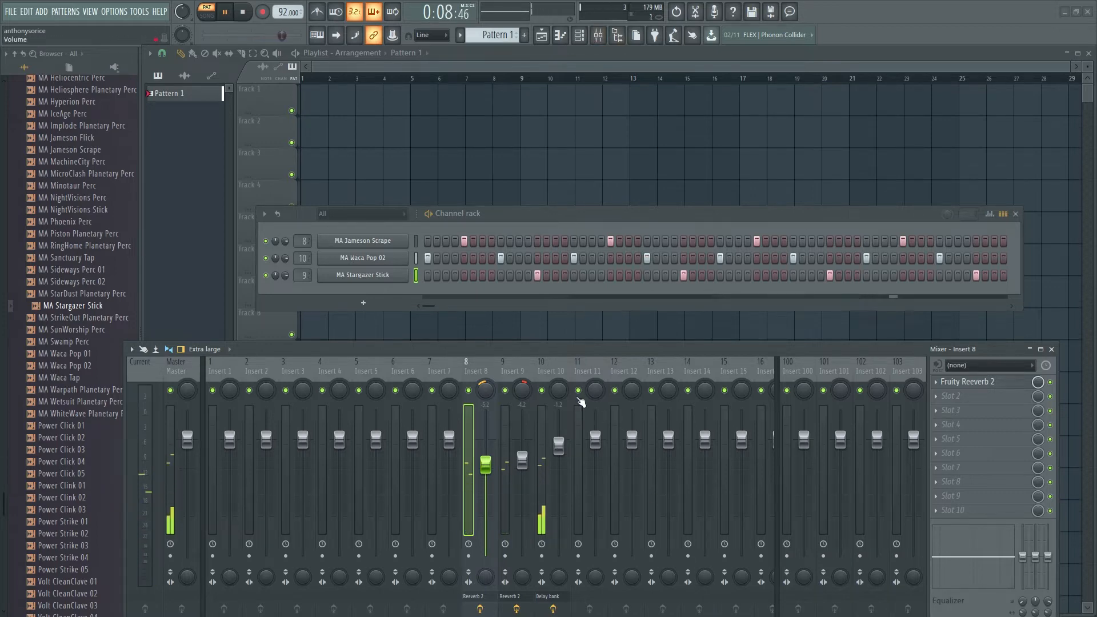
key(space)
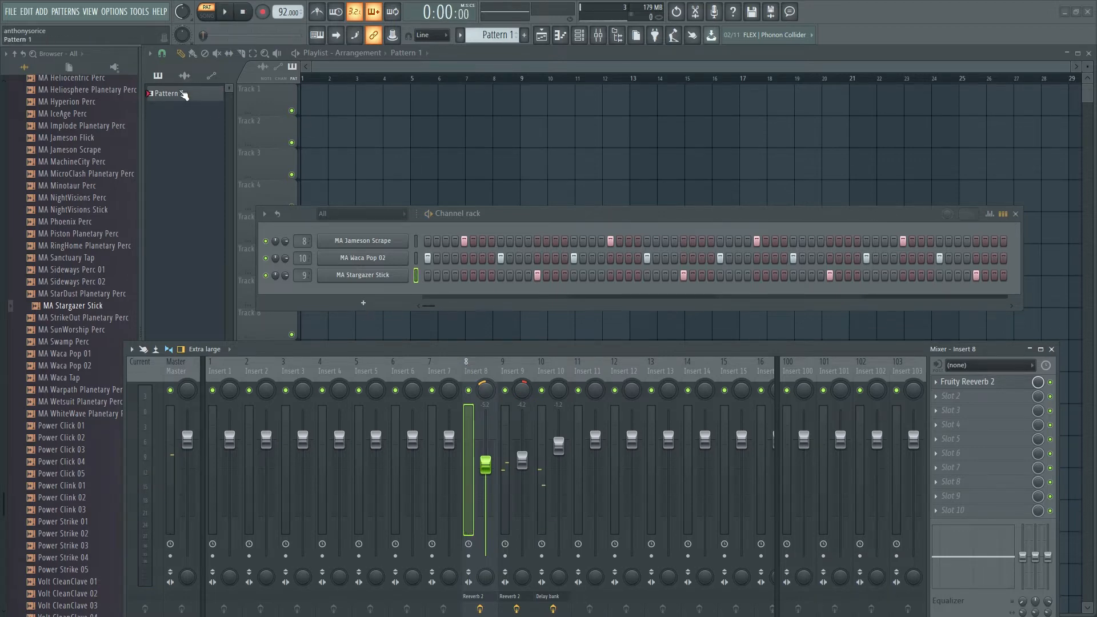
Step: Render Pattern 1 as a 16-bit stereo WAV audio clip, leaving the remainder as tail
right_click(183, 94)
right_click(175, 98)
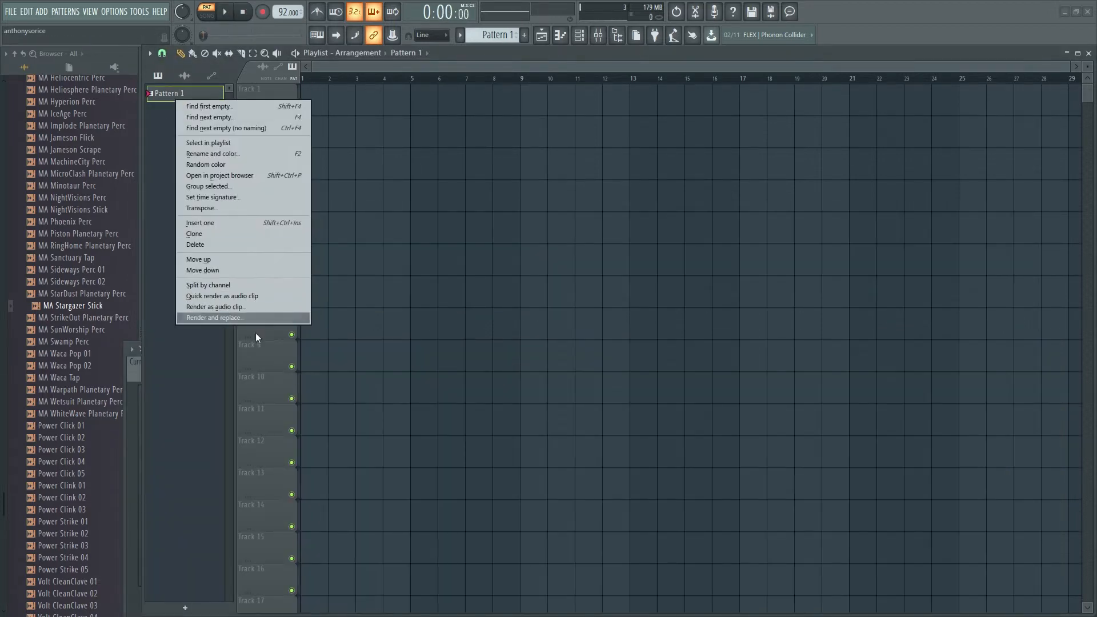
click(241, 309)
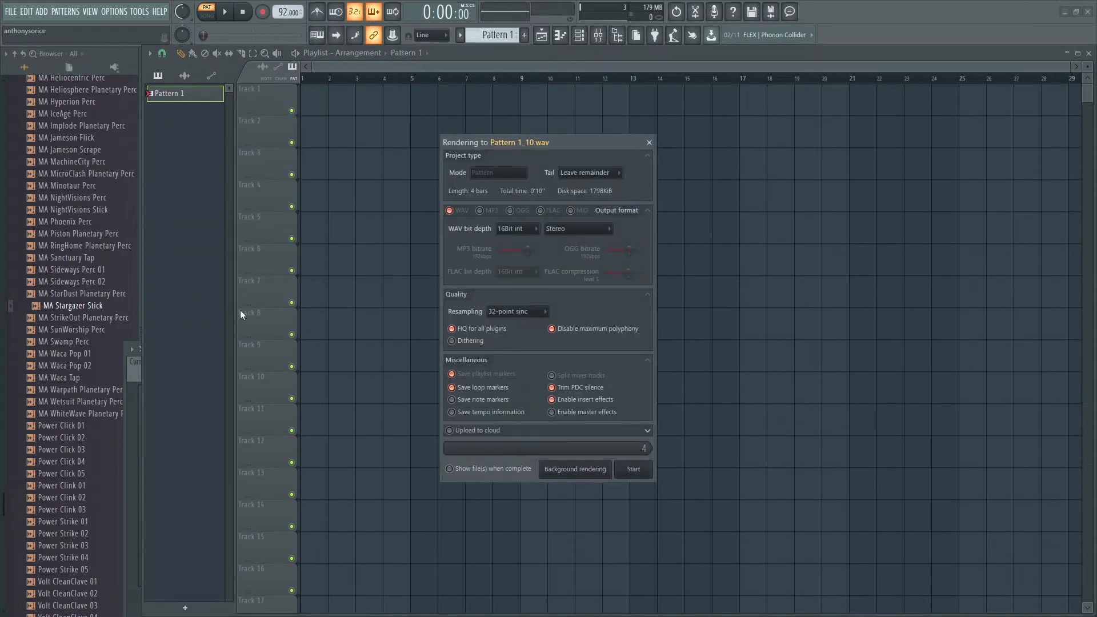
click(631, 471)
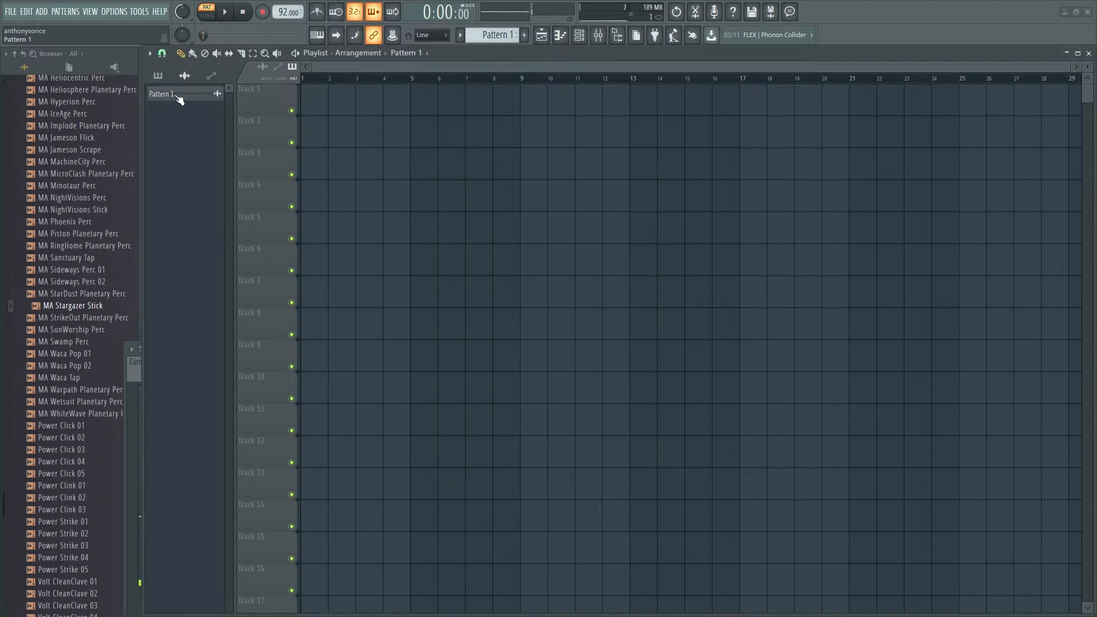
Step: Place the rendered Pattern 1 clip at bar 1 of Track 1, slice it at bar 5 and delete the part after the cut
drag(179, 100, 308, 98)
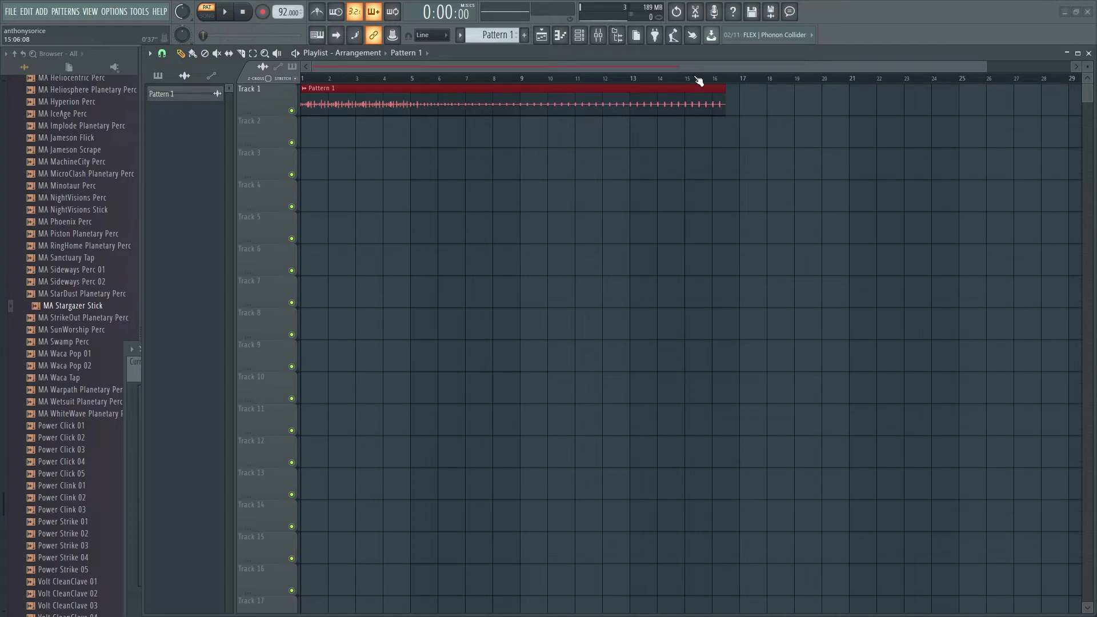
scroll(589, 331, up, 2)
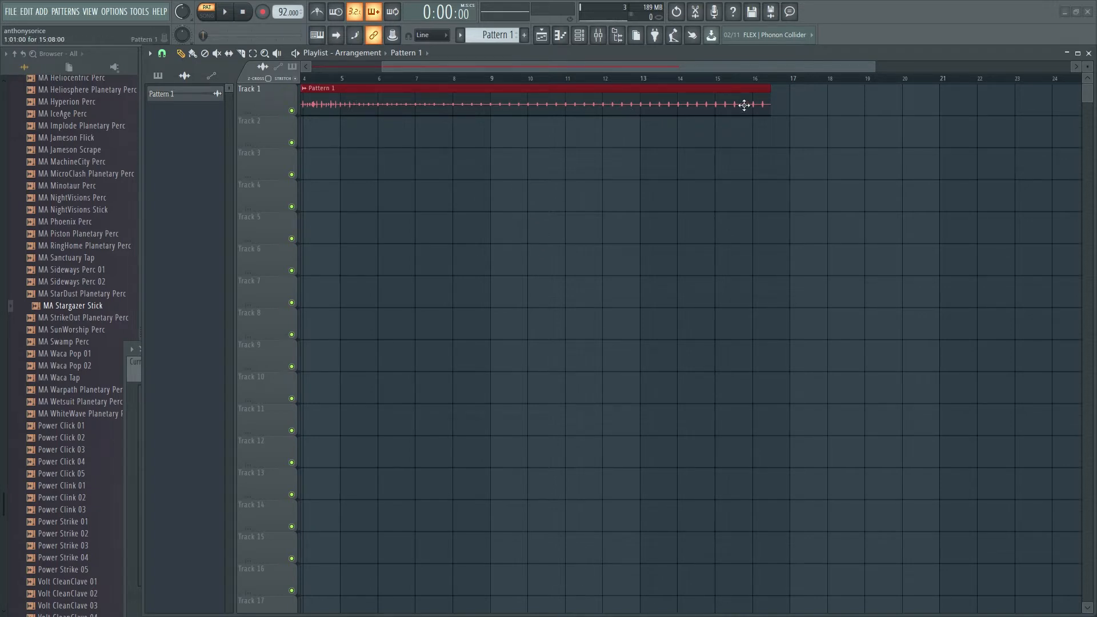
drag(558, 68, 386, 62)
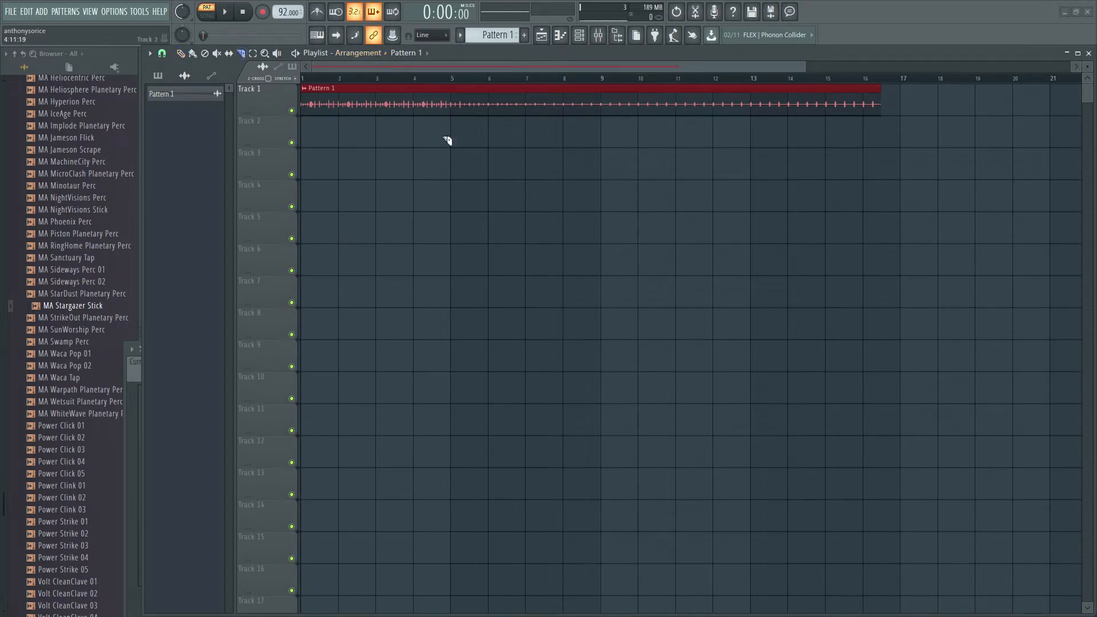
drag(456, 129, 460, 84)
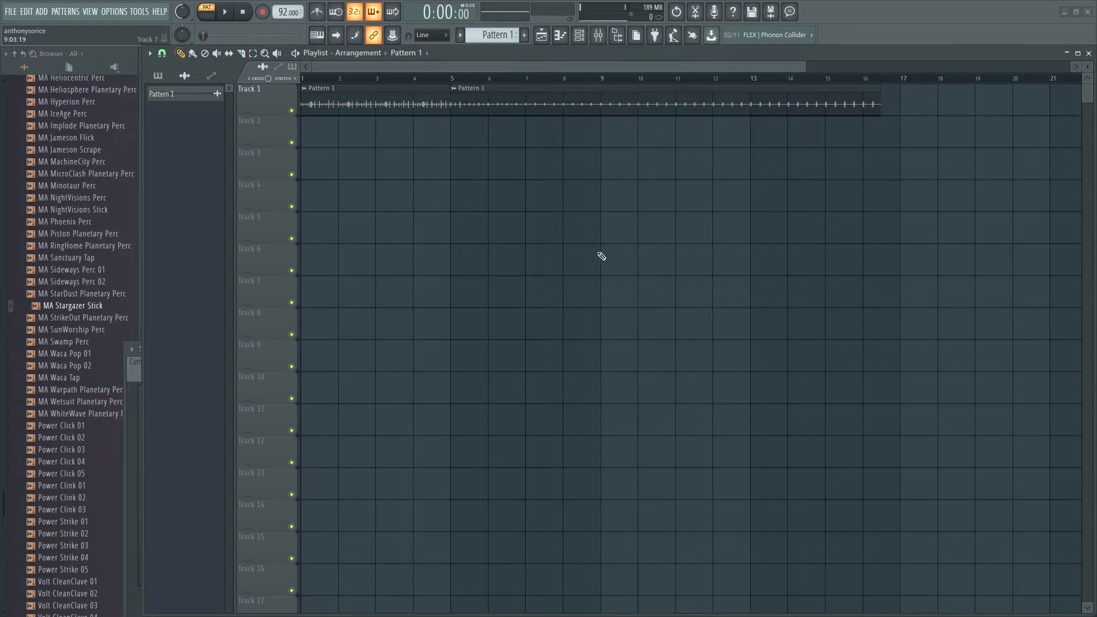
right_click(570, 114)
Step: Switch playback to song mode and play the trimmed four-bar clip from the start
key(l)
key(space)
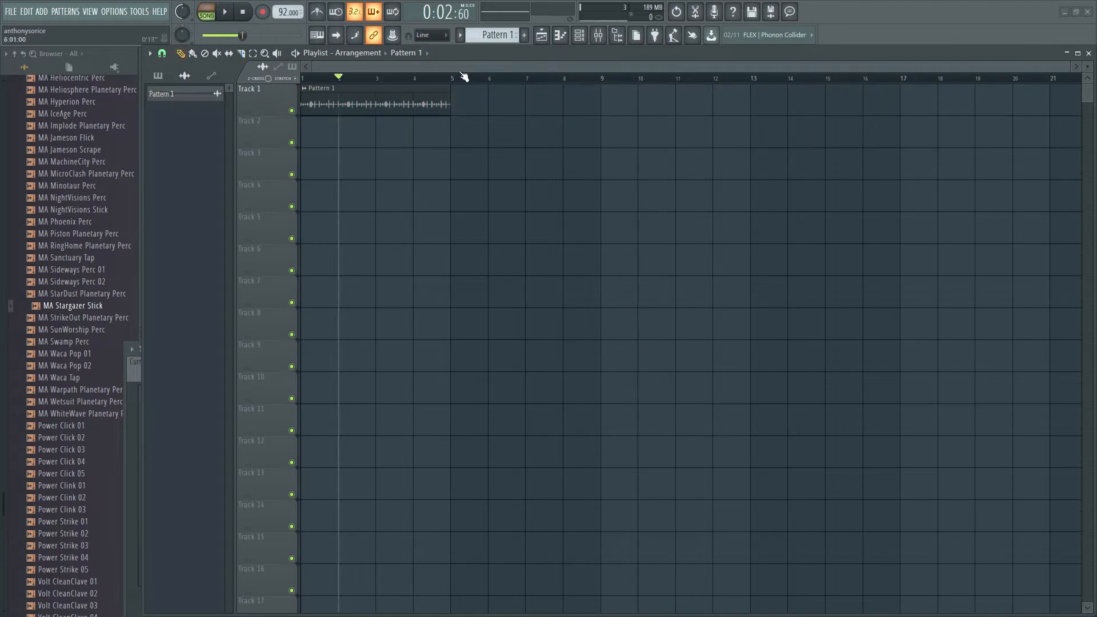
key(space)
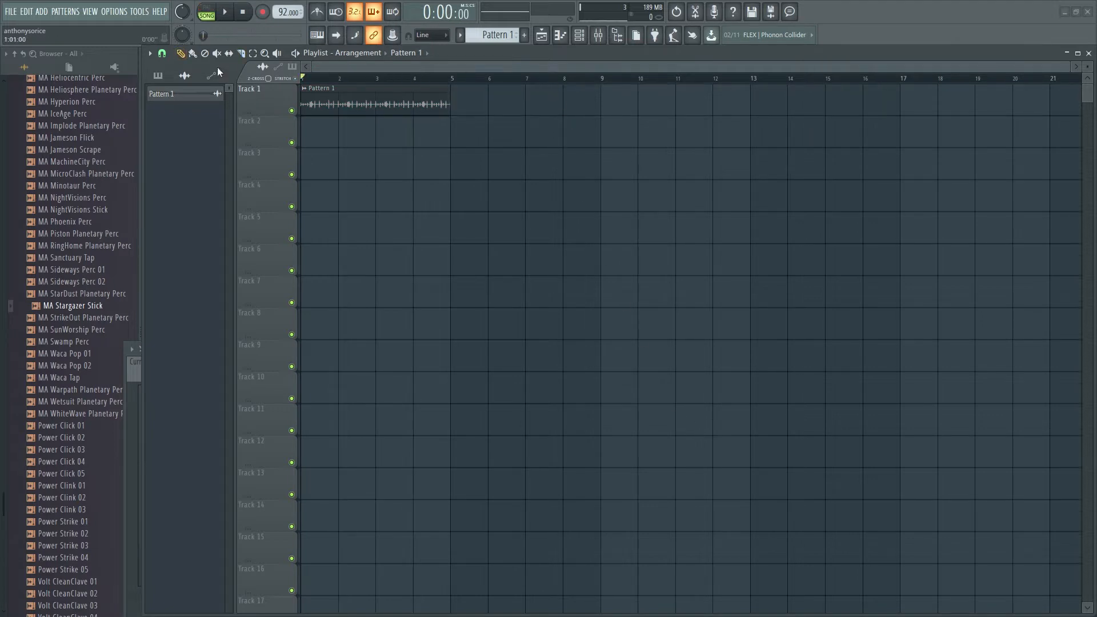
scroll(565, 125, up, 2)
scroll(565, 126, up, 1)
drag(557, 67, 27, 98)
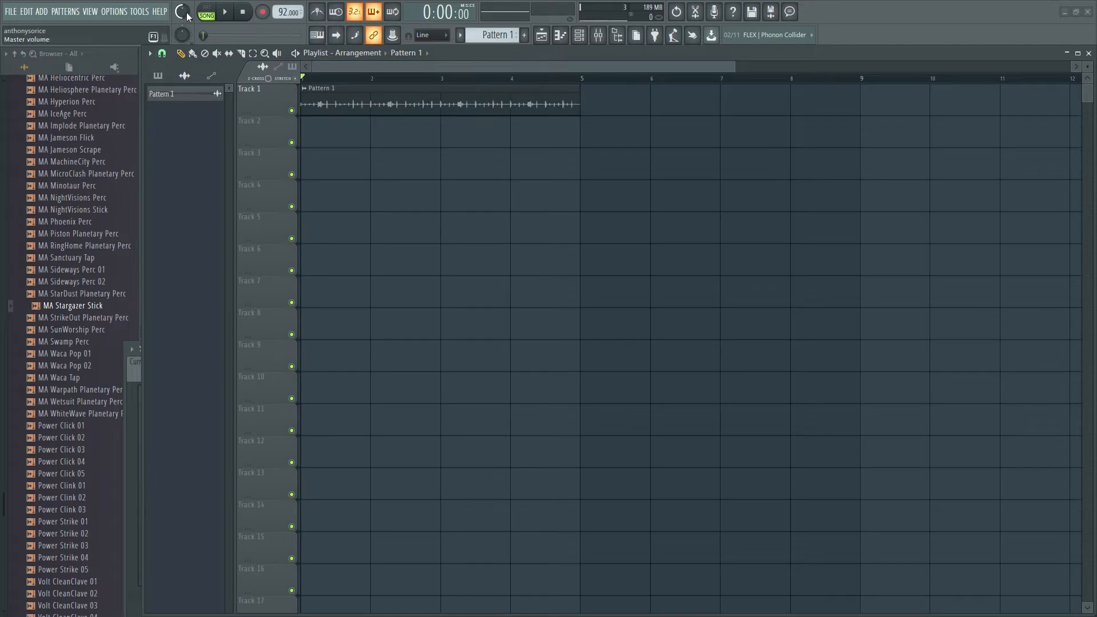
key(space)
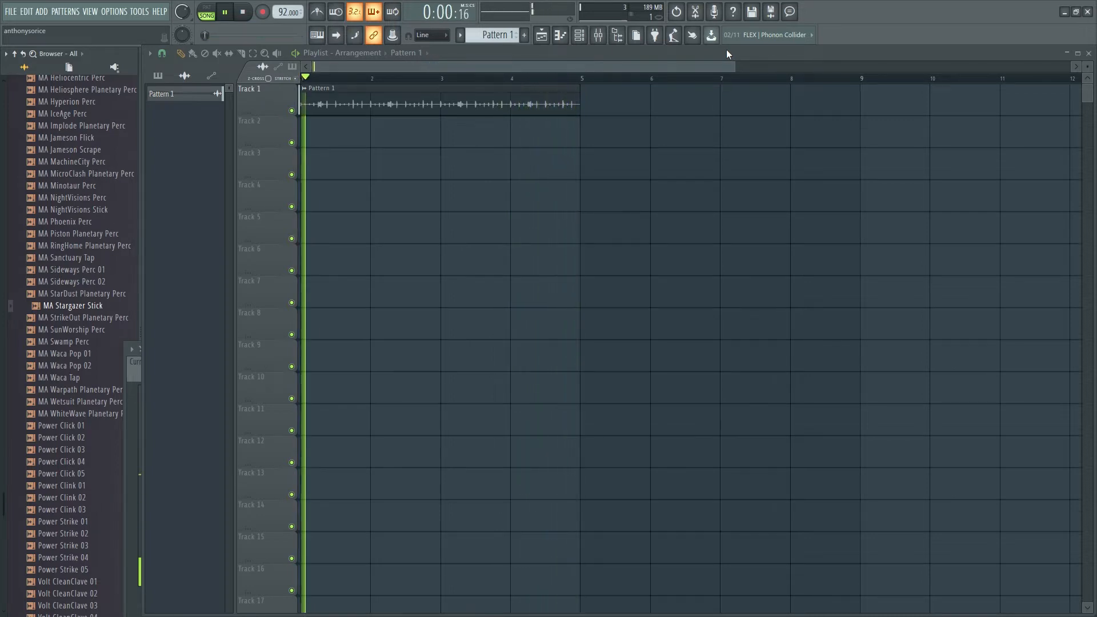
key(space)
Step: Move the rendered Pattern 1 clip from Track 1 to Track 9 and filter the channel rack to unsorted channels
drag(342, 106, 379, 369)
key(F6)
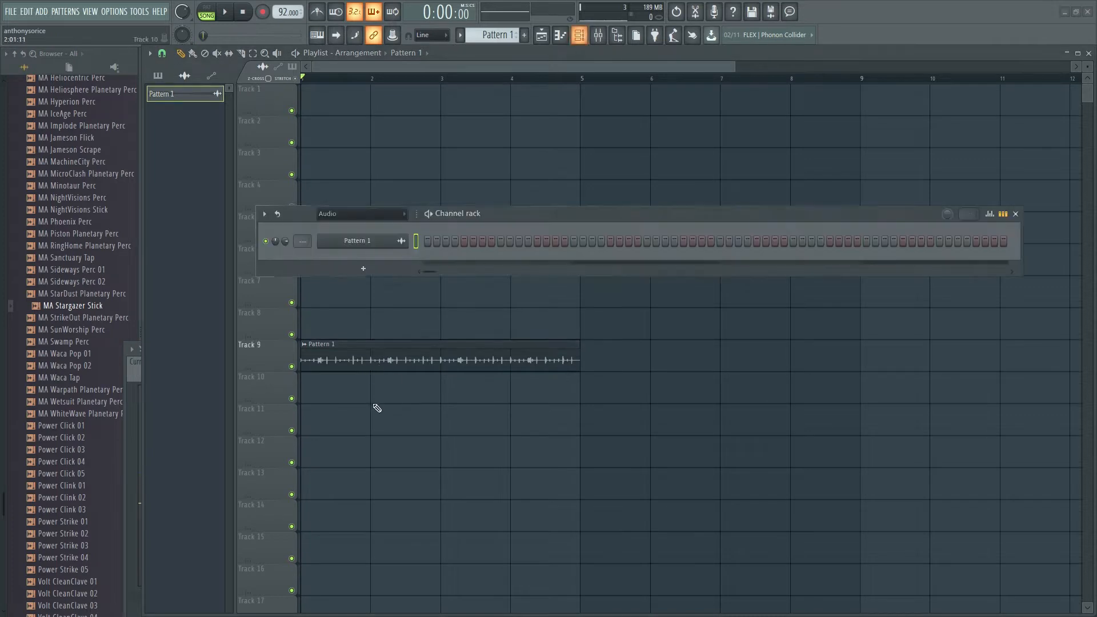
click(367, 220)
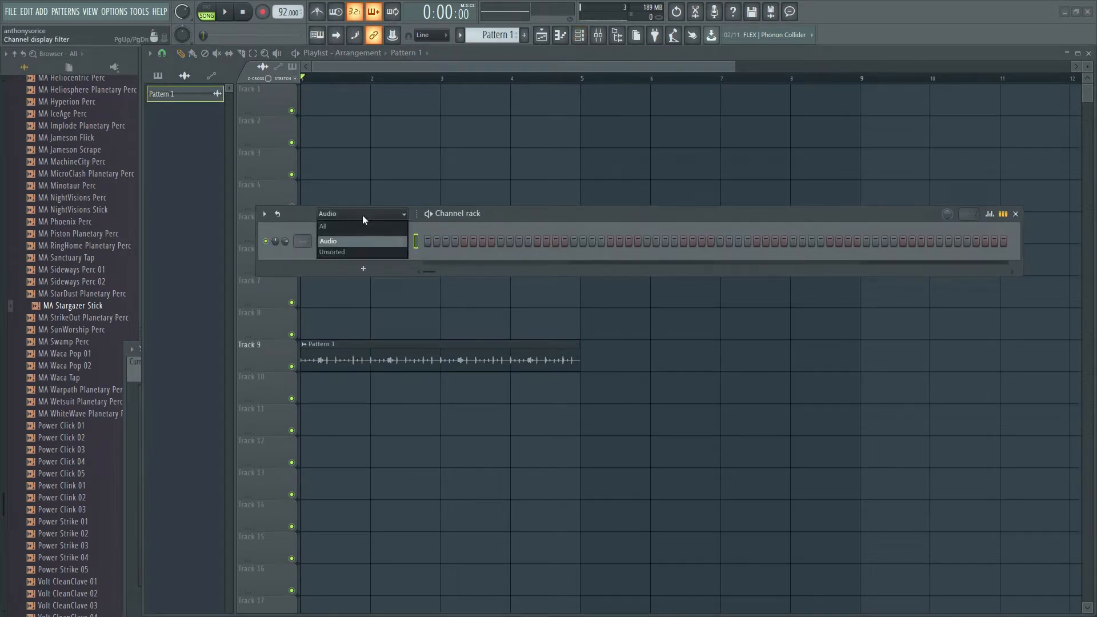
click(387, 252)
Step: Delete the MA Jameson Scrape, MA Waca Pop 02 and MA Stargazer Stick channels
right_click(388, 242)
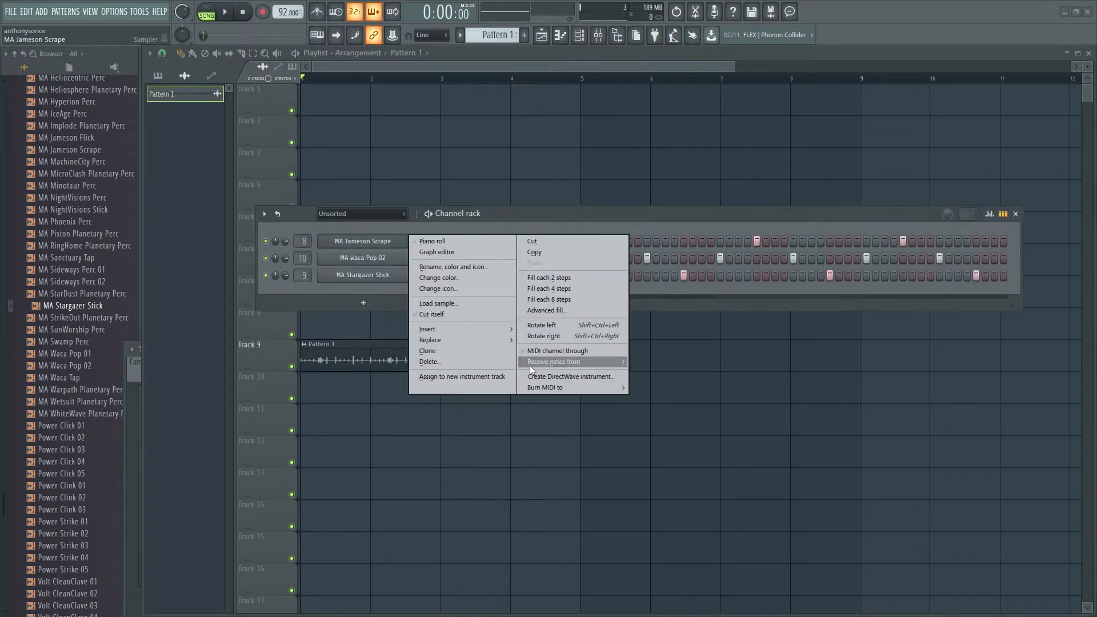
click(432, 362)
click(603, 350)
right_click(368, 247)
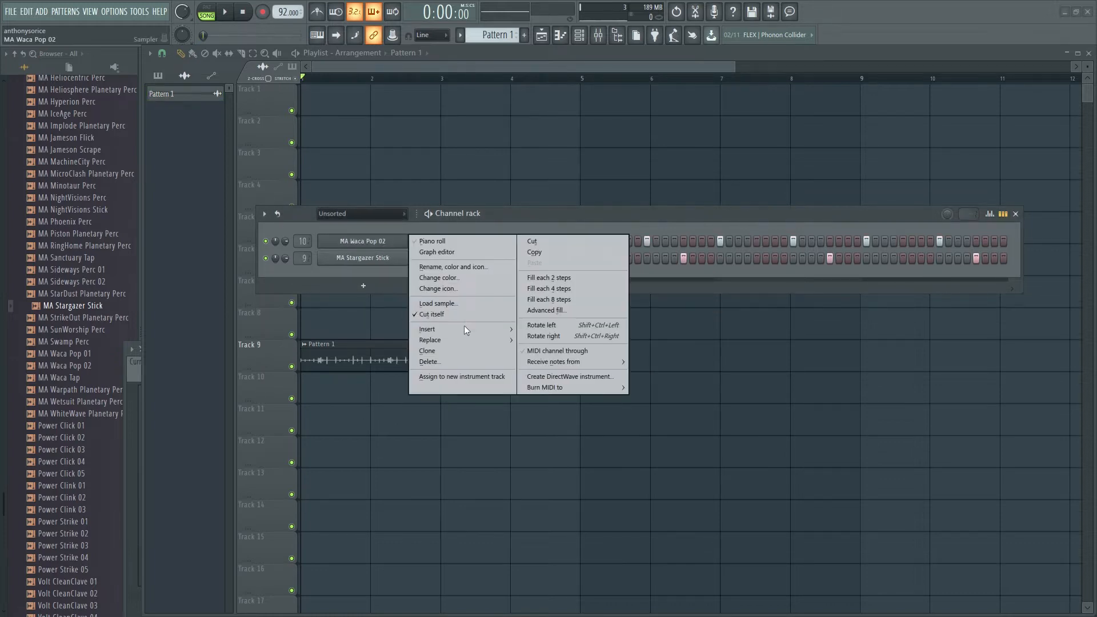
click(432, 362)
click(606, 350)
right_click(343, 240)
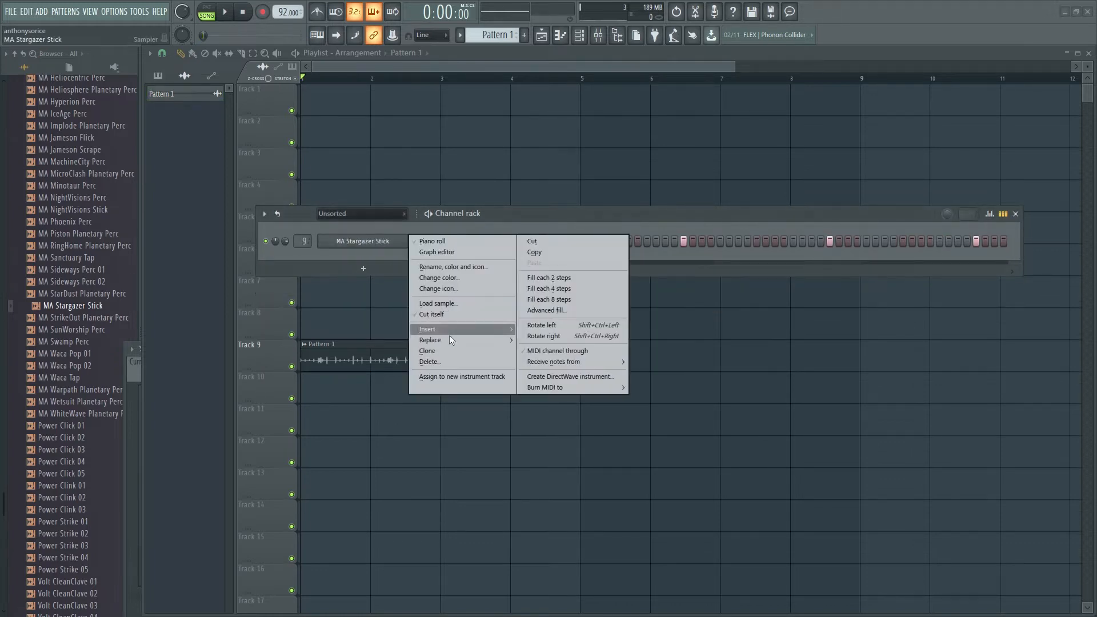
click(432, 362)
click(605, 350)
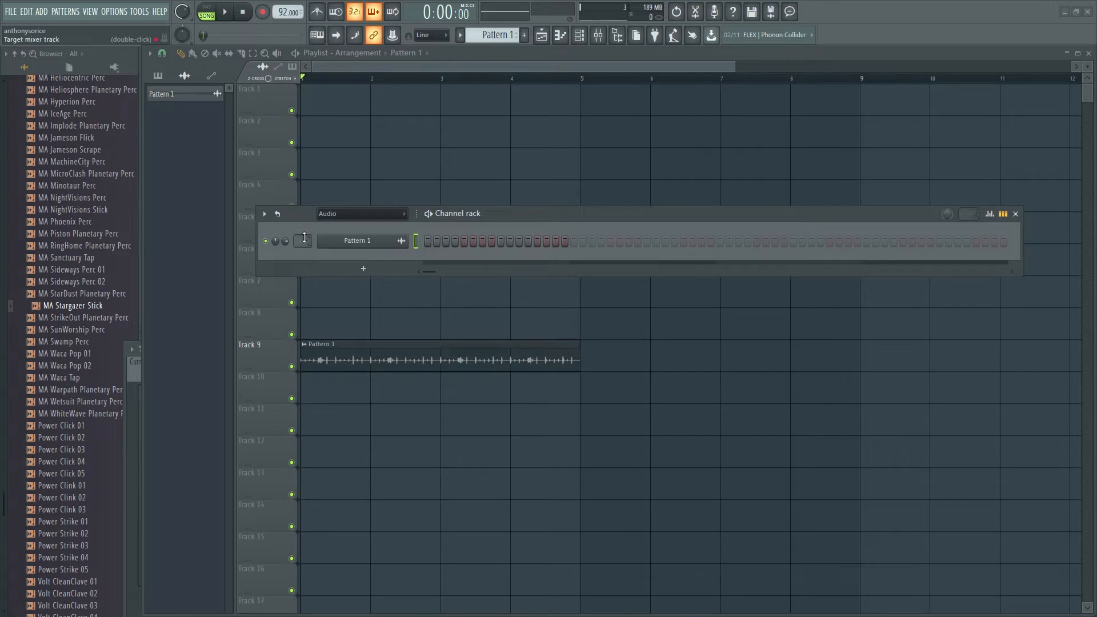
Step: Route the Pattern 1 audio channel to mixer insert 1 and lower that insert's fader to about -1.6 dB
drag(303, 240, 303, 232)
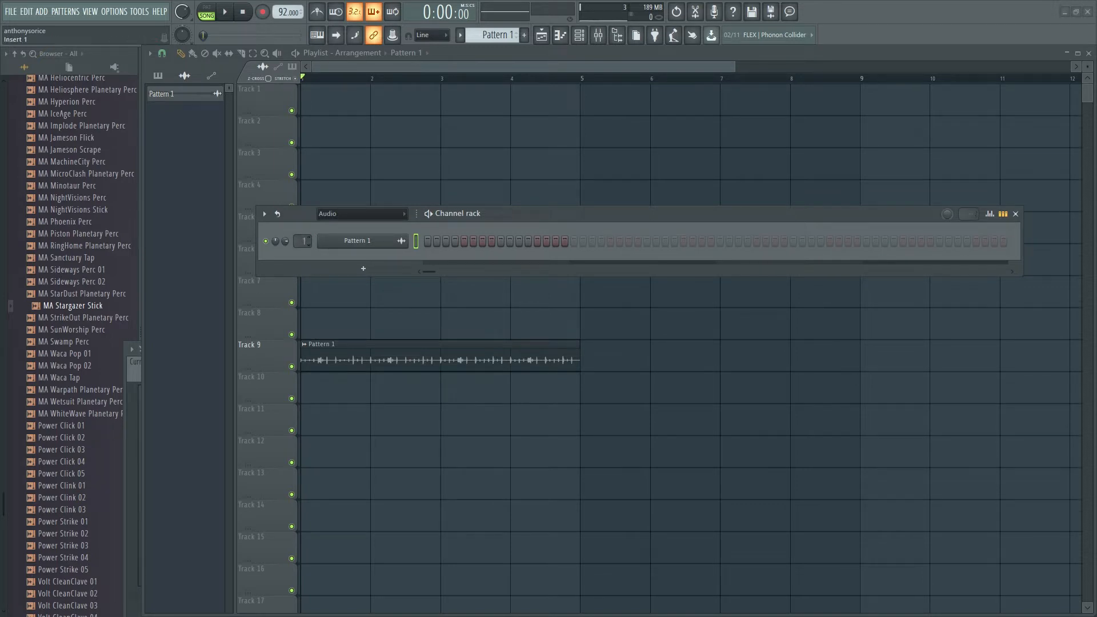
click(598, 35)
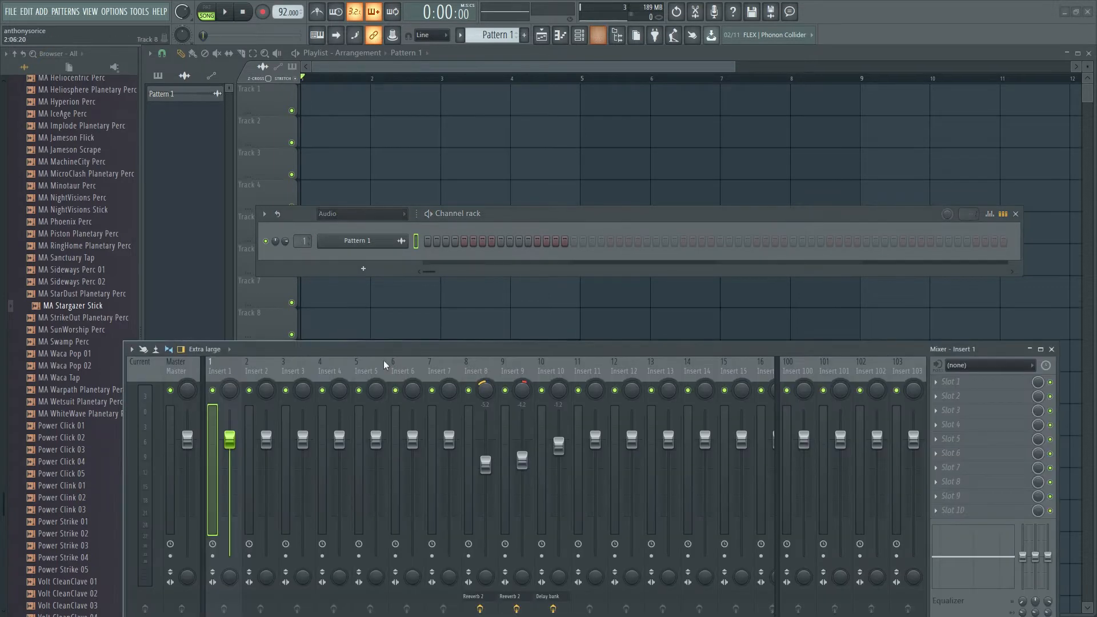
drag(230, 440, 229, 448)
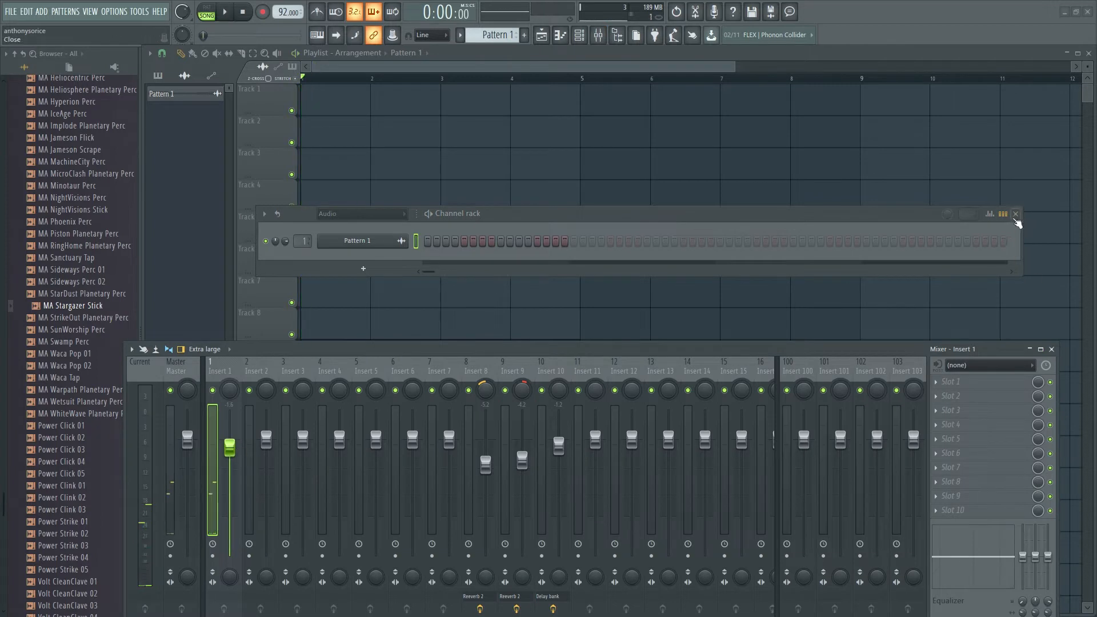
click(1016, 215)
click(1052, 349)
Step: Add a FLEX instrument channel and load the All Strings Sustain preset from the Essential Strings pack
key(F6)
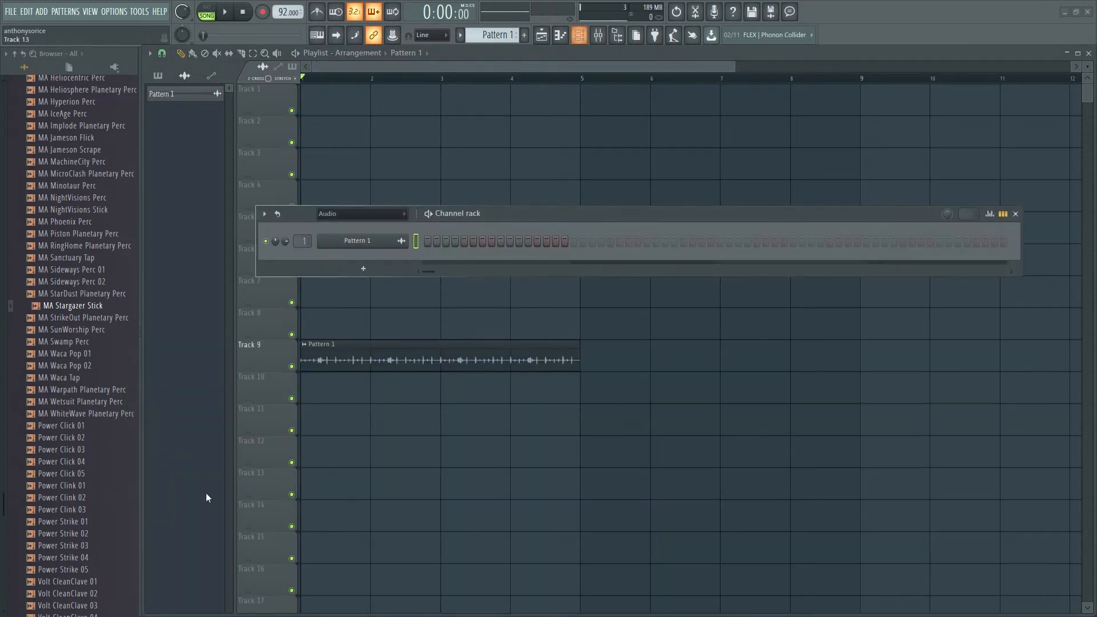
click(372, 270)
click(363, 248)
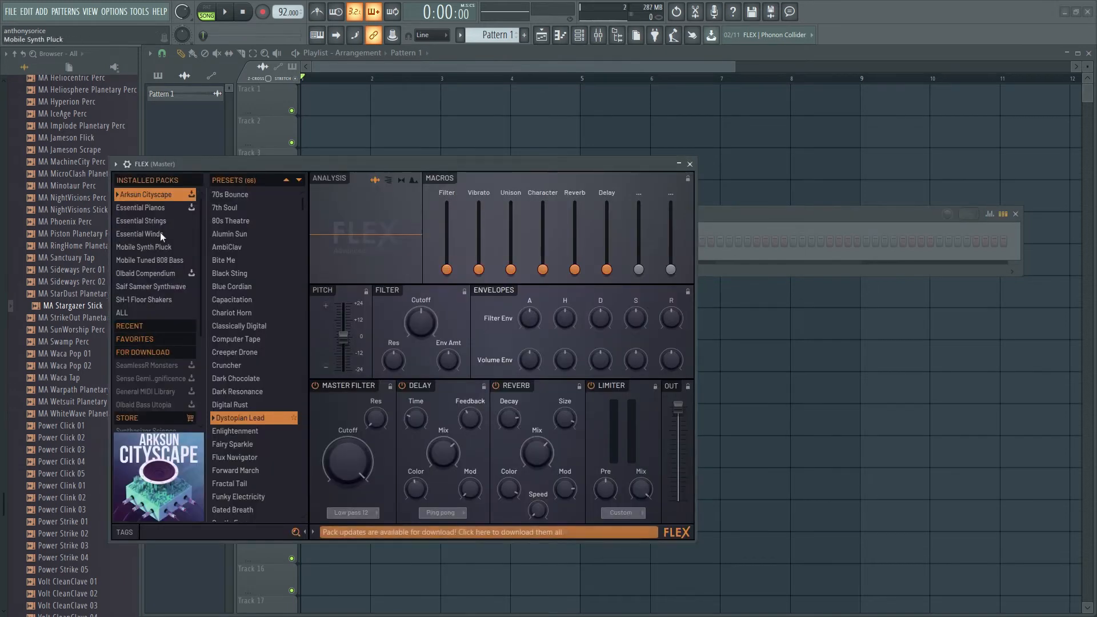
click(157, 220)
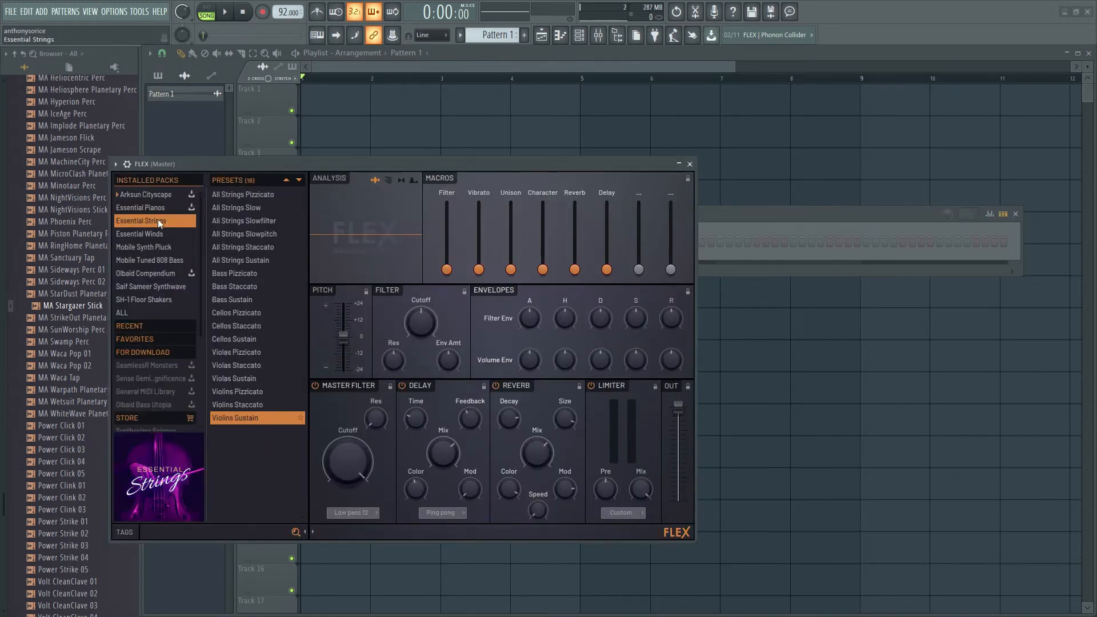
click(256, 265)
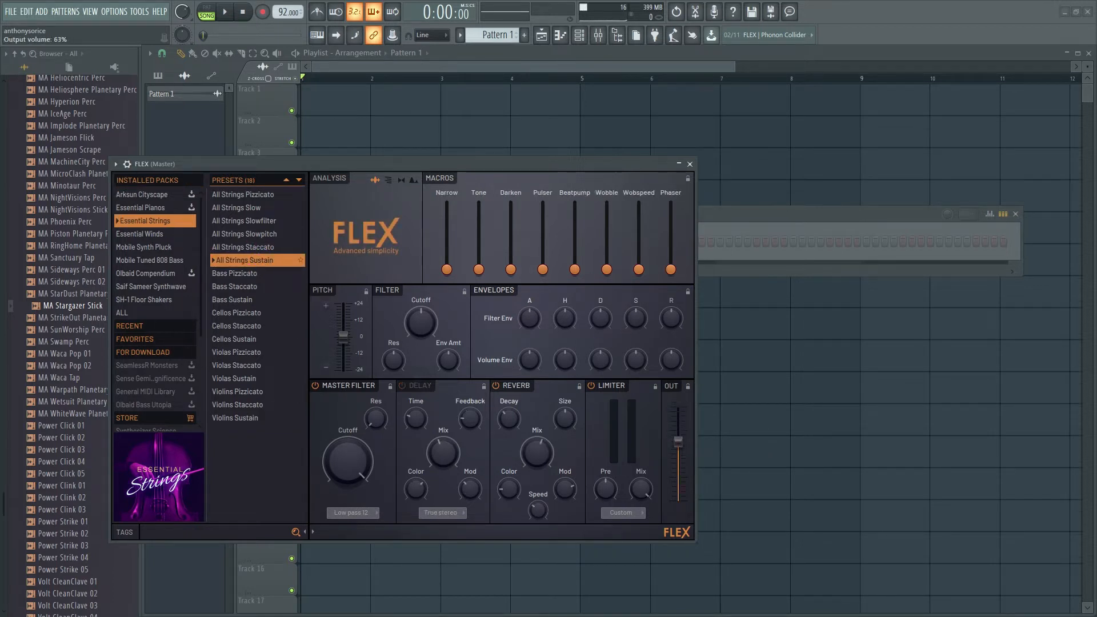
click(690, 164)
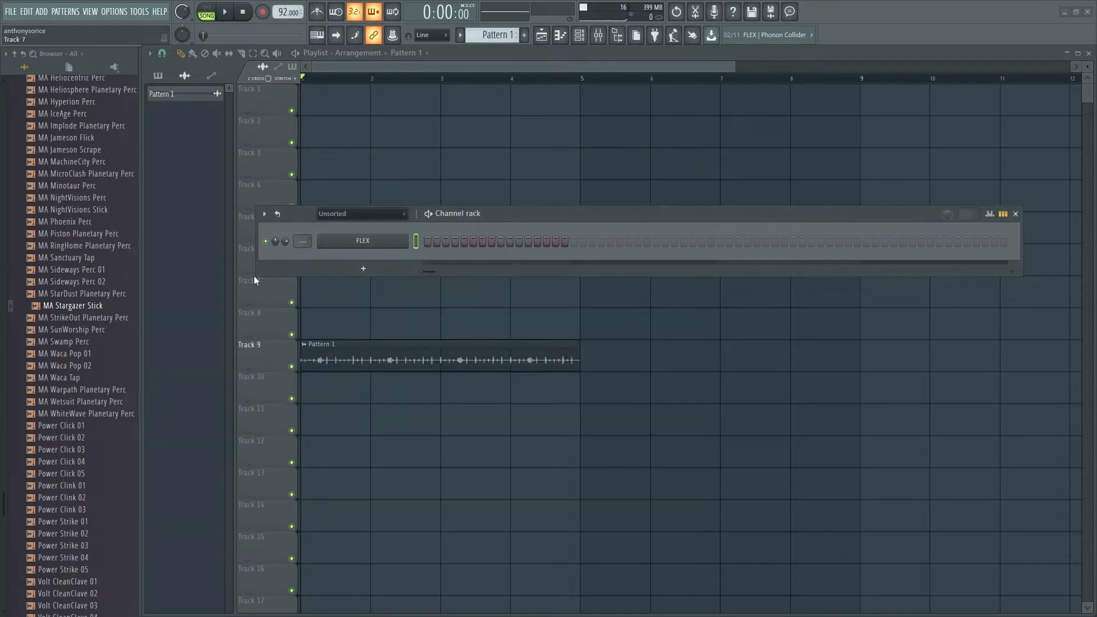
Step: Enter four one-bar chords in FLEX's piano roll over bass notes A4, A#4, A4 and D4, and play them back
right_click(378, 242)
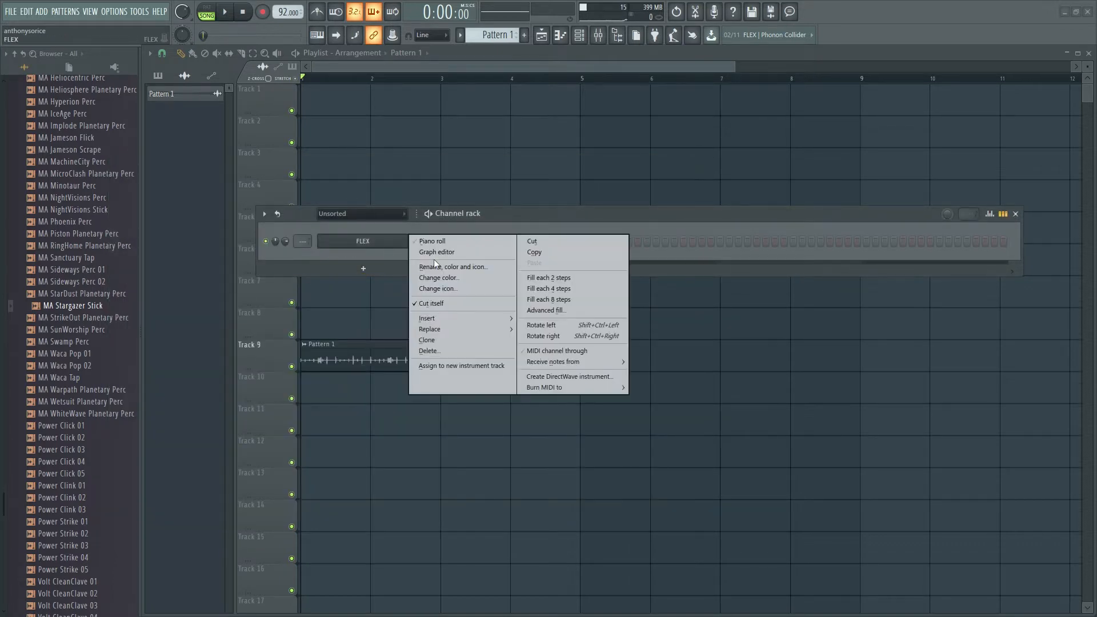
click(489, 243)
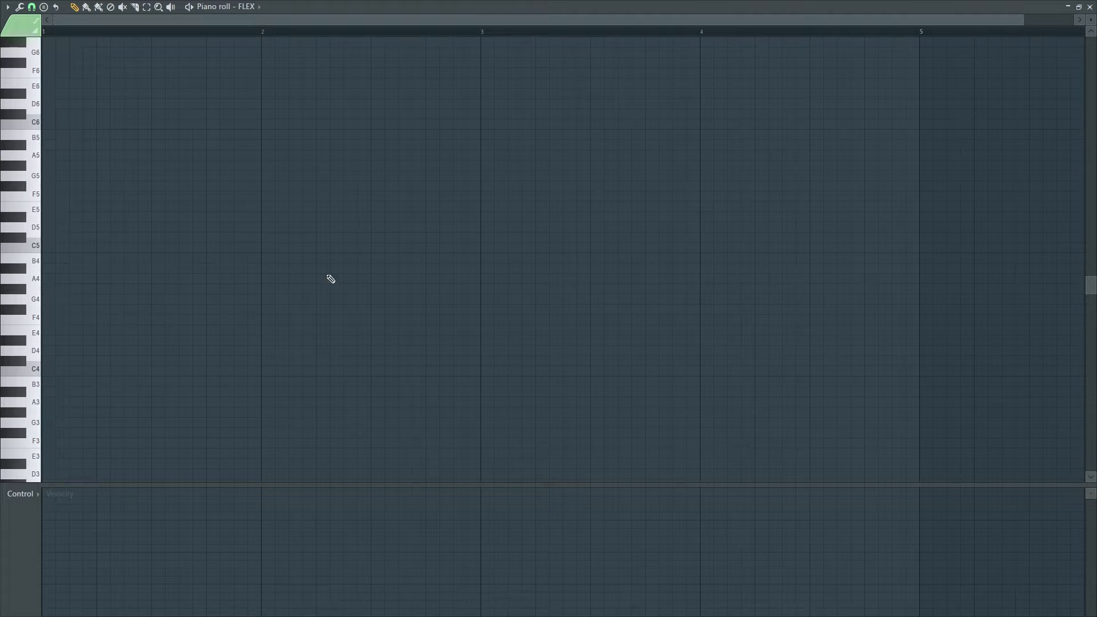
scroll(58, 326, up, 1)
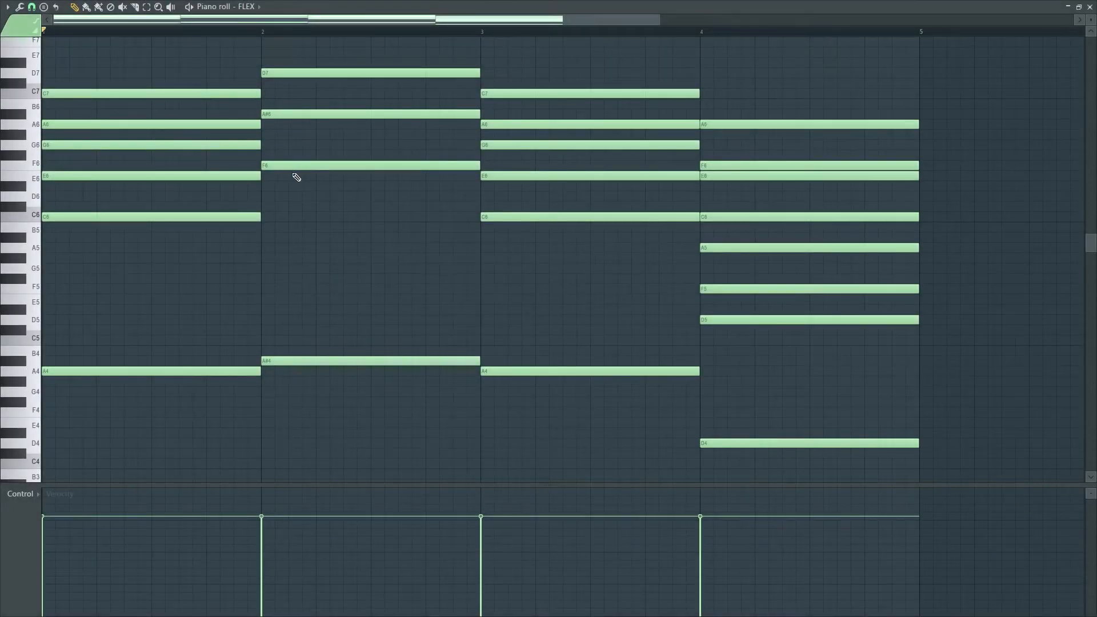
key(space)
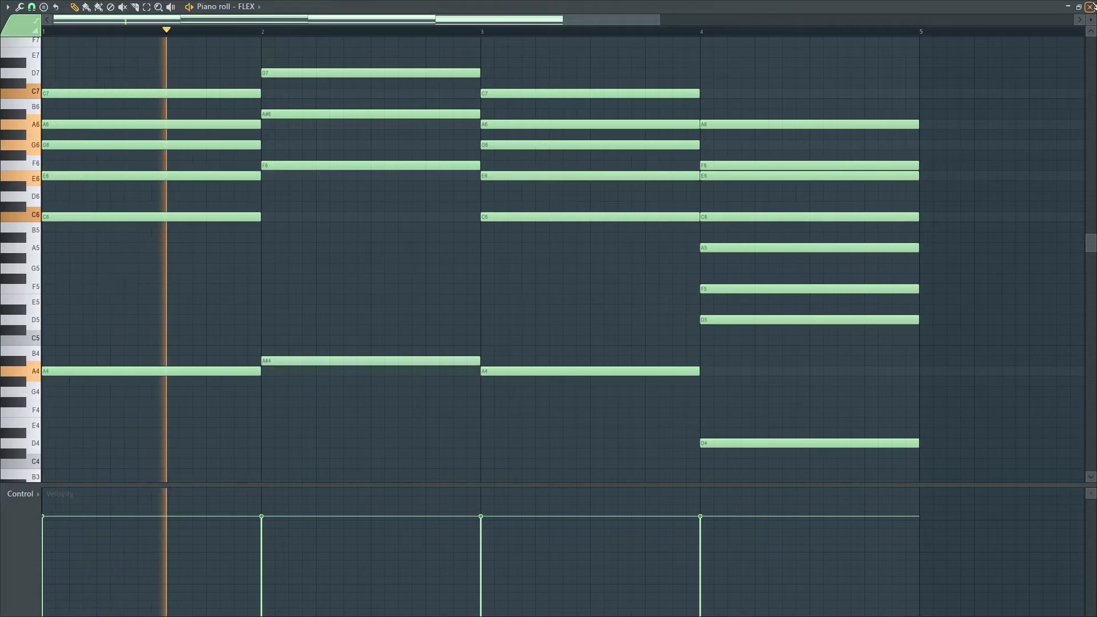
key(space)
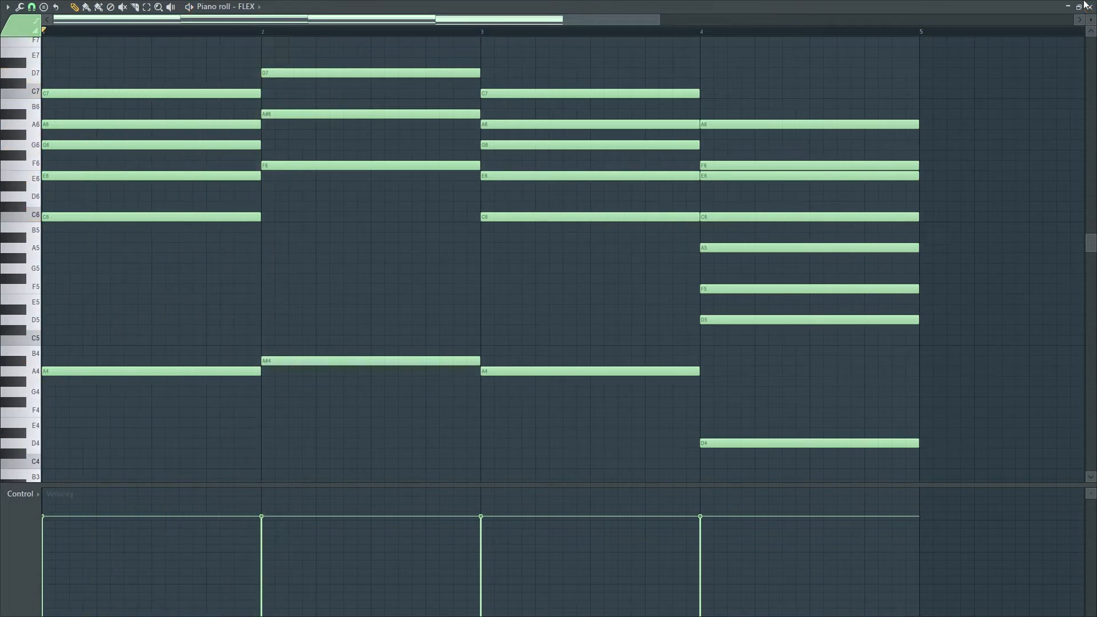
click(1090, 8)
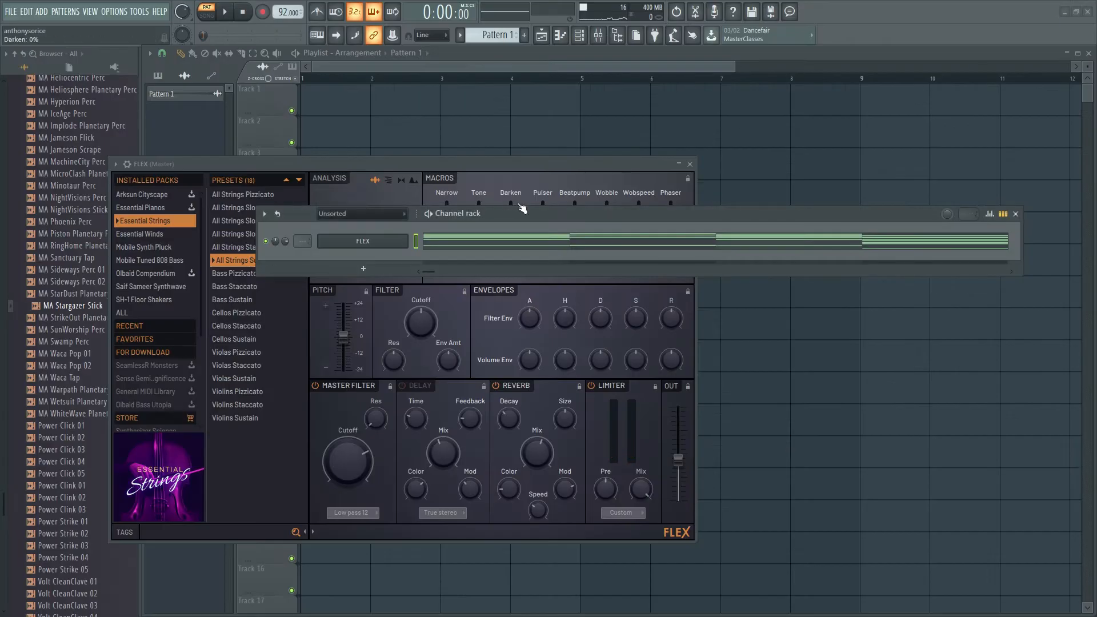
drag(522, 211, 540, 265)
click(690, 167)
click(452, 108)
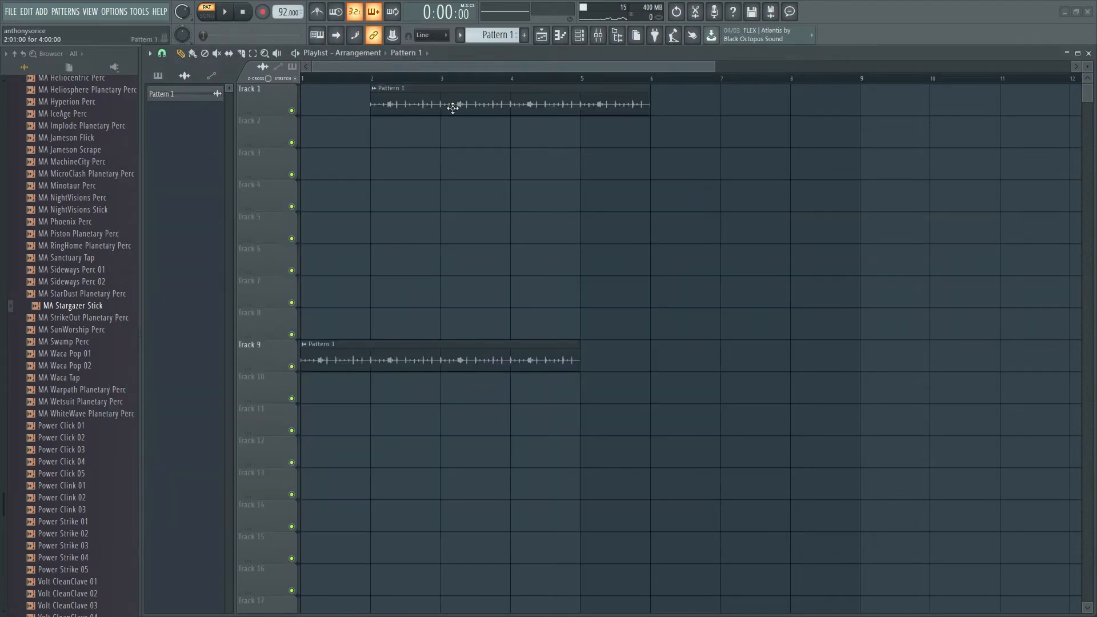
right_click(455, 102)
key(F7)
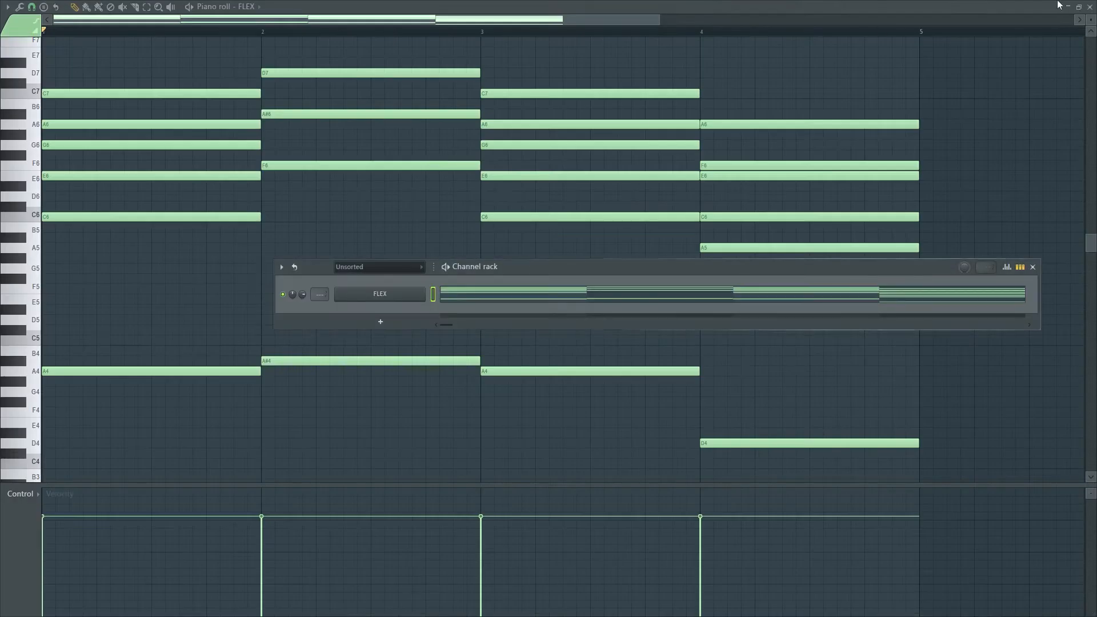
click(1090, 8)
click(445, 107)
right_click(445, 107)
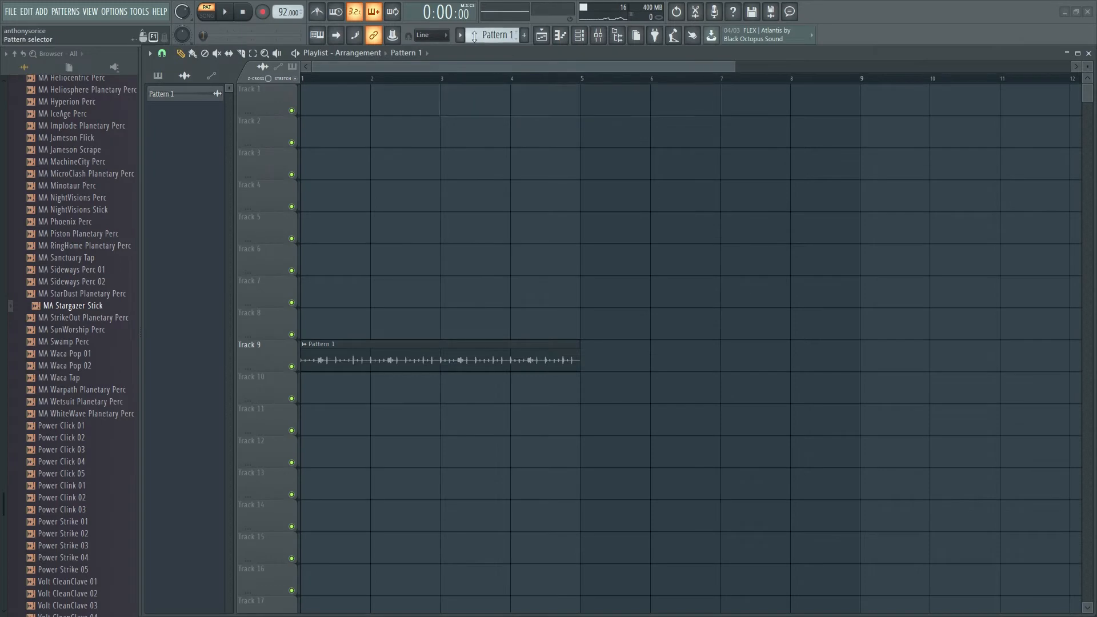
Step: Place the Pattern 1 chord pattern clip at bar 1 of Track 1 in the playlist
scroll(490, 30, up, 1)
click(308, 102)
right_click(338, 101)
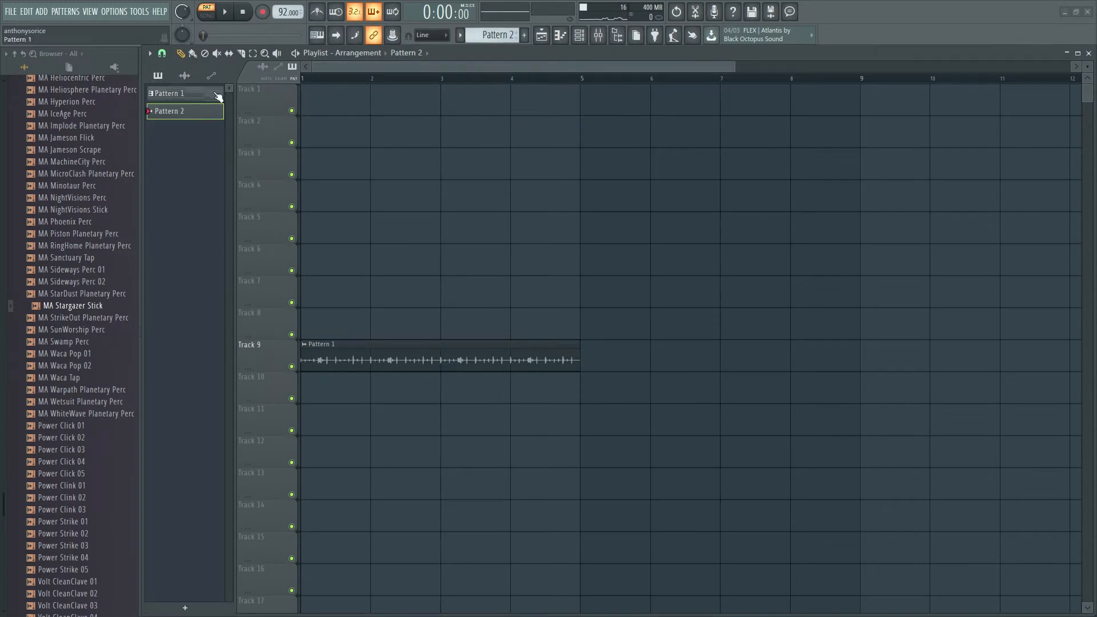
click(215, 96)
click(326, 101)
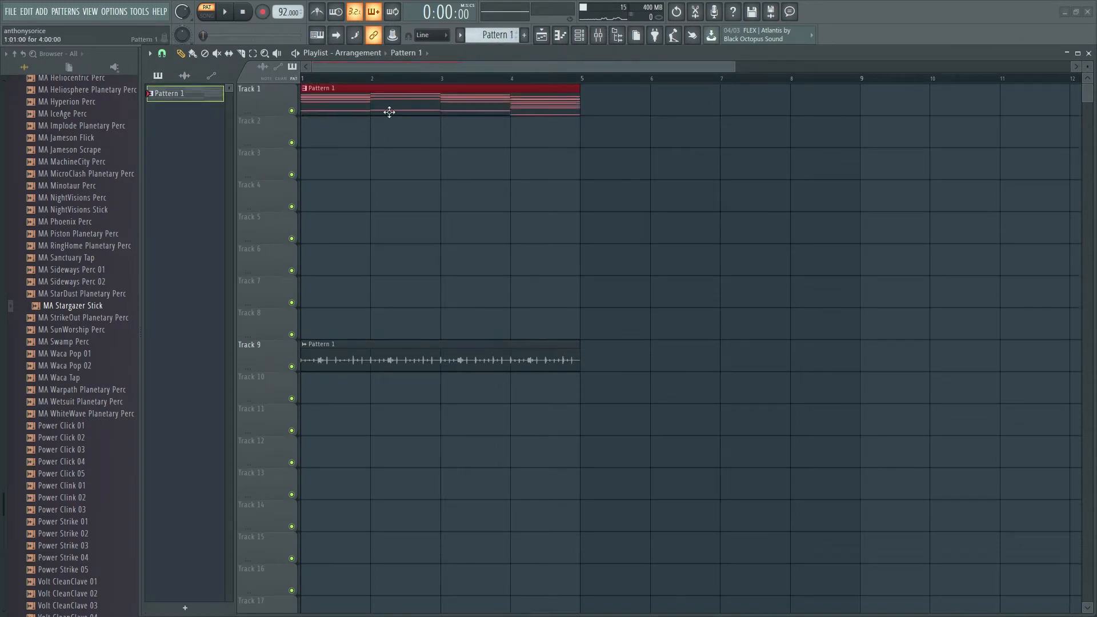
Step: Create an automation clip for FLEX's master filter cutoff
key(F5)
click(389, 300)
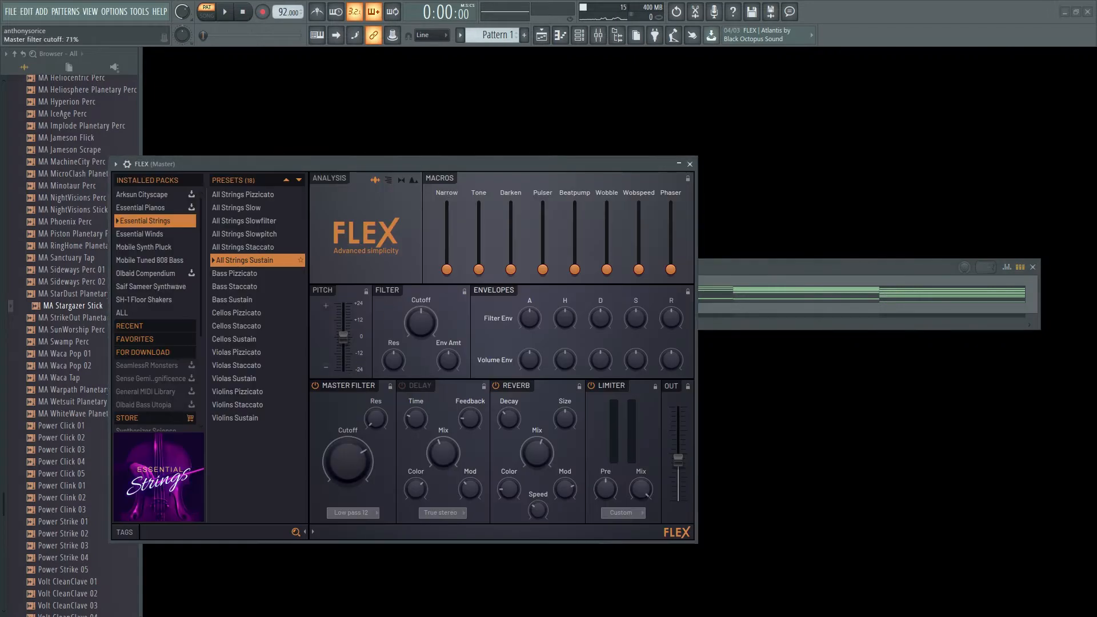
right_click(343, 464)
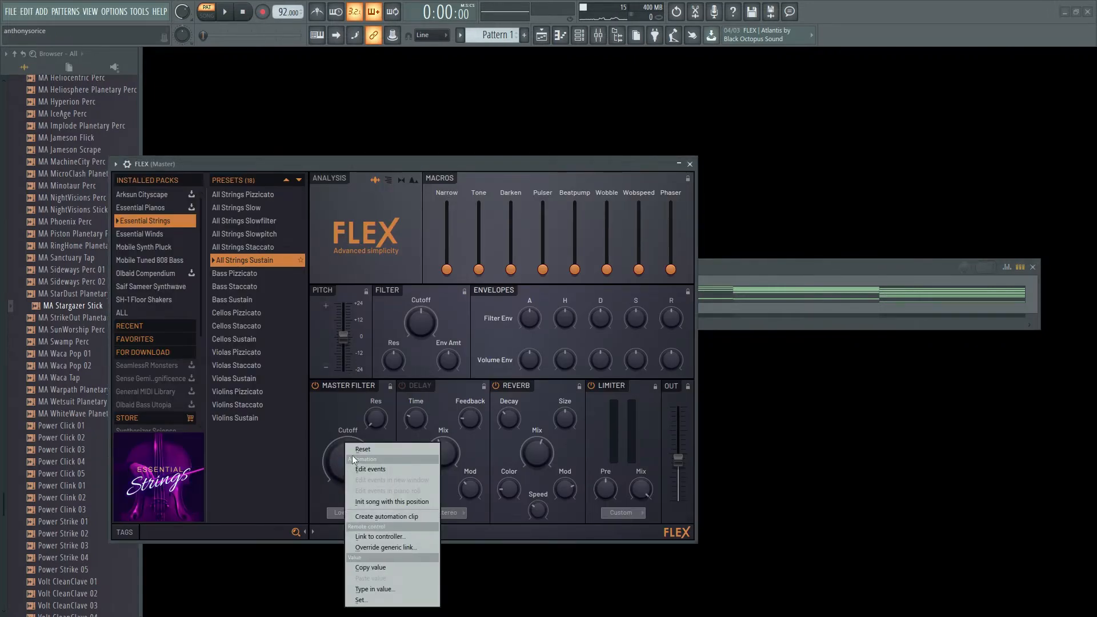
click(389, 518)
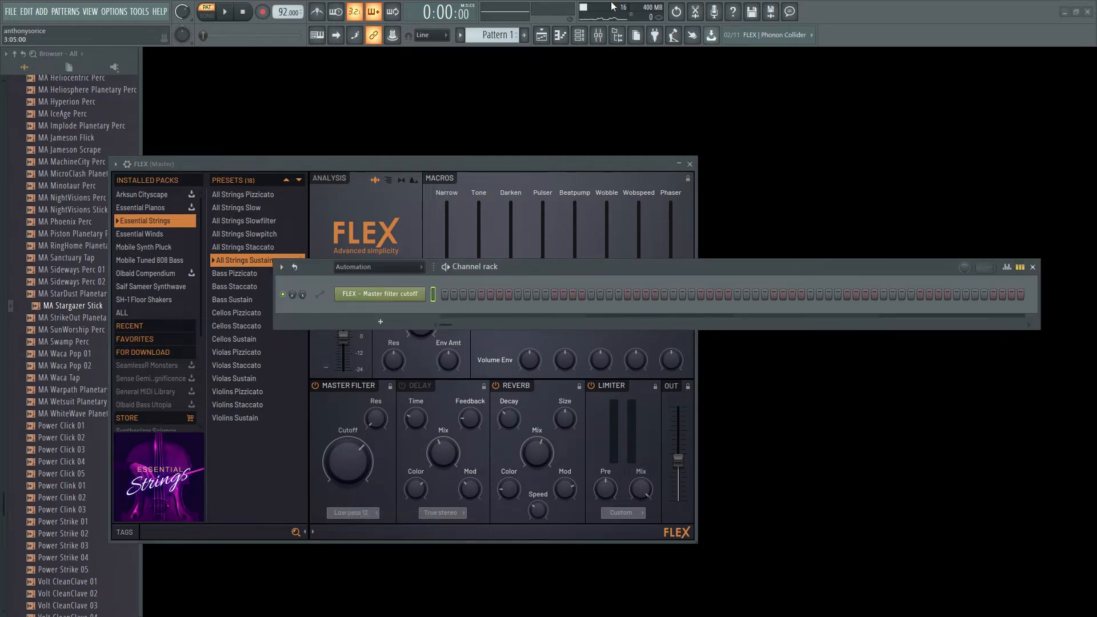
Step: Enlarge Track 2 and add automation points to the cutoff clip: peaks at bars 2 and 4, a dip at bar 3
click(541, 35)
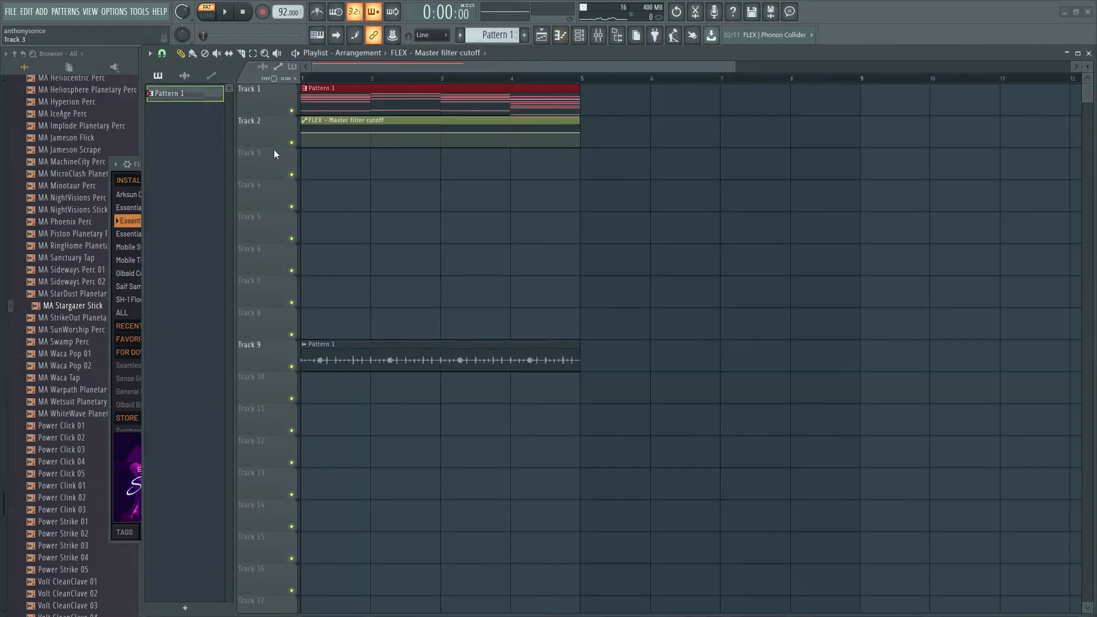
drag(274, 148, 277, 242)
right_click(371, 133)
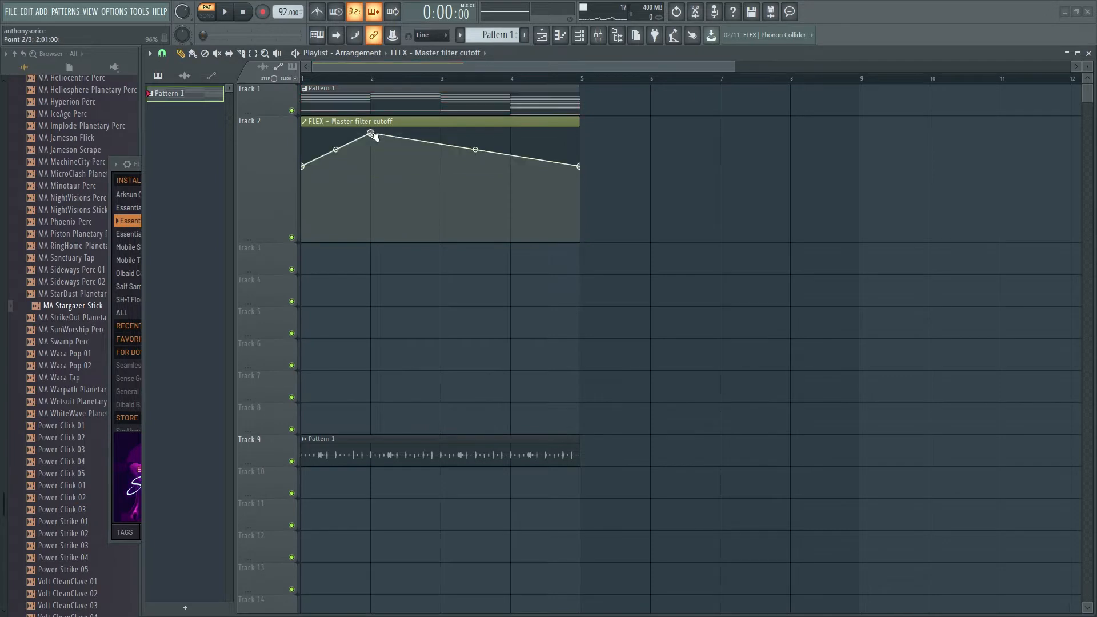
right_click(440, 175)
right_click(511, 132)
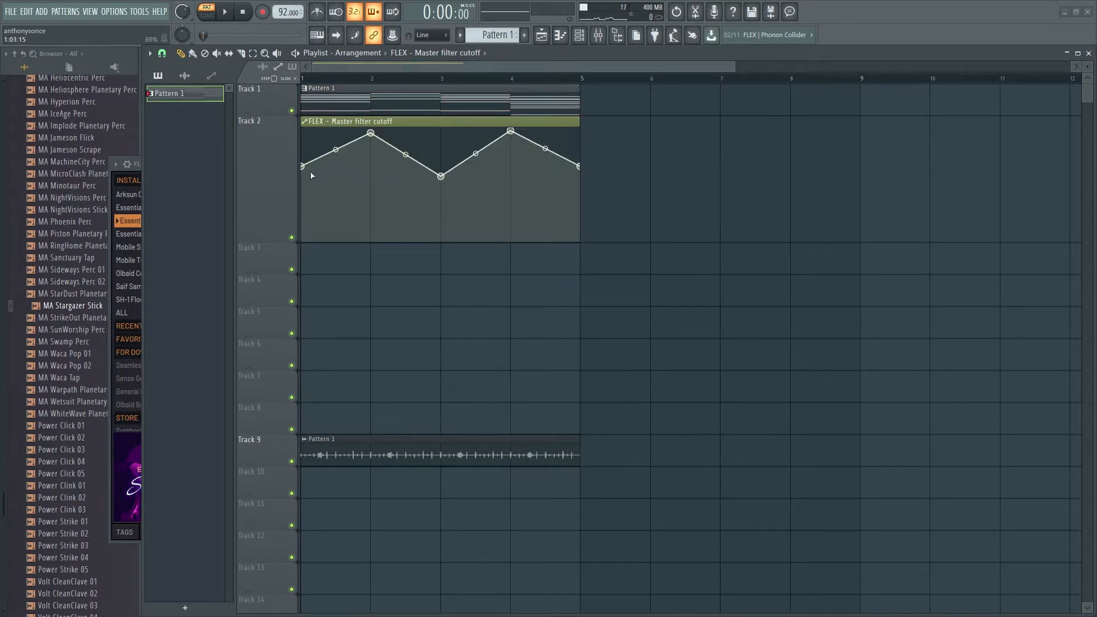
Step: Lower all five cutoff automation points, keeping peaks at bars 2 and 4 above roughly level dips at bars 1, 3 and 5
drag(302, 166, 305, 204)
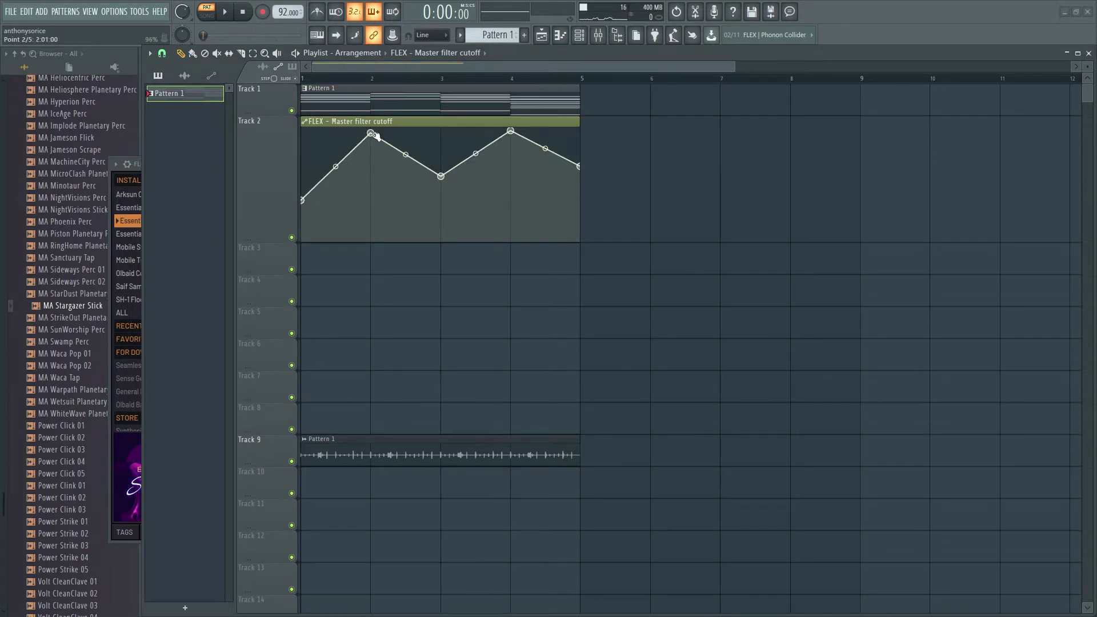
drag(371, 134, 372, 161)
drag(442, 177, 446, 197)
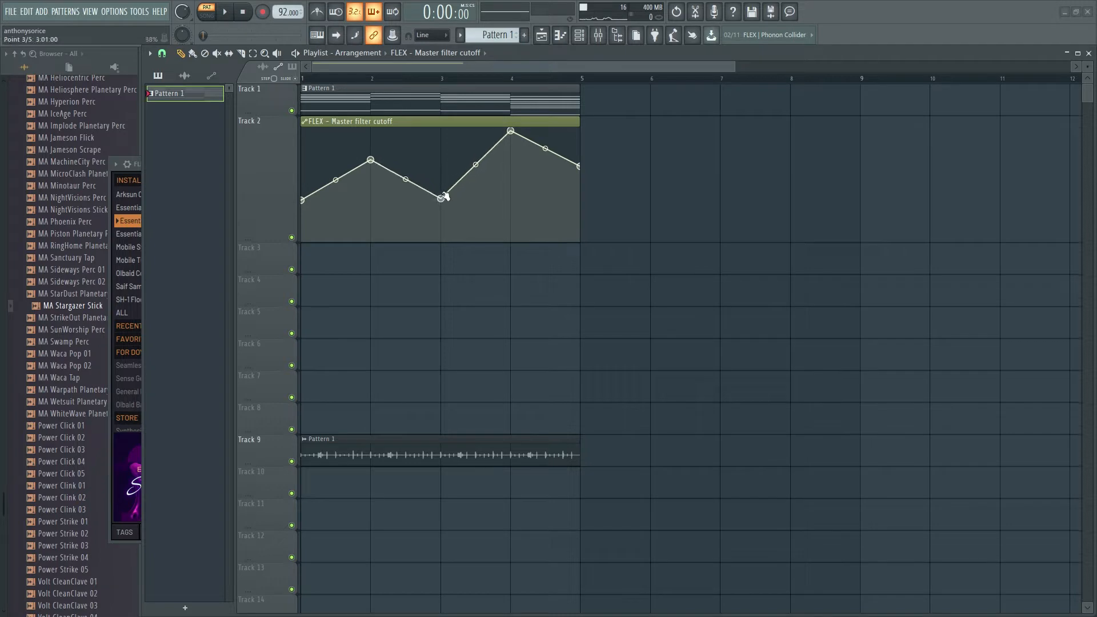
drag(513, 131, 511, 154)
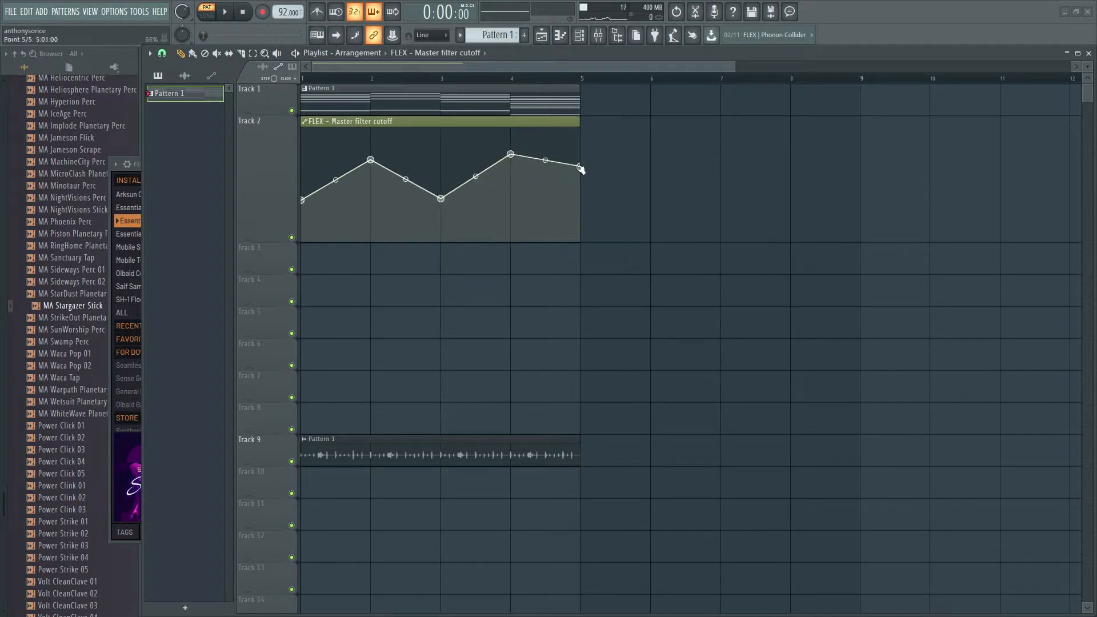
drag(579, 166, 581, 198)
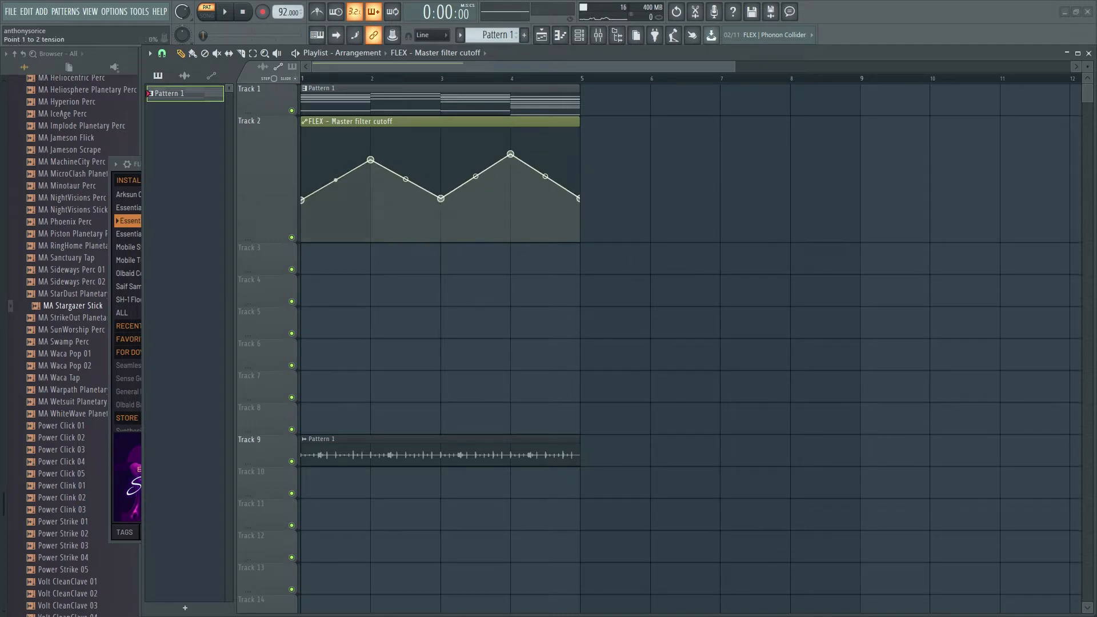
Step: Bend the segments between the cutoff automation points into downward-sagging curves and reduce the height of Track 2
drag(335, 180, 336, 188)
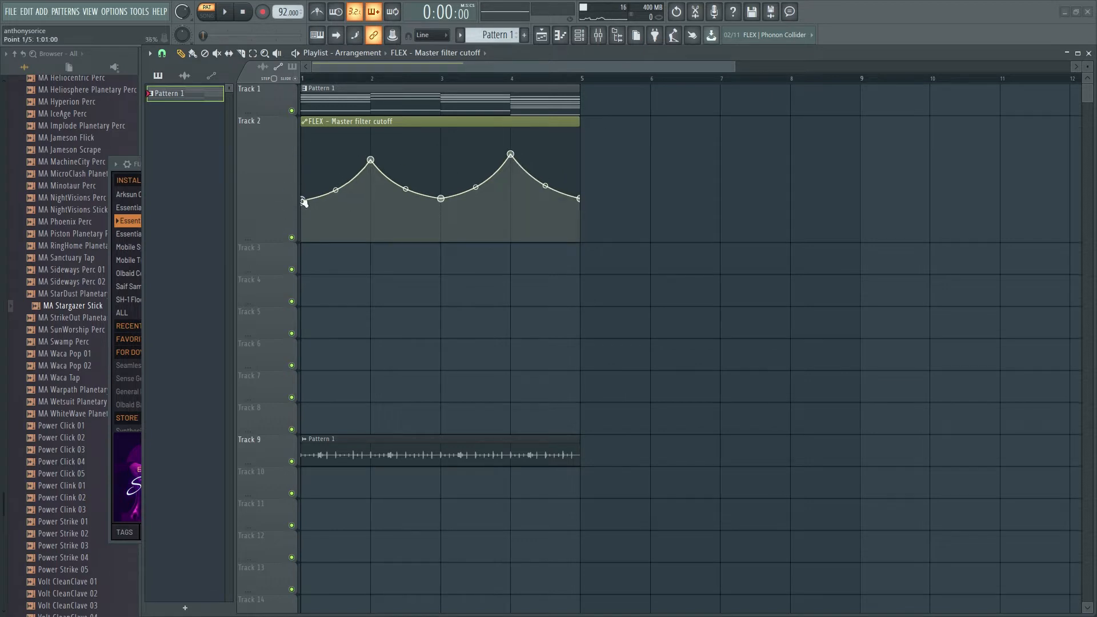
drag(246, 242, 259, 225)
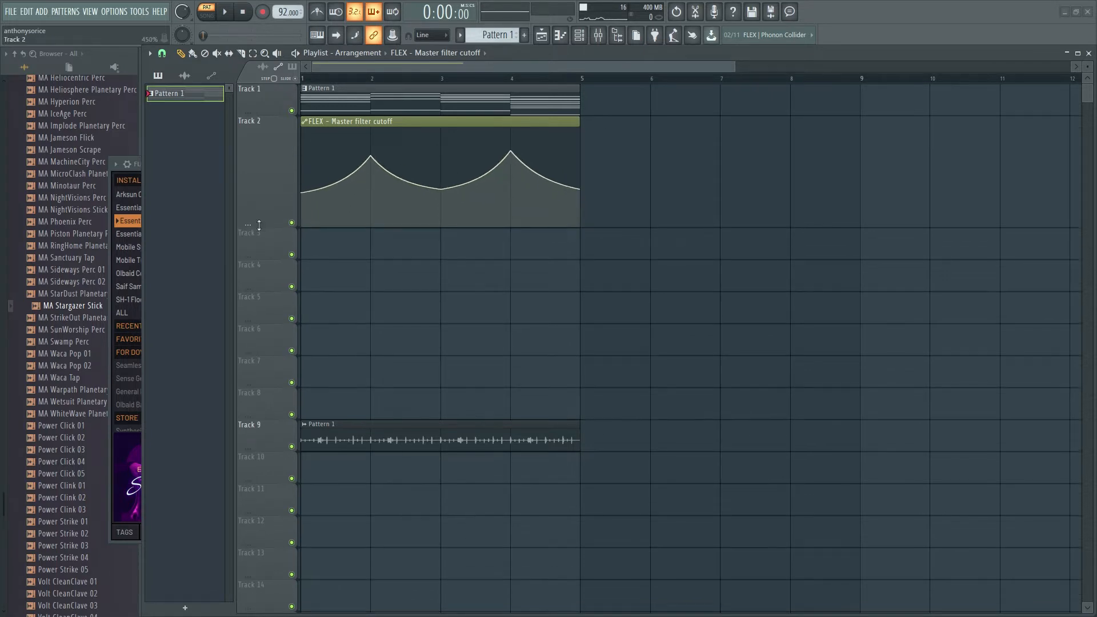
Step: Switch playback to song mode, audition the arrangement with the cutoff automation, and shrink Track 2 further
click(207, 17)
key(space)
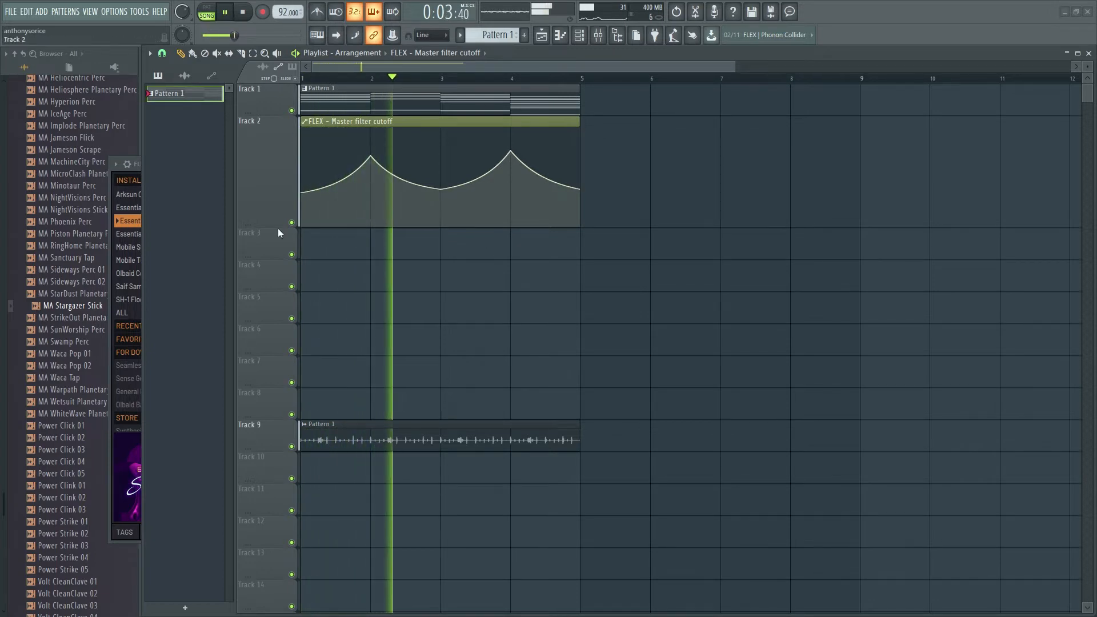
drag(267, 226, 255, 166)
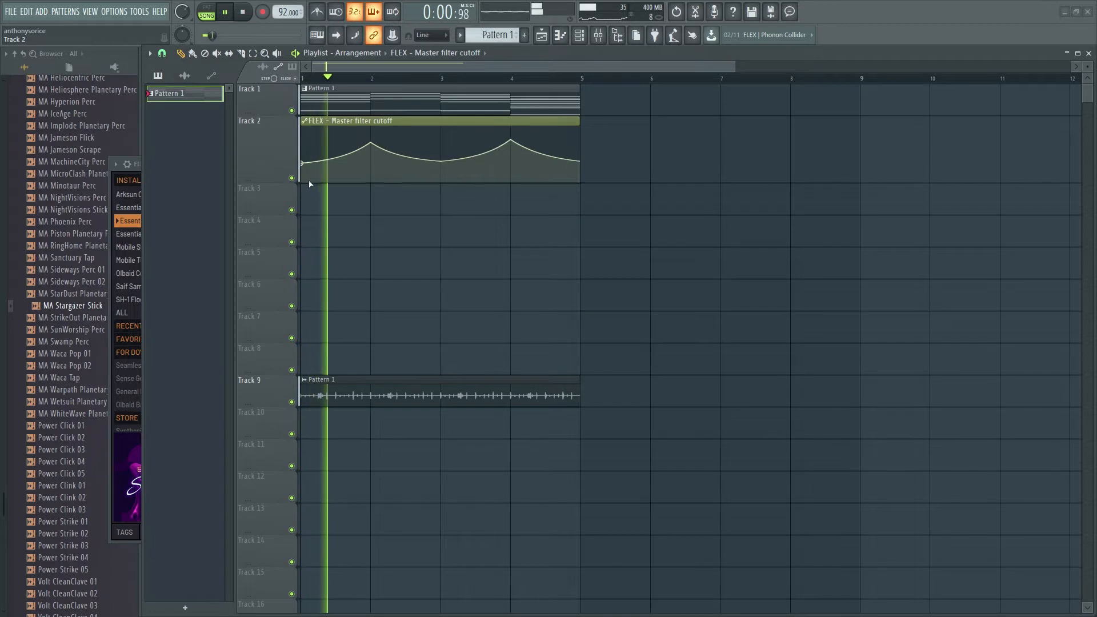
key(space)
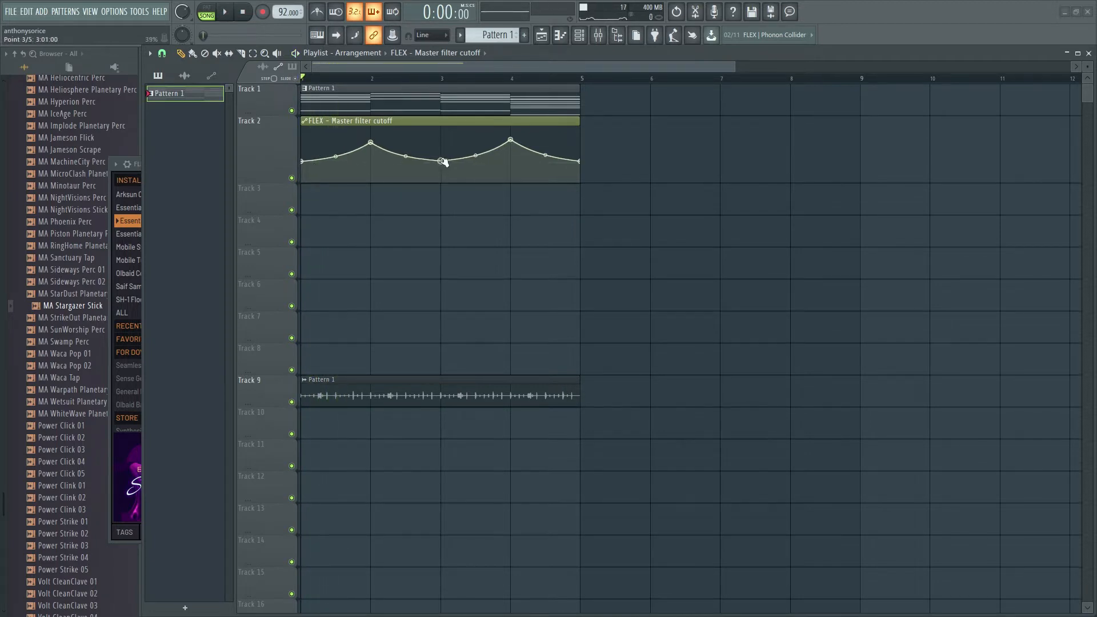
key(space)
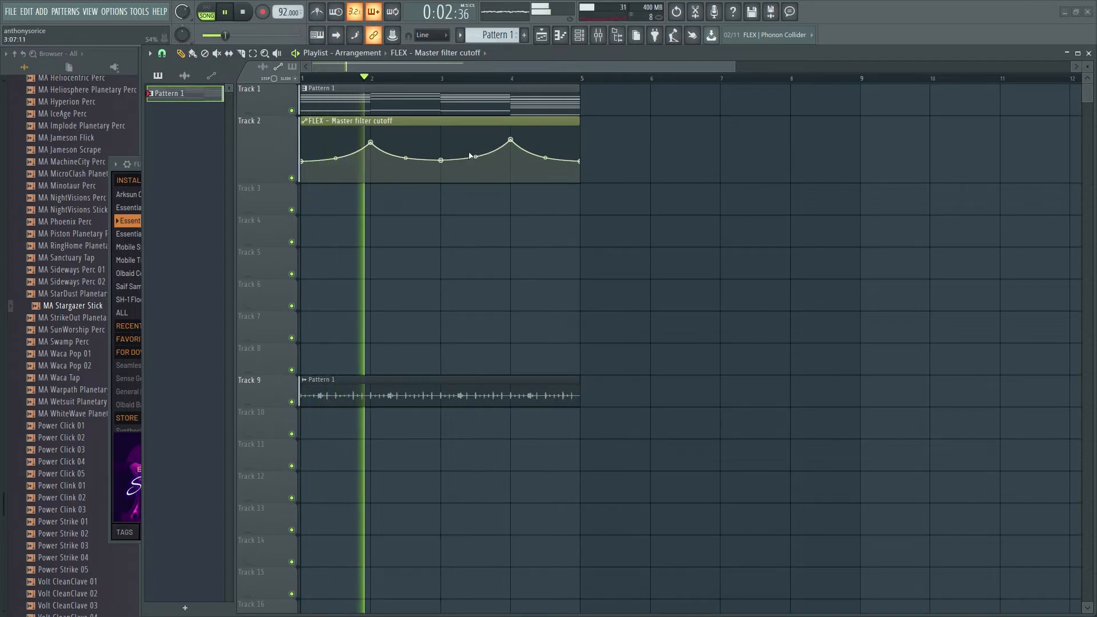
key(space)
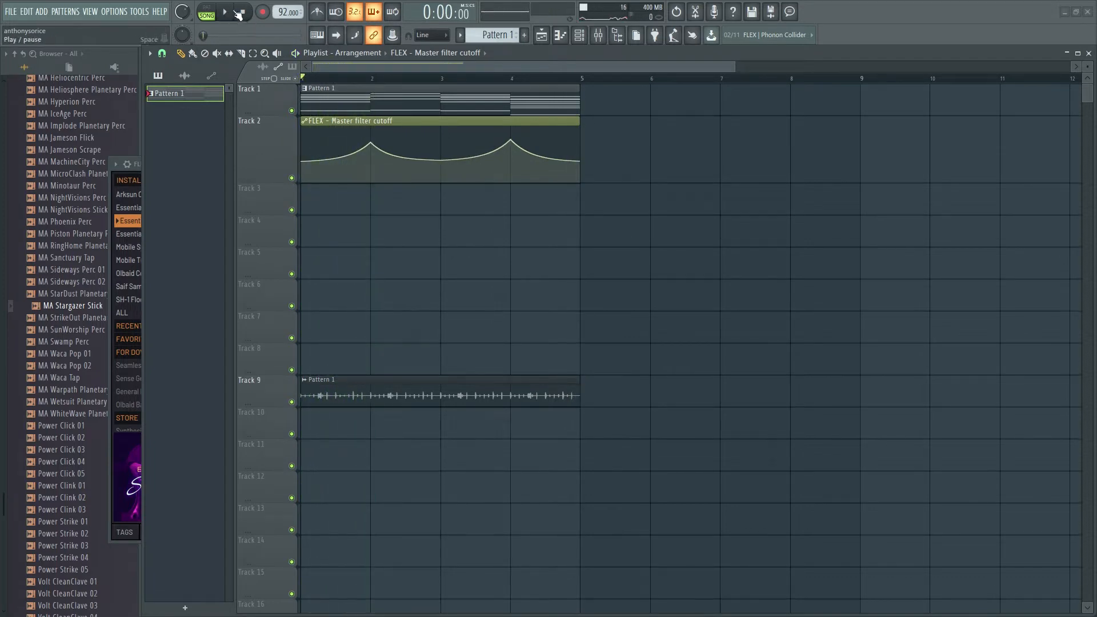
Step: Show the Unsorted channels in the channel rack and copy all chord notes from the FLEX channel's piano roll
key(F6)
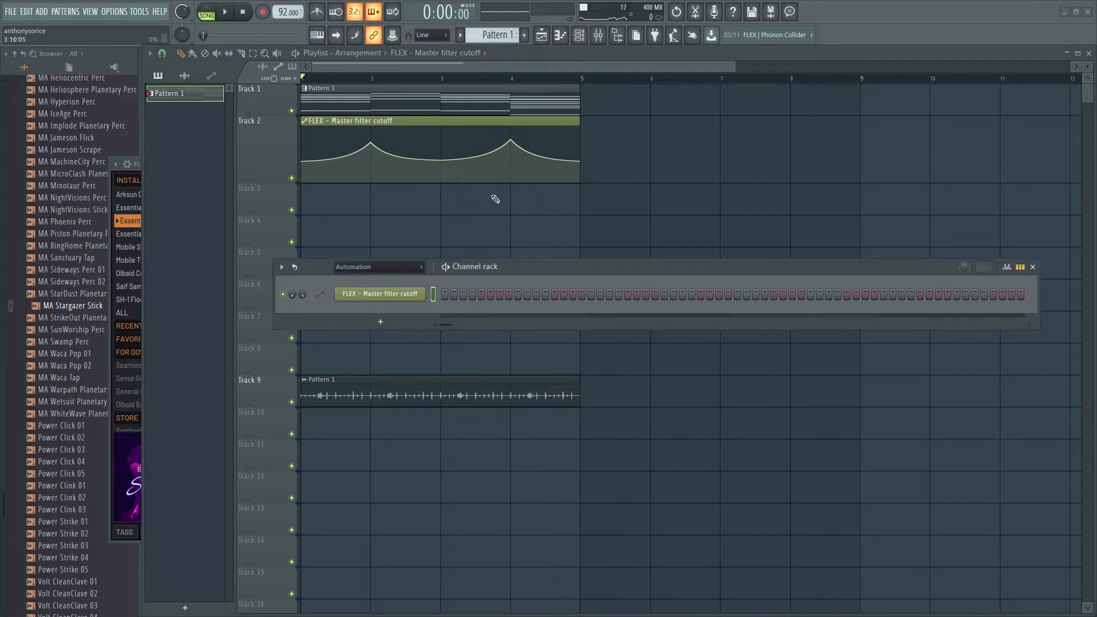
click(406, 267)
click(368, 316)
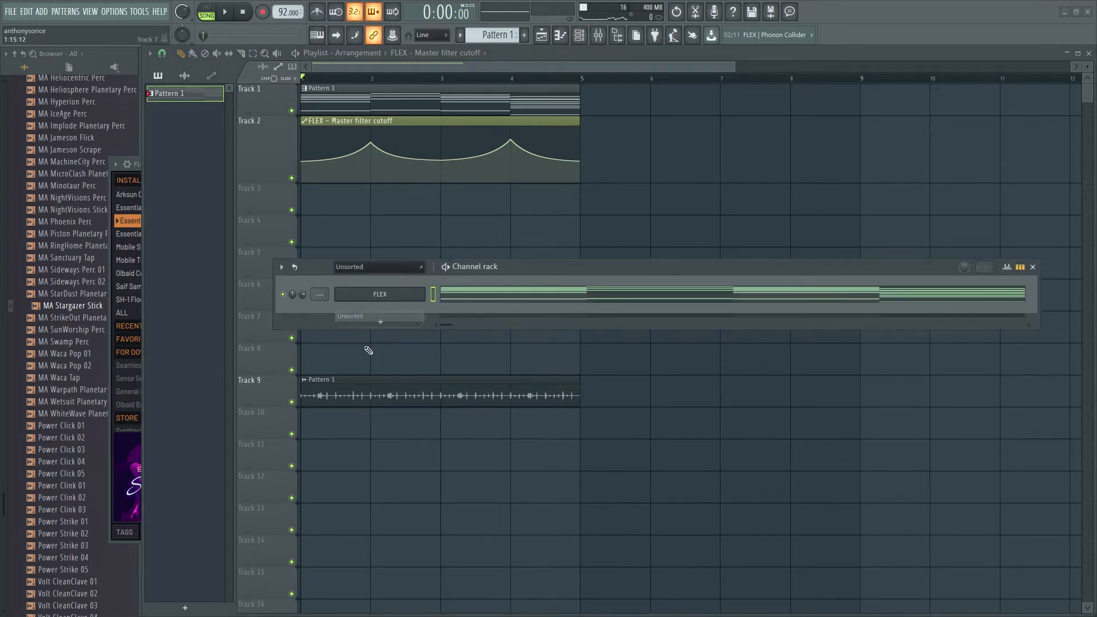
right_click(423, 294)
click(455, 290)
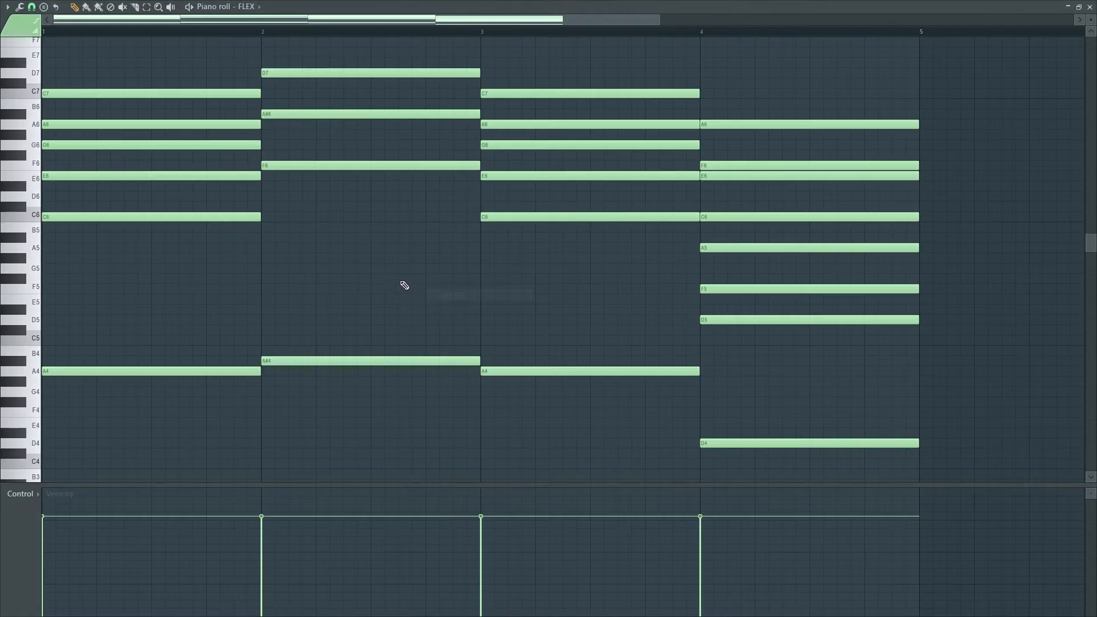
key(ctrl+a)
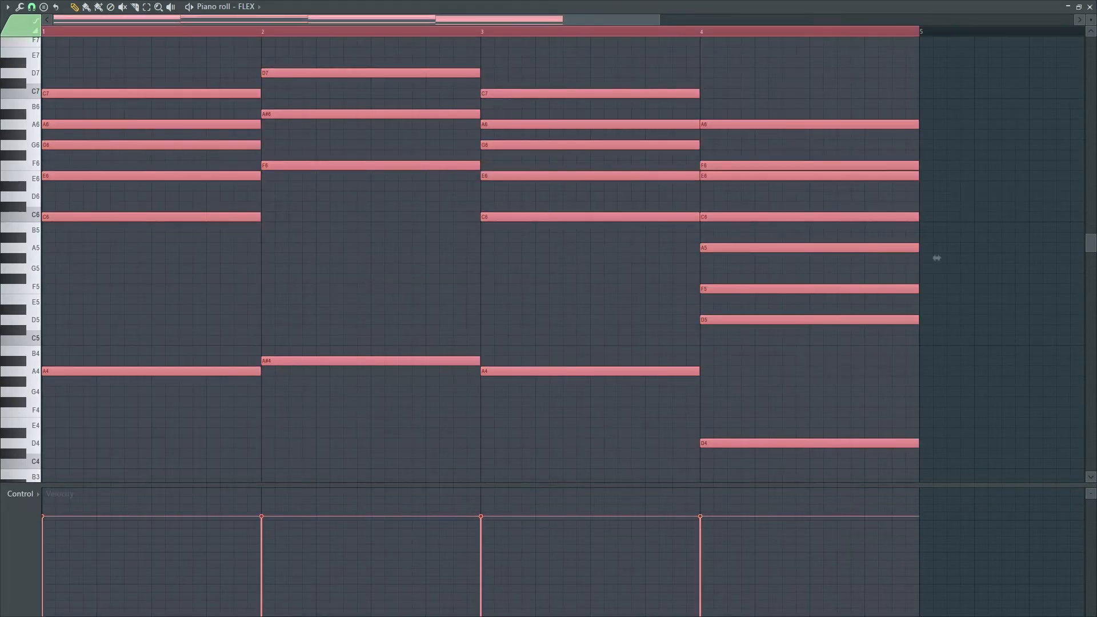
click(1090, 7)
Step: Add a second FLEX instrument channel and load the Yamaha C7 preset from the Essential Pianos pack
click(386, 325)
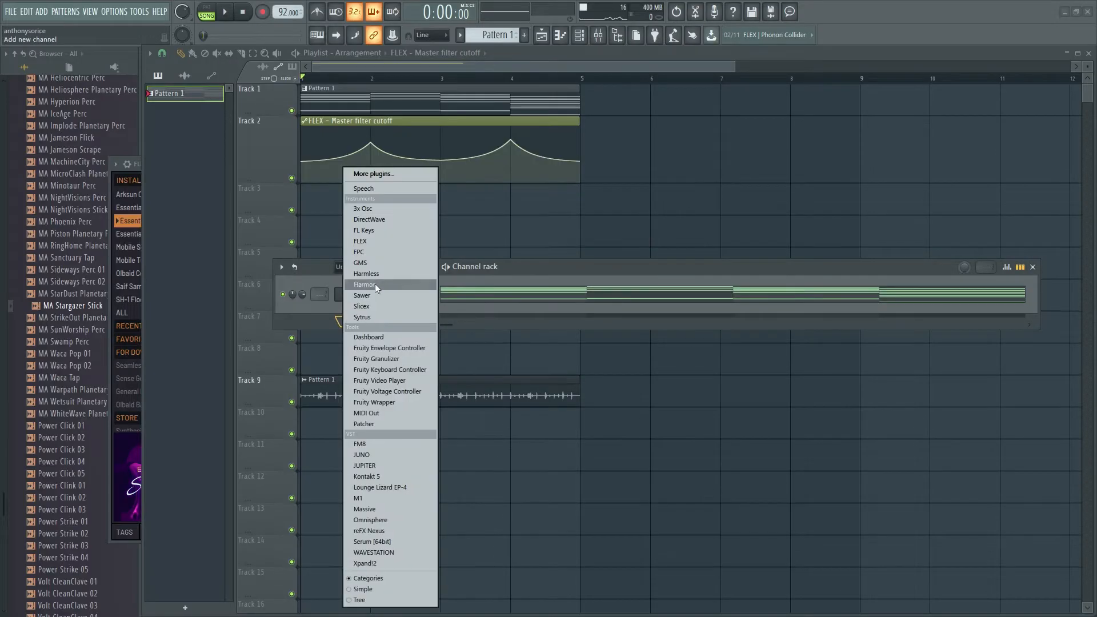
click(365, 241)
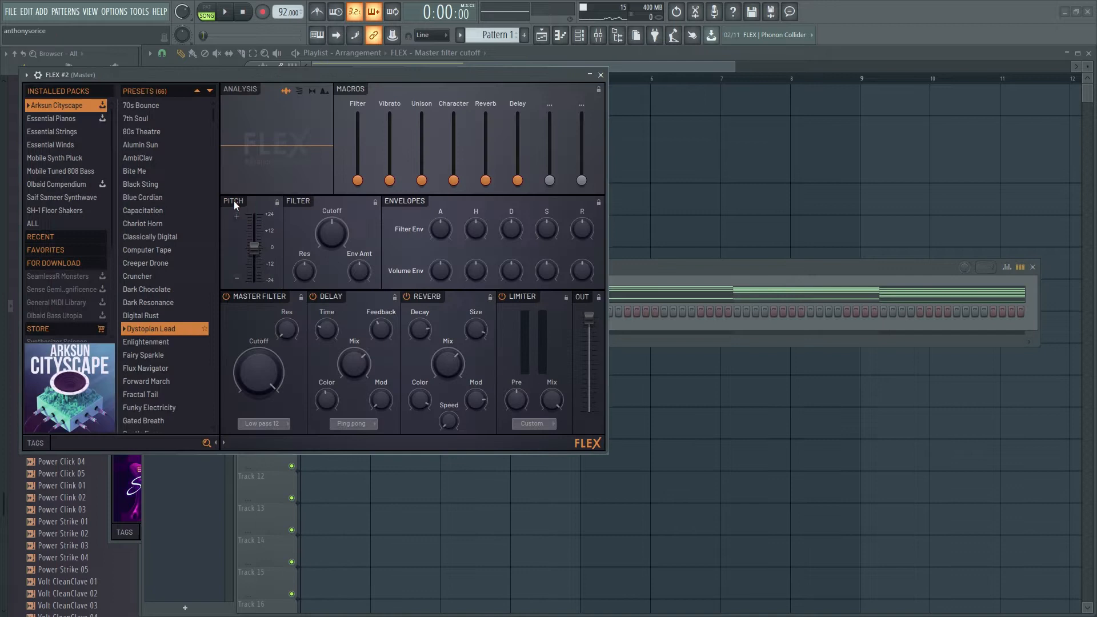
click(64, 118)
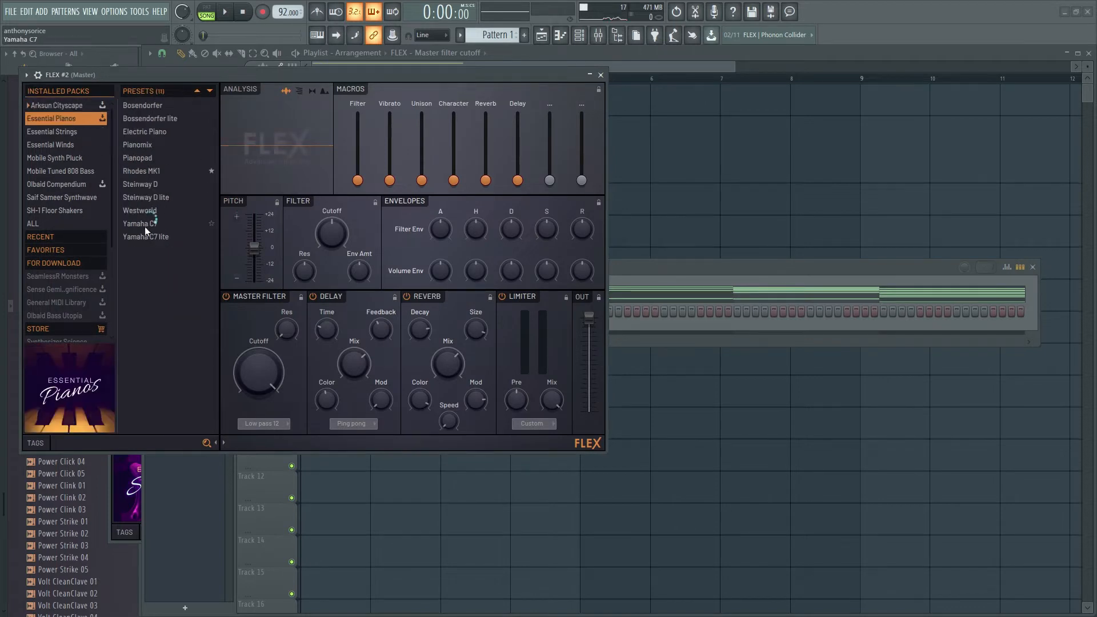
click(602, 77)
Step: Place a Pattern 2 clip at bar 1 of Track 3 and extend it to four bars
scroll(492, 36, down, 1)
click(360, 201)
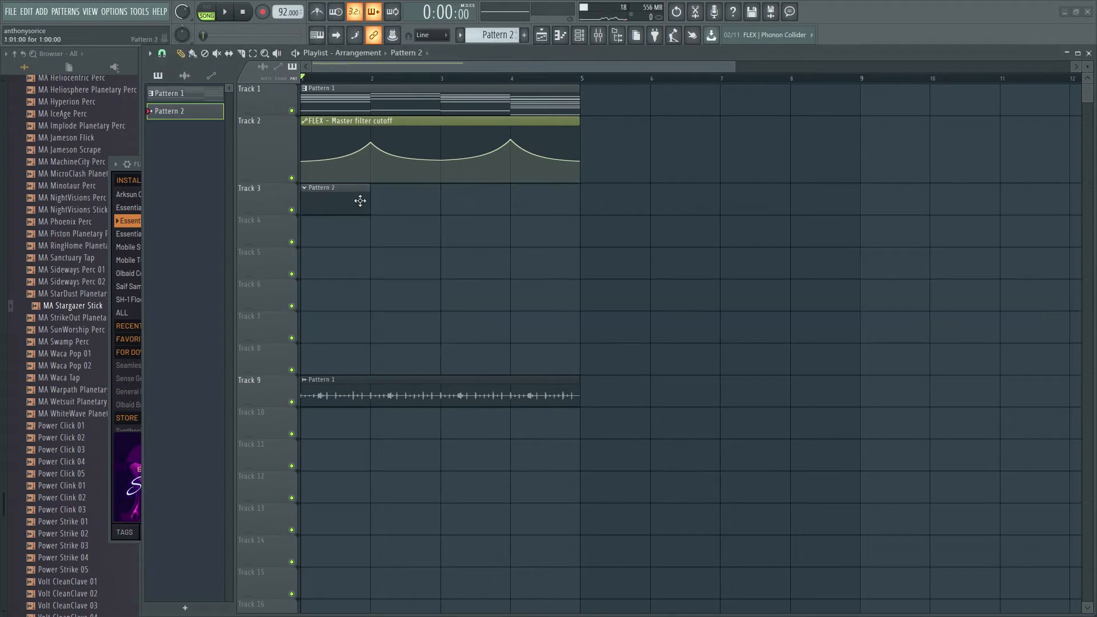
drag(318, 197, 578, 207)
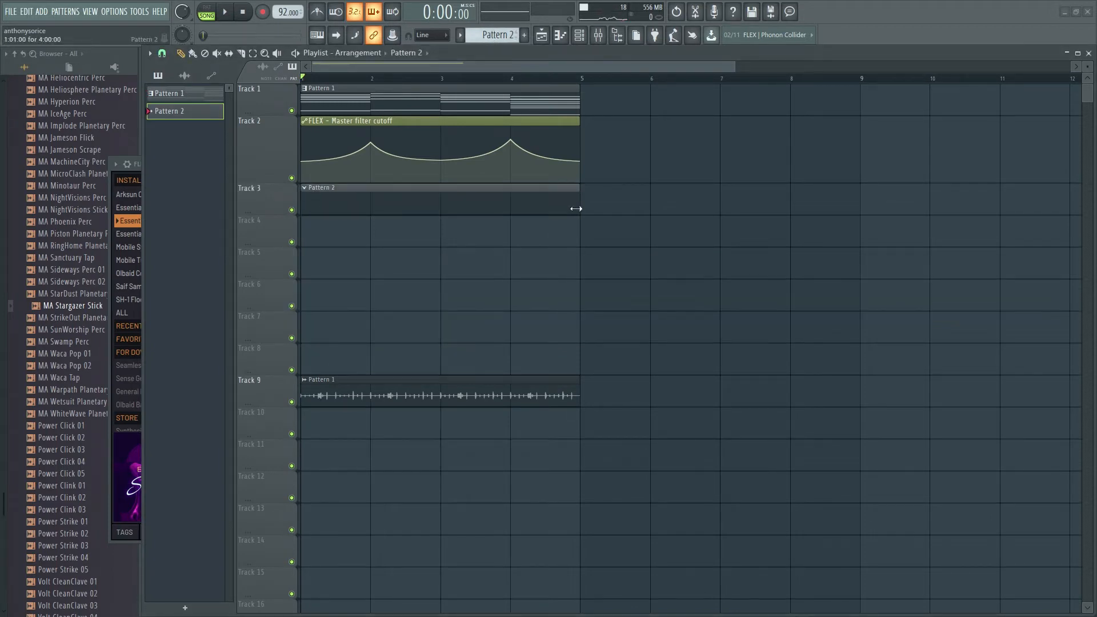
Step: Rename the FLEX #2 channel to piano and color it green
double_click(539, 206)
right_click(380, 311)
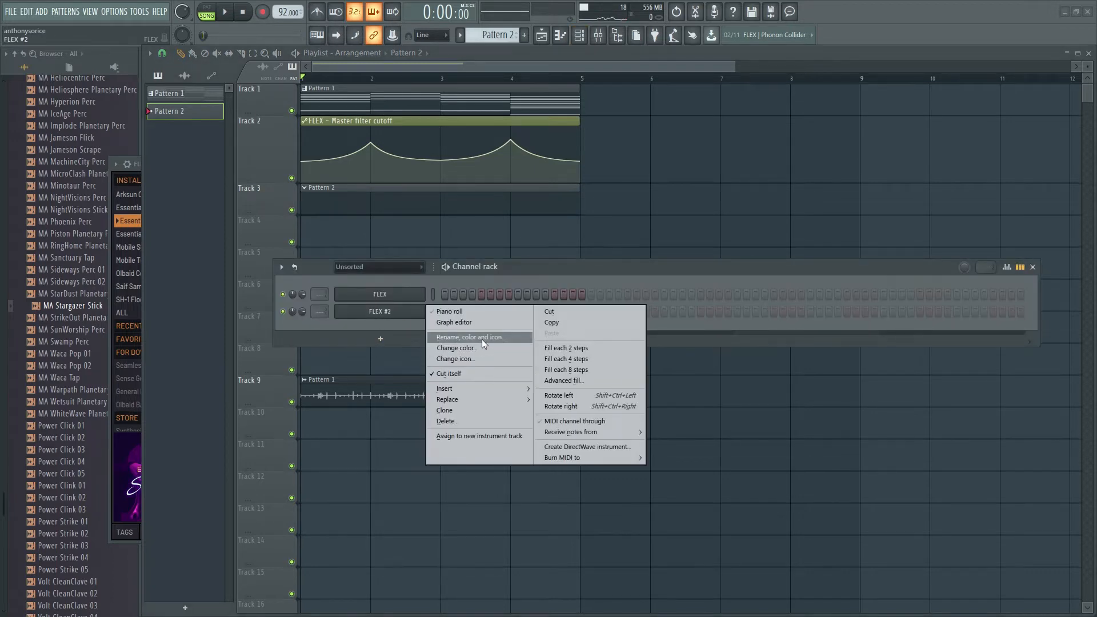
click(482, 339)
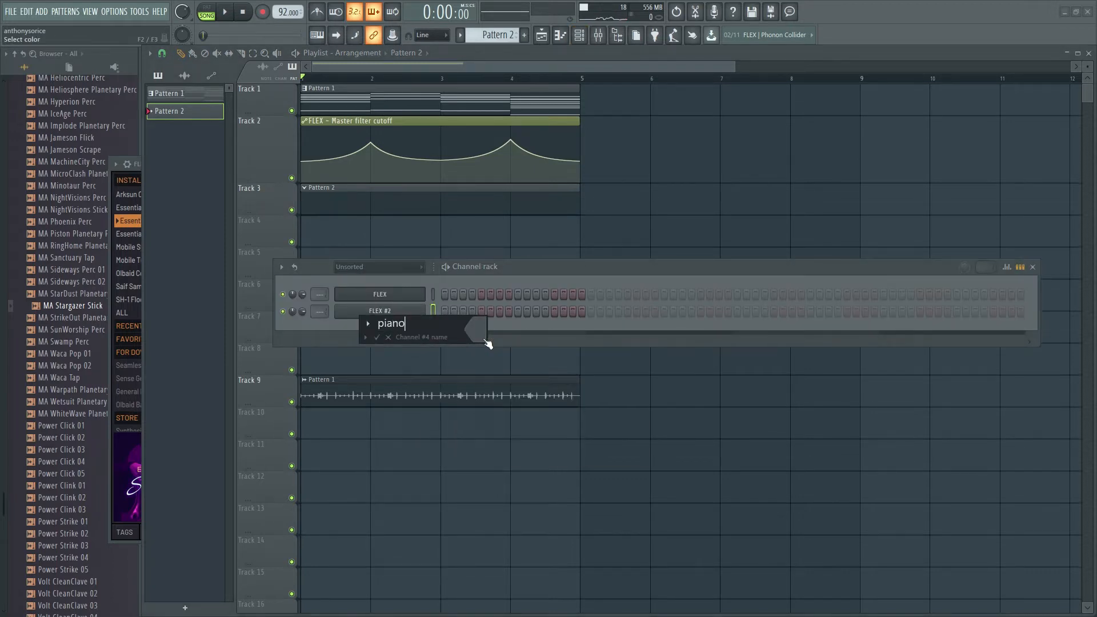
click(483, 339)
click(513, 337)
click(377, 337)
Step: Paste the copied chord notes into the piano channel's piano roll in Pattern 2
right_click(375, 313)
click(431, 314)
key(ctrl+v)
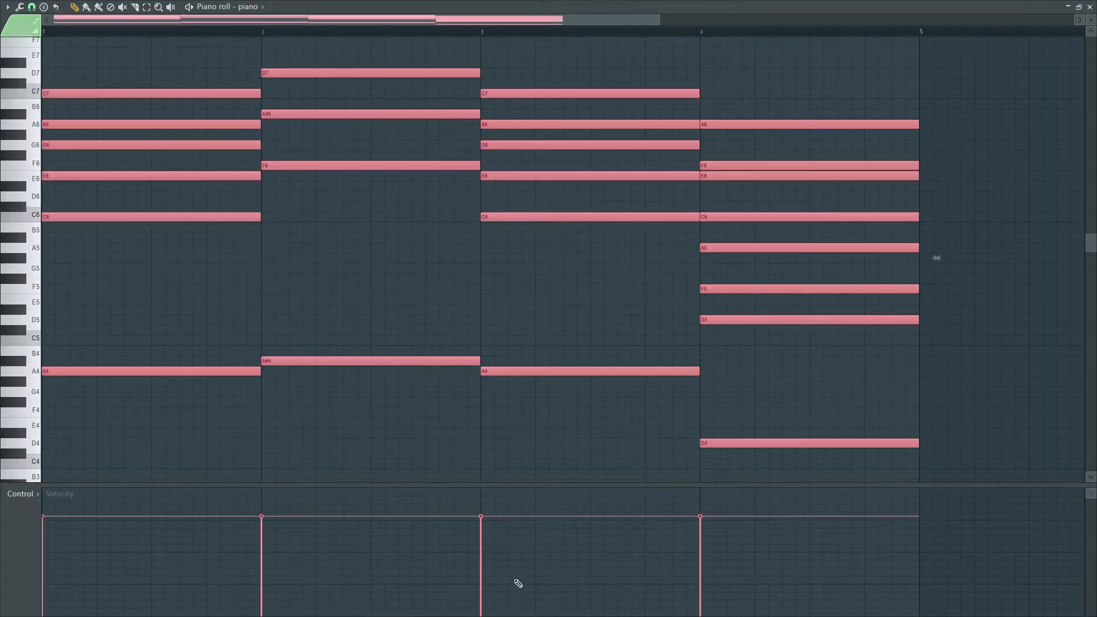
Step: Strum the pasted piano chords with the strumizer, staggering each chord's note starts from the lowest note up
key(alt+s)
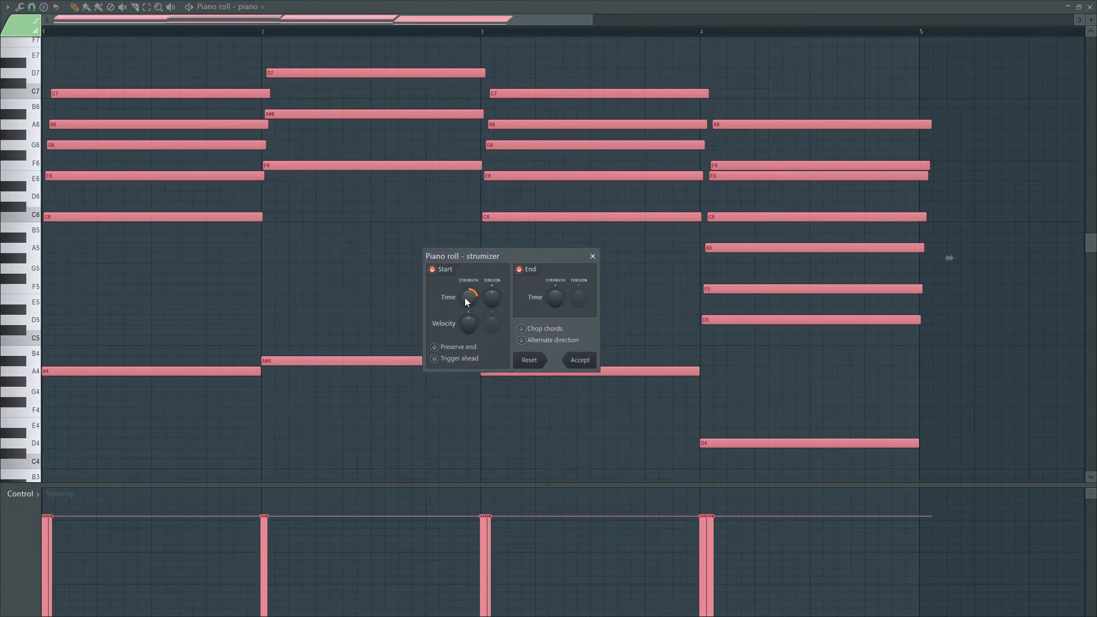
drag(948, 258, 953, 257)
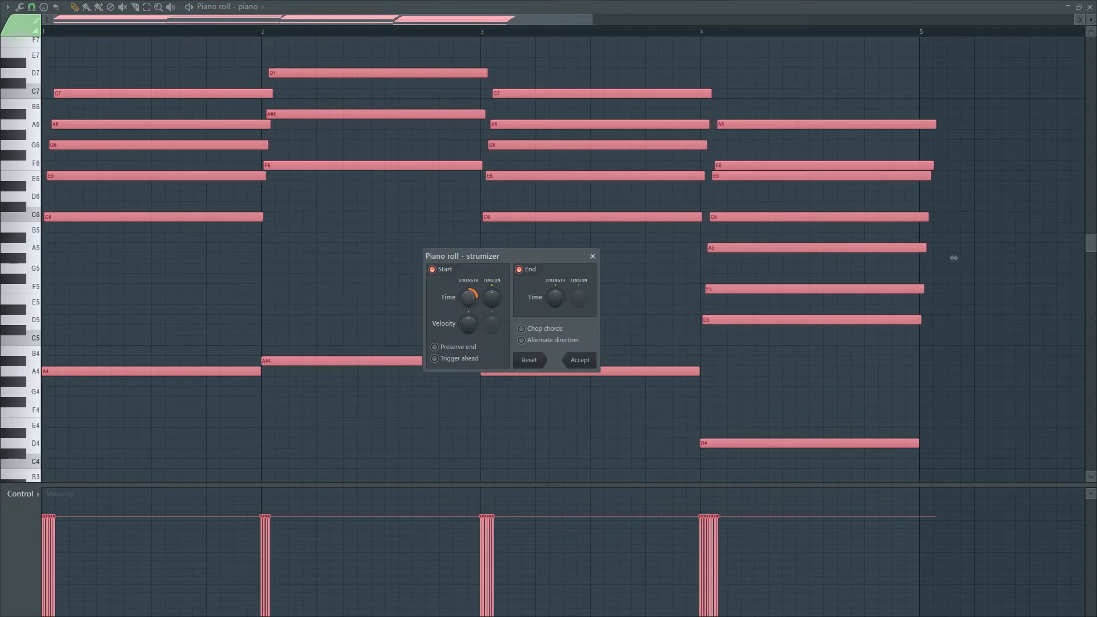
click(581, 360)
Step: Slice the last piano chord's overhanging notes at bar 5 and delete the pieces beyond it
scroll(941, 367, up, 3)
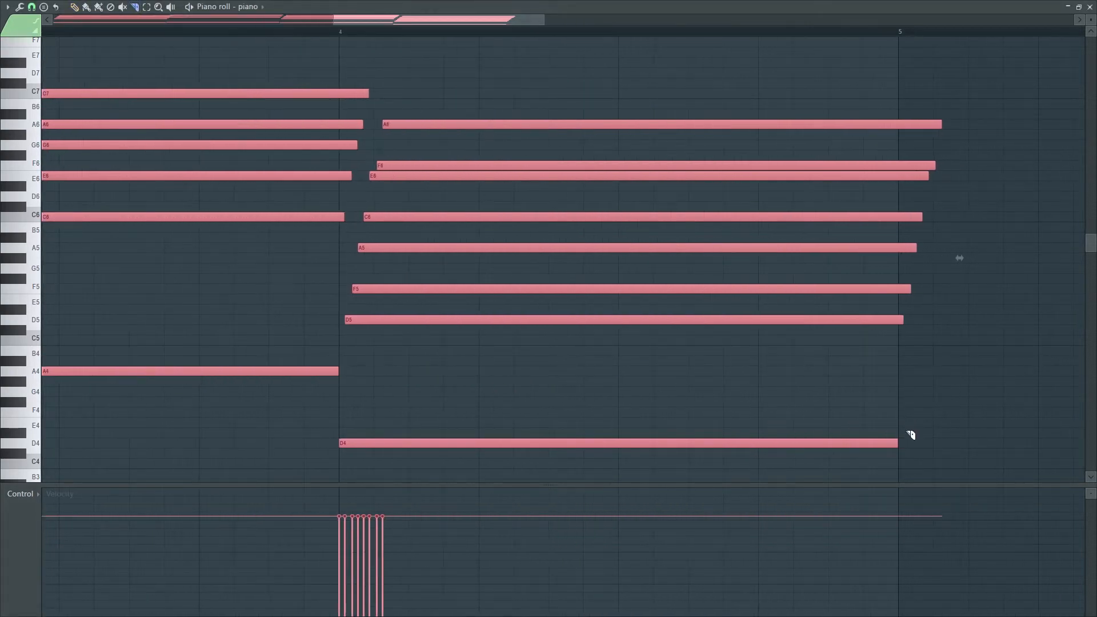
drag(918, 143, 918, 145)
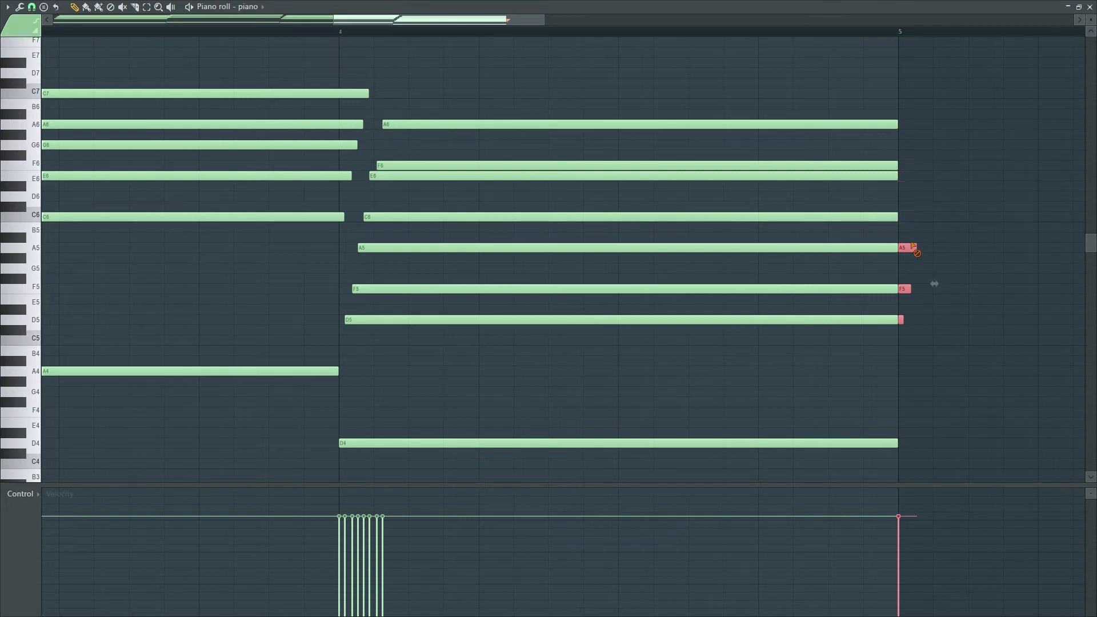
key(Delete)
scroll(580, 208, down, 5)
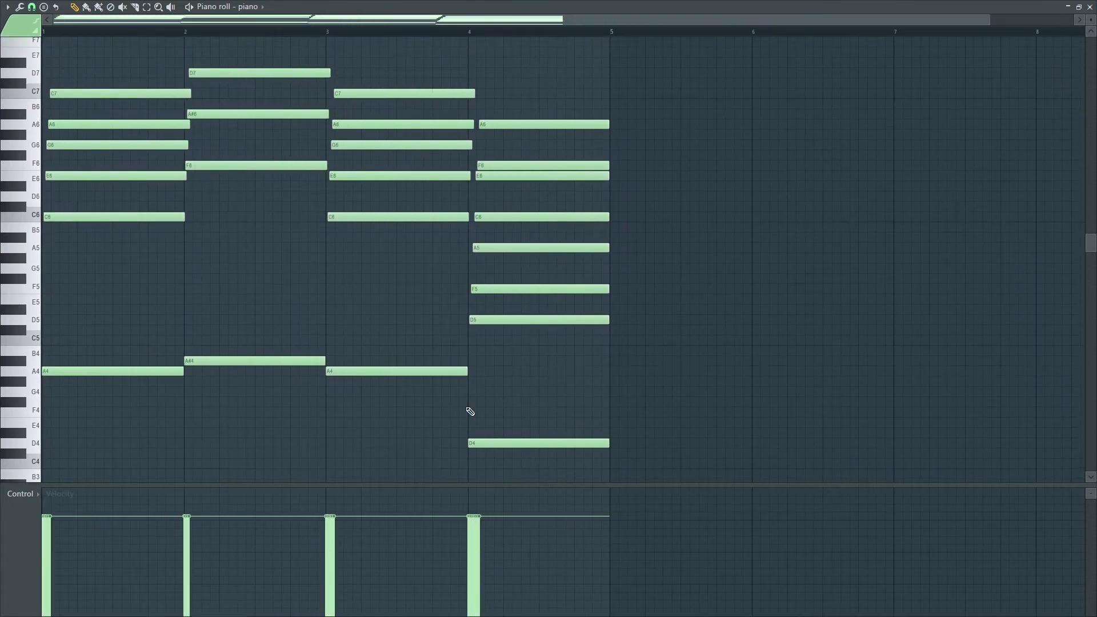
Step: Try all the strummed piano notes one octave higher
key(ctrl+a)
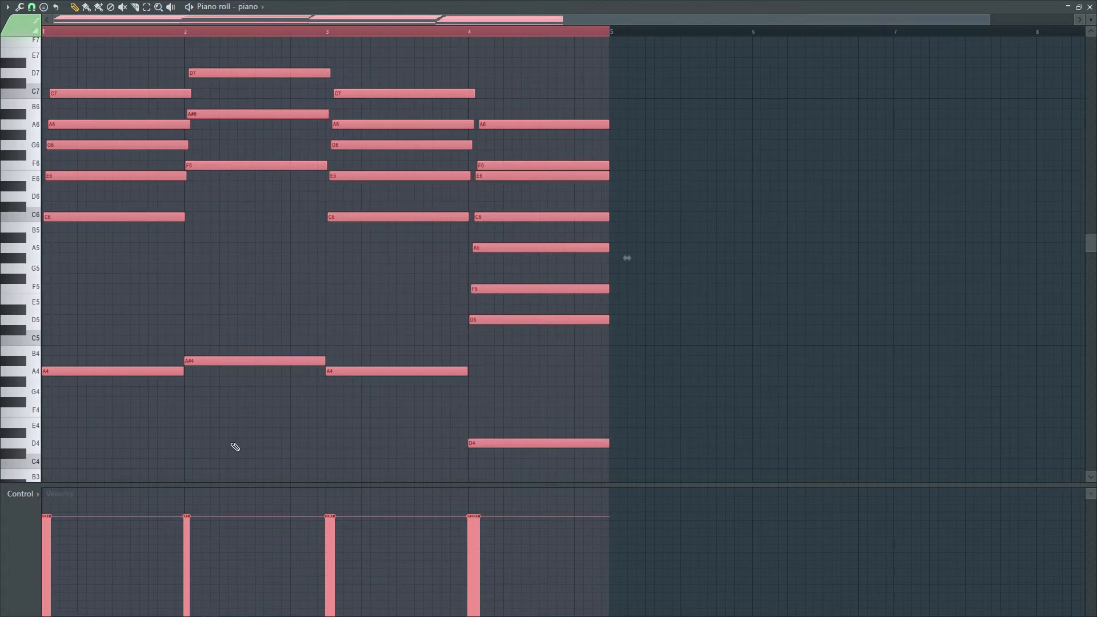
key(ctrl+Up)
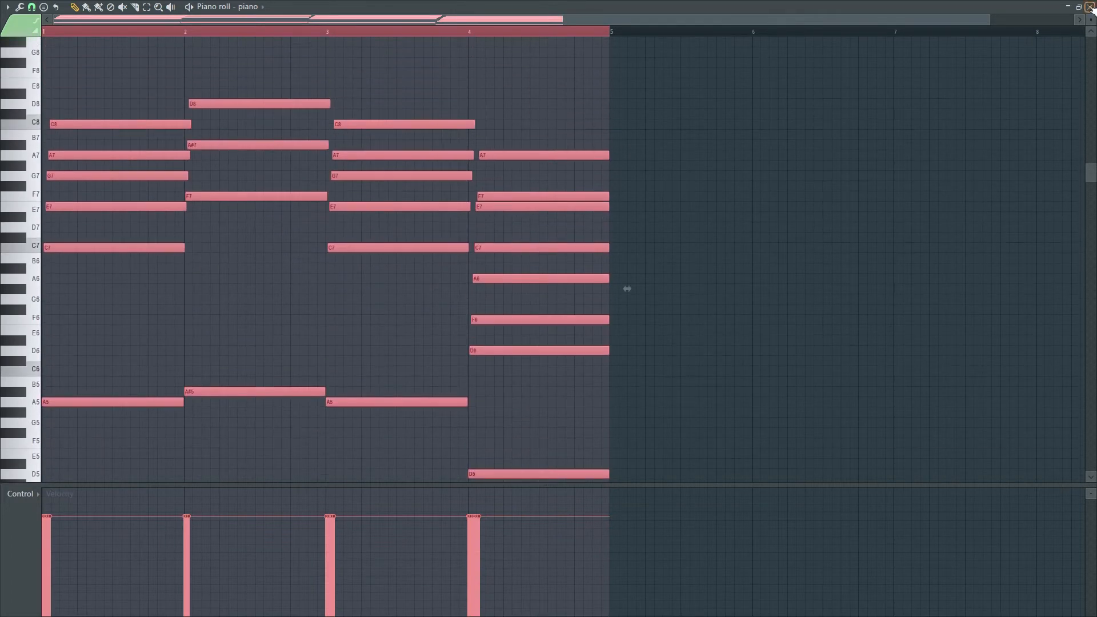
click(1089, 7)
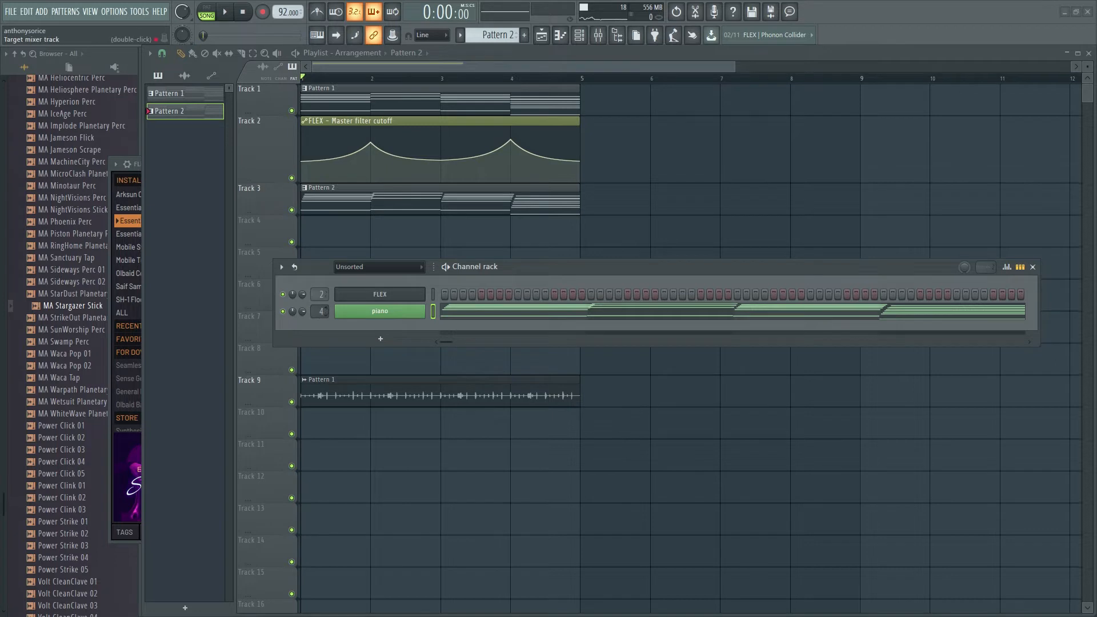
Step: Route the piano channel to mixer Insert 3 and lower that insert's volume to -4.1 dB while auditioning the song
click(313, 311)
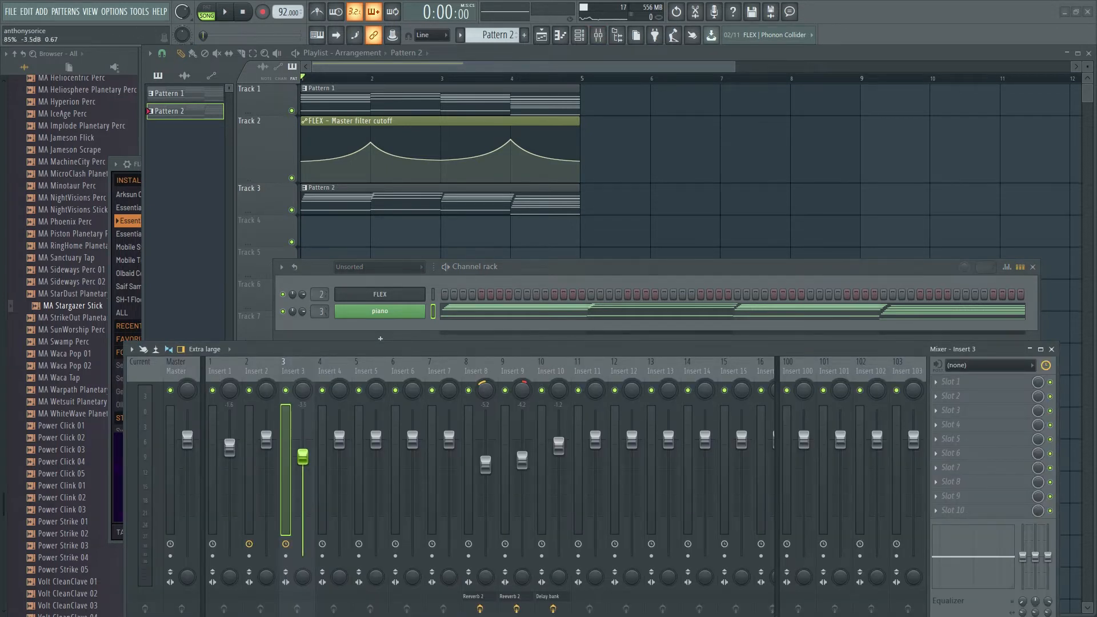
key(space)
drag(303, 457, 304, 461)
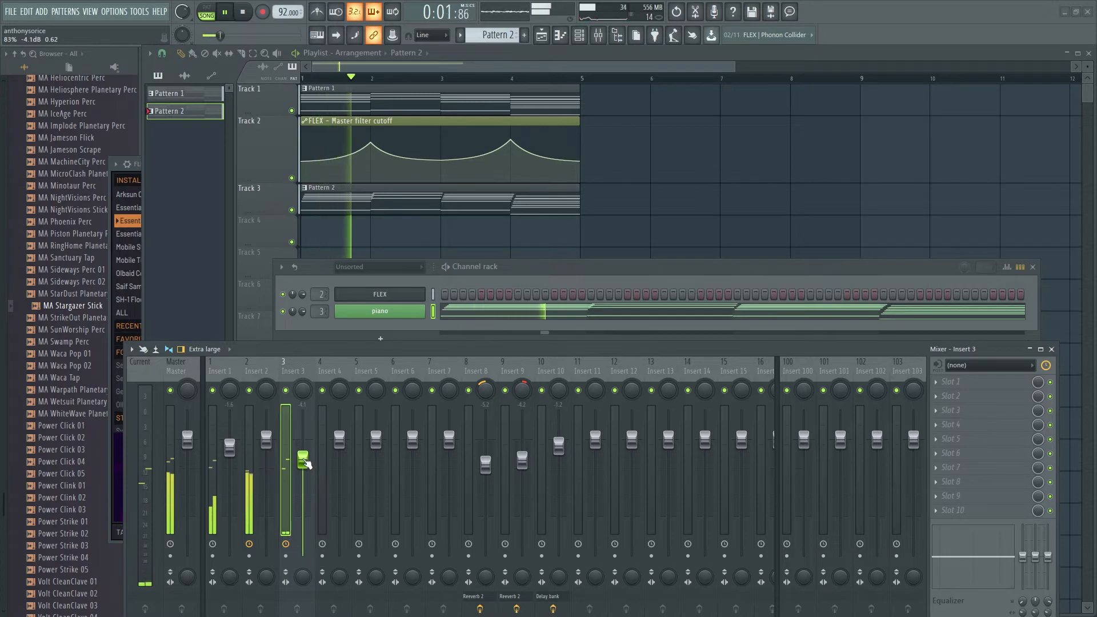
key(space)
key(F9)
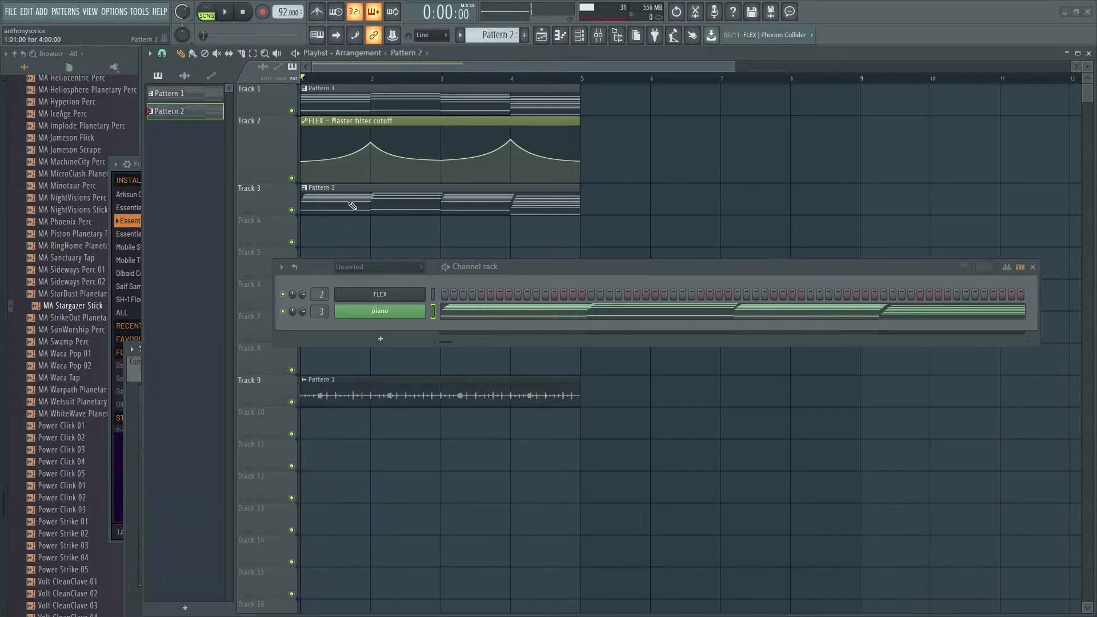
Step: Transpose all the Pattern 2 piano notes down one octave
double_click(352, 205)
key(ctrl+a)
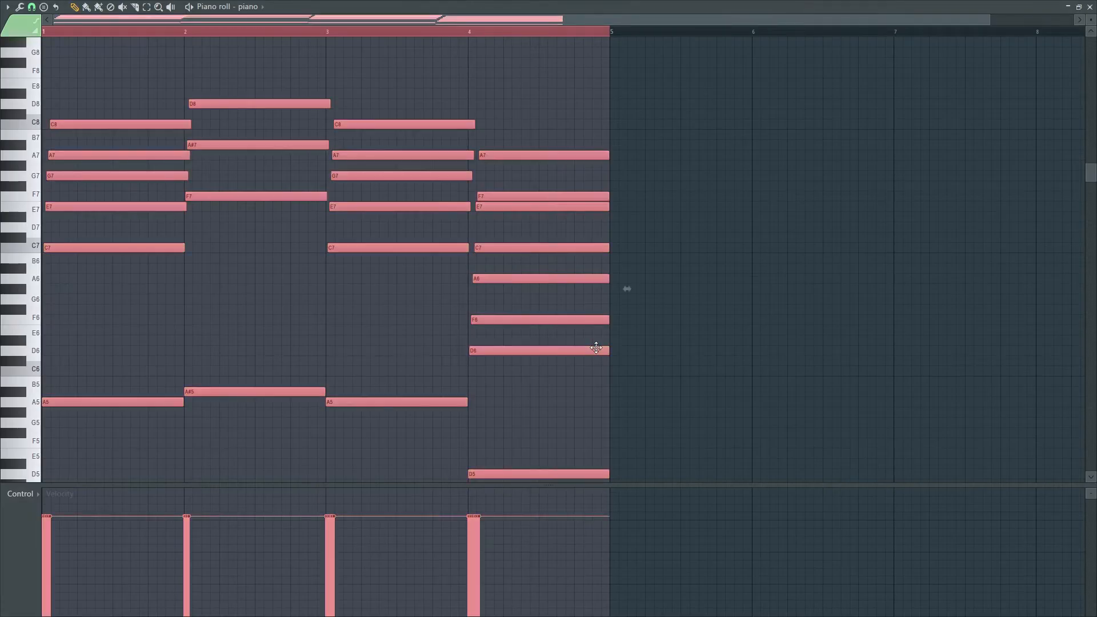
key(ctrl+Down)
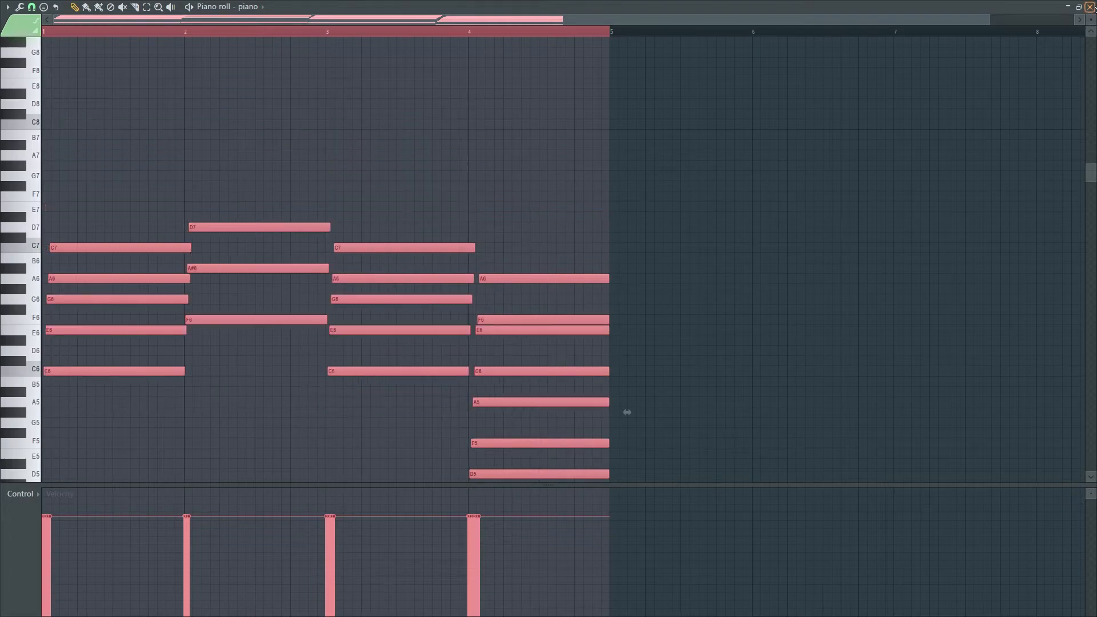
key(F7)
Step: Play the song and raise the reverb mix of the piano's FLEX instrument to 81%
key(space)
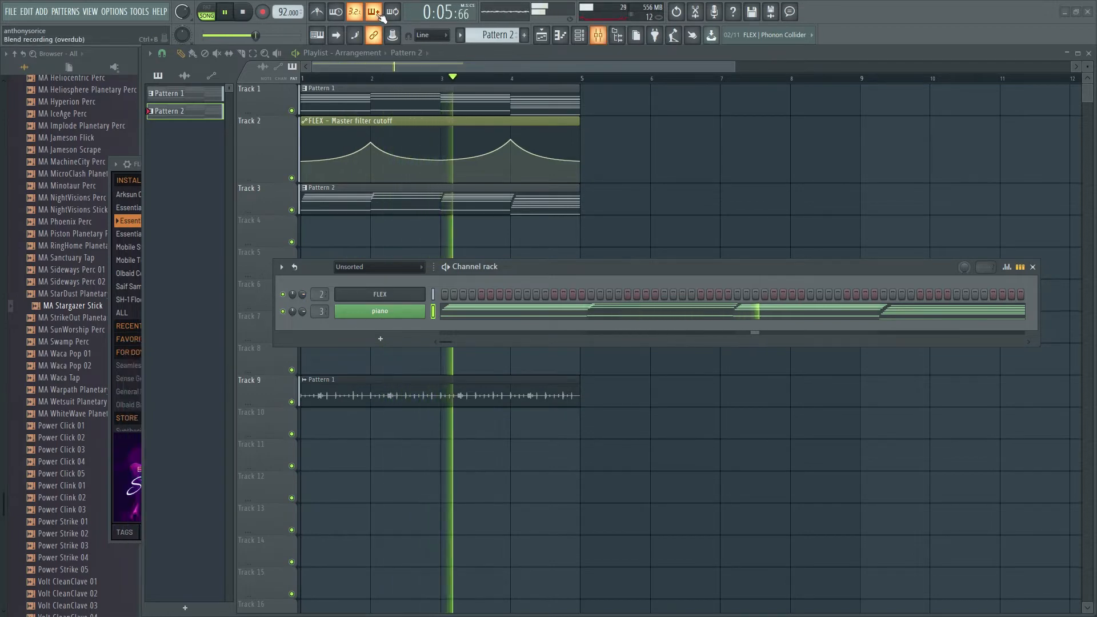
key(F9)
click(380, 310)
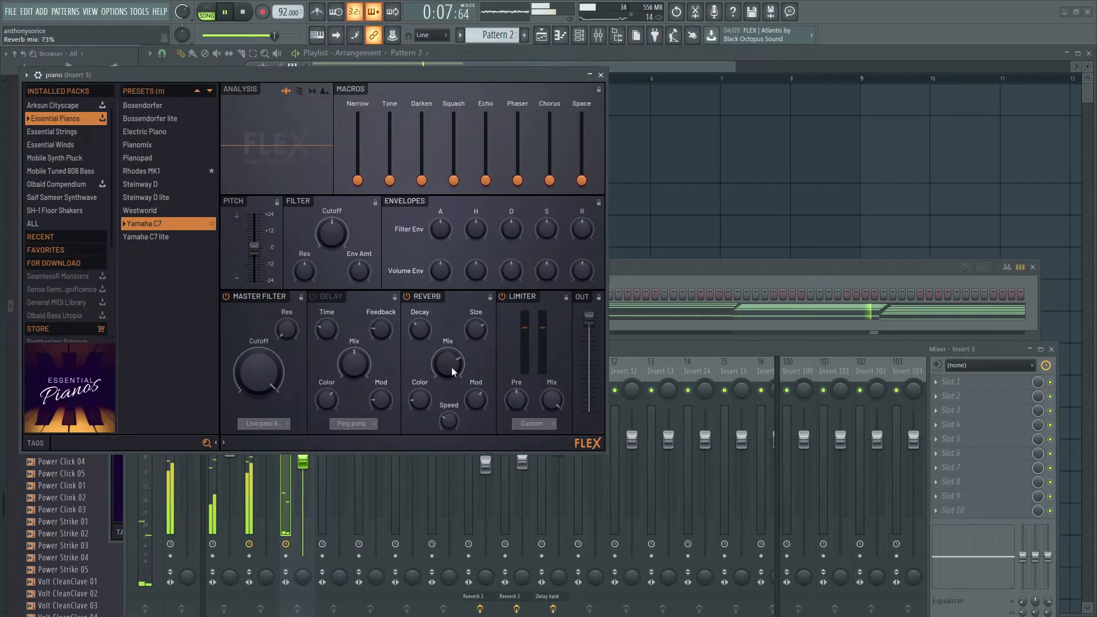
drag(453, 372, 453, 368)
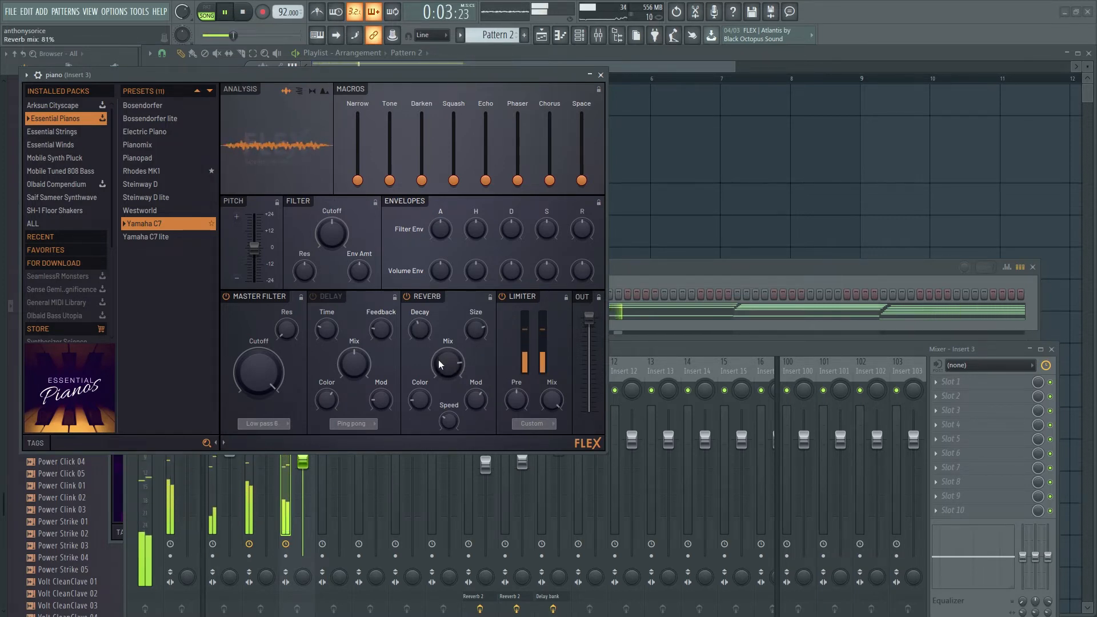
Step: Set the piano's FLEX volume envelope release to 71% and its reverb mix to 83% while replaying the song, and close the instrument
click(243, 14)
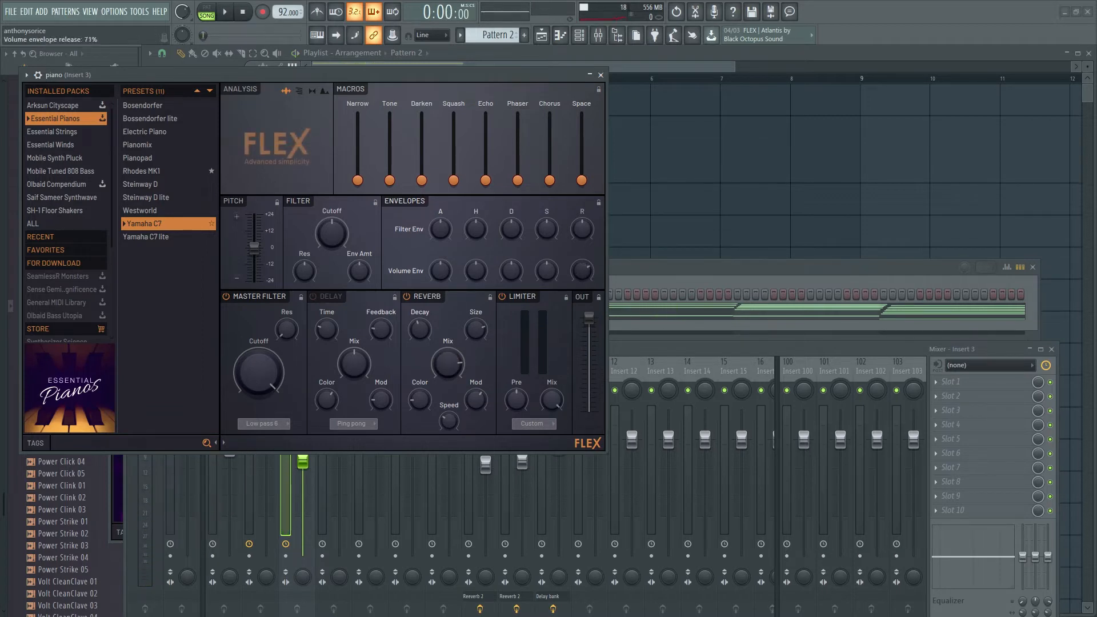
key(space)
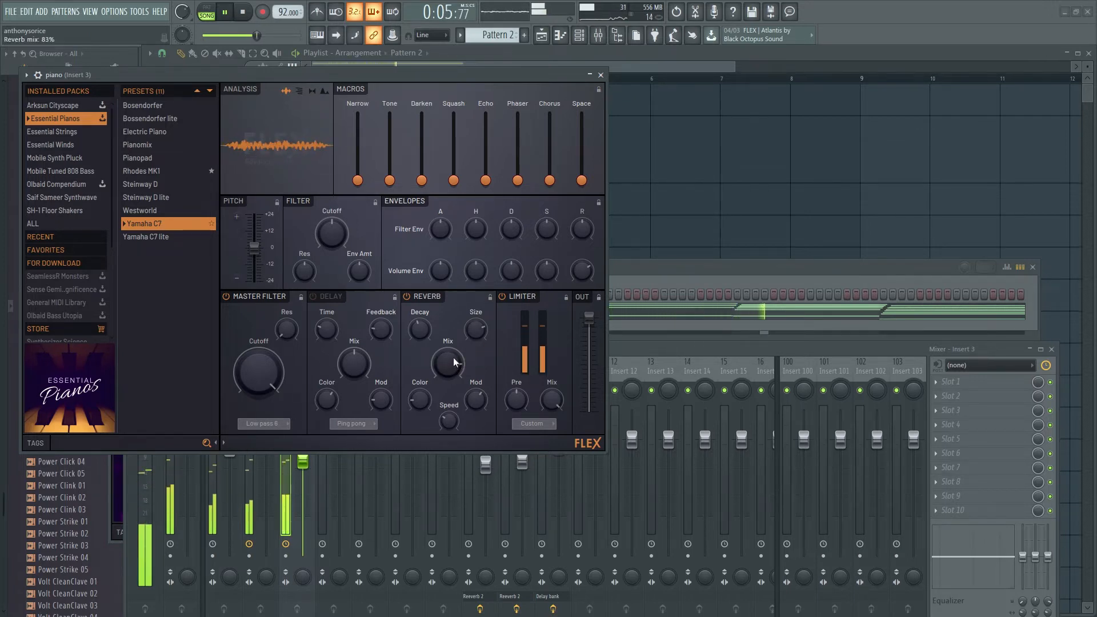
click(600, 76)
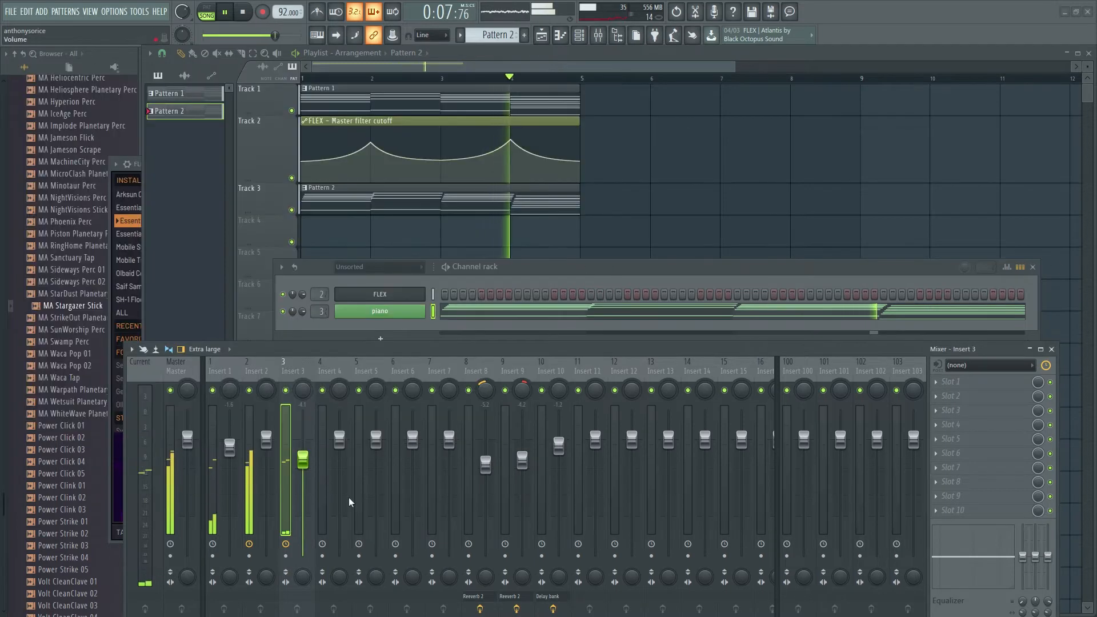
Step: Lower mixer Insert 3 to -5.5 dB, and pan Insert 2 slightly left and Insert 3 right during playback
drag(303, 459, 304, 465)
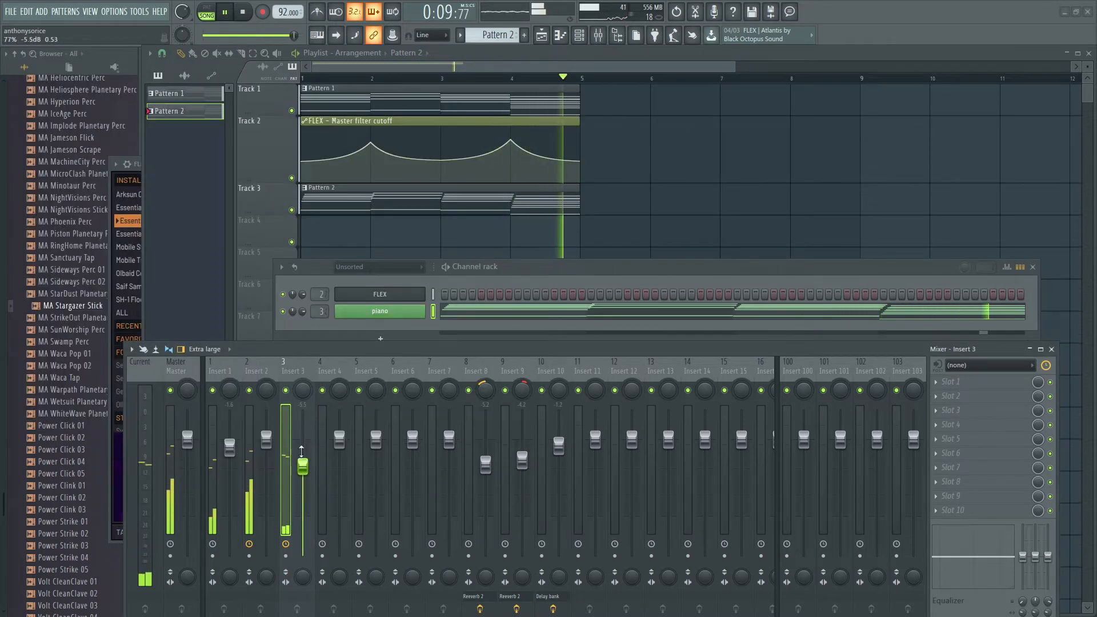
drag(266, 389, 301, 377)
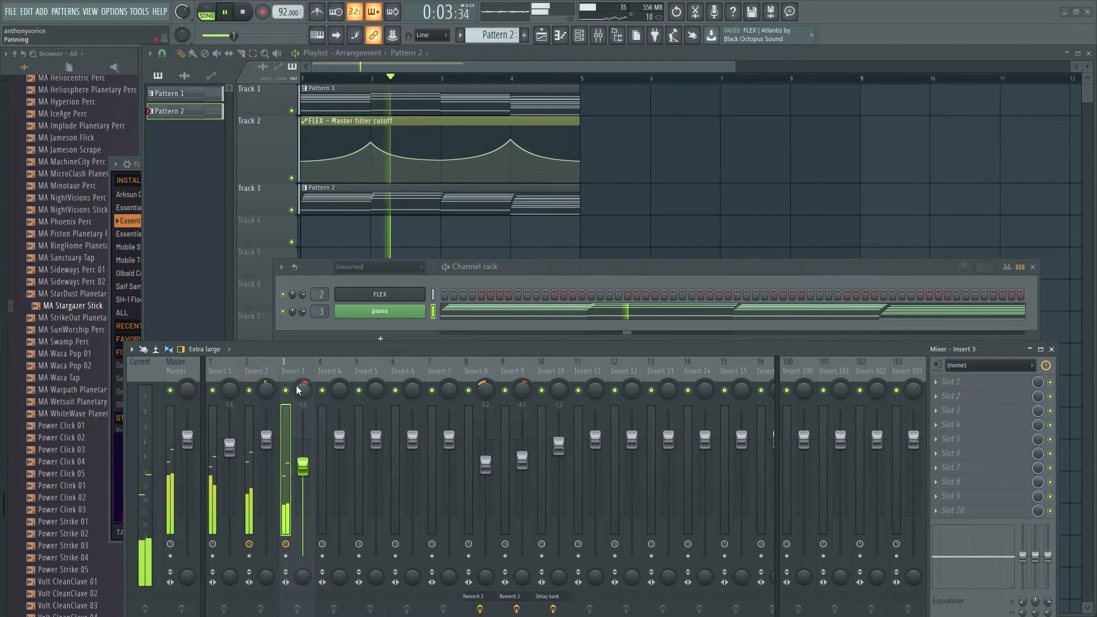
Step: Set mixer Insert 2 to -0.3 dB and raise Insert 1 slightly while the song plays, with the channel rack closed
drag(269, 443, 268, 444)
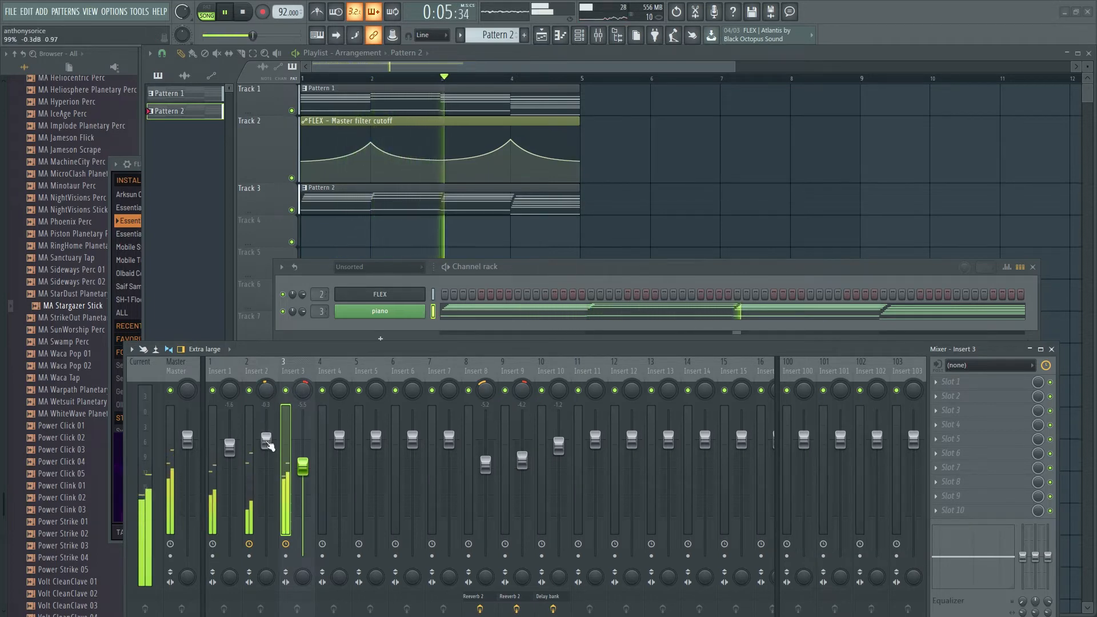
click(1033, 267)
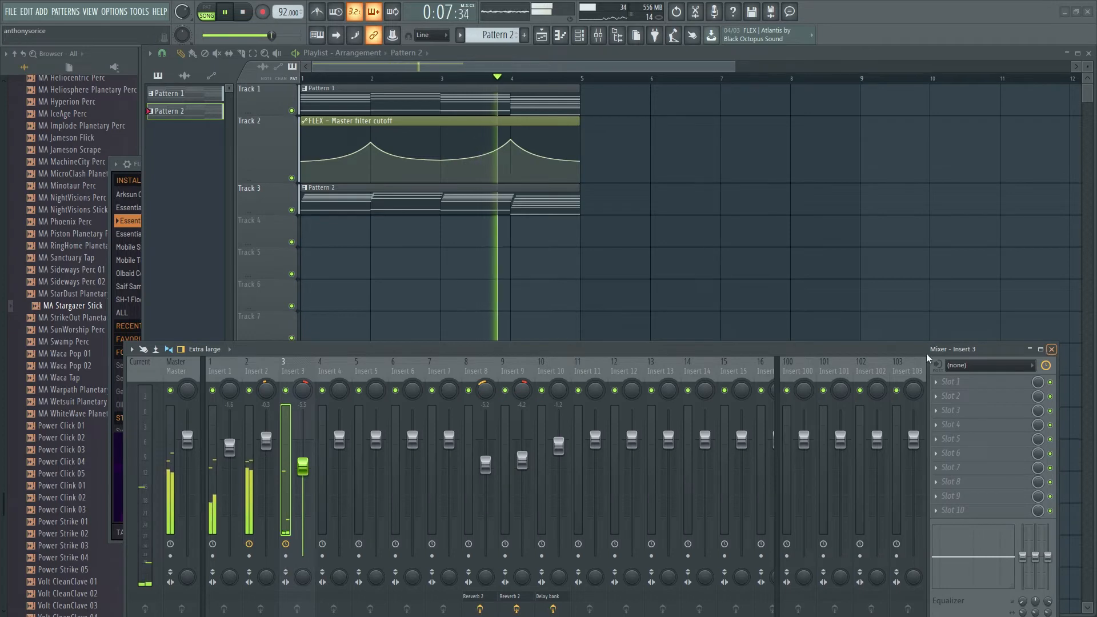
drag(236, 454, 236, 449)
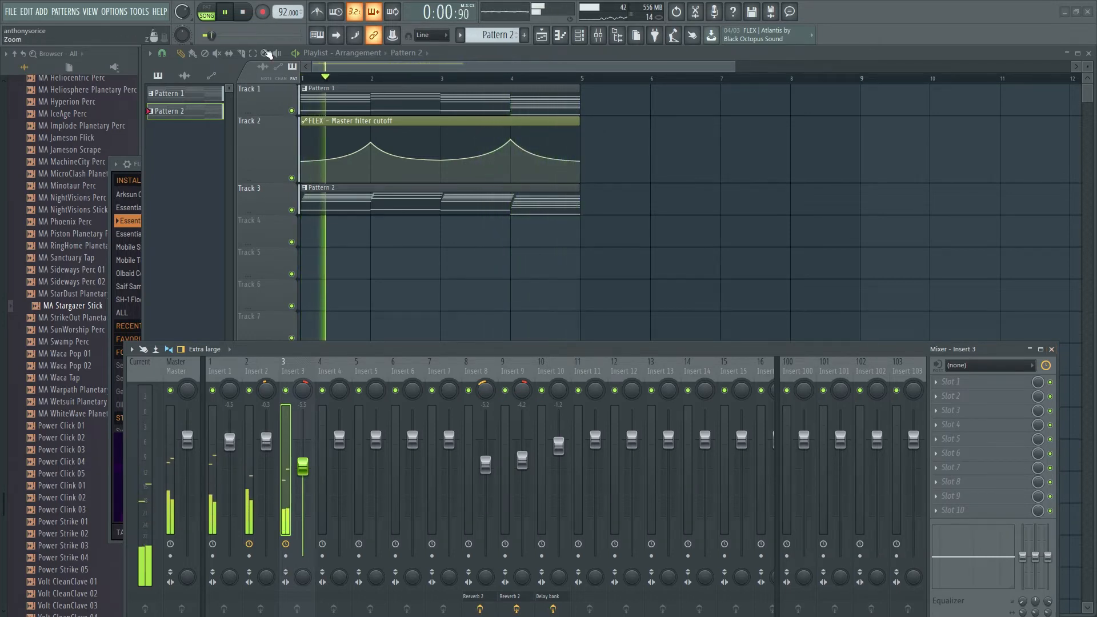
click(247, 13)
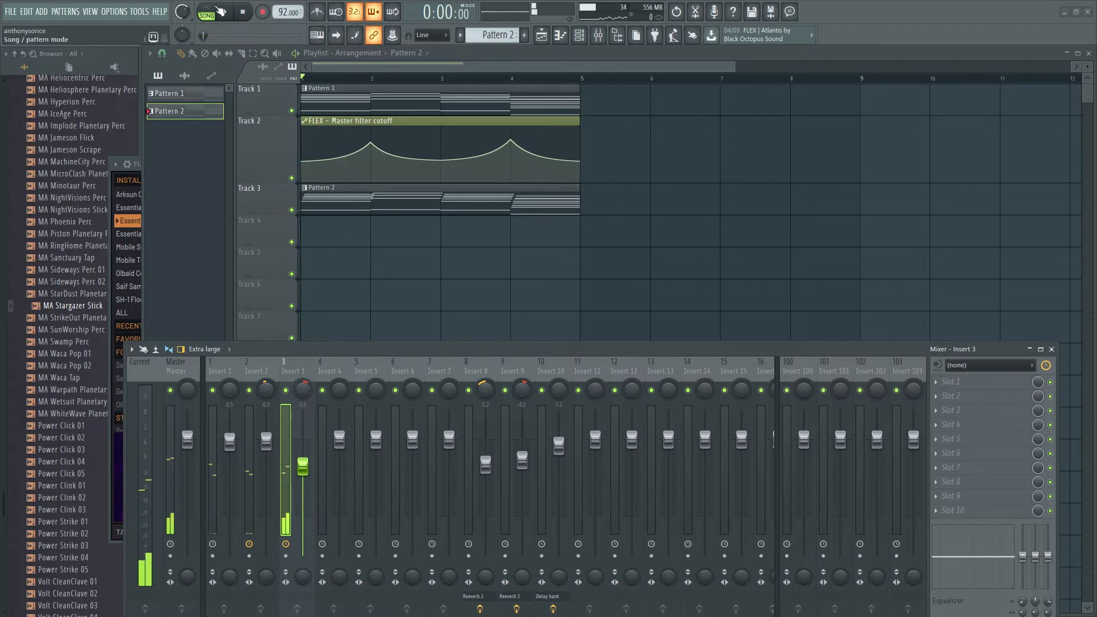
Step: Close the strings FLEX instrument and the mixer to clear the view of the playlist
scroll(70, 223, up, 8)
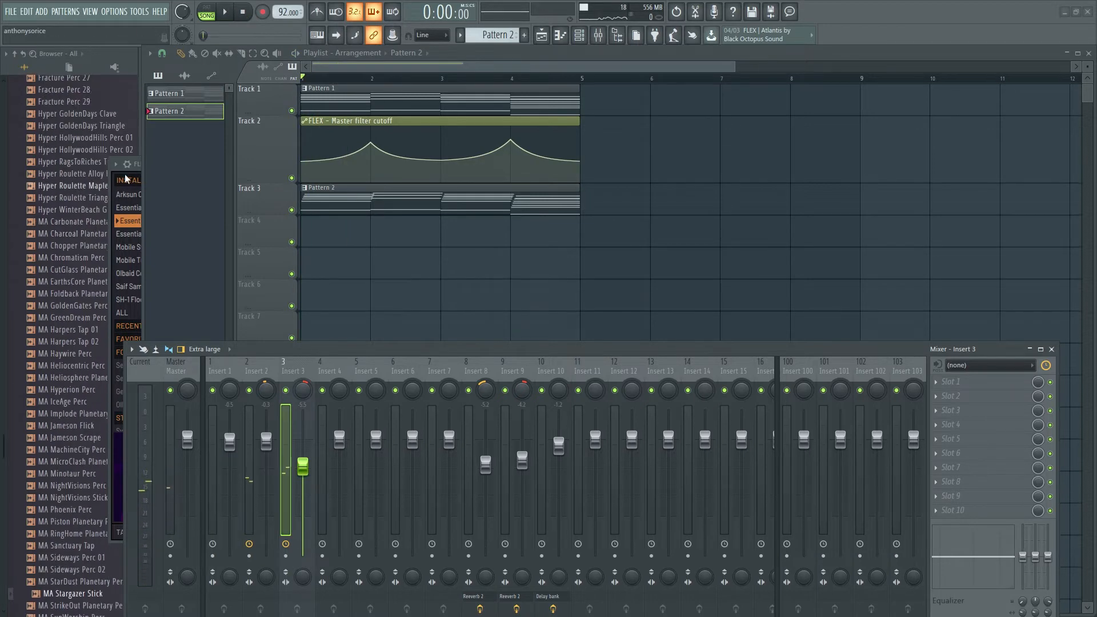
click(115, 163)
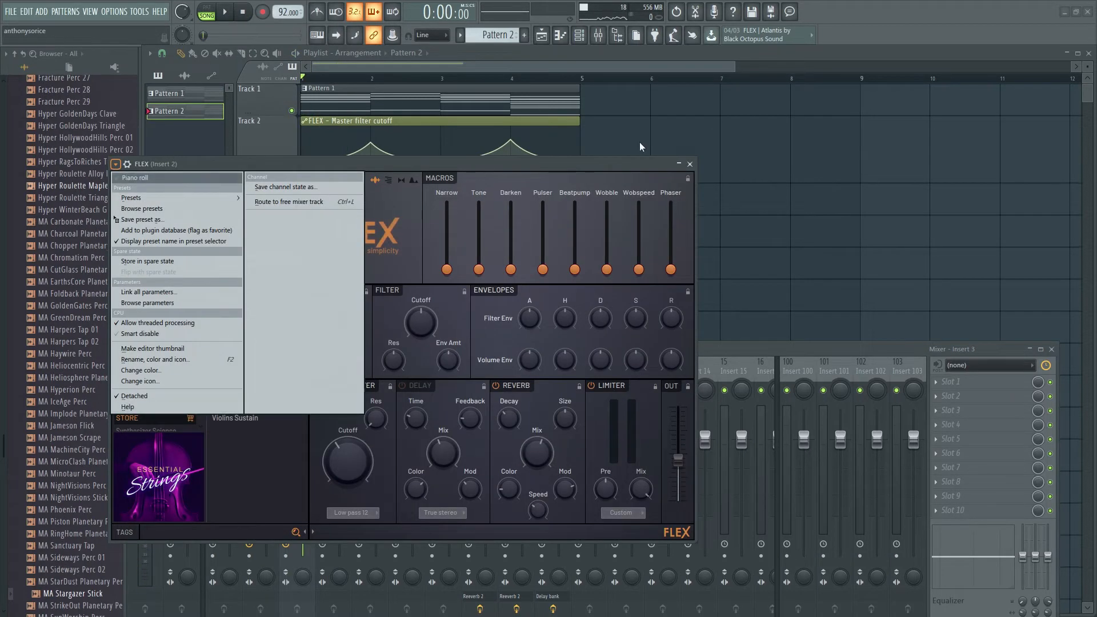
click(691, 164)
click(1052, 350)
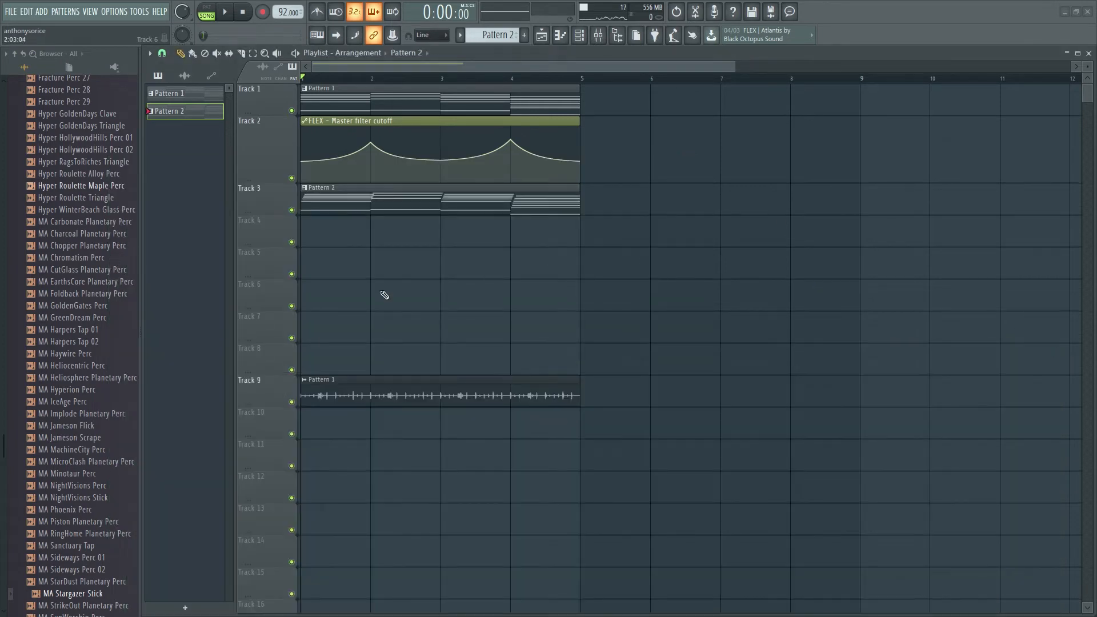
Step: Collapse the Percussion and Drums (ModeAudio) folders in the sample browser
scroll(67, 292, up, 15)
scroll(67, 293, up, 8)
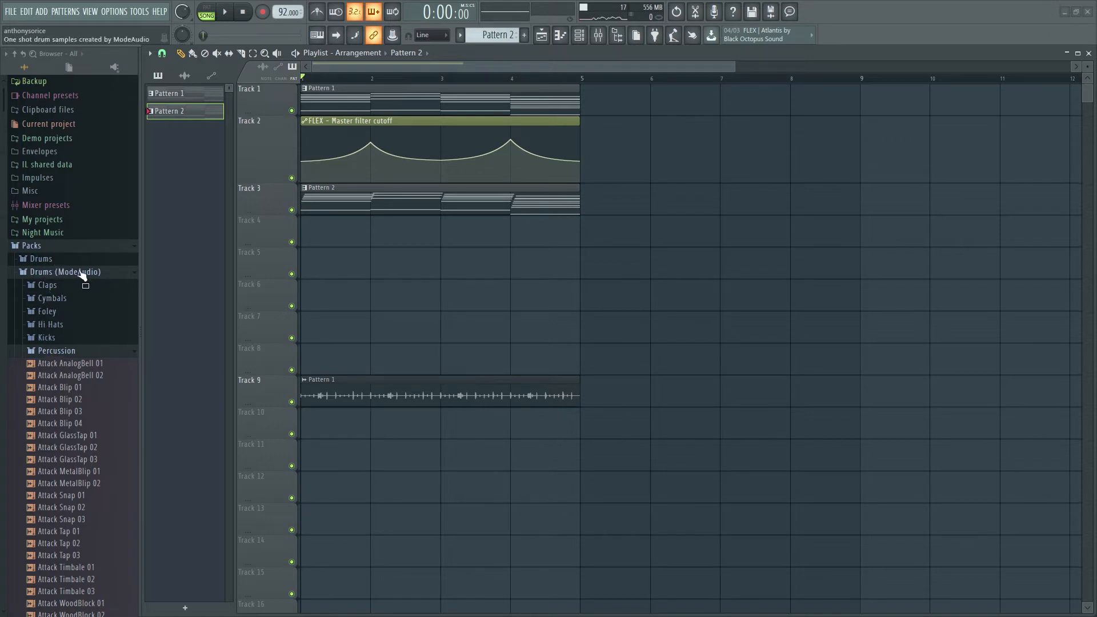
click(68, 351)
click(73, 273)
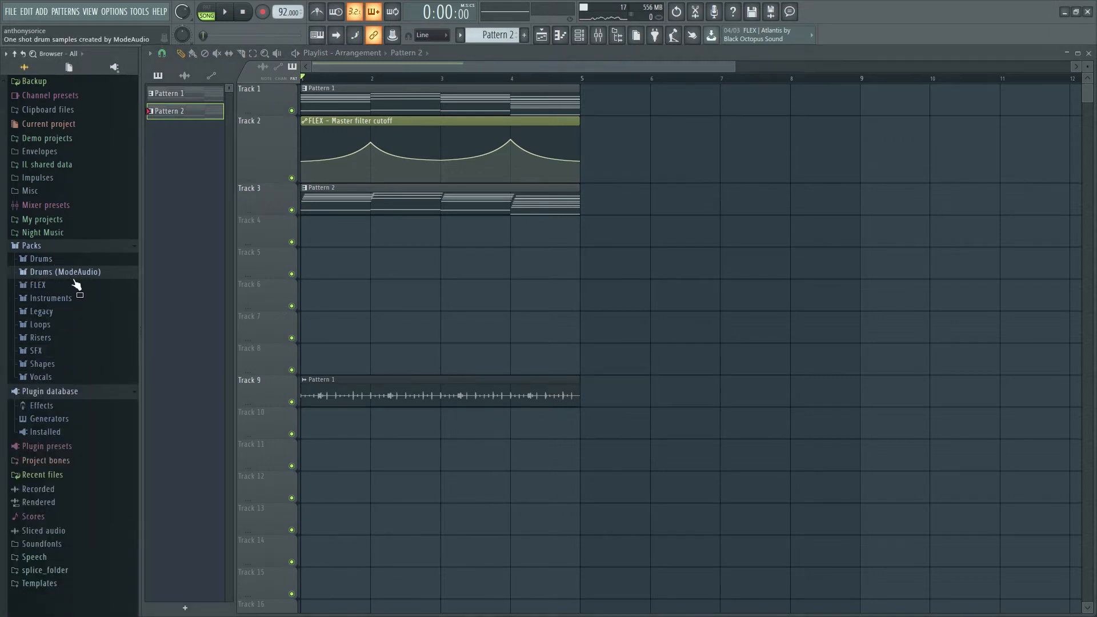
click(63, 272)
scroll(100, 342, down, 3)
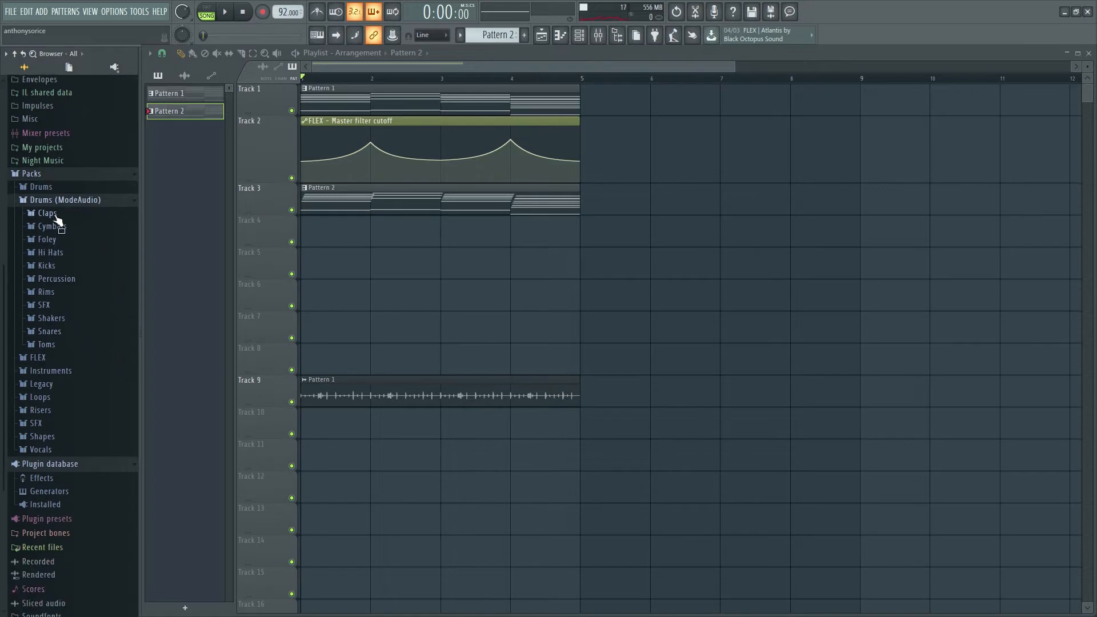
click(50, 200)
Step: Find FPC Wind Chimes in the Drums pack's Percussion samples and place it on Track 6 at bar 1
click(52, 261)
scroll(97, 317, down, 3)
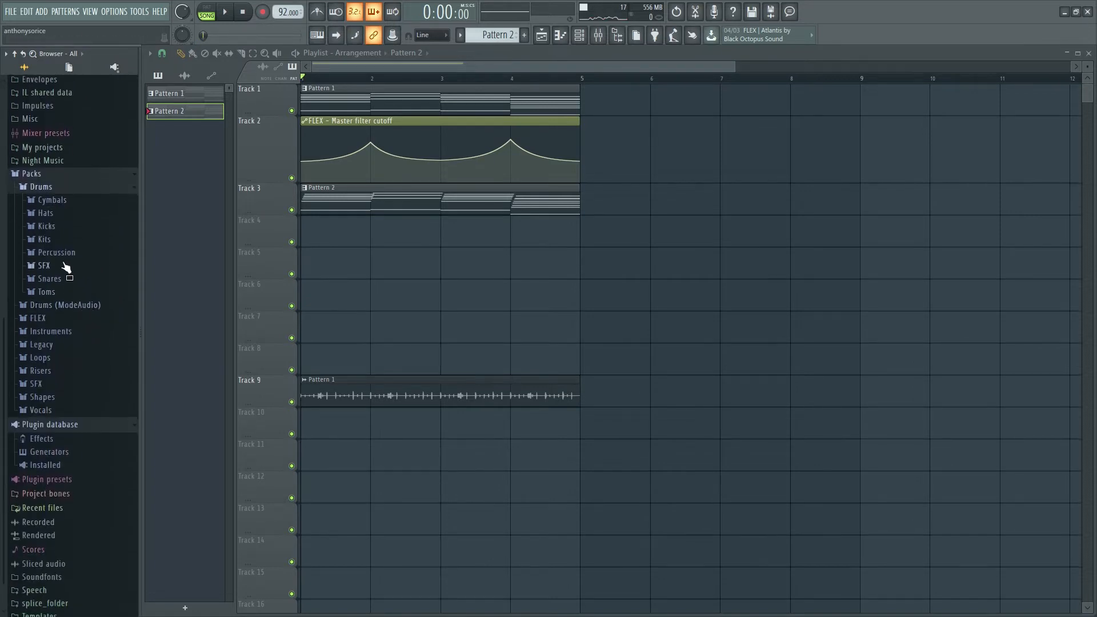
click(64, 265)
click(64, 251)
scroll(69, 246, up, 3)
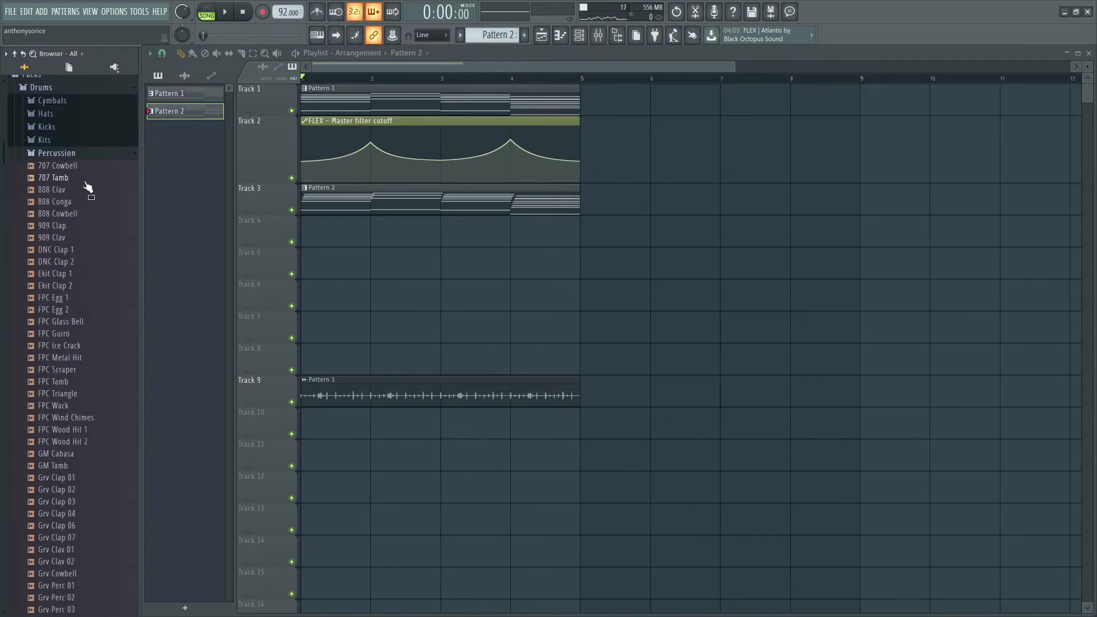
scroll(95, 212, down, 9)
drag(83, 209, 309, 295)
Step: Route the FPC Wind Chimes channel to mixer Insert 20 and lower that insert's volume
key(F6)
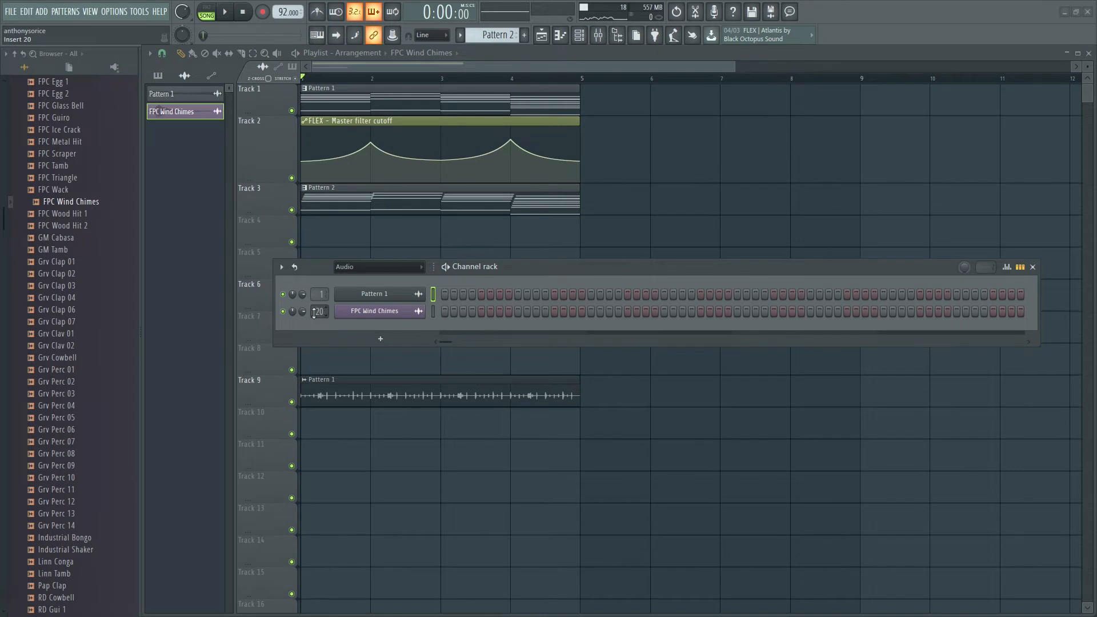
key(F9)
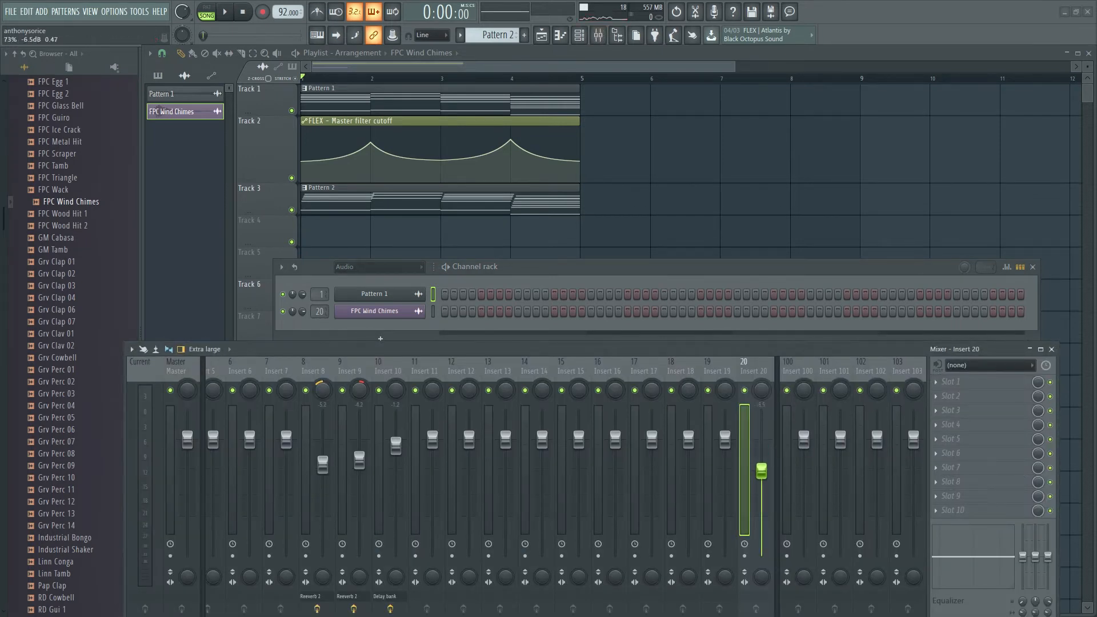
Step: Load Fruity Reeverb 2 in Insert 20's first effect slot and set its room size to 100
click(960, 384)
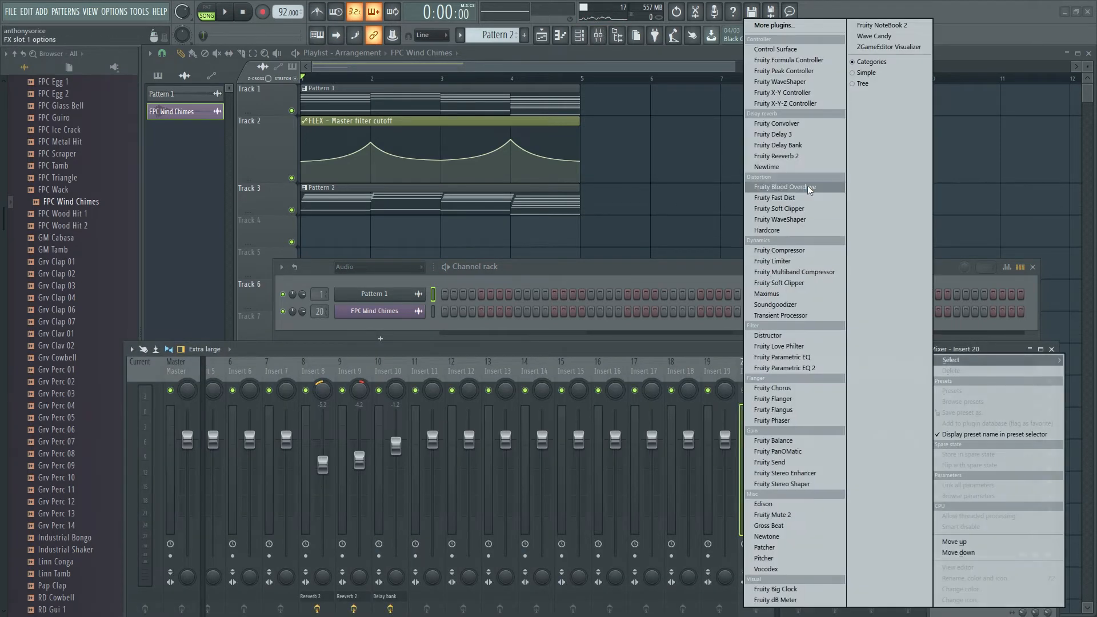
click(794, 189)
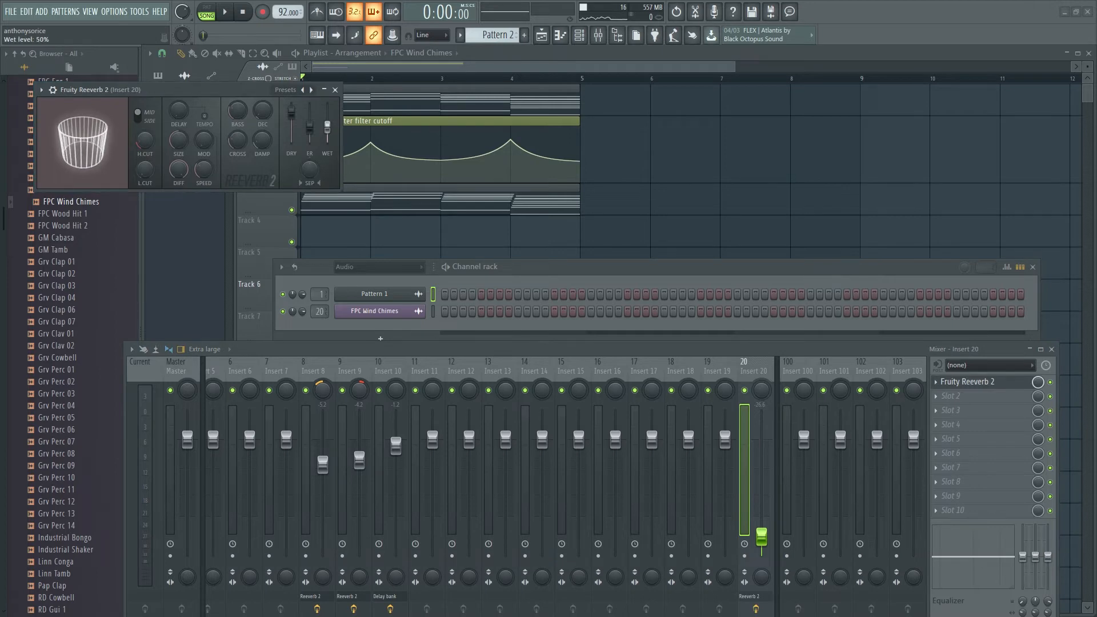
drag(179, 140, 179, 94)
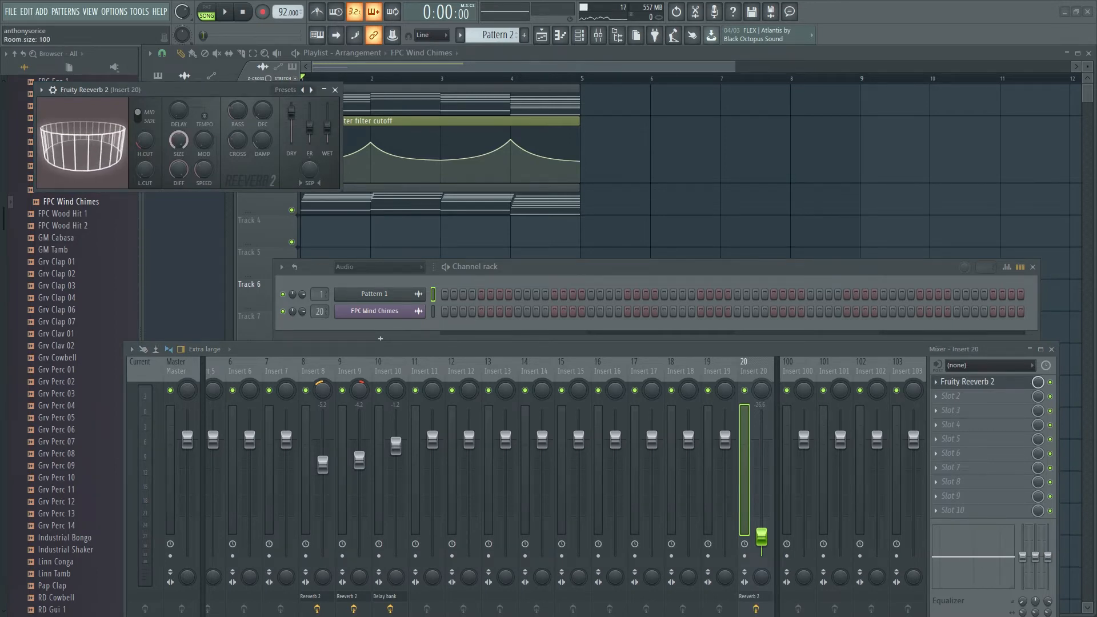
Step: Lower Insert 20's volume further while auditioning the song, and close the channel rack, mixer and reverb windows
key(space)
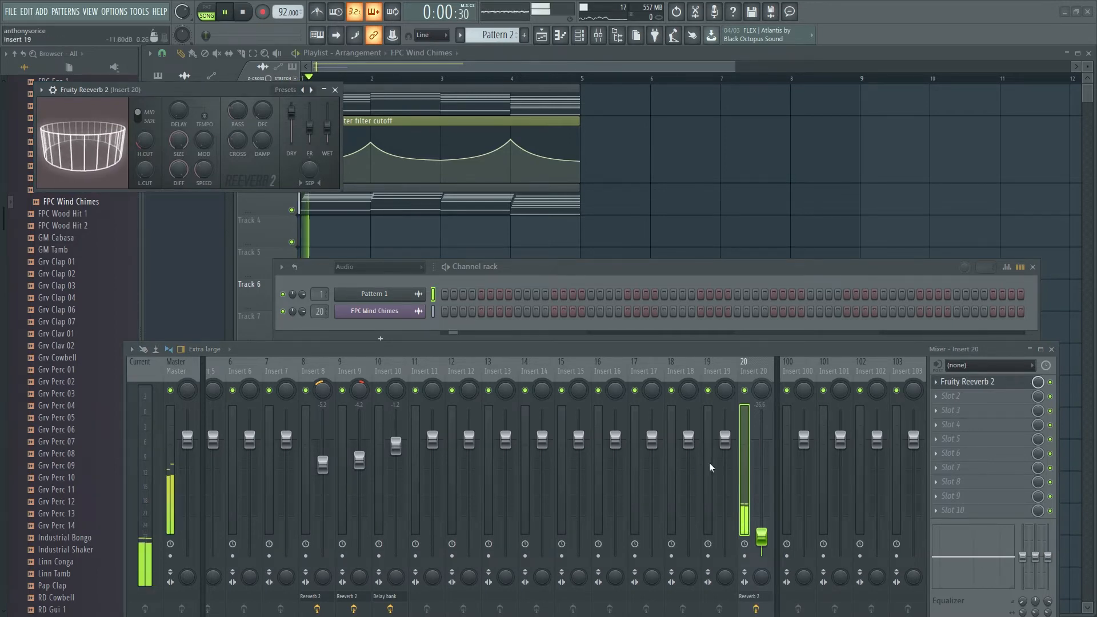
scroll(772, 544, down, 3)
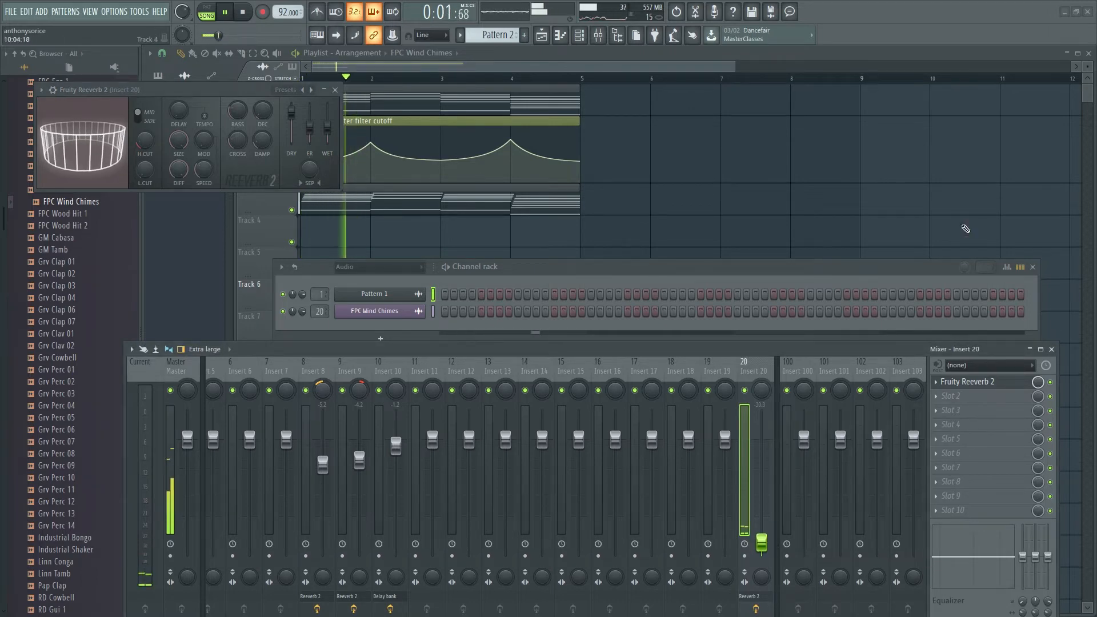
click(1032, 267)
click(1052, 349)
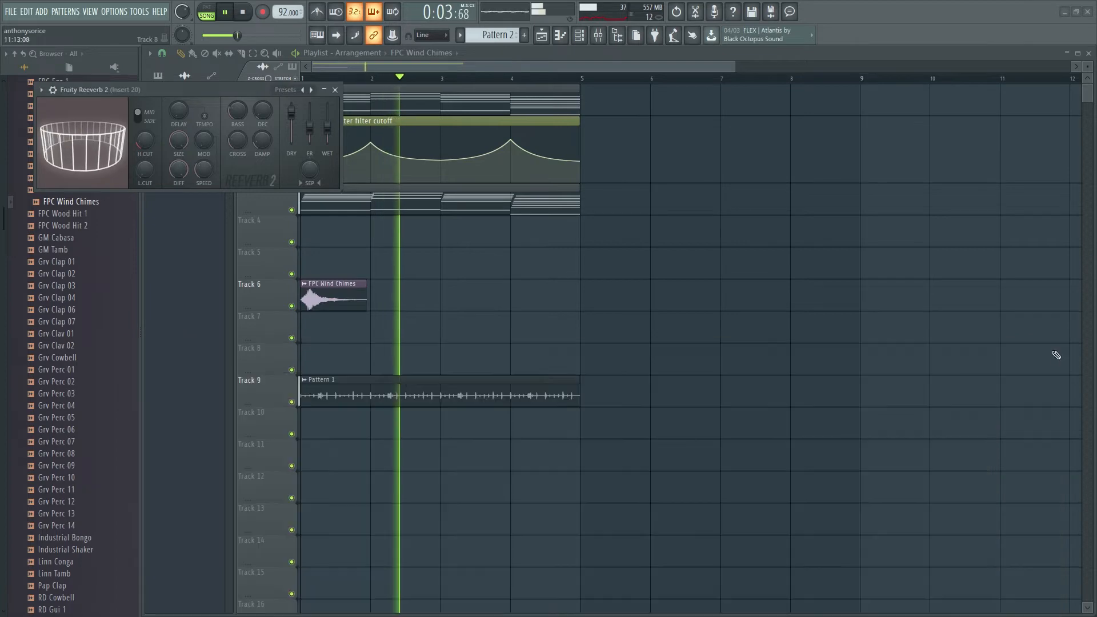
key(space)
click(336, 90)
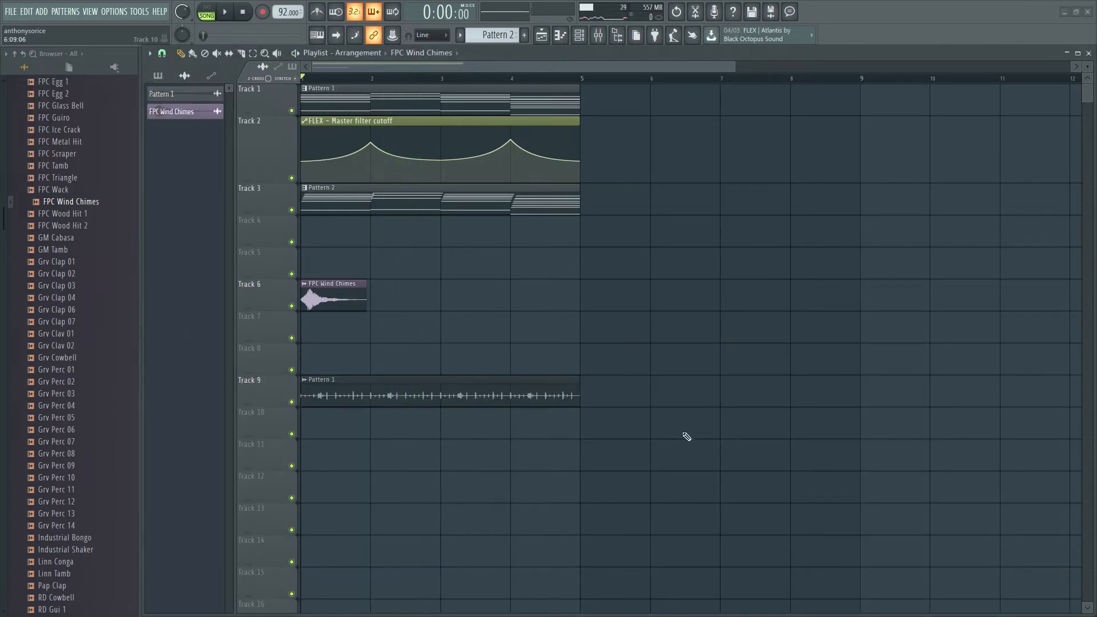
Step: Duplicate the whole four-bar arrangement to start at bar 5, leaving out the copied FPC Wind Chimes clip
drag(672, 437, 314, 82)
key(ctrl+b)
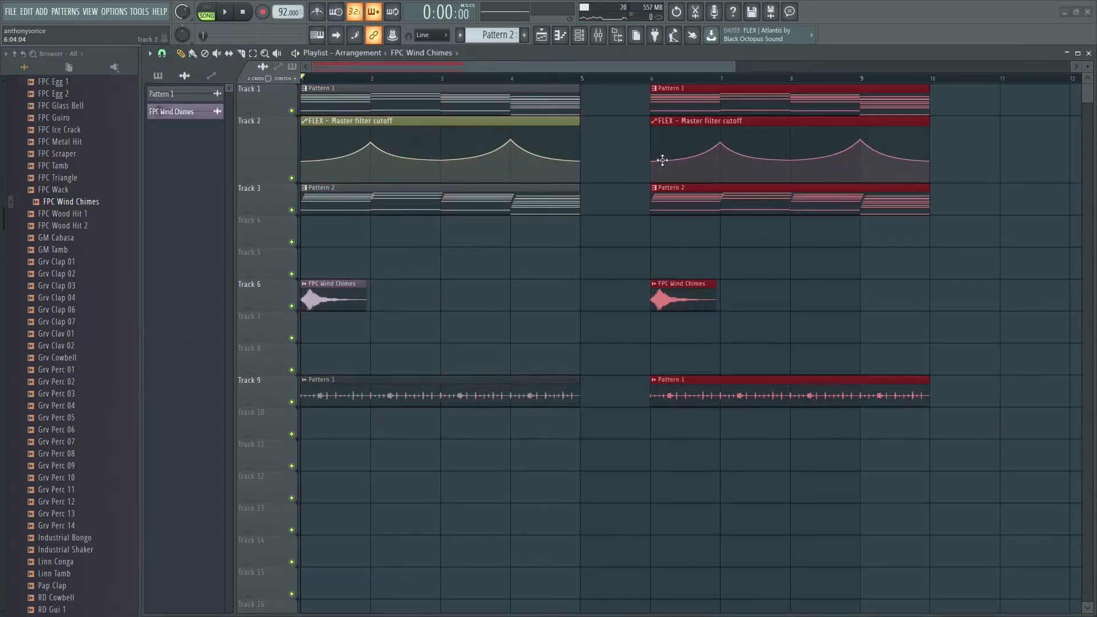
drag(662, 161, 600, 163)
ctrl+click(689, 321)
right_click(628, 301)
Step: Audition crash and ride samples in the Drums pack's Cymbals folder, including Industrial Ride, Linn Crash, Overhead Ride and Overhead Crash
scroll(67, 285, up, 2)
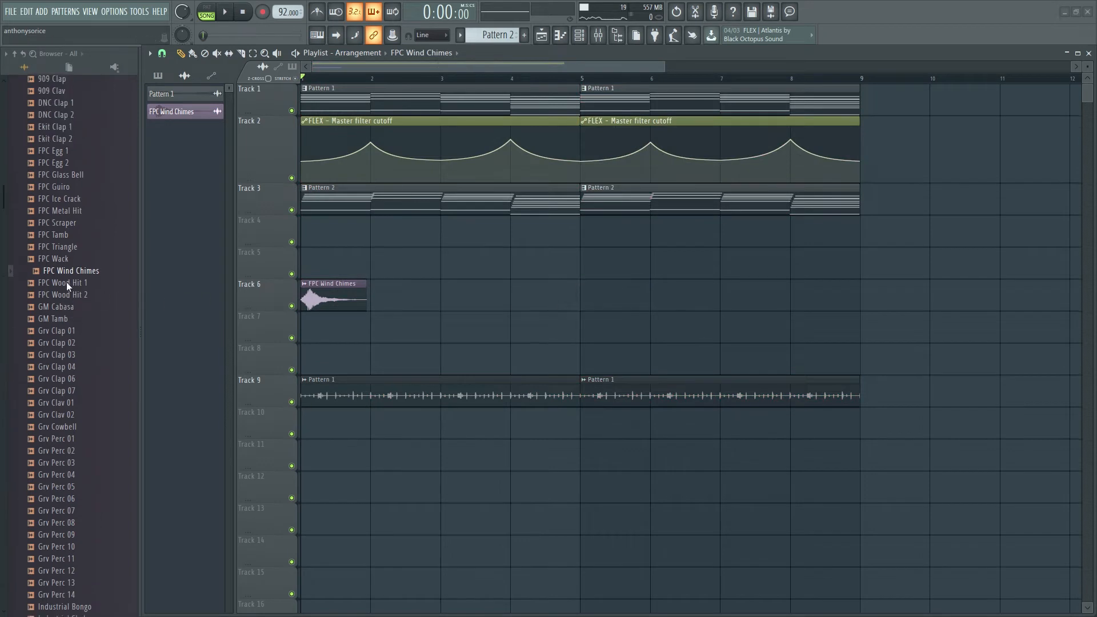
scroll(75, 292, up, 2)
scroll(69, 283, up, 4)
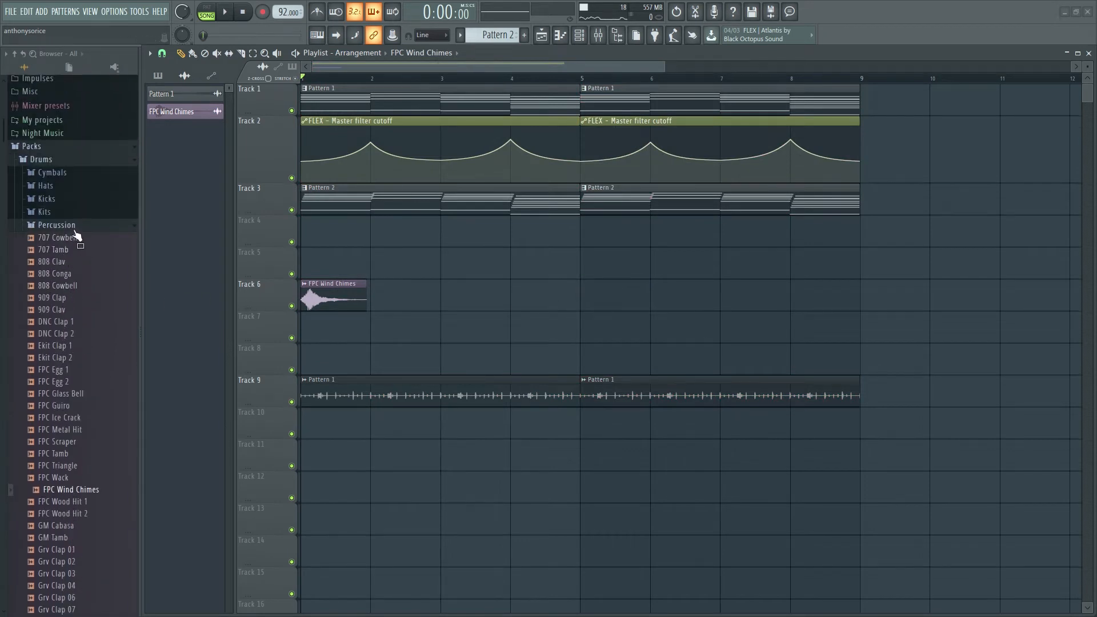
click(51, 173)
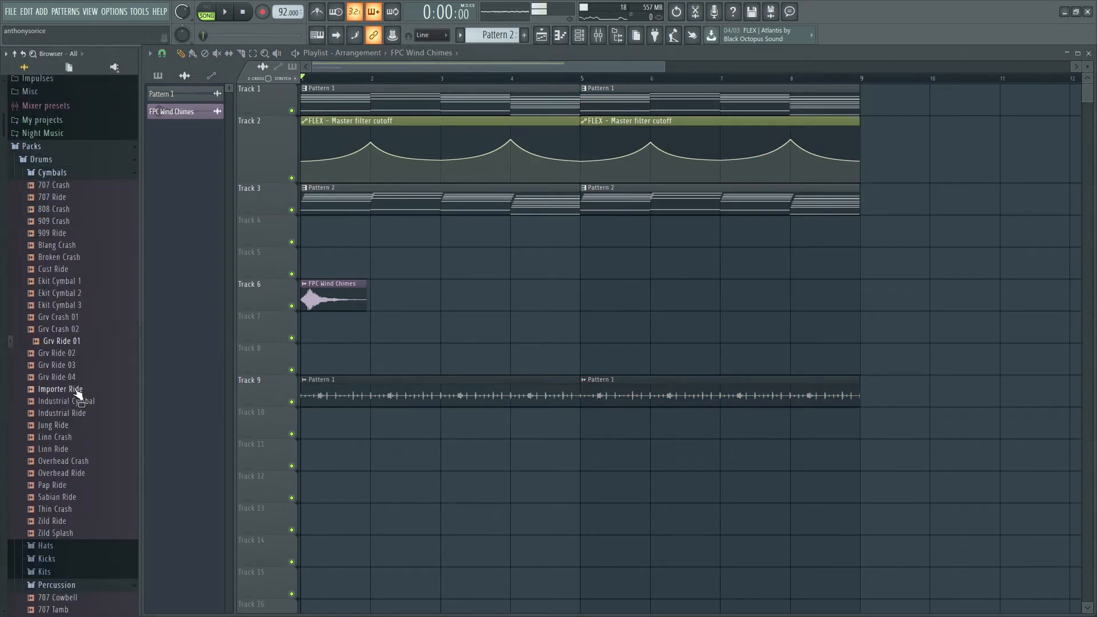
click(84, 415)
click(81, 439)
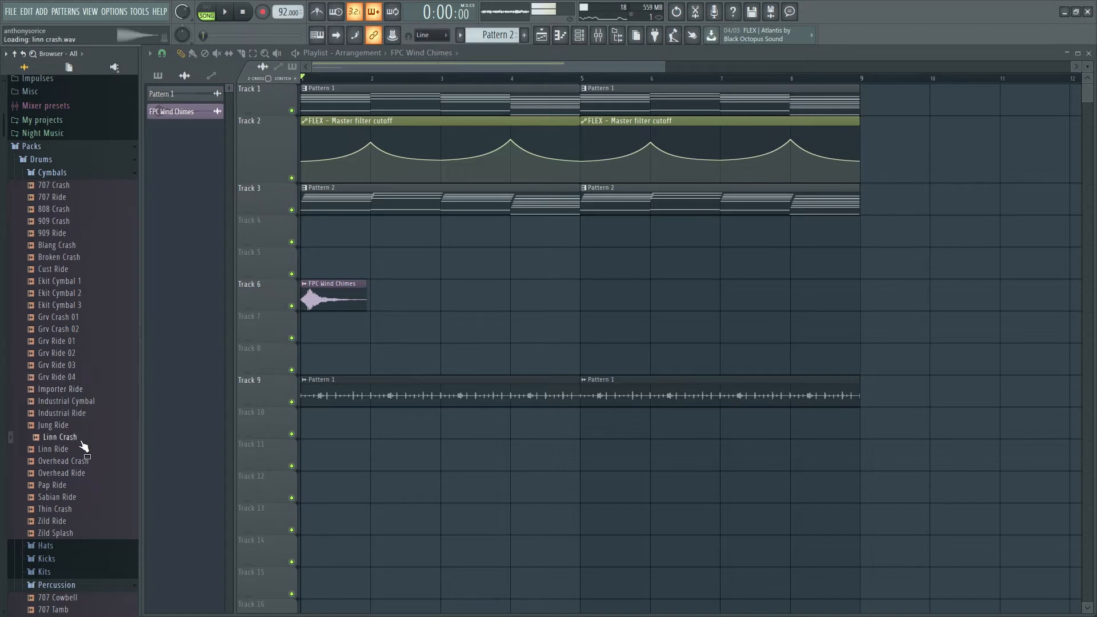
click(82, 450)
click(82, 473)
click(84, 462)
click(84, 474)
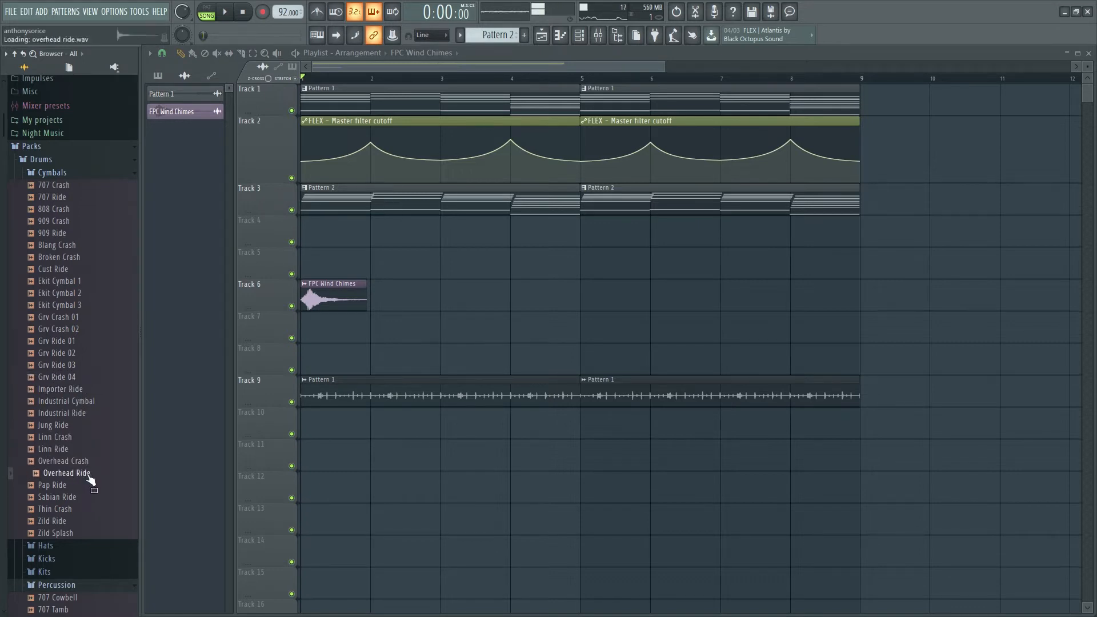
click(83, 487)
click(82, 499)
click(81, 462)
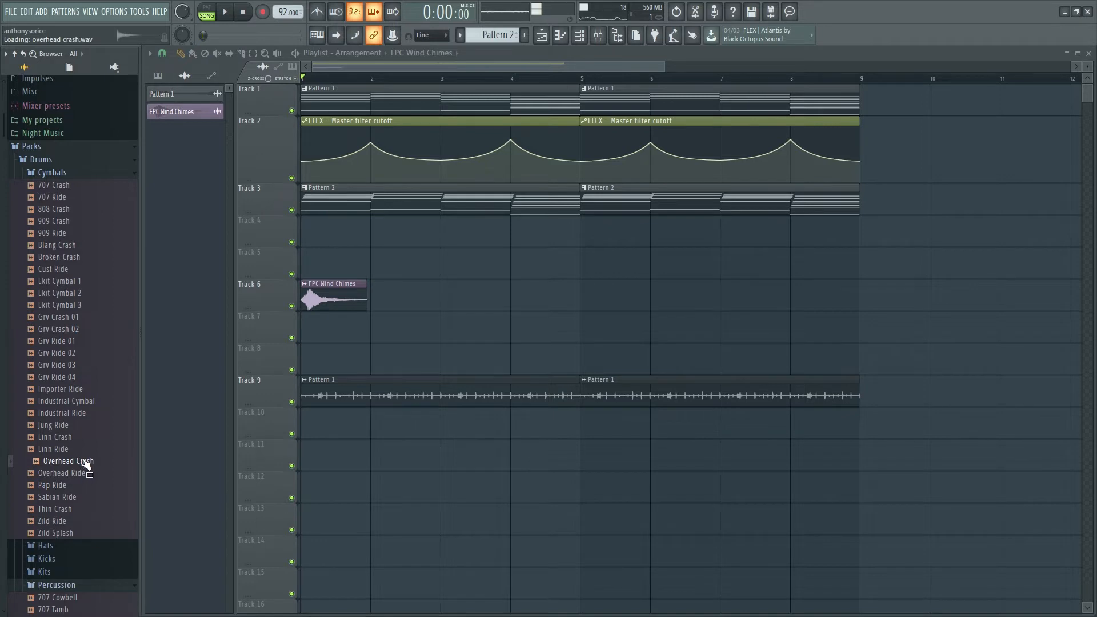
Step: Preview the Grv Ride 03 sample and place it on Track 7 at bar 5
click(58, 367)
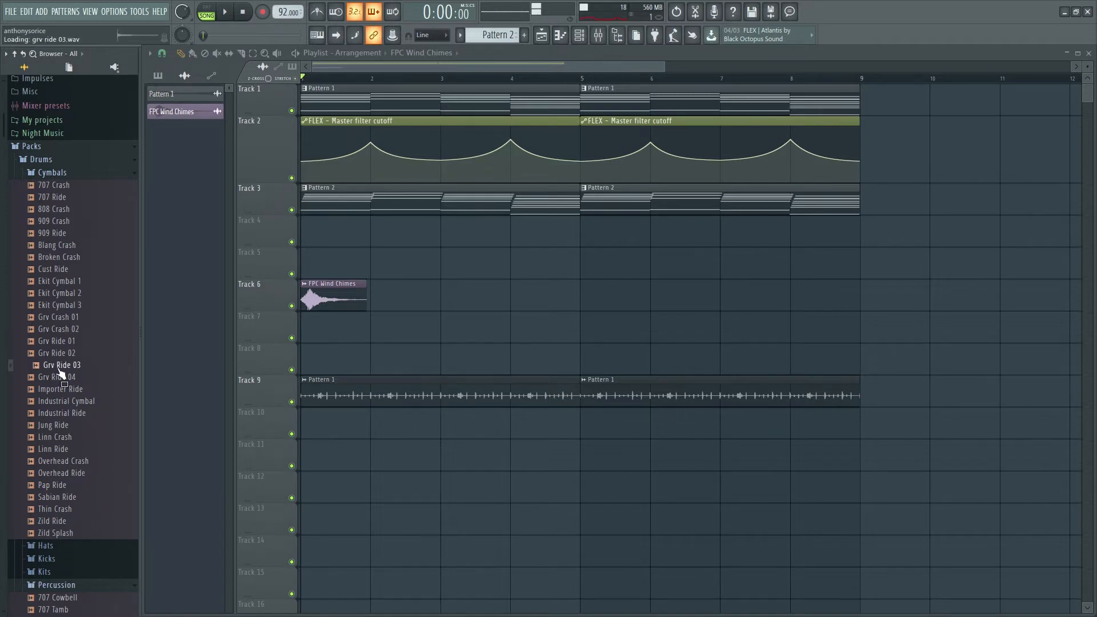
drag(59, 371, 588, 327)
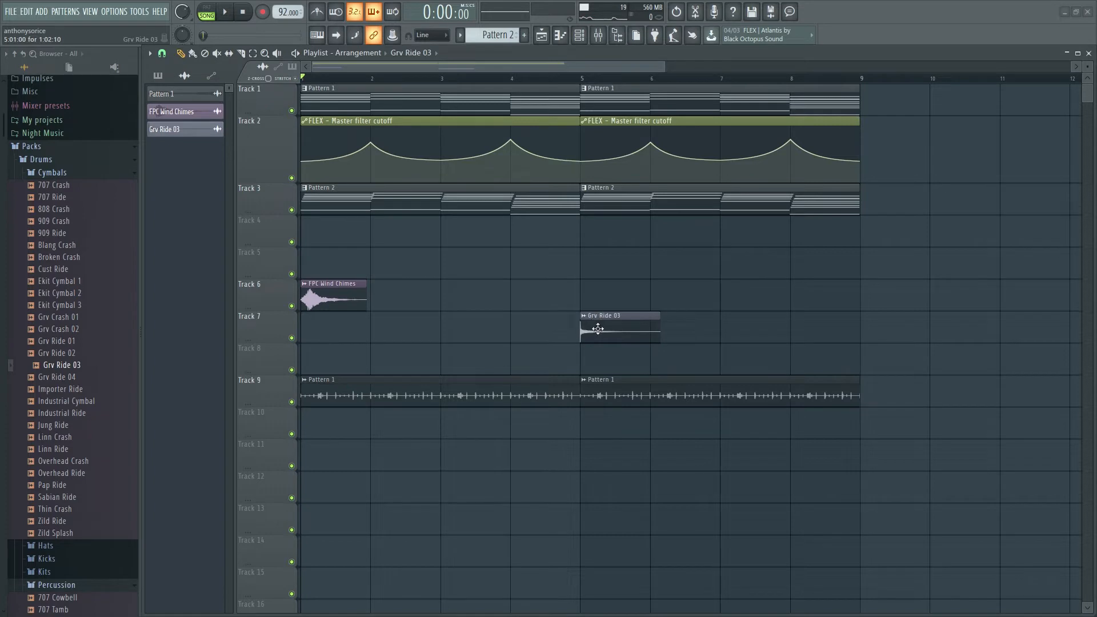
Step: Preview the Grv Crash 01 sample and place it on Track 7 at bar 5 in place of the Grv Ride 03 clip
click(89, 320)
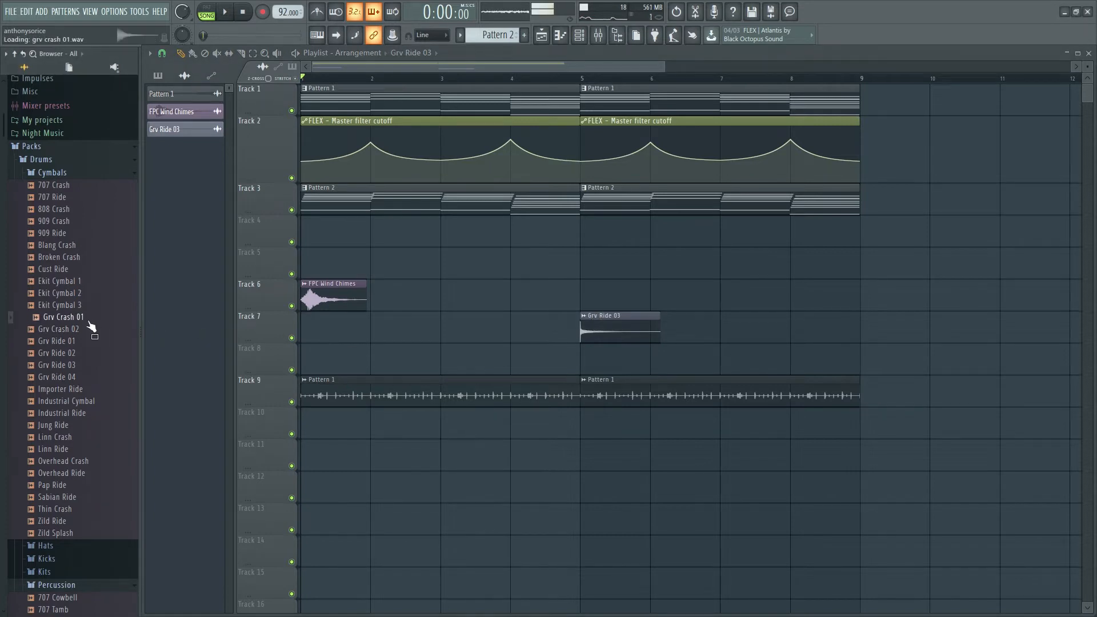
right_click(625, 321)
drag(60, 317, 582, 325)
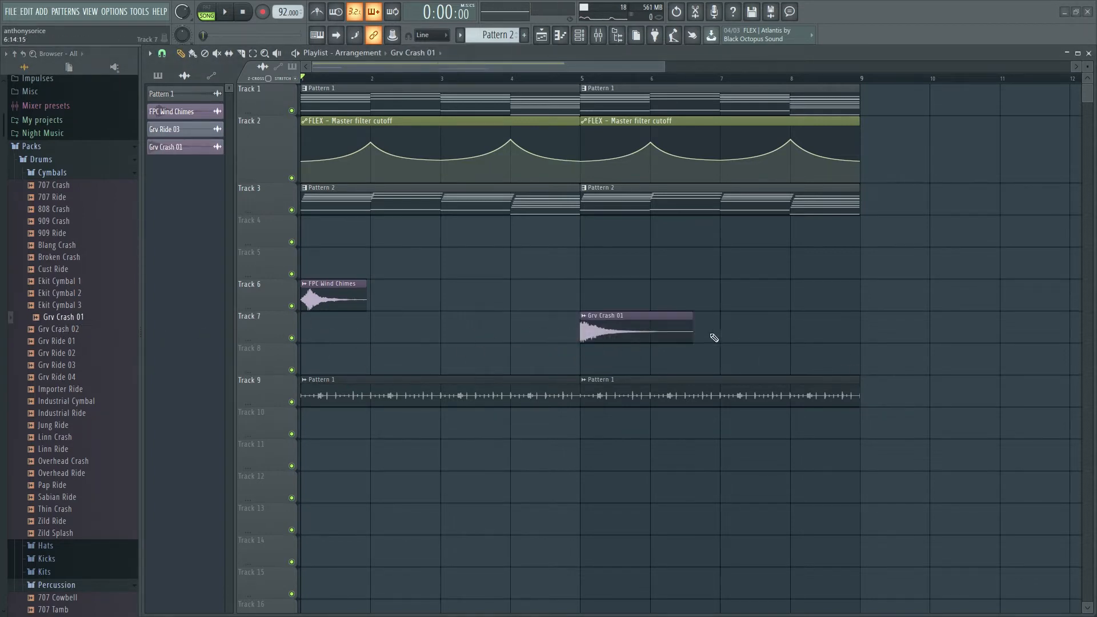
Step: Delete the unused Grv Ride 03 channel and close the channel rack
key(F6)
right_click(423, 326)
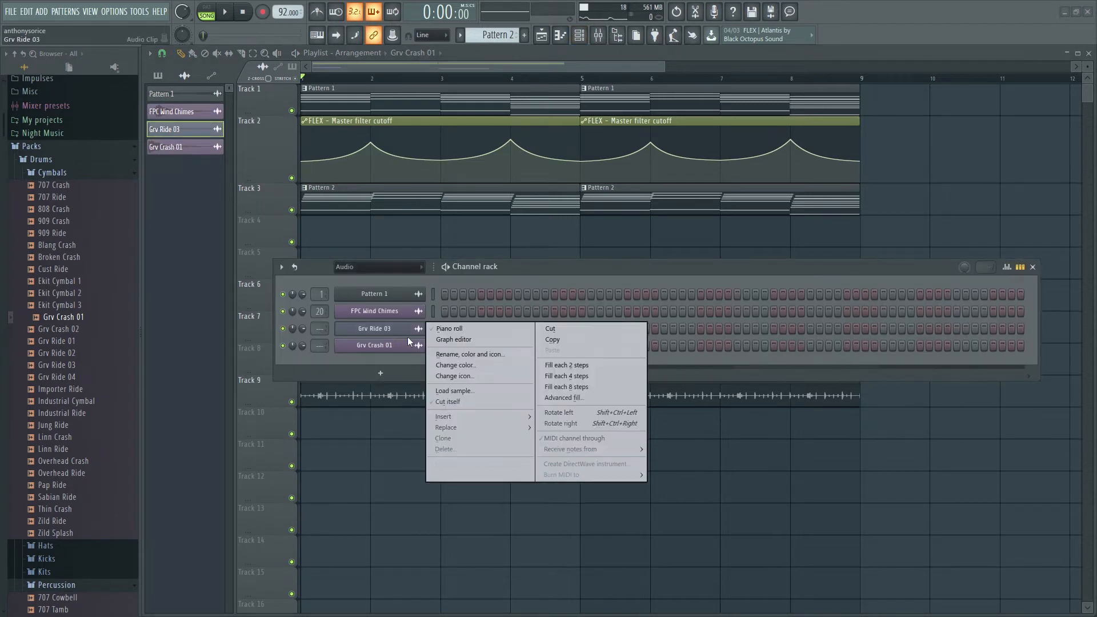
click(461, 450)
key(Return)
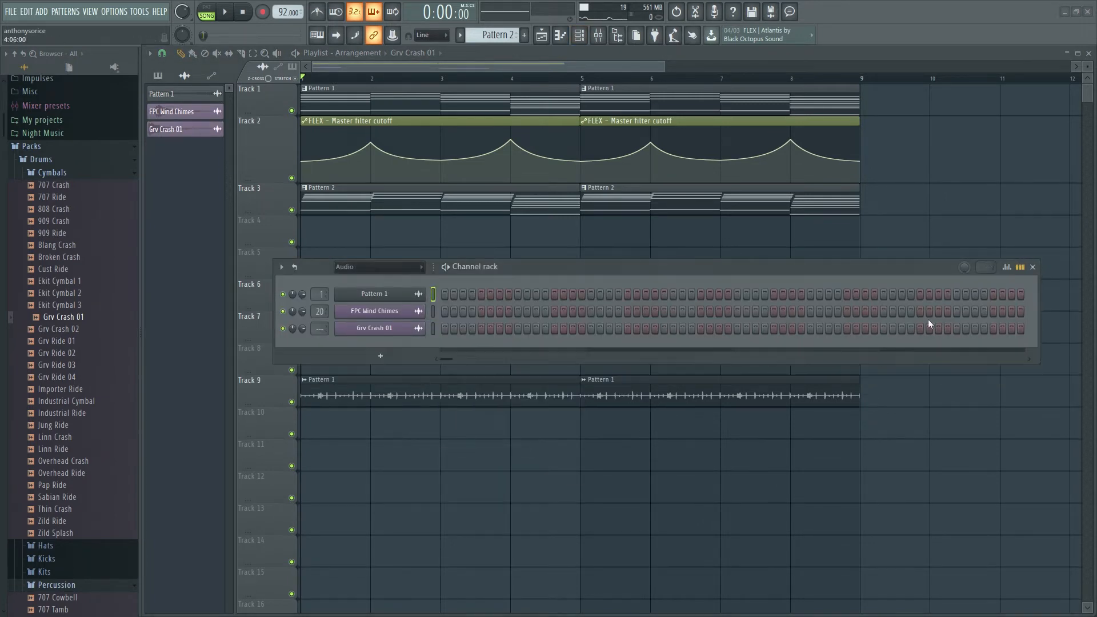
click(1032, 267)
Step: Copy the Grv Crash 01 clip to bar 4 on Track 7 and make the copy unique
drag(611, 323, 521, 324)
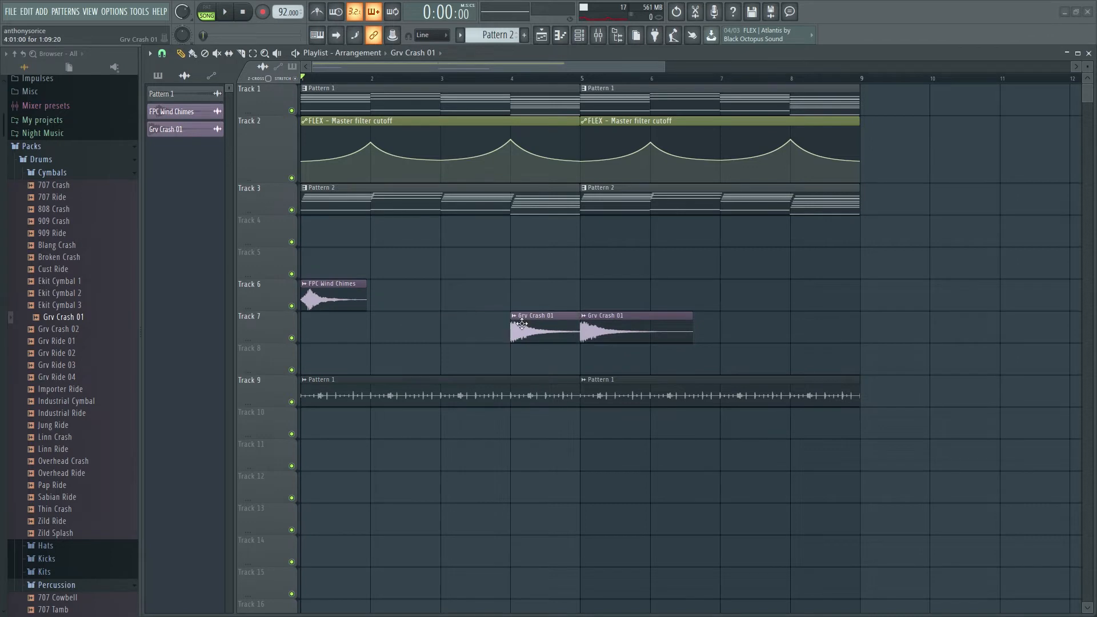
click(510, 318)
click(558, 351)
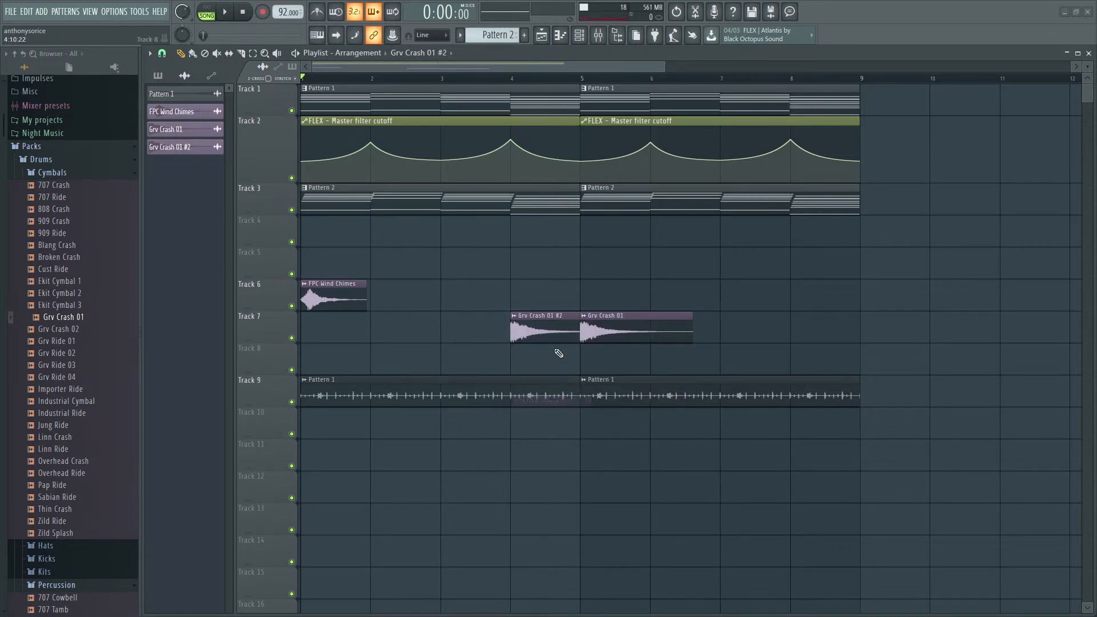
Step: Reverse the unique crash copy's sample and move its clip earlier so it ends where the bar 5 crash begins
double_click(541, 334)
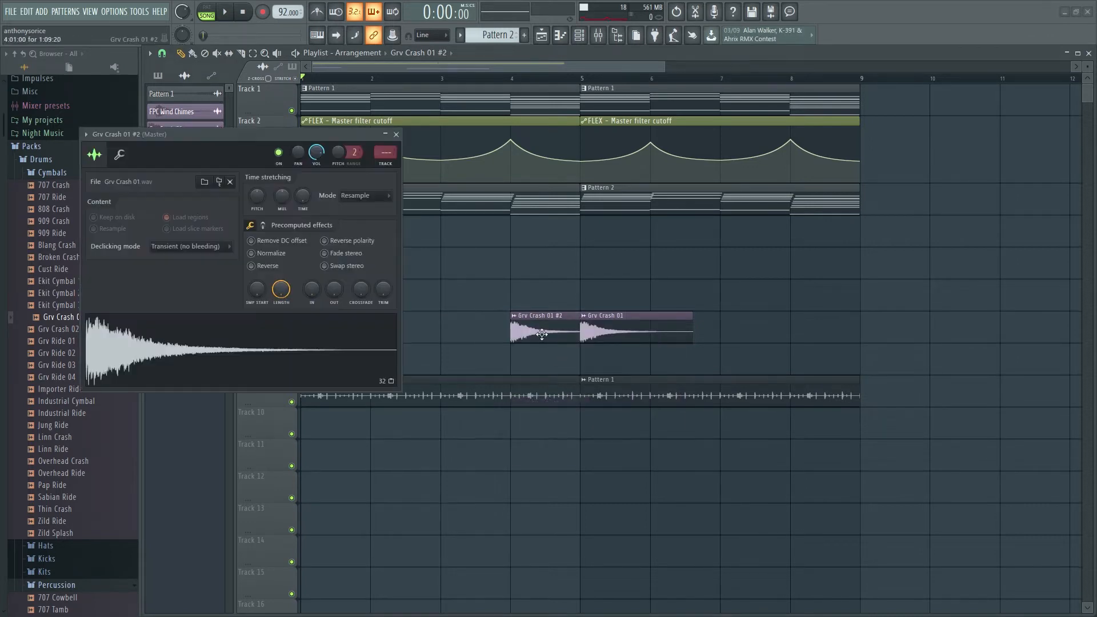
click(251, 267)
click(396, 135)
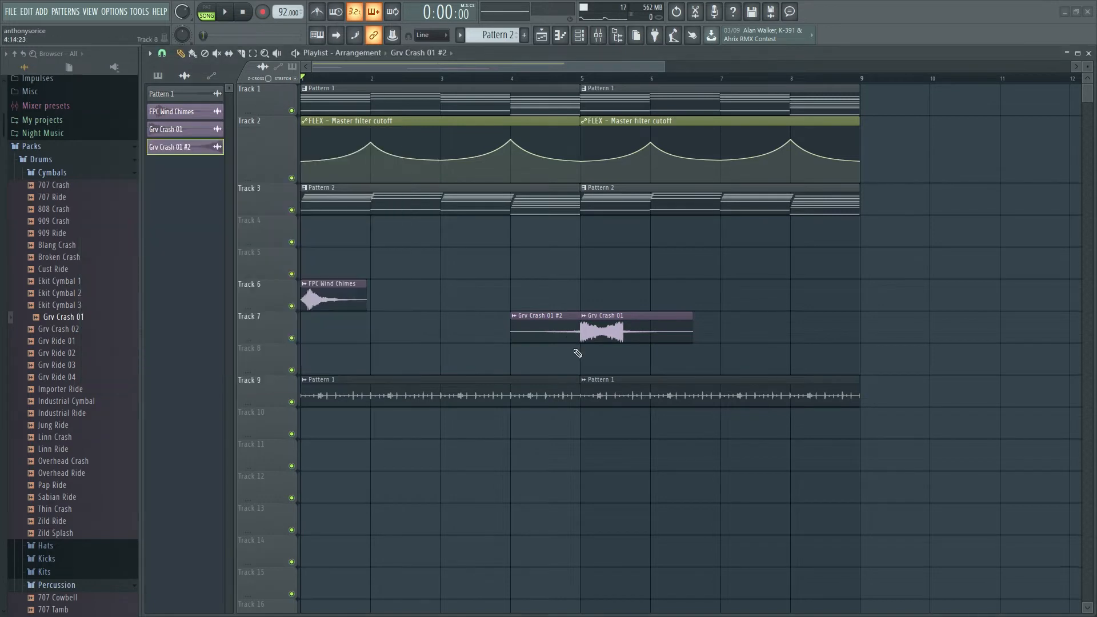
drag(511, 325, 467, 325)
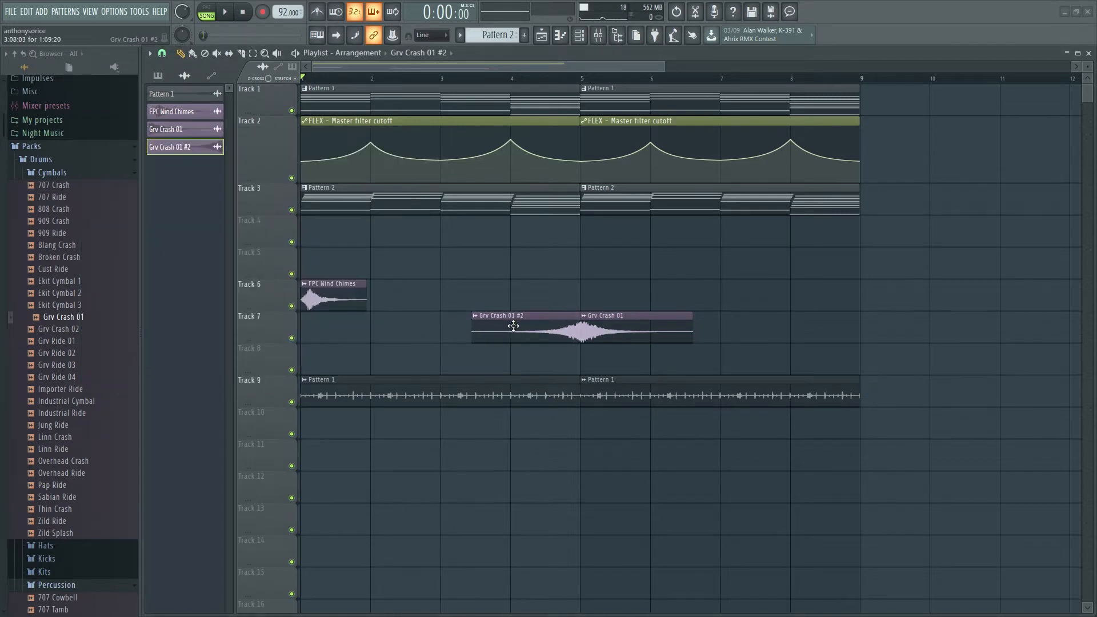
Step: Route both Grv Crash 01 channels to mixer track 19 and open that insert in the mixer
key(F6)
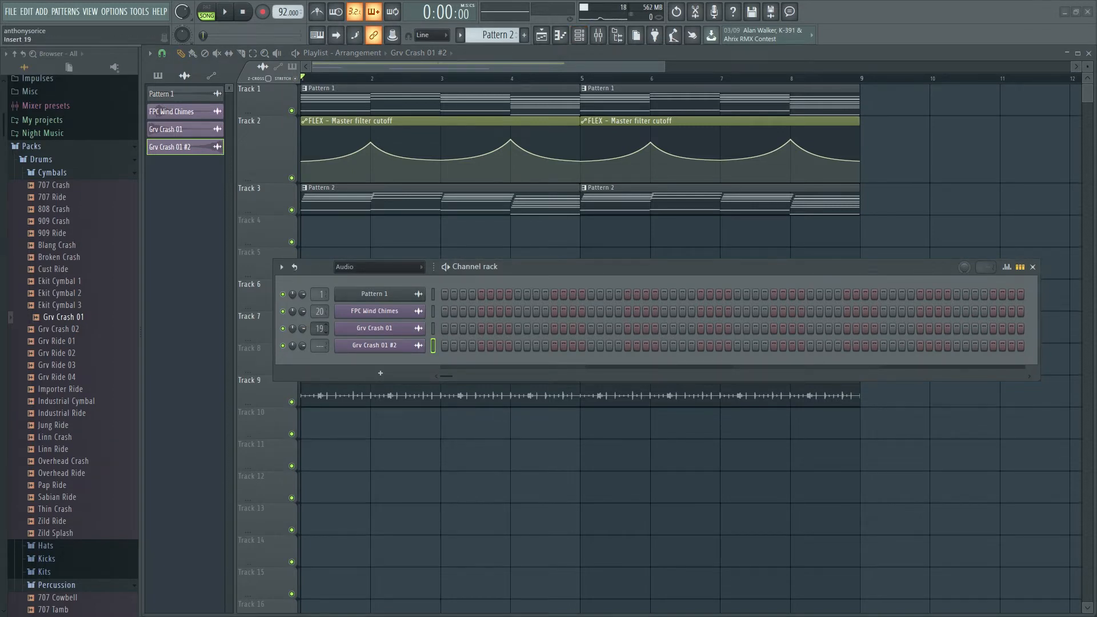
drag(319, 330, 319, 335)
double_click(318, 344)
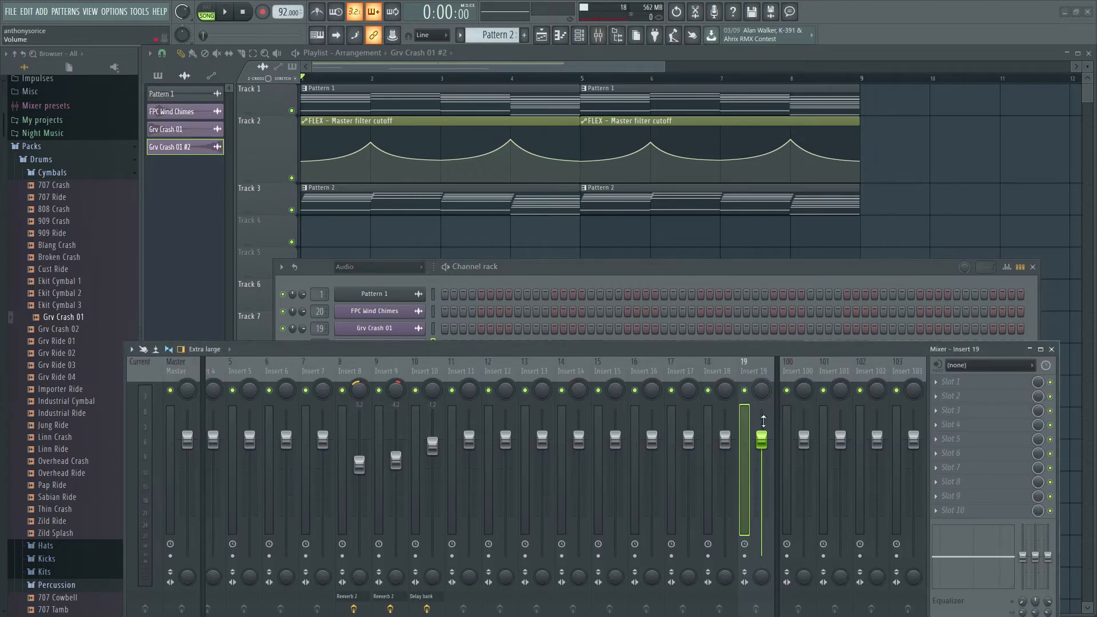
Step: Load Fruity Reeverb 2 on Insert 19, lower the insert's volume, and close the channel rack to audition the song
click(955, 383)
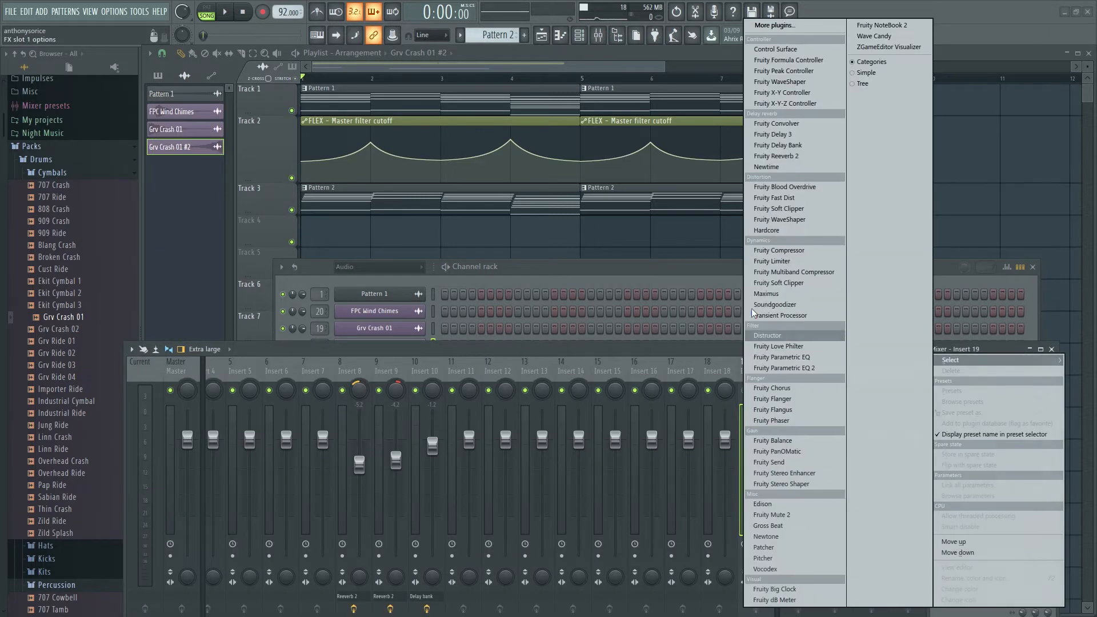
click(794, 160)
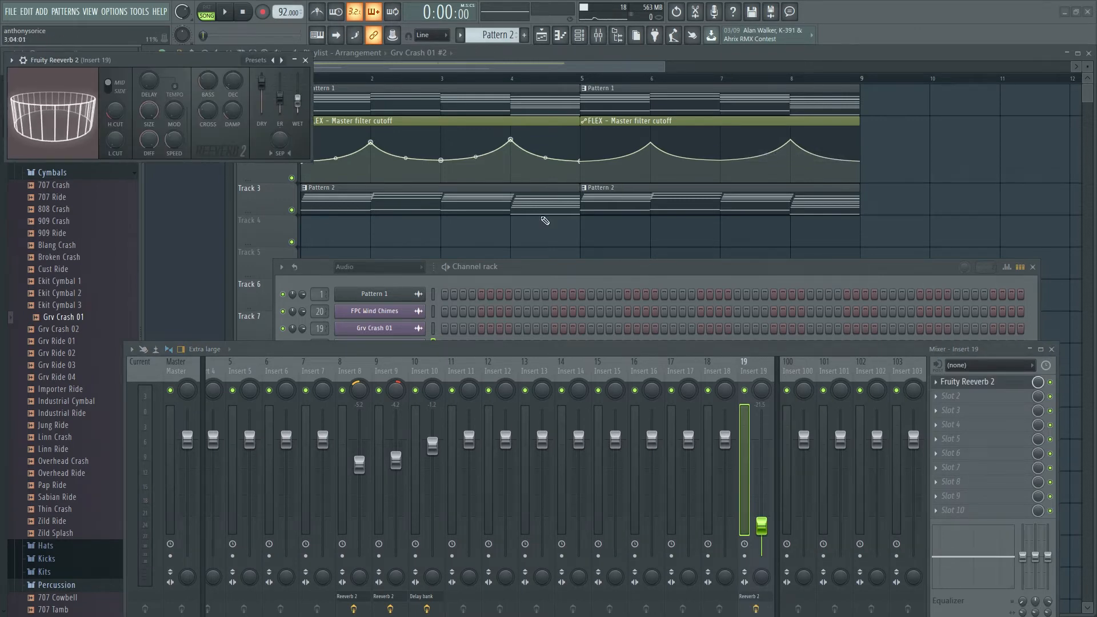
click(1031, 268)
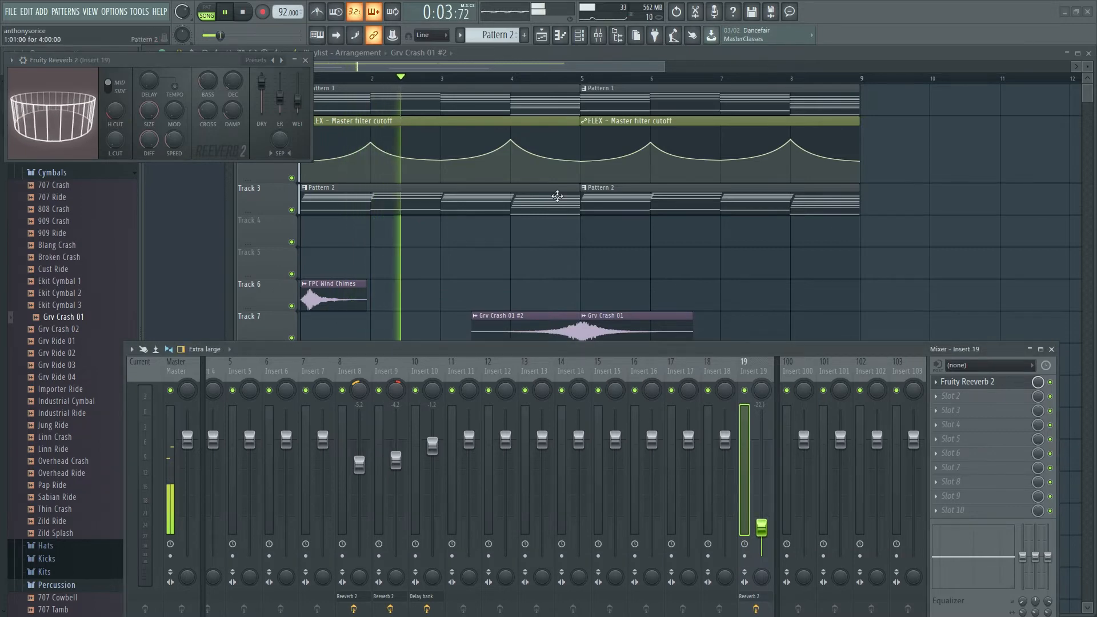
Step: Reduce Track 7's height in the playlist and replay the arrangement from the start to check the crash transition
scroll(392, 294, down, 3)
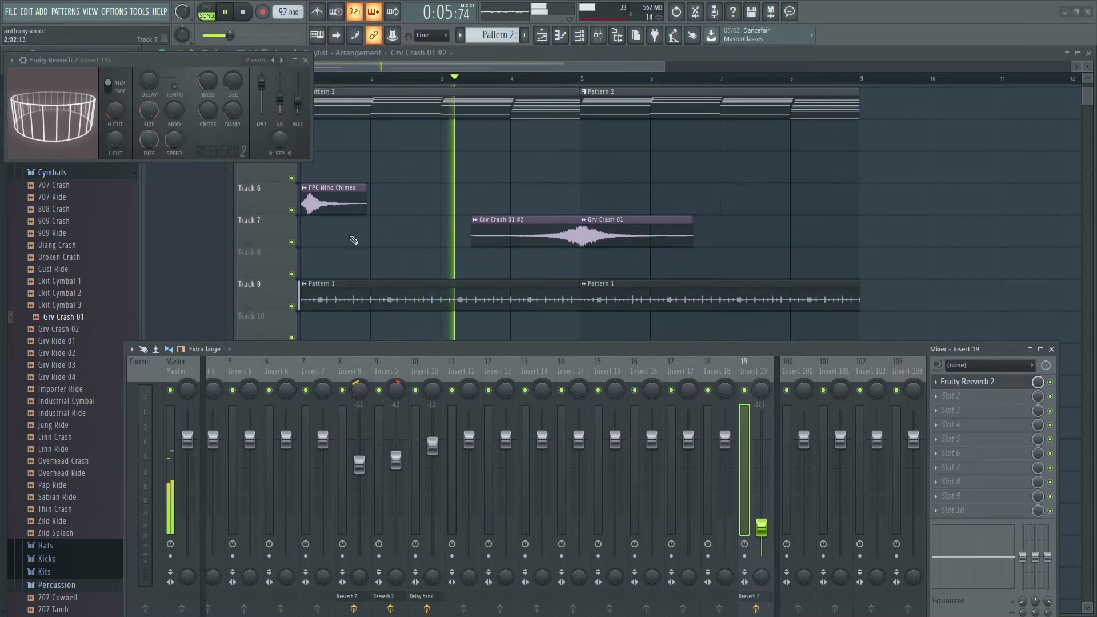
drag(284, 245, 284, 233)
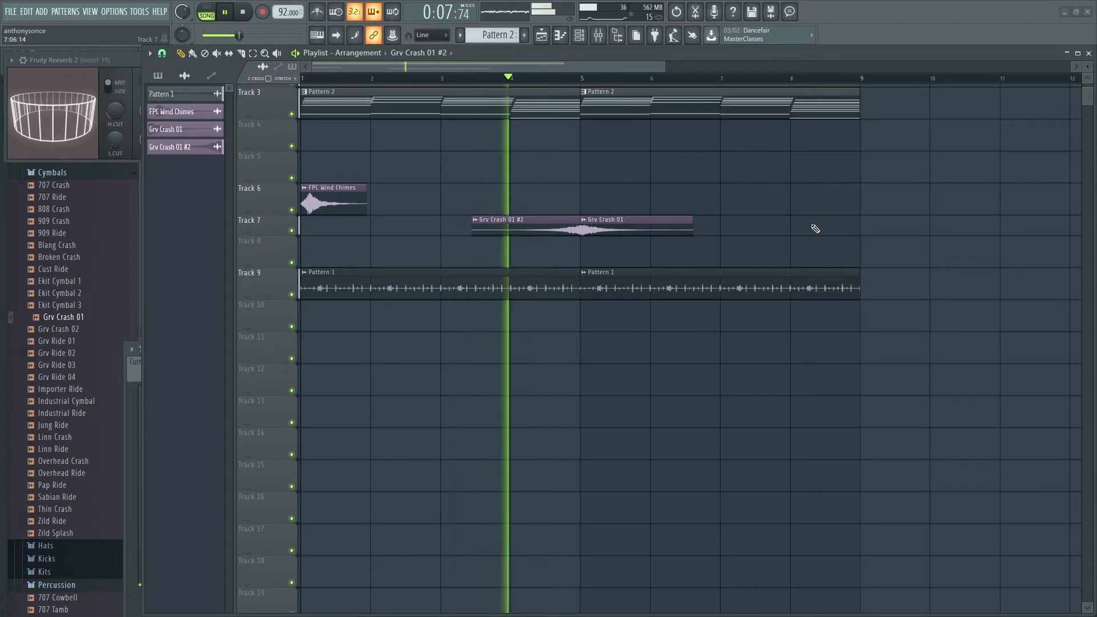
scroll(828, 228, up, 2)
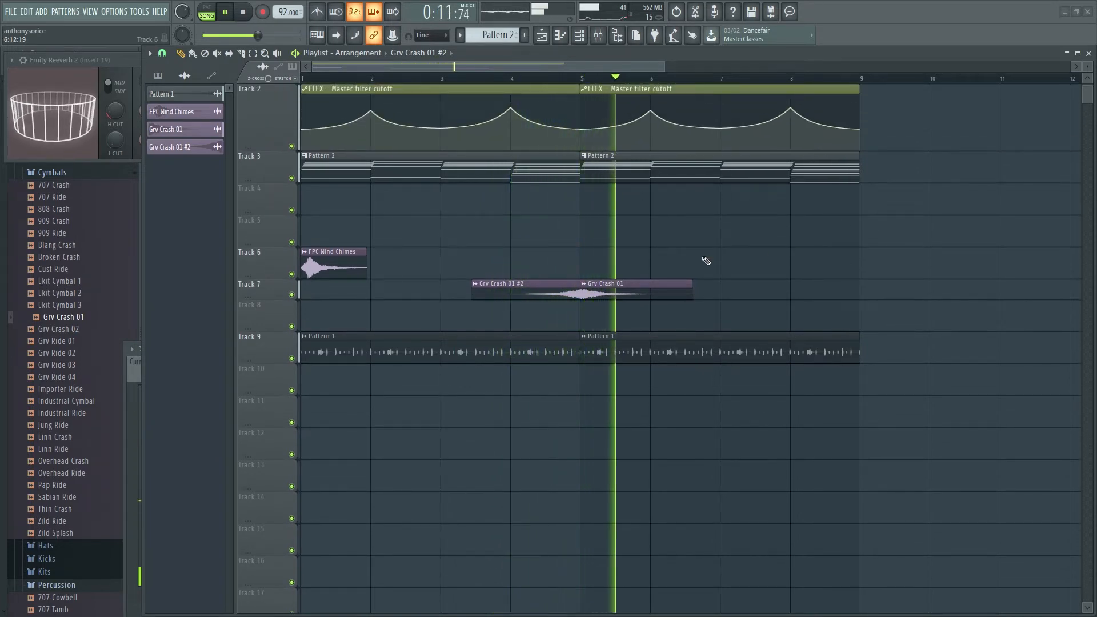
key(space)
key(space)
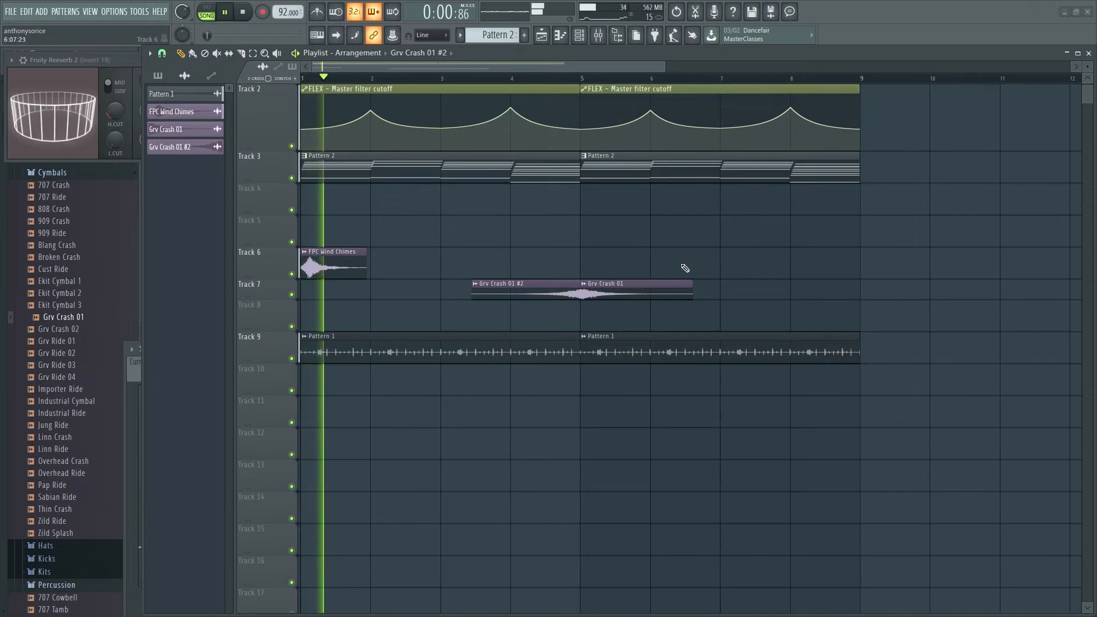
scroll(682, 266, up, 3)
scroll(541, 270, down, 4)
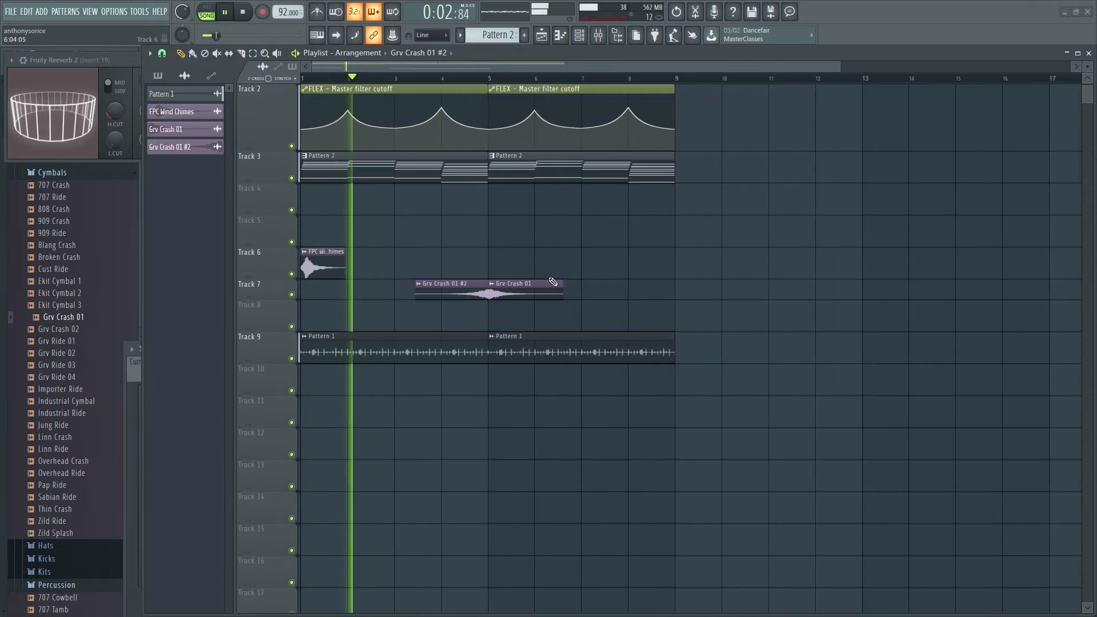
scroll(560, 271, down, 1)
key(space)
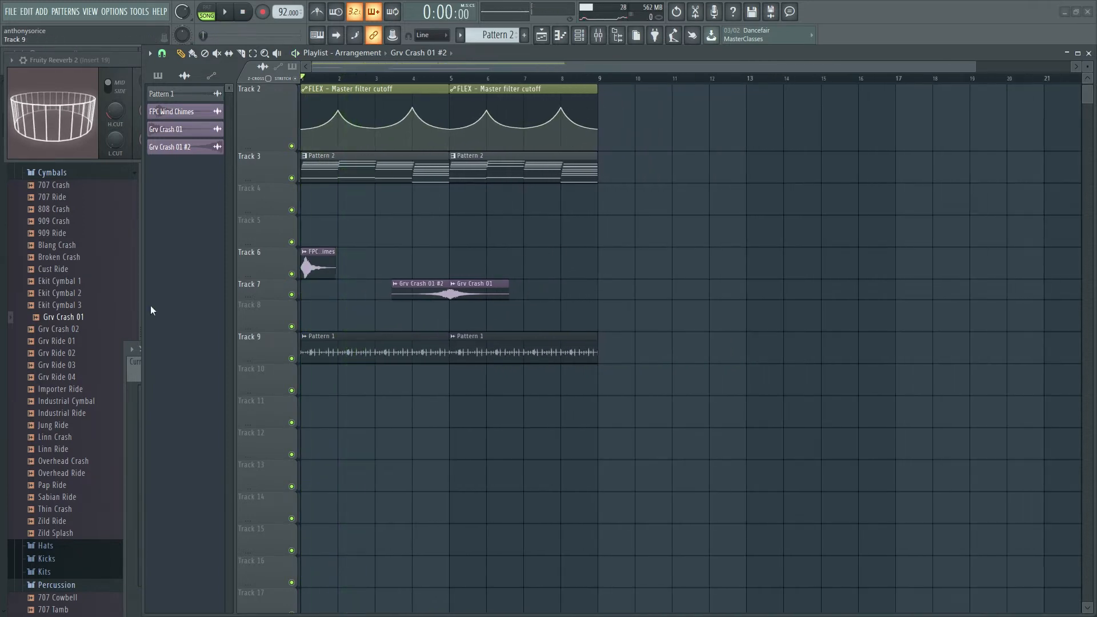
Step: Show the channel rack, collapse the Cymbals sample folder, and close the Fruity Reeverb 2 and mixer windows
key(F6)
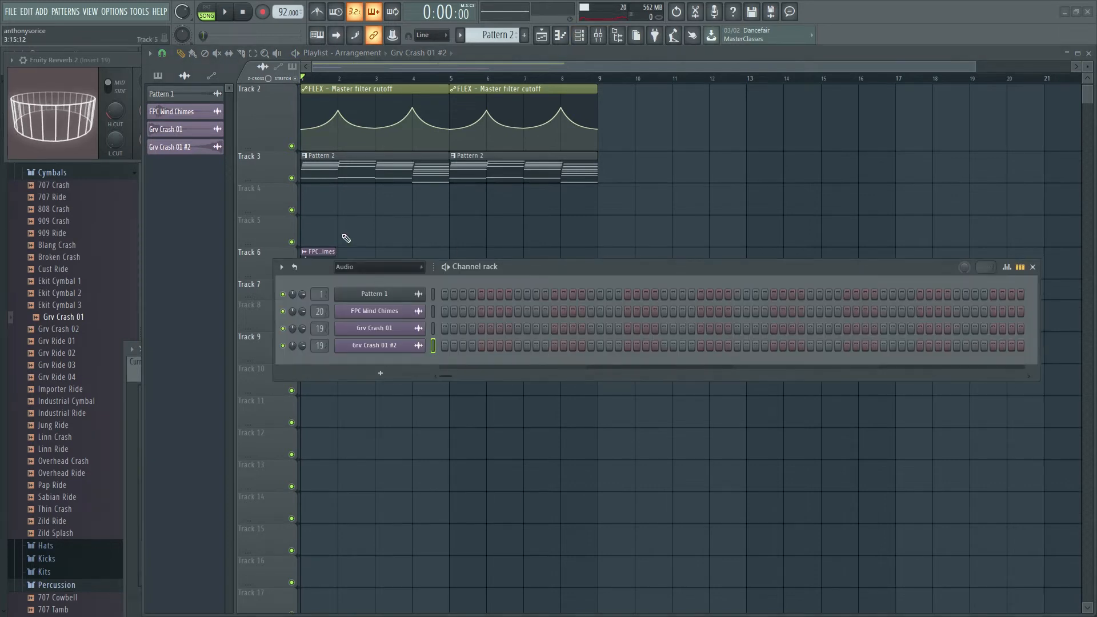
click(103, 173)
drag(113, 59, 418, 161)
click(619, 161)
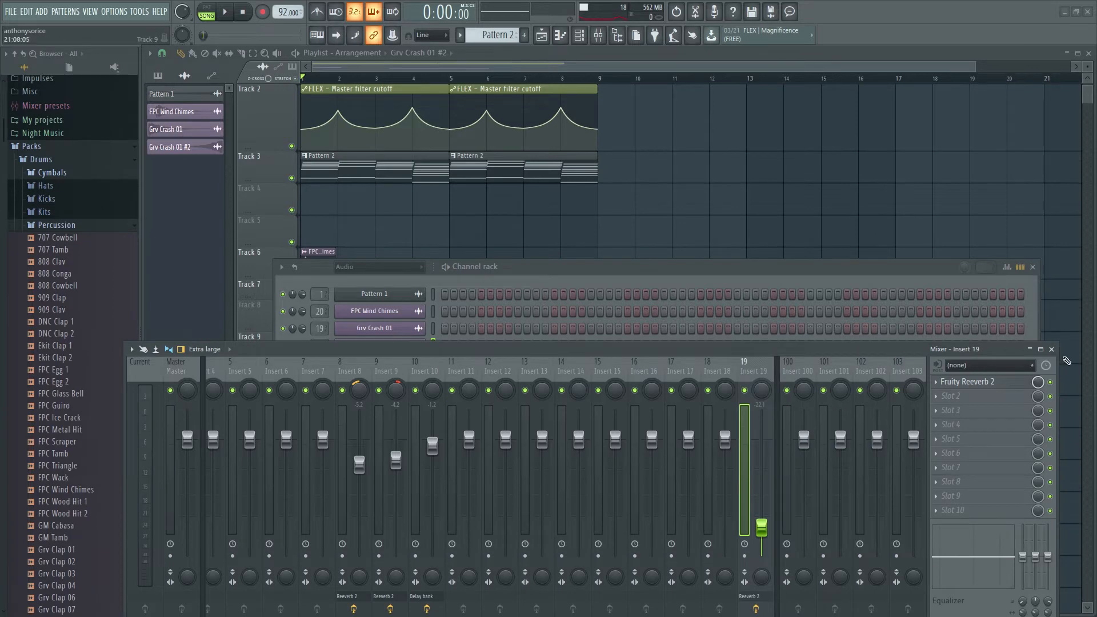
click(1051, 349)
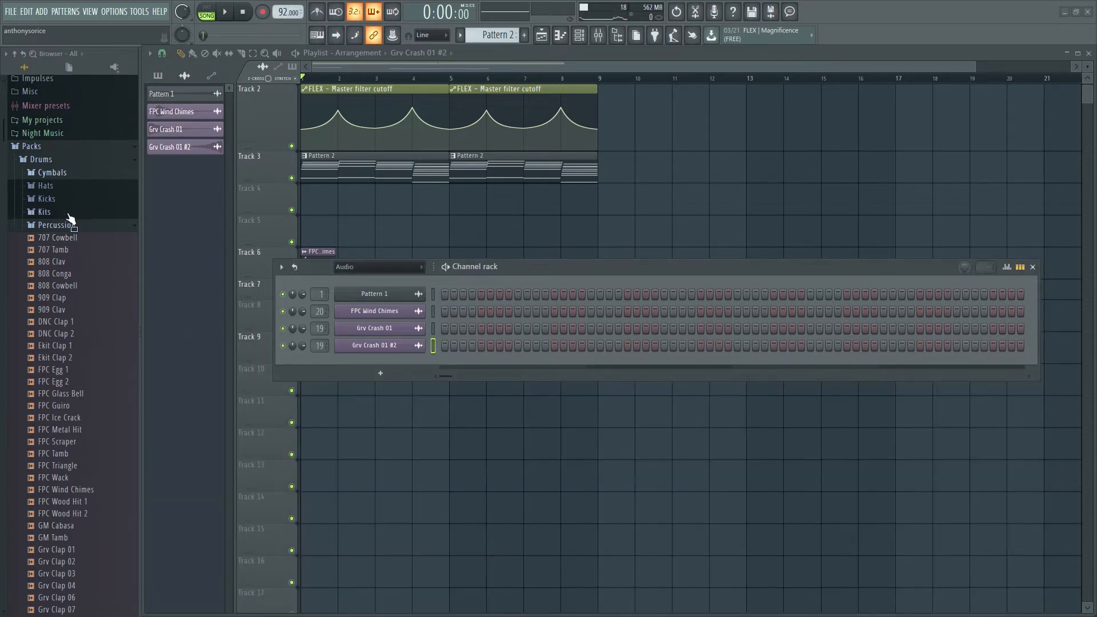
Step: Collapse the Drums pack and browse the Legacy pack's Drums folders, checking RealDrumkits and opening HipHop
scroll(71, 234, down, 3)
scroll(73, 235, up, 5)
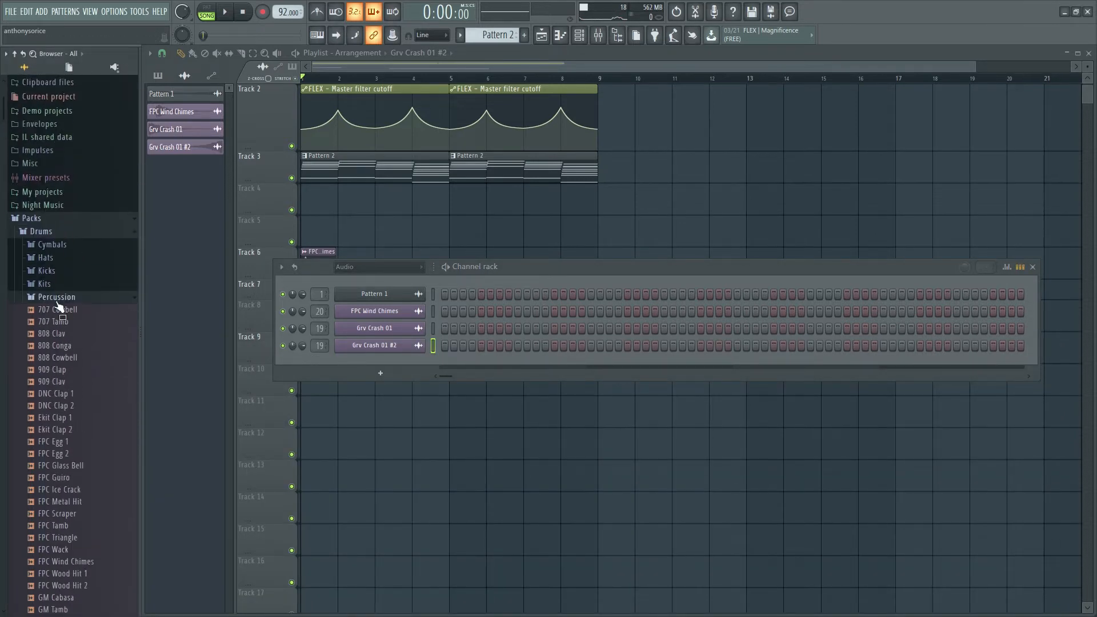
click(36, 231)
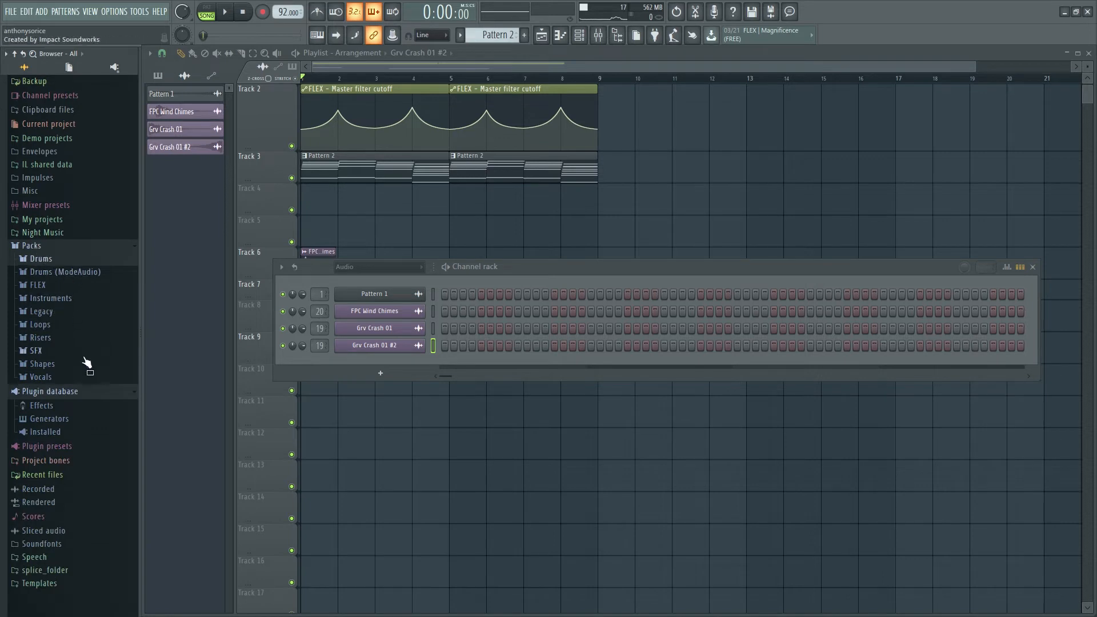
click(41, 311)
click(63, 325)
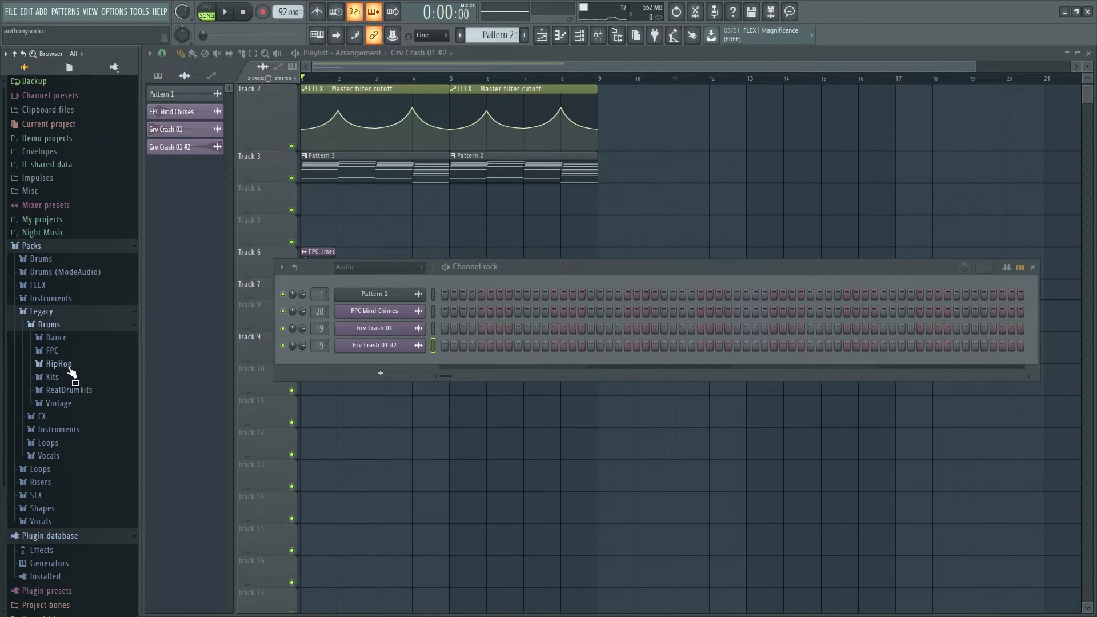
click(89, 392)
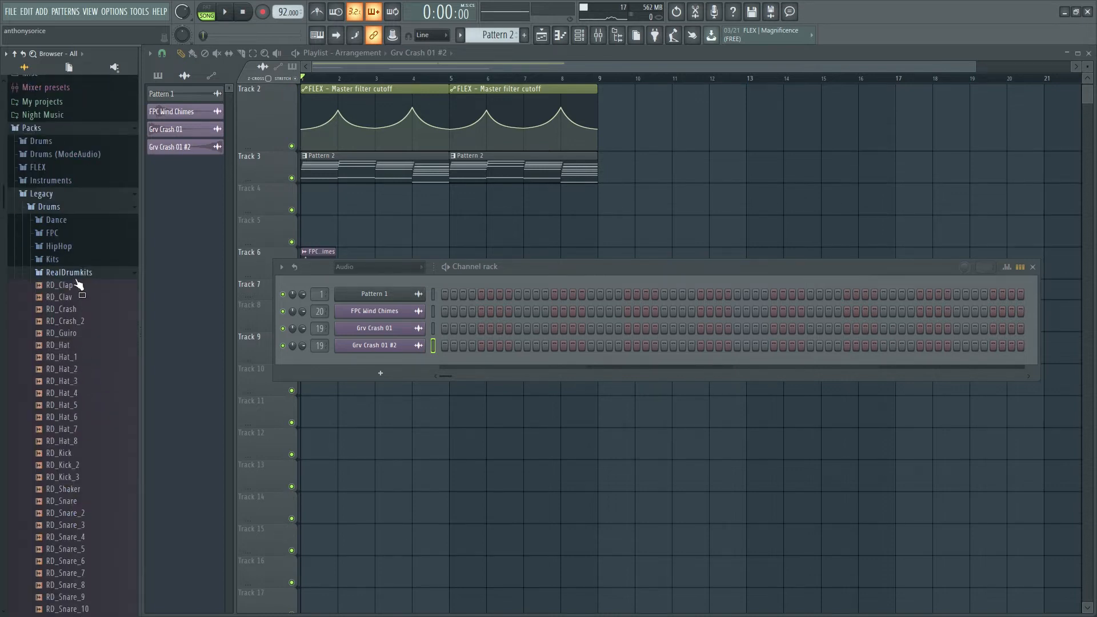
click(77, 273)
click(75, 249)
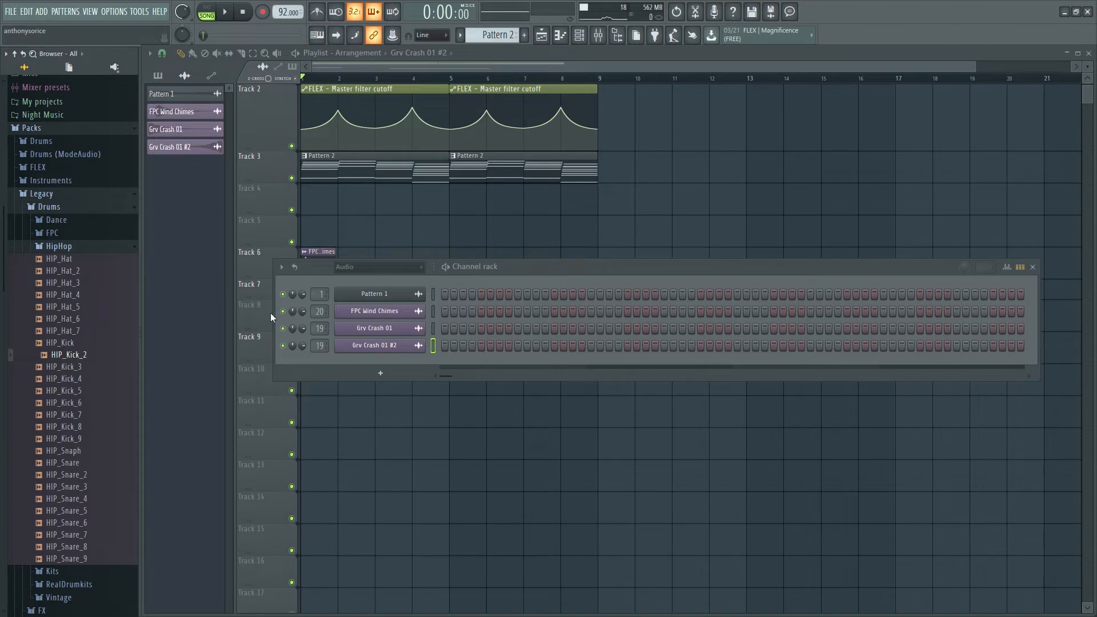
Step: Show the Unsorted channels in the channel rack and add the HIP_Kick_2 sample as a channel below the piano
click(382, 274)
click(369, 316)
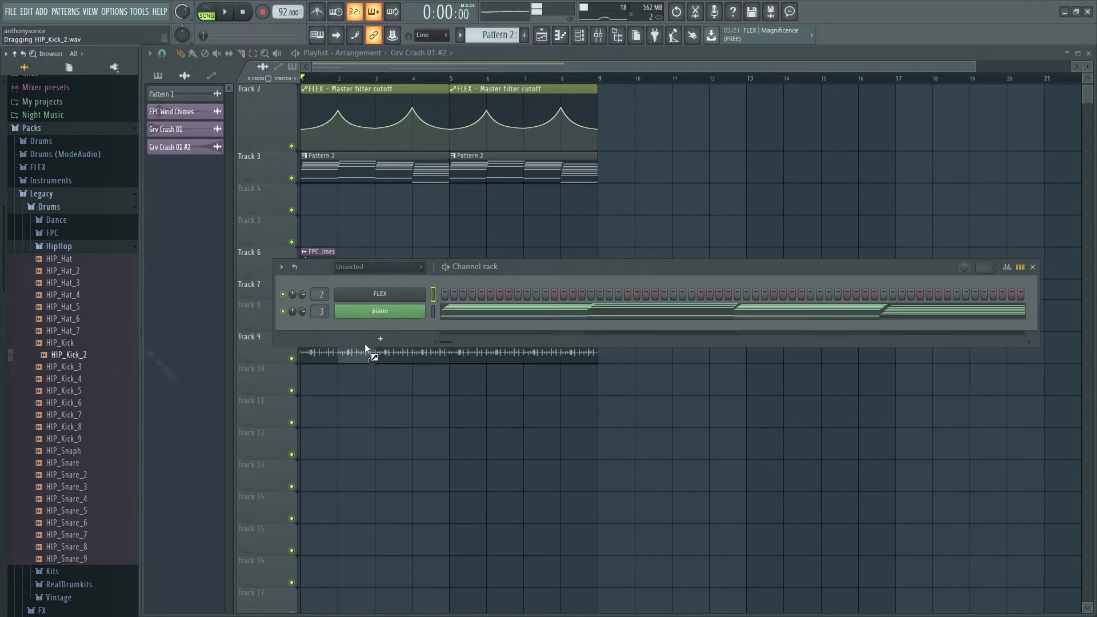
drag(372, 325, 372, 327)
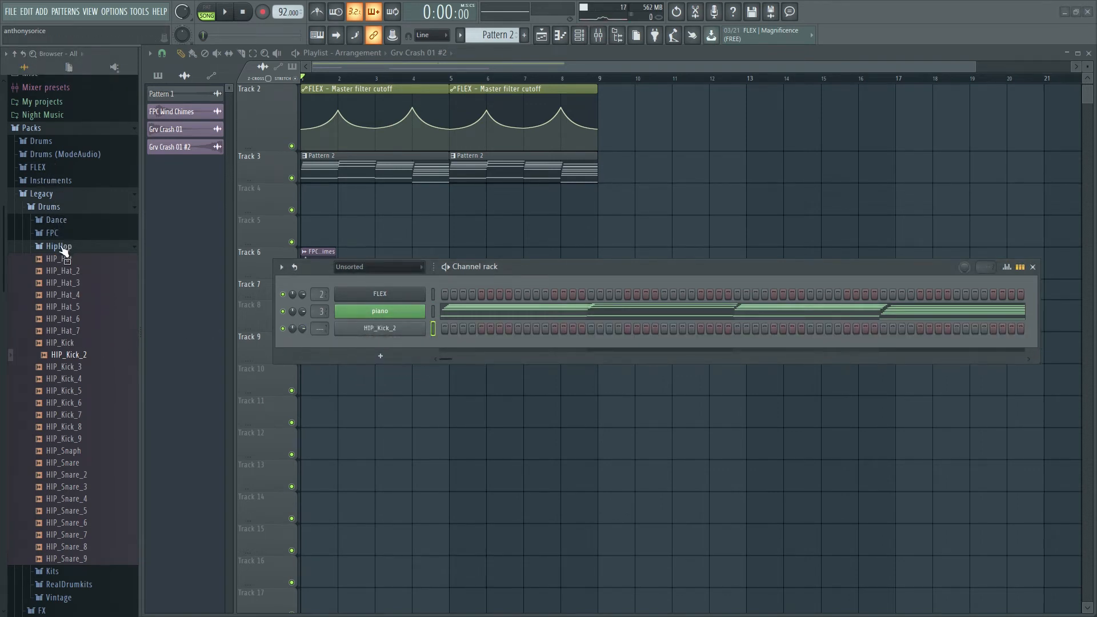
Step: Add the 808 Snare sample from the Drums pack's Snares folder below HIP_Kick_2 in the channel rack, and switch to Pattern 4
click(60, 247)
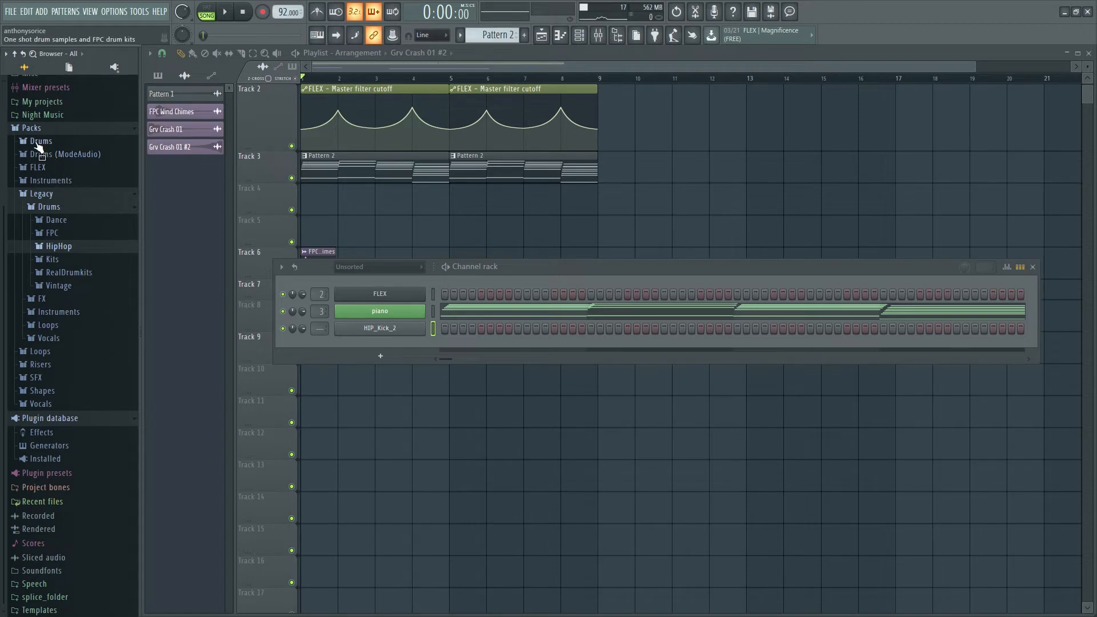
click(38, 143)
click(64, 222)
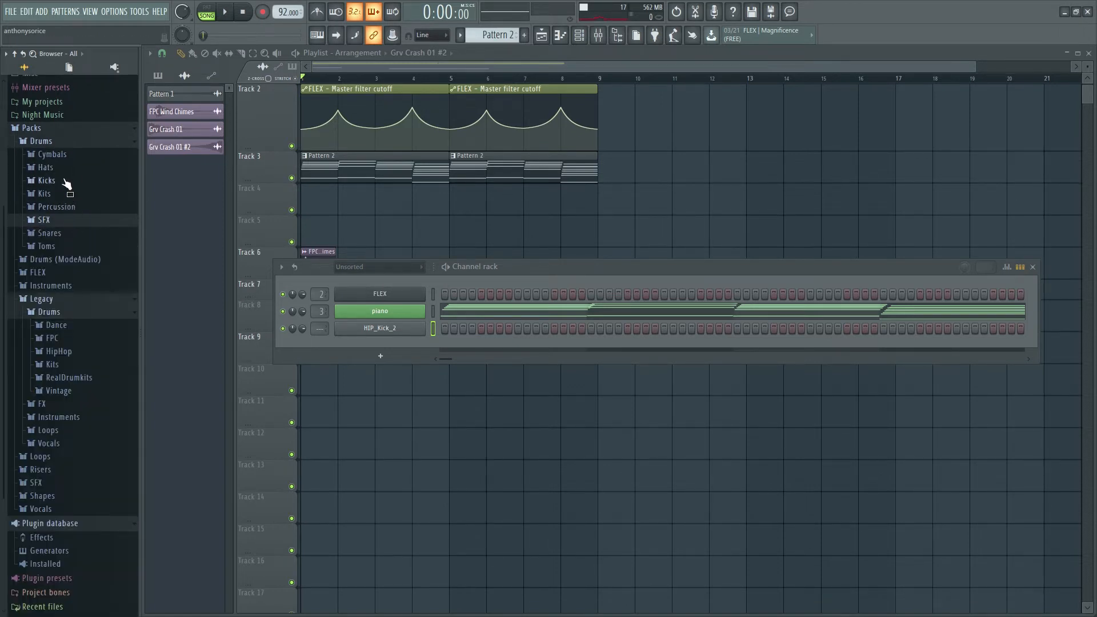
scroll(69, 212, up, 2)
click(89, 305)
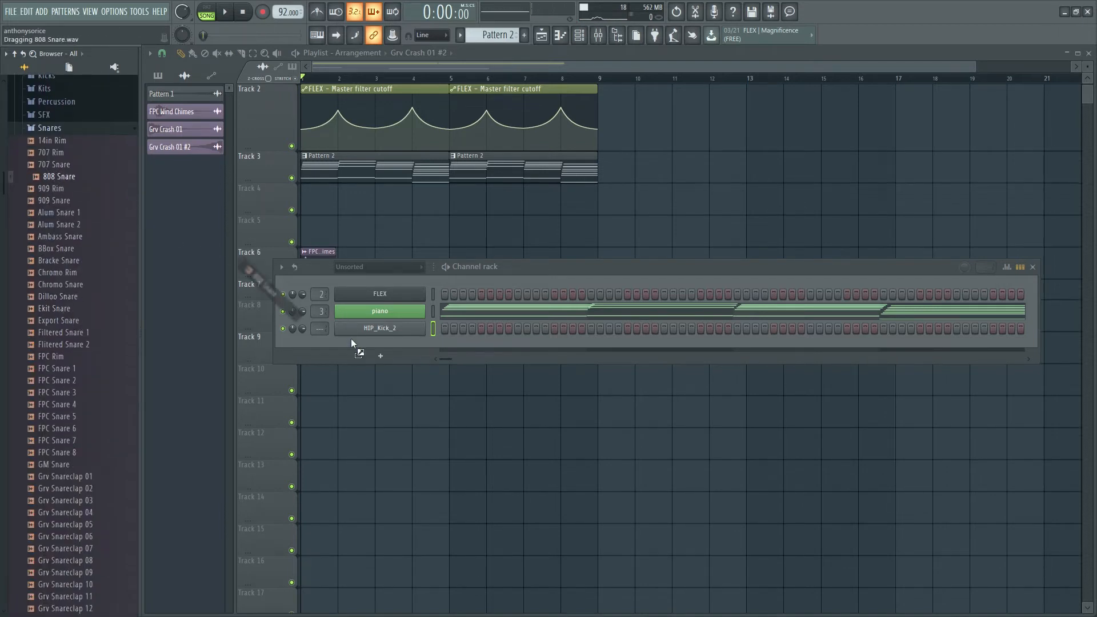
drag(375, 343, 377, 344)
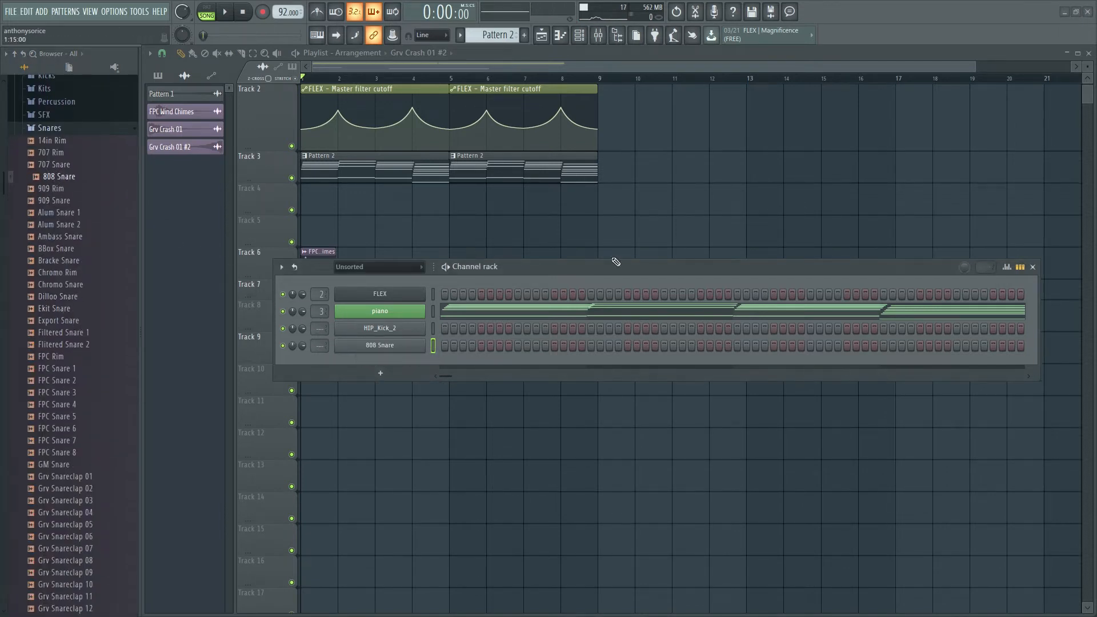
scroll(485, 35, down, 1)
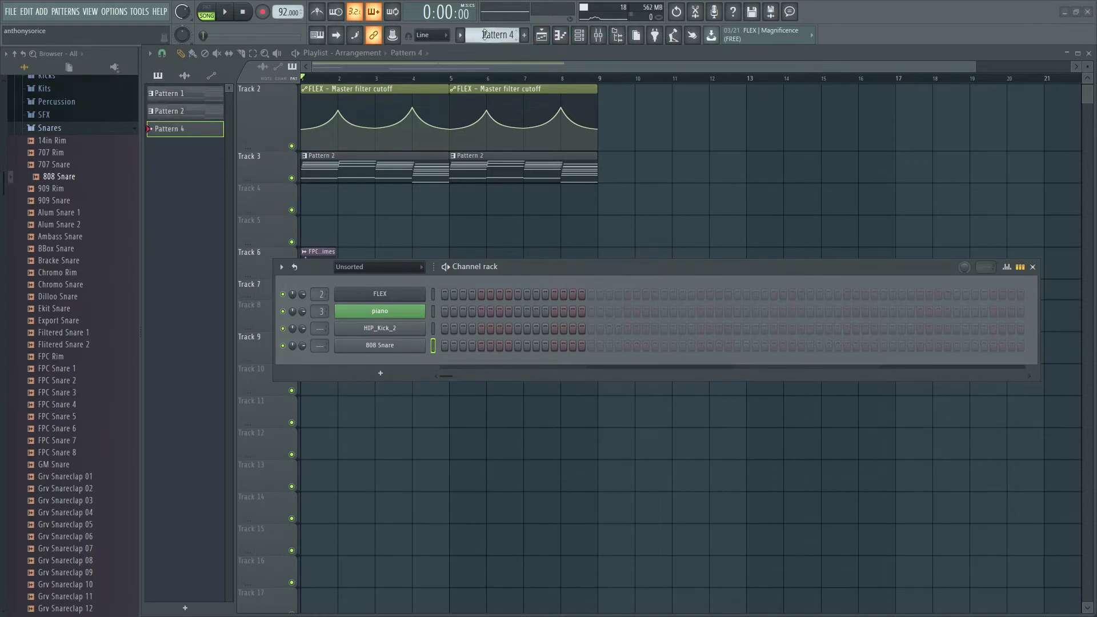
Step: Place Pattern 4 at bar 5 on Track 11, and rename the pattern Drums with a blue colour
key(F6)
click(464, 427)
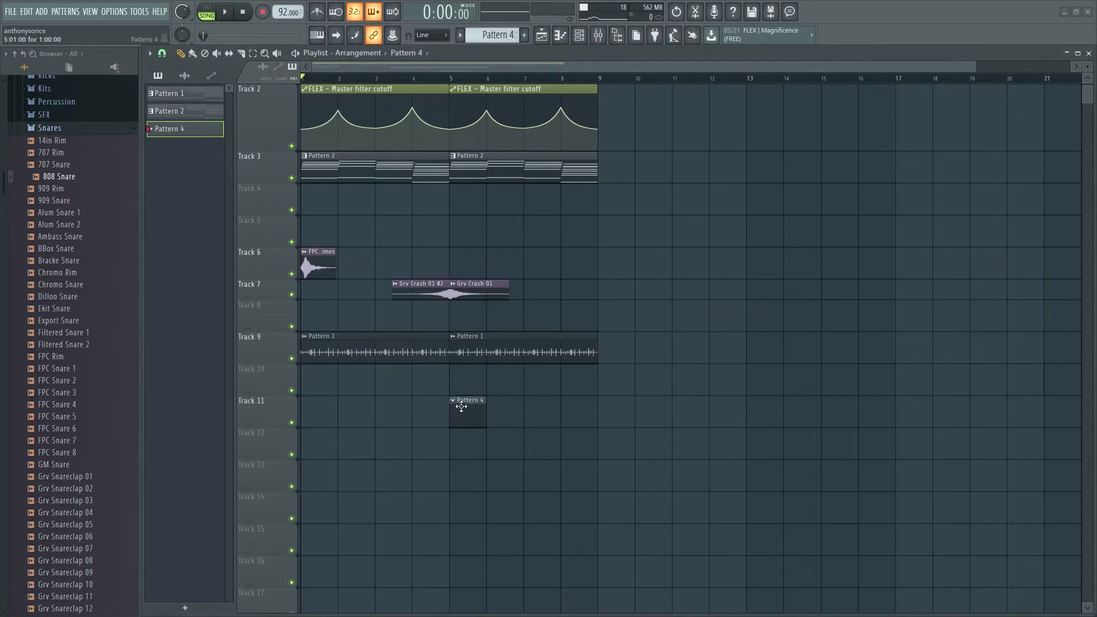
click(454, 401)
click(506, 455)
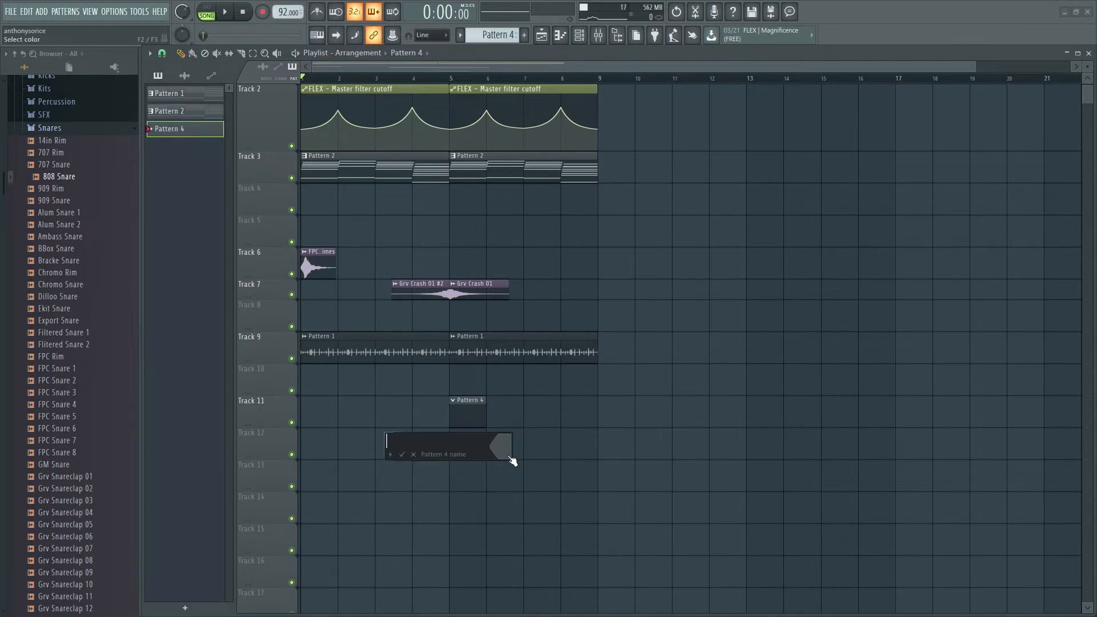
text(Drums)
click(510, 452)
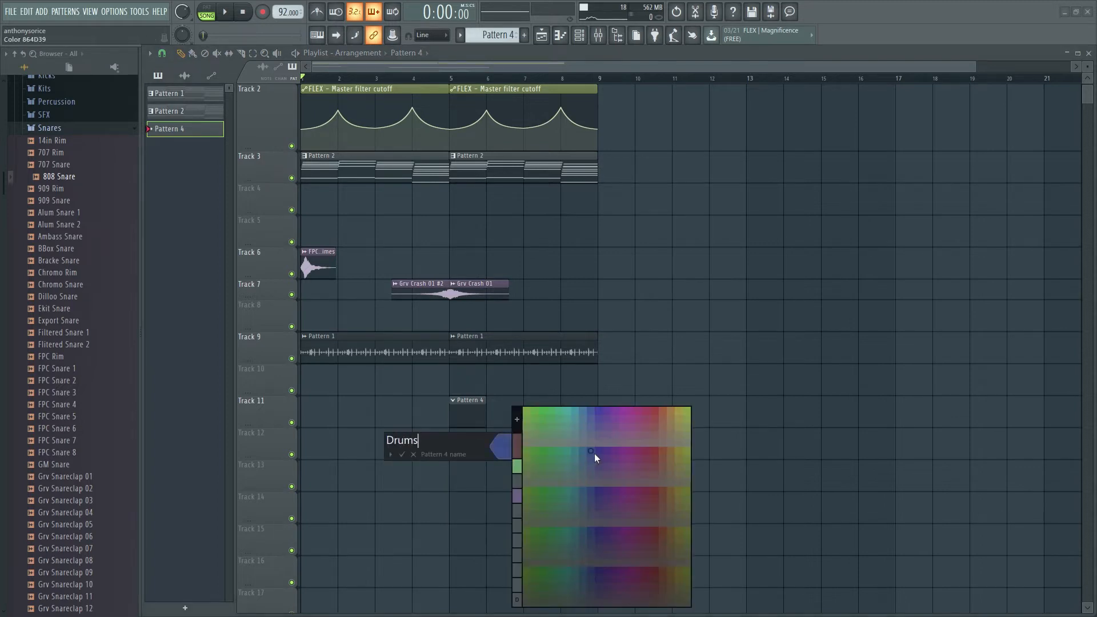
click(594, 454)
click(401, 455)
Step: In the Drums pattern, sequence HIP_Kick_2 on steps 1, 7 and 15 and the 808 Snare on step 9
key(F6)
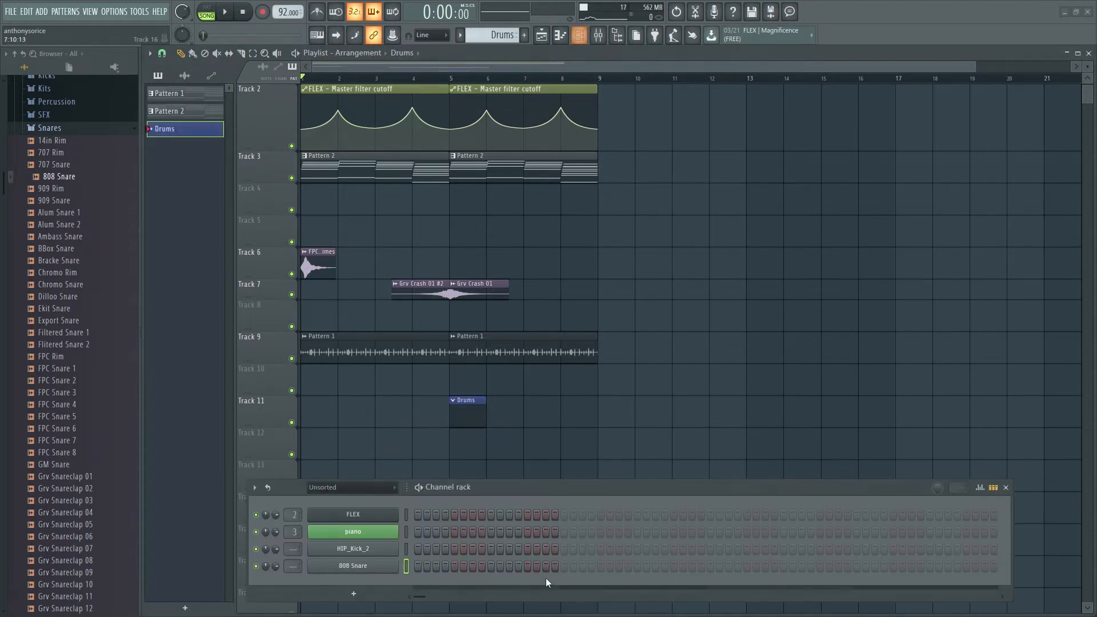
drag(510, 489, 530, 401)
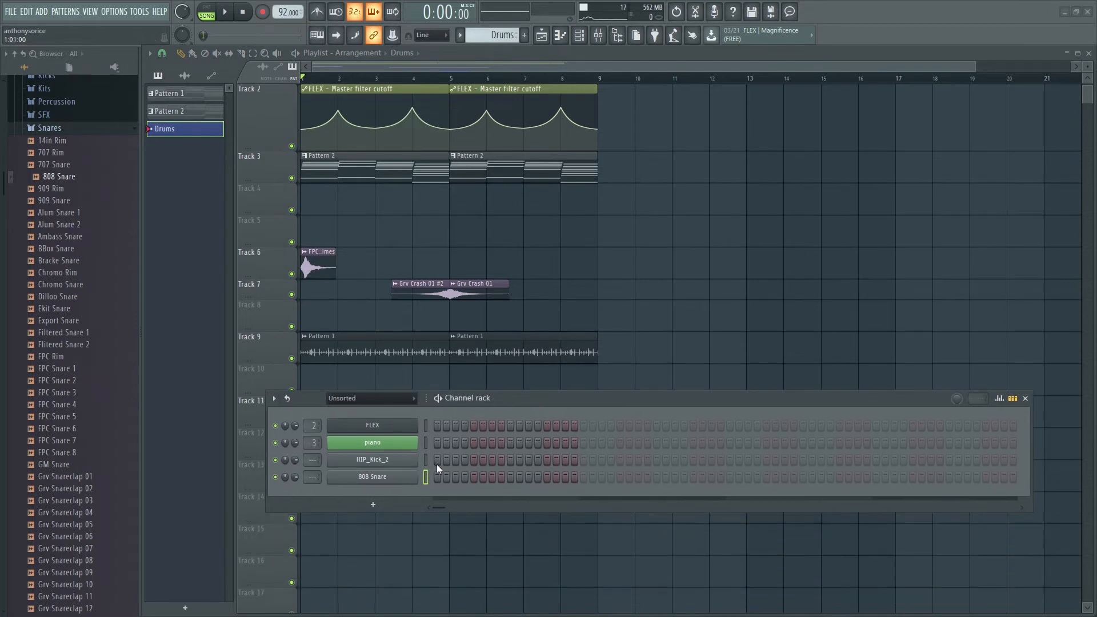
click(491, 460)
click(547, 460)
click(565, 460)
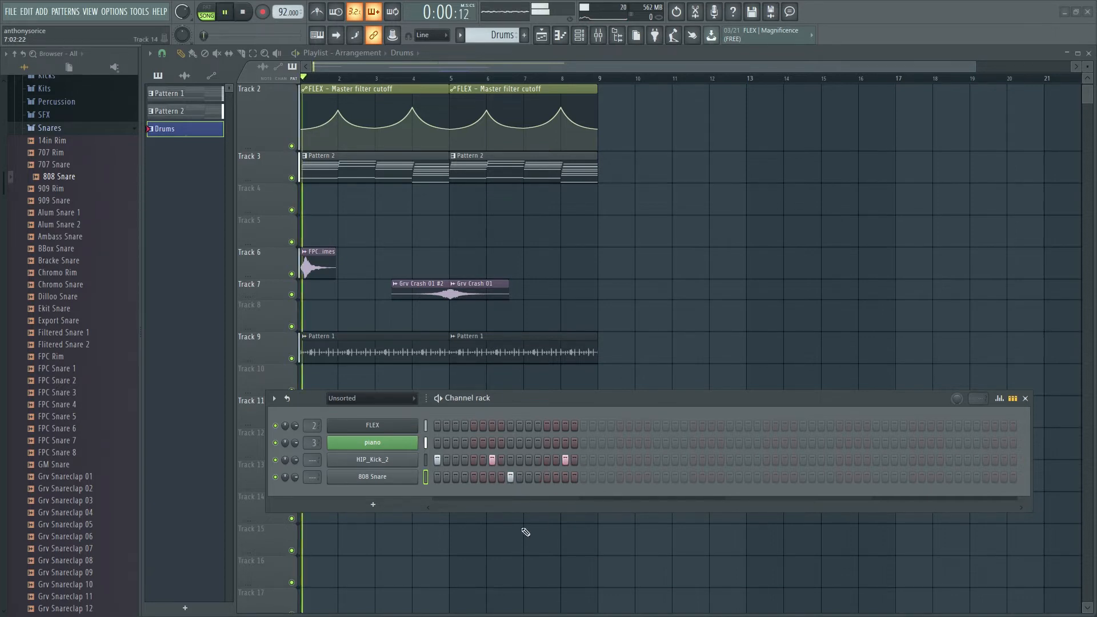
Step: Play the song from bar 5 to hear the drums, and place a second Drums clip at bar 6
click(451, 81)
key(space)
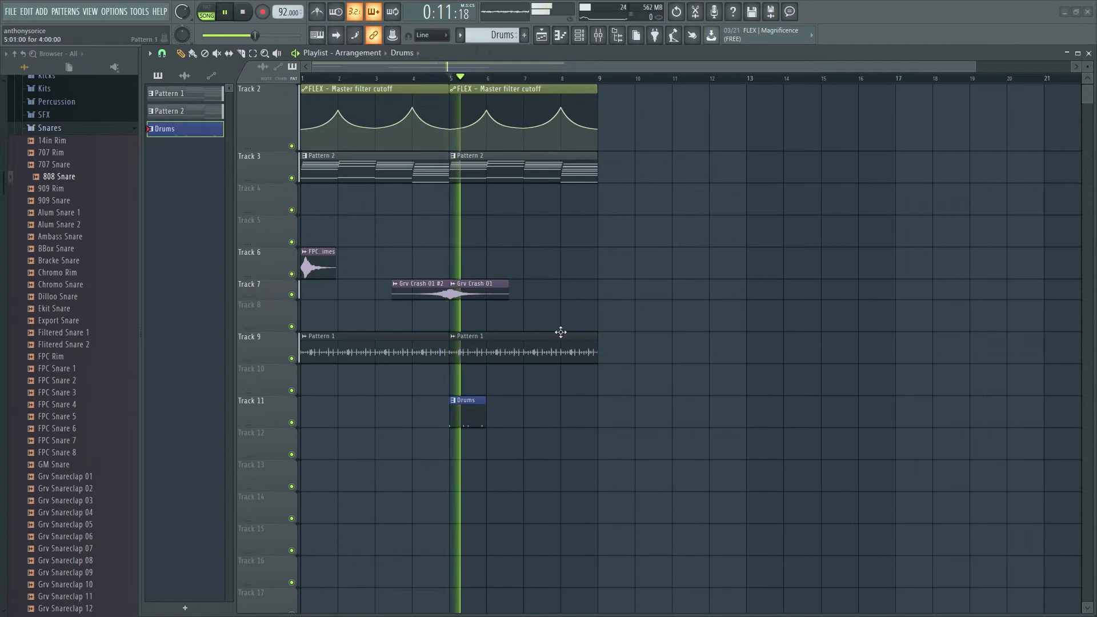
key(space)
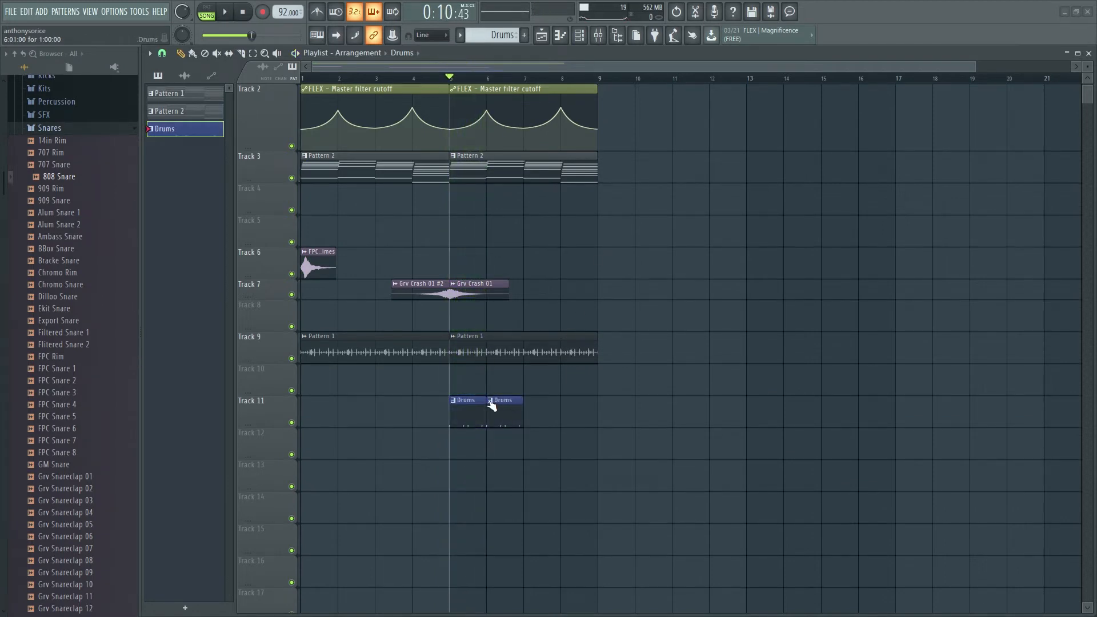
Step: Make the Drums clip at bar 6 unique and add a HIP_Kick_2 hit on step 16 of the new pattern
click(490, 402)
click(527, 473)
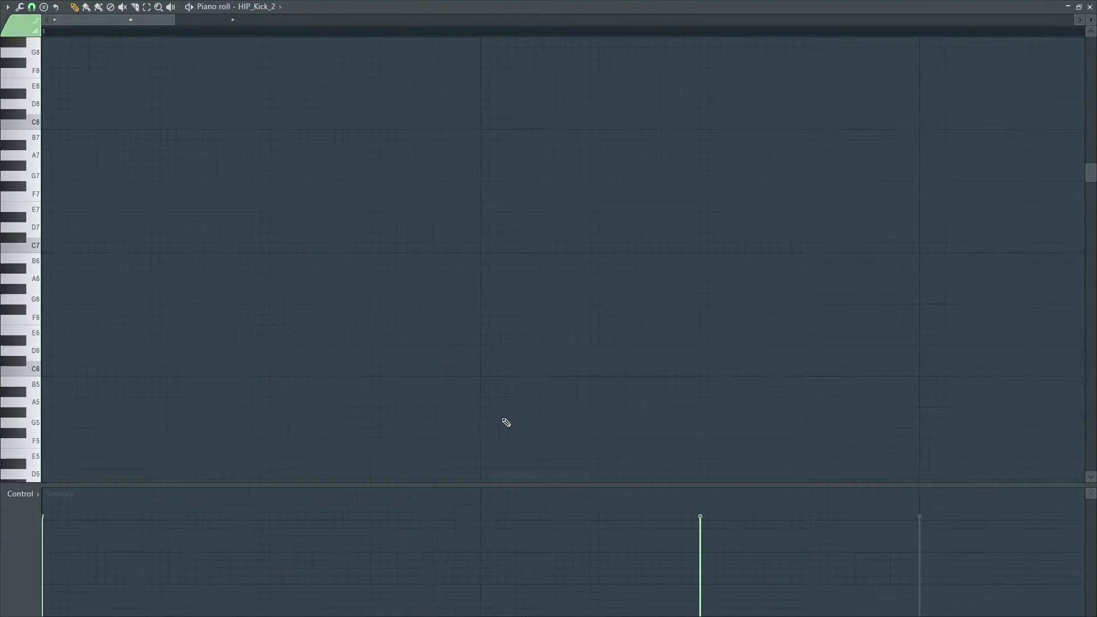
key(F6)
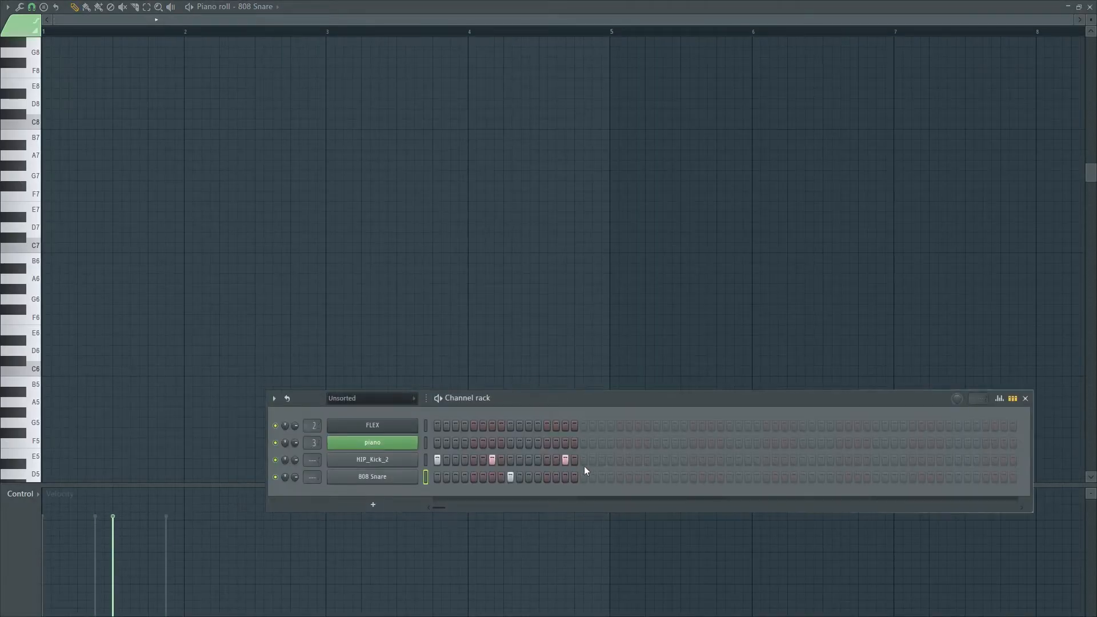
click(1094, 5)
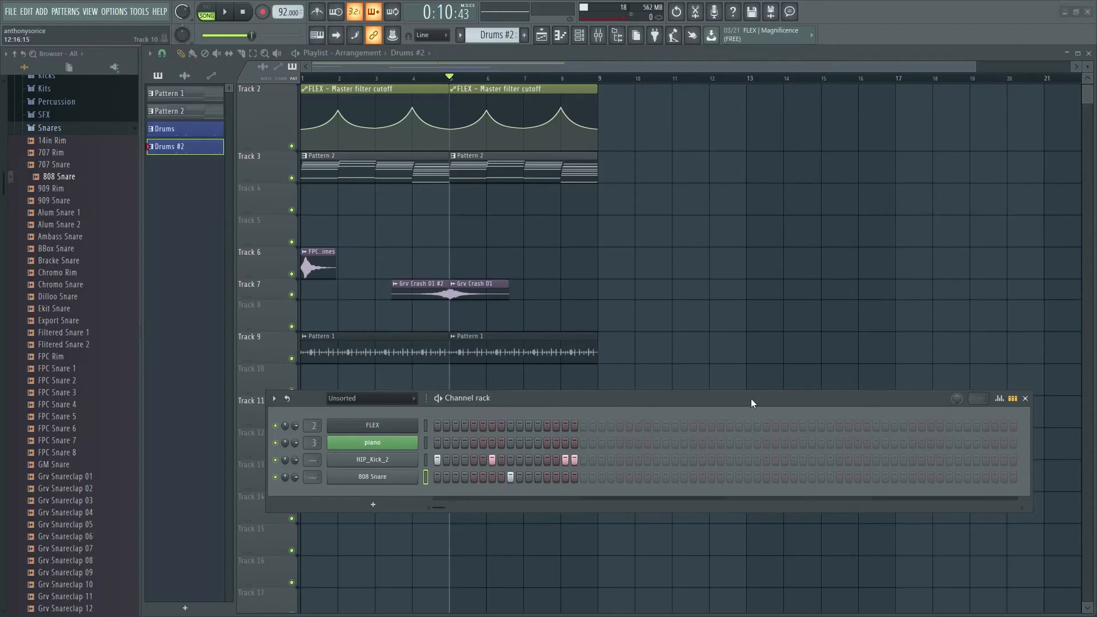
Step: Duplicate the Drums and Drums #2 clips on Track 11 to fill bars 7 and 8
drag(751, 400, 741, 547)
drag(556, 455, 464, 412)
drag(472, 412, 582, 411)
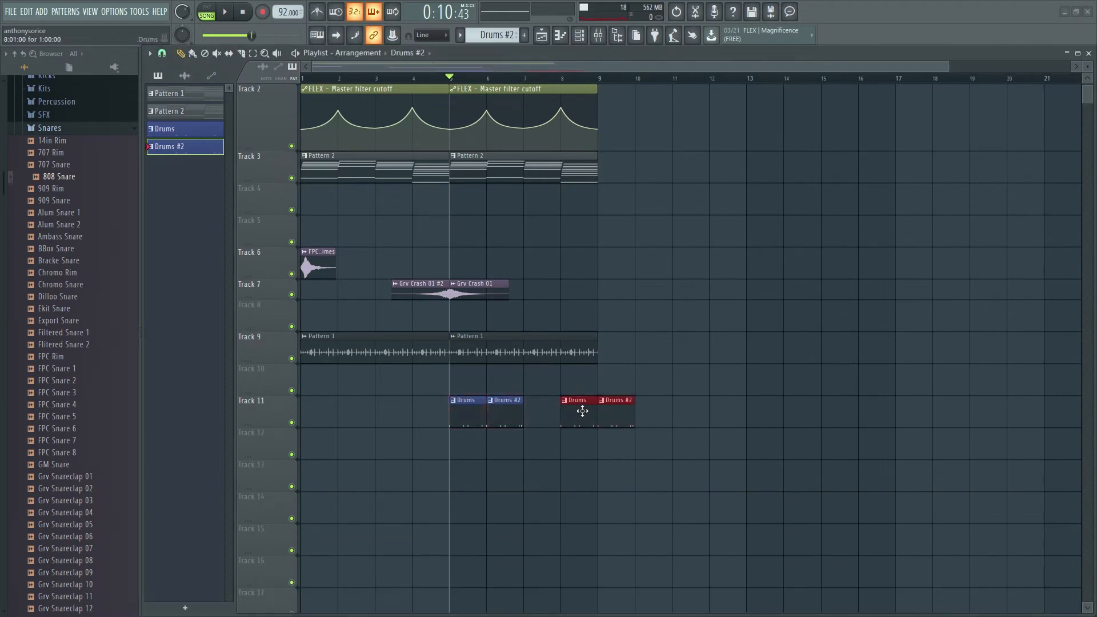
Step: Change the Drums #2 pattern's colour to a lighter blue
right_click(495, 401)
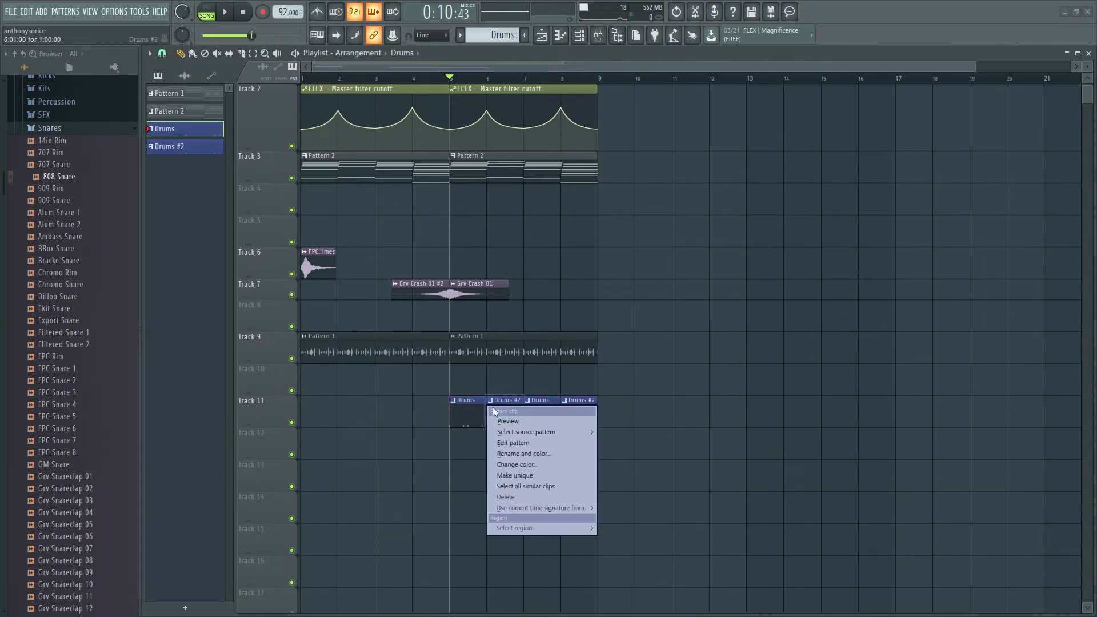
click(533, 464)
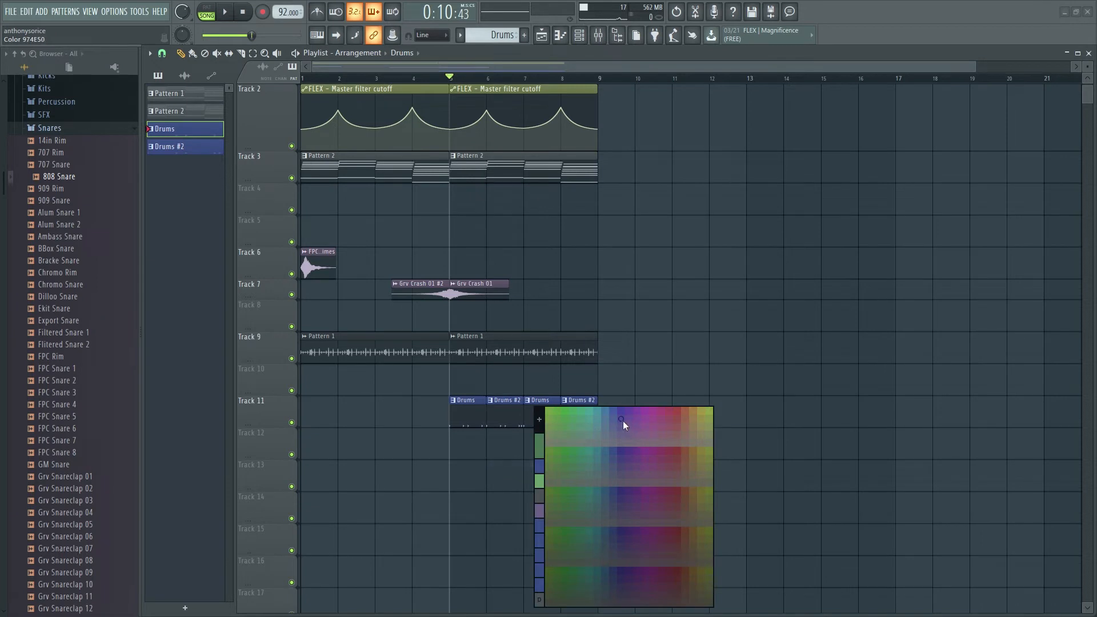
click(578, 424)
Step: Play the song from bar 5 to hear the four drum clips with the other tracks
key(space)
scroll(585, 509, up, 1)
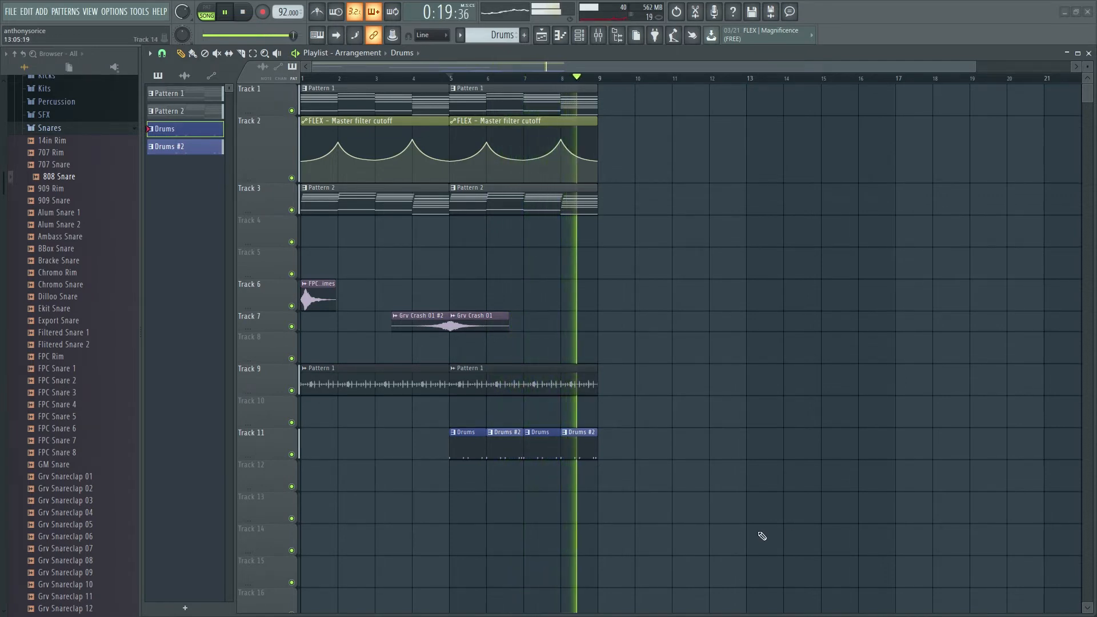
key(space)
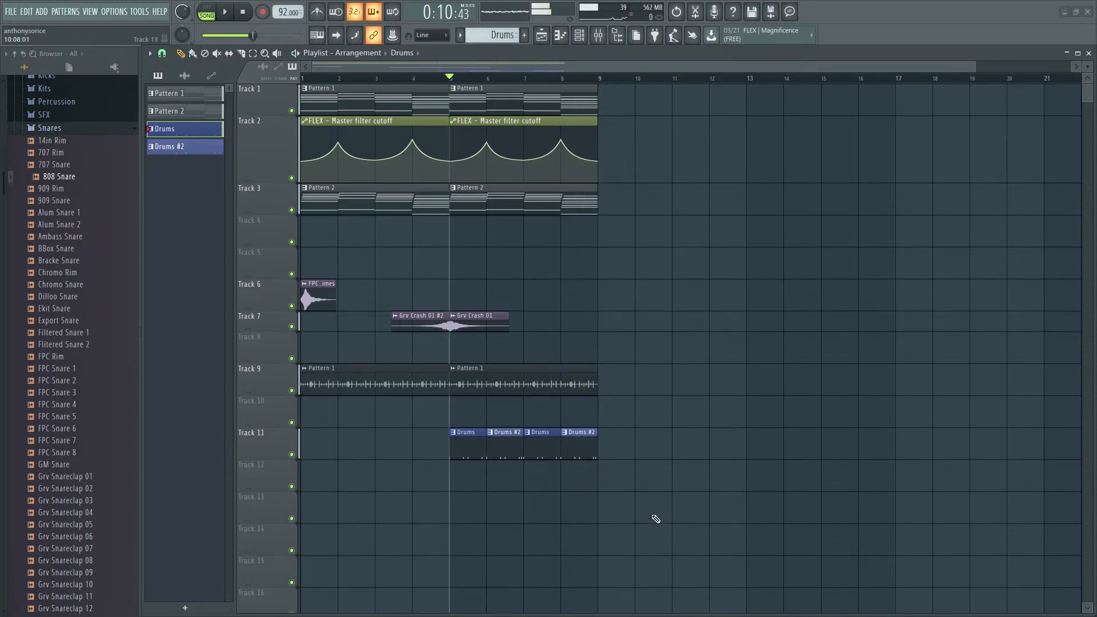
Step: Duplicate all the clips starting in bars 5 to 8 into bars 9 to 12, and clear the selection
drag(626, 404, 460, 117)
ctrl+click(730, 435)
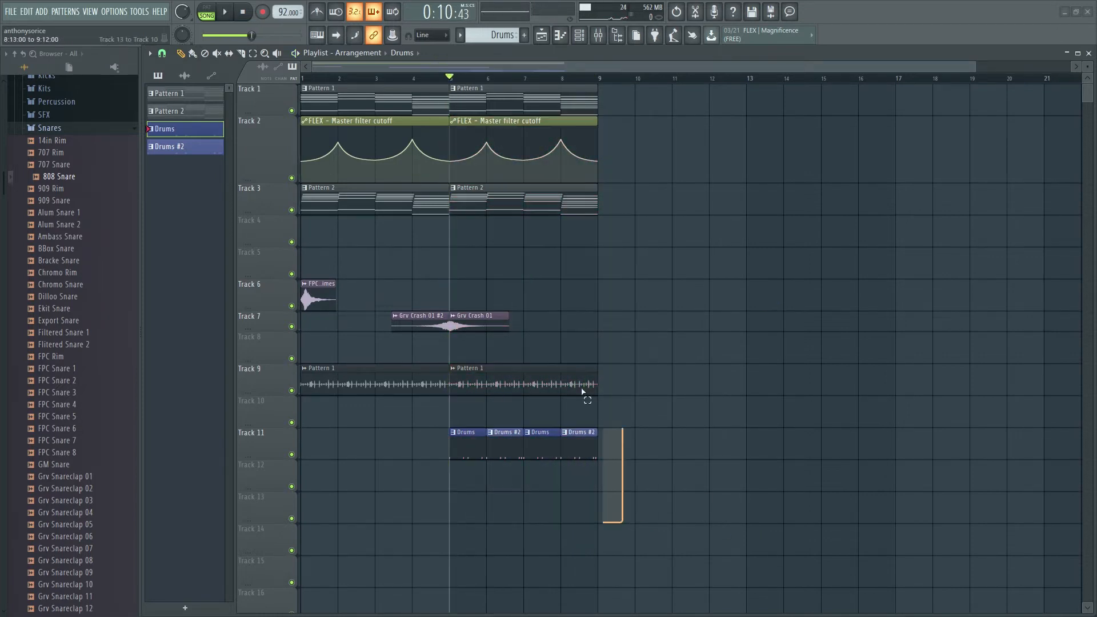
drag(582, 392, 460, 85)
key(ctrl+b)
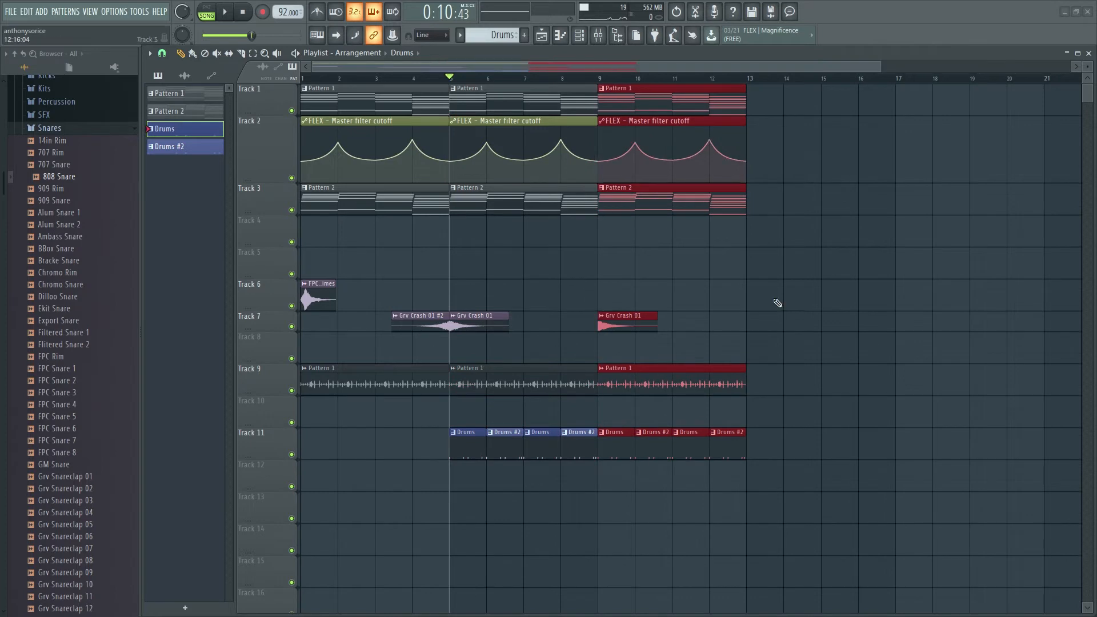
ctrl+click(778, 366)
Step: Play the extended arrangement from bar 5 through the duplicated section
key(space)
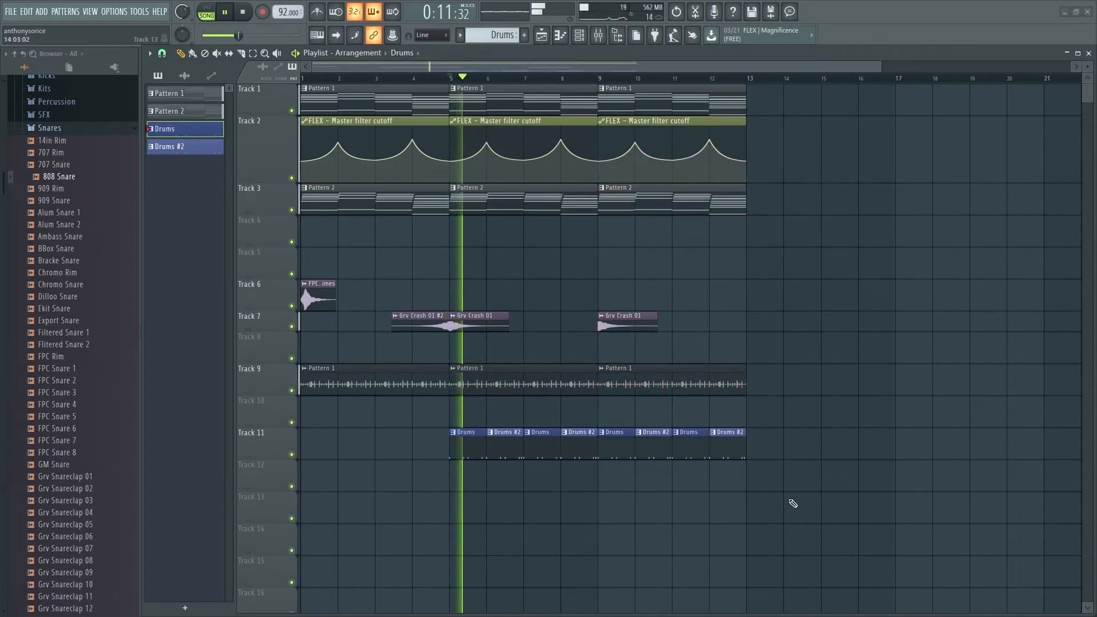
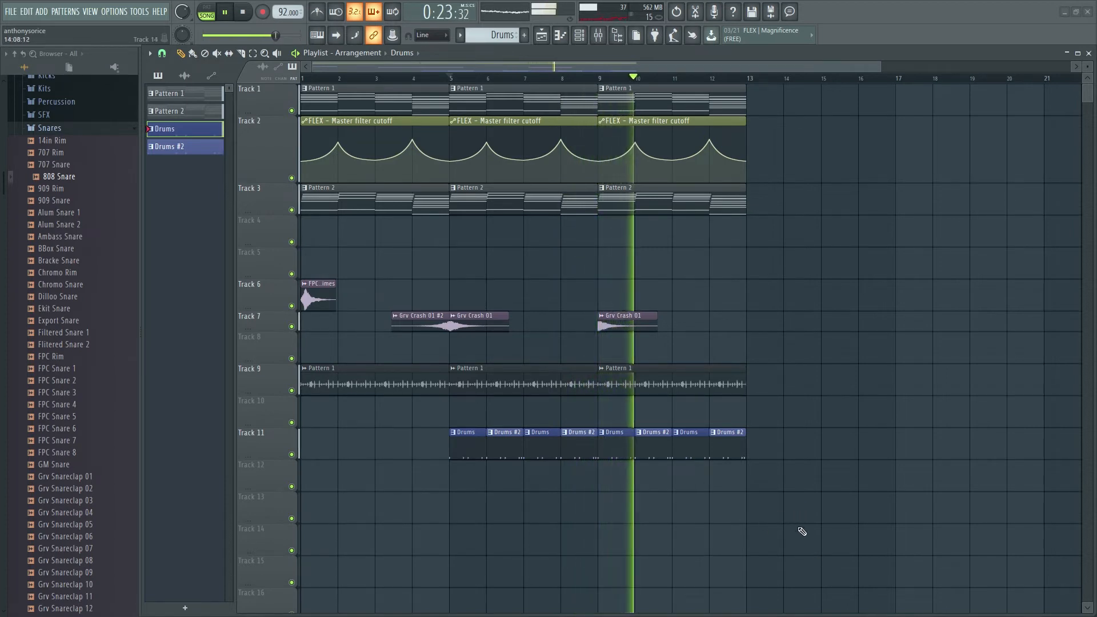
scroll(710, 508, down, 1)
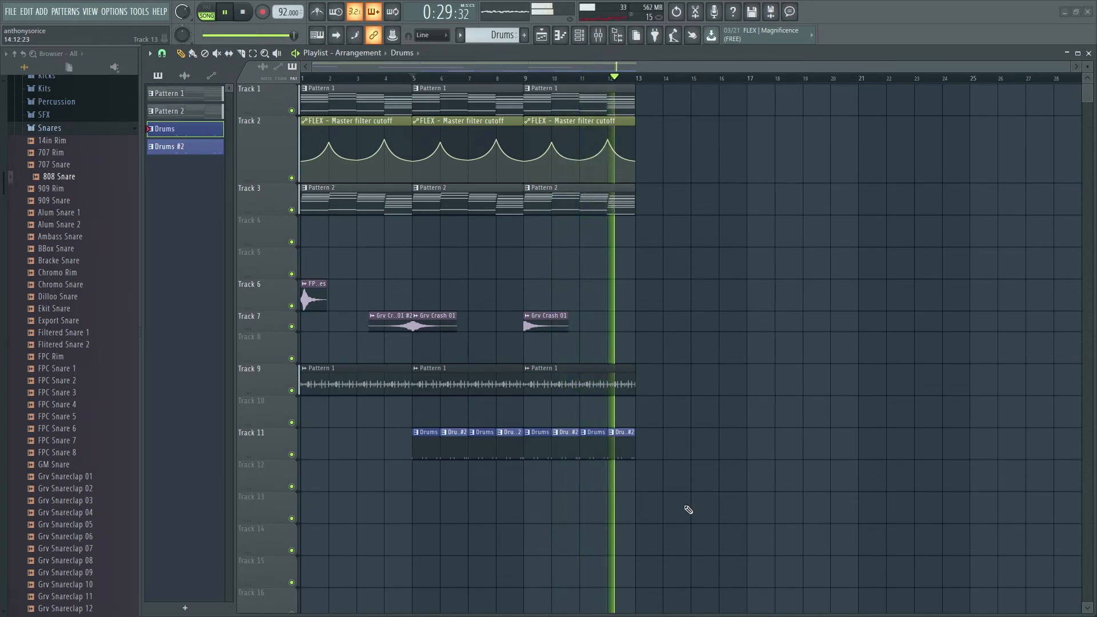
key(space)
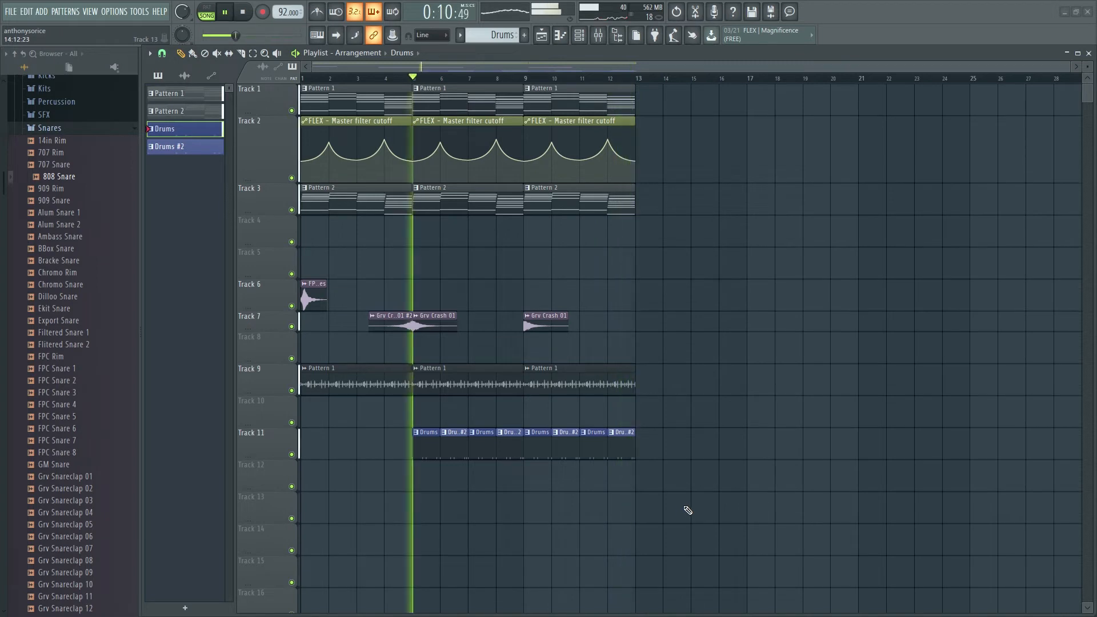
Step: Open the Percussion folder of the Drums pack in the browser and pick the FPC Tamb sample
scroll(743, 392, down, 2)
scroll(760, 400, up, 2)
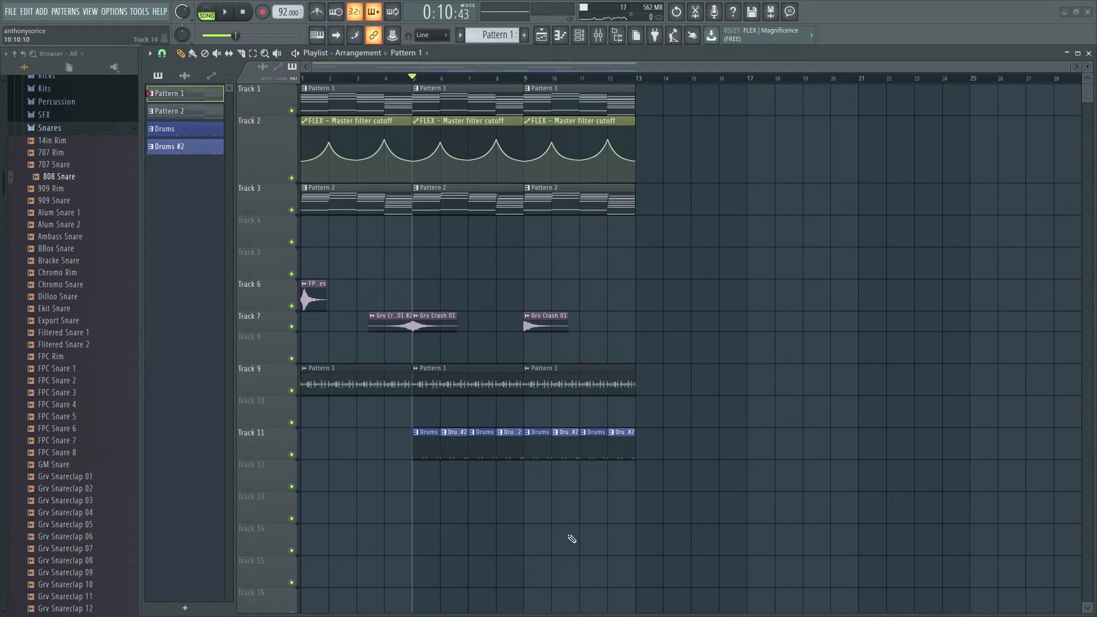
scroll(52, 283, up, 4)
click(57, 276)
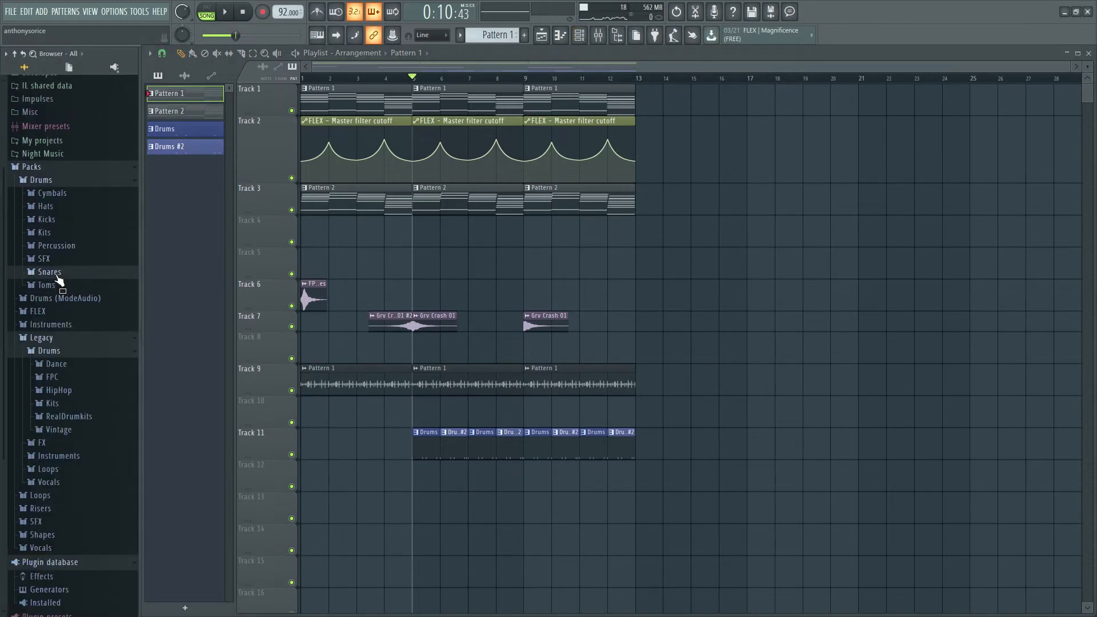
click(59, 245)
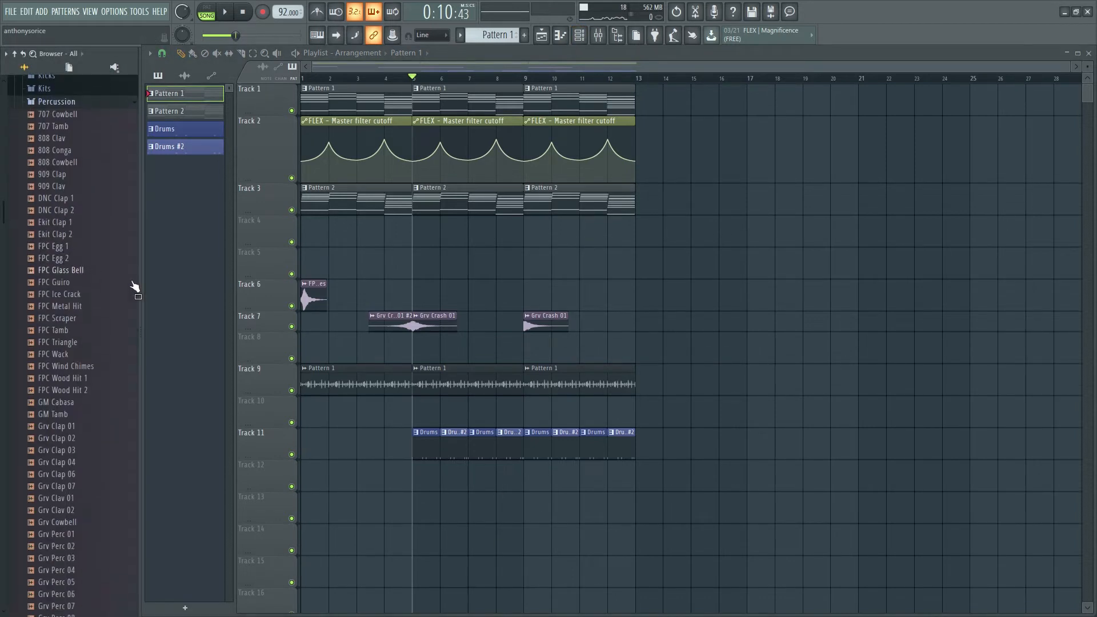
click(79, 333)
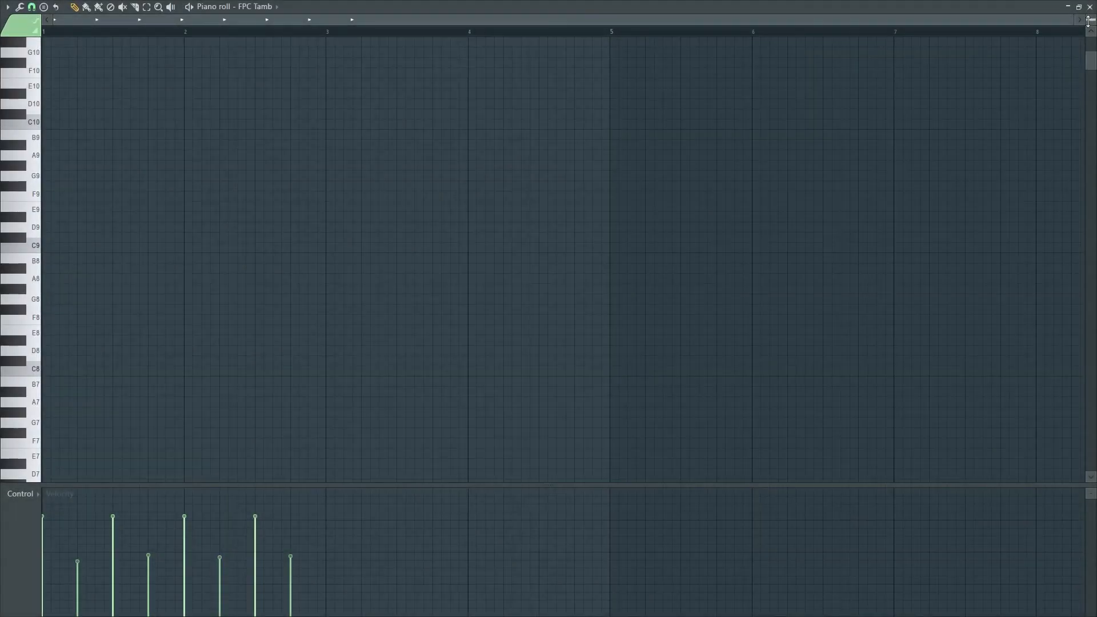
Step: Route the FPC Tamb channel to mixer track 13 and load Fruity Reeverb 2 in its first slot with an adjusted low cut
click(1077, 14)
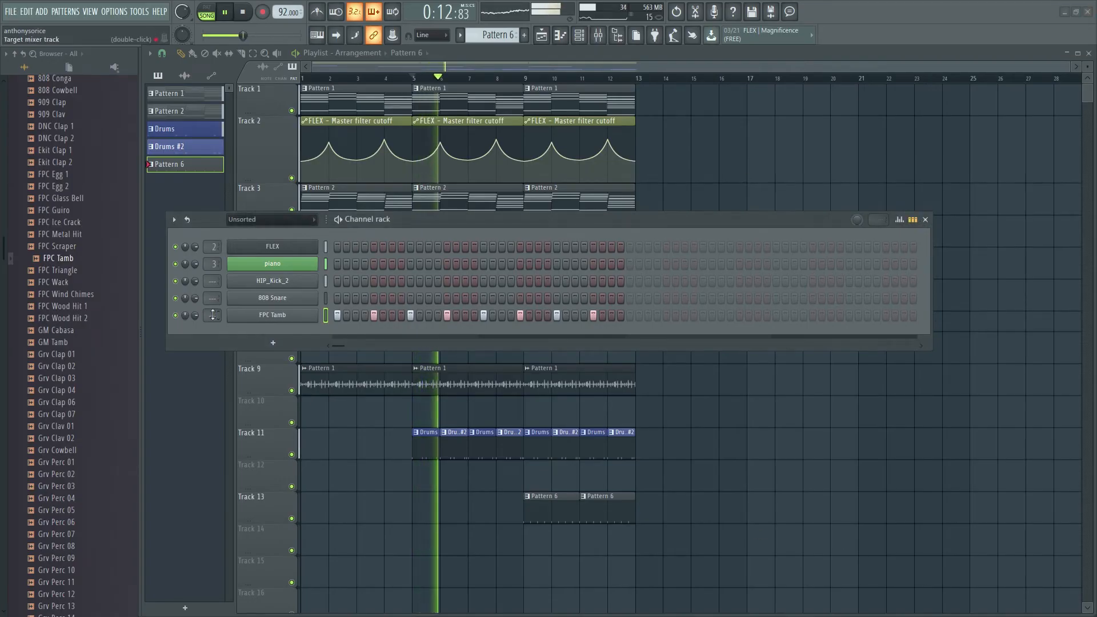
drag(213, 315, 213, 278)
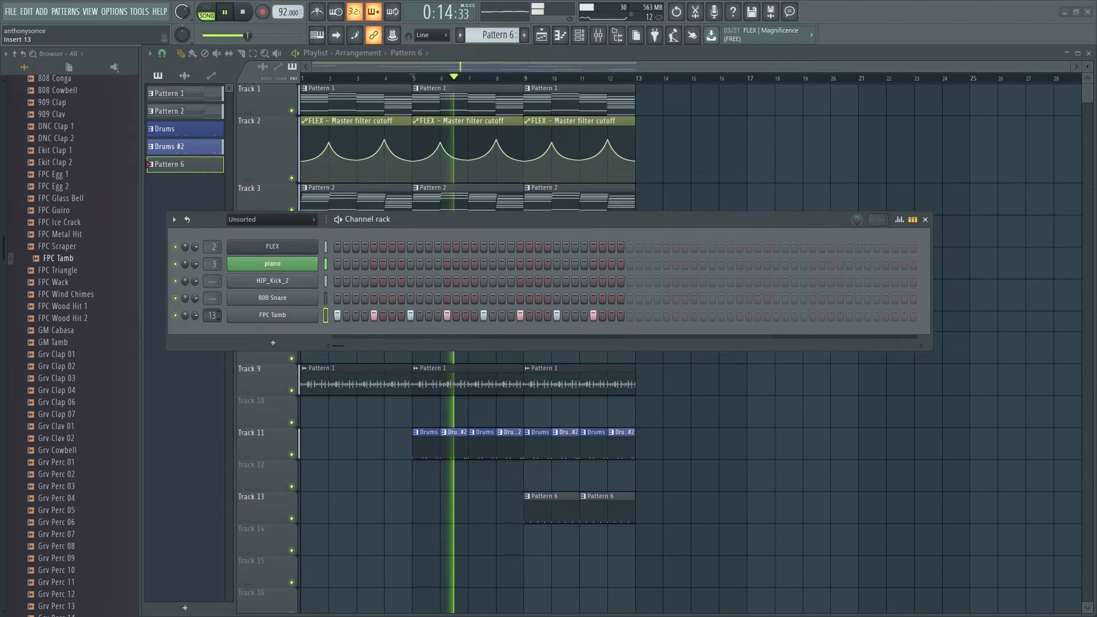
double_click(211, 315)
click(937, 382)
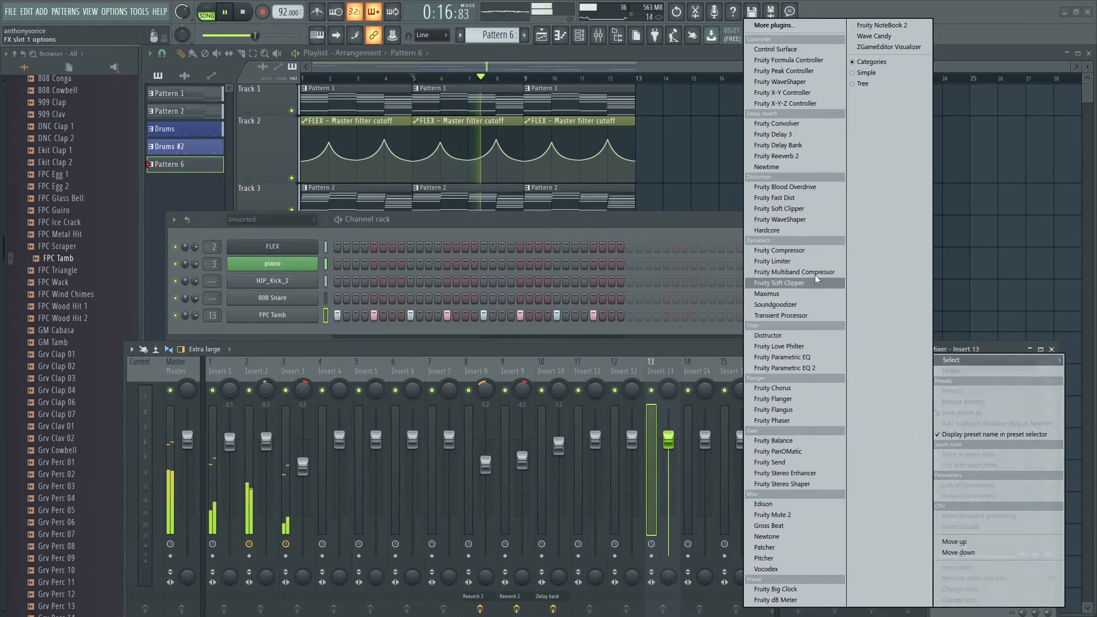
click(779, 156)
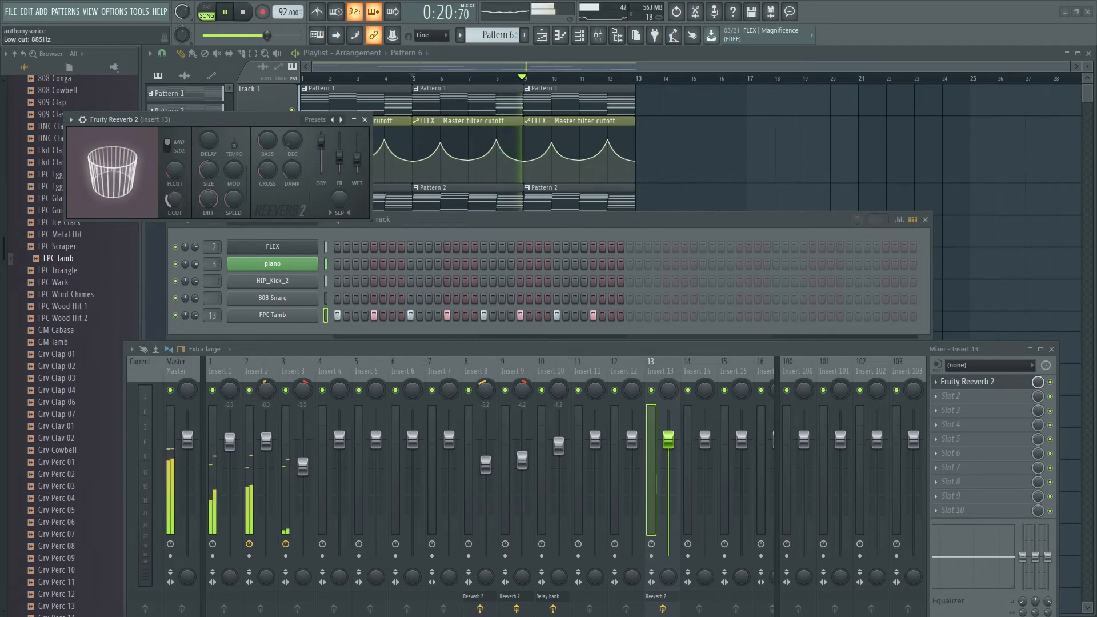
drag(174, 199, 179, 201)
Step: Pan mixer insert 13 to the left and lower its volume
drag(195, 315, 185, 324)
drag(667, 391, 668, 409)
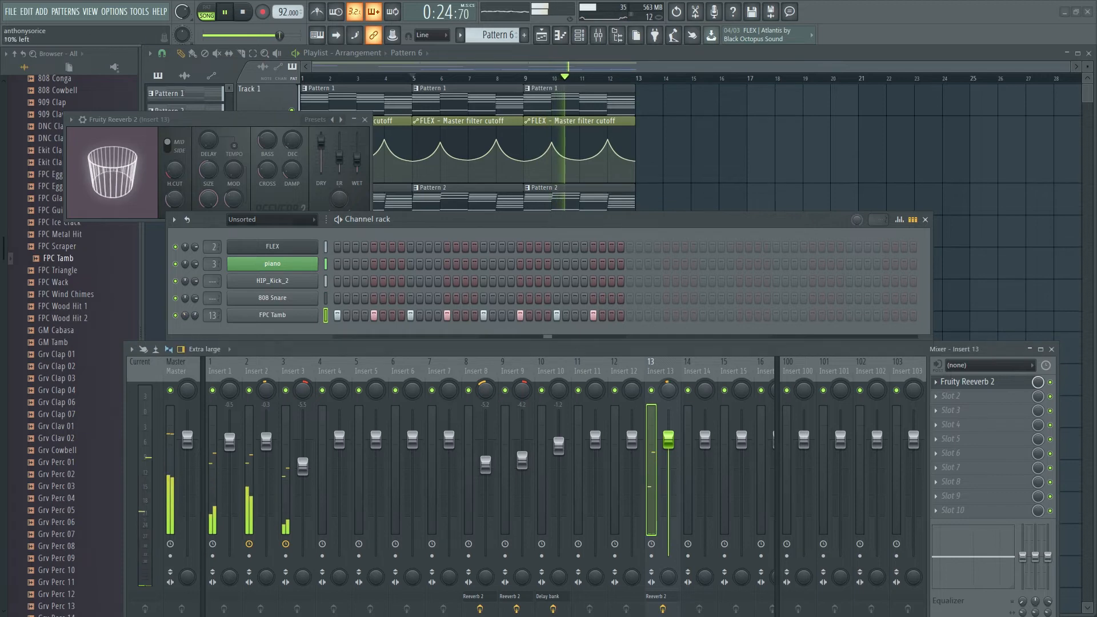
drag(668, 456, 668, 476)
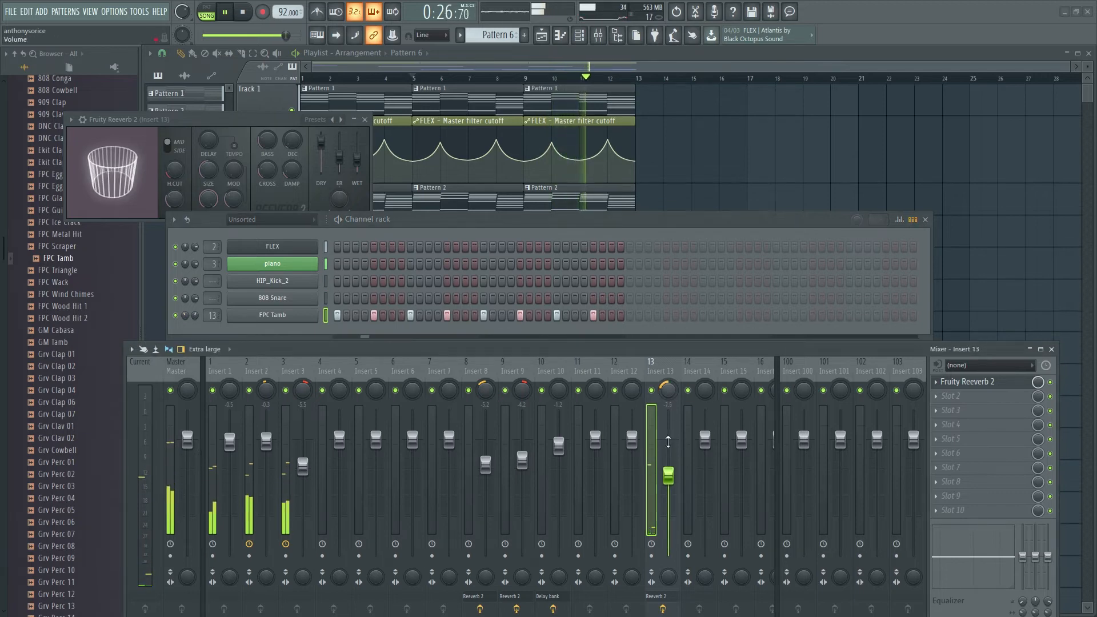
click(925, 219)
click(1051, 349)
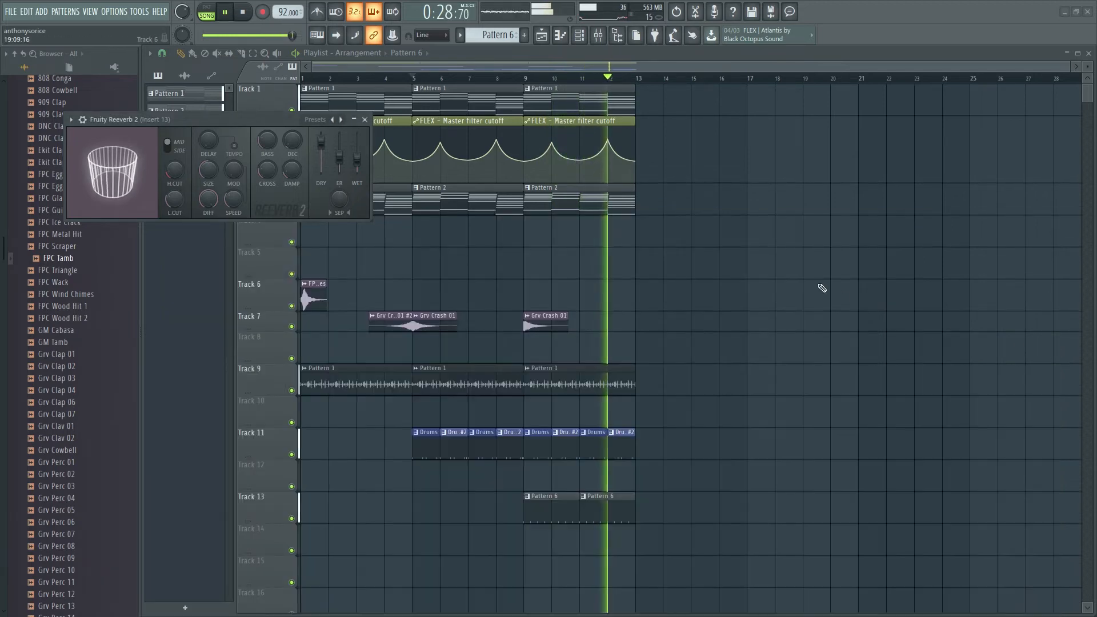
Step: Play the arrangement from bar 5 to check the tambourine in the mix
click(822, 286)
key(space)
key(space)
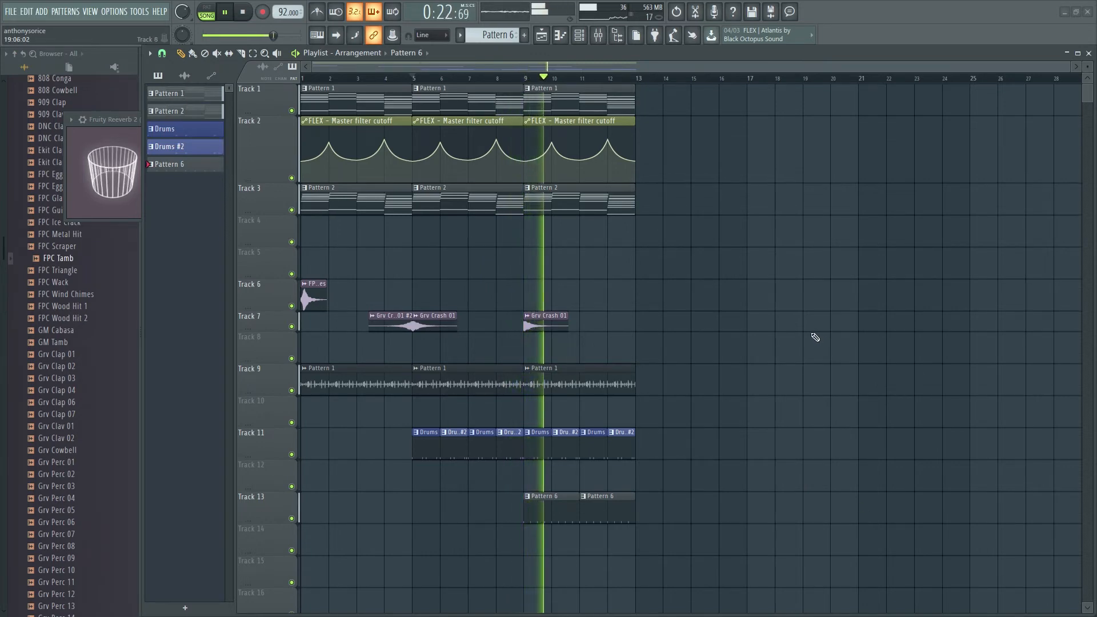
key(space)
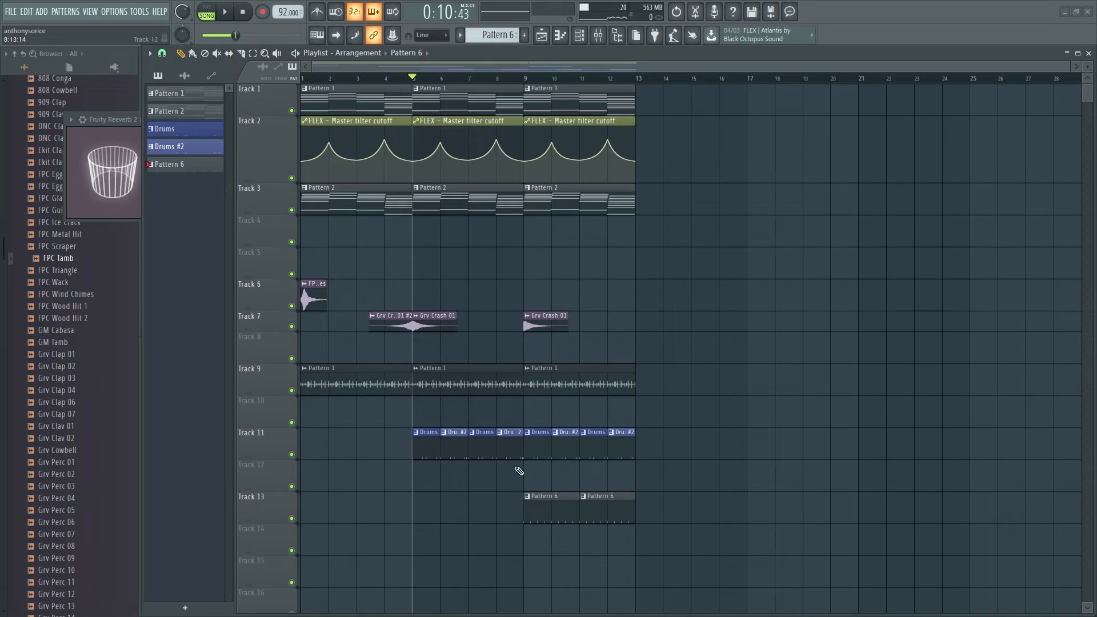
Step: Duplicate all playlist clips in bars 5 to 12 directly behind themselves, starting at bar 13
drag(651, 542, 439, 101)
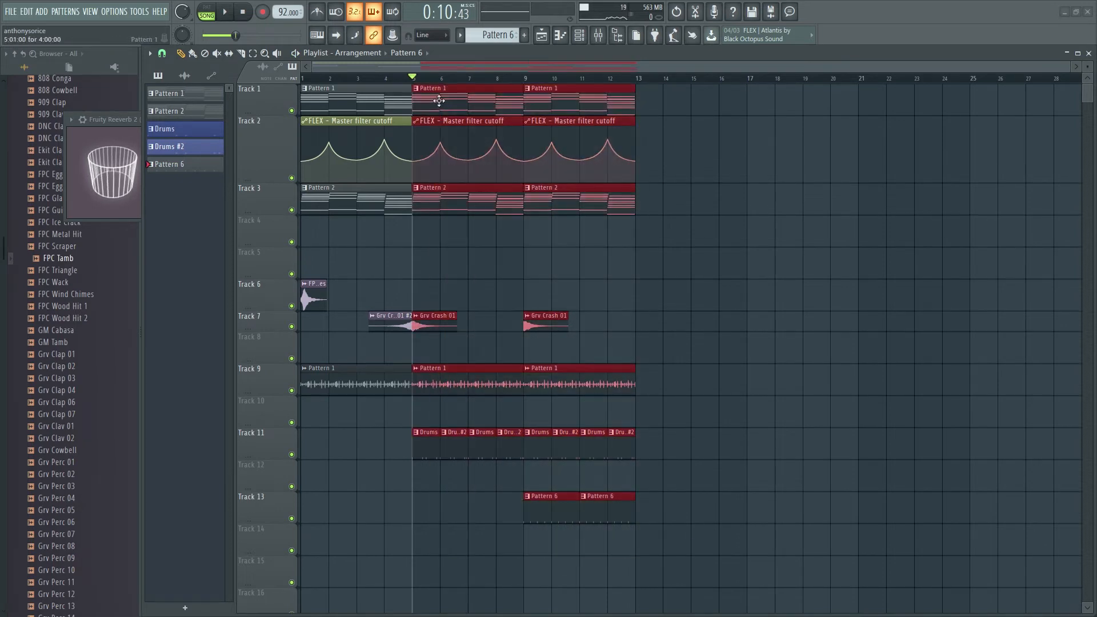
click(725, 203)
drag(637, 575, 652, 102)
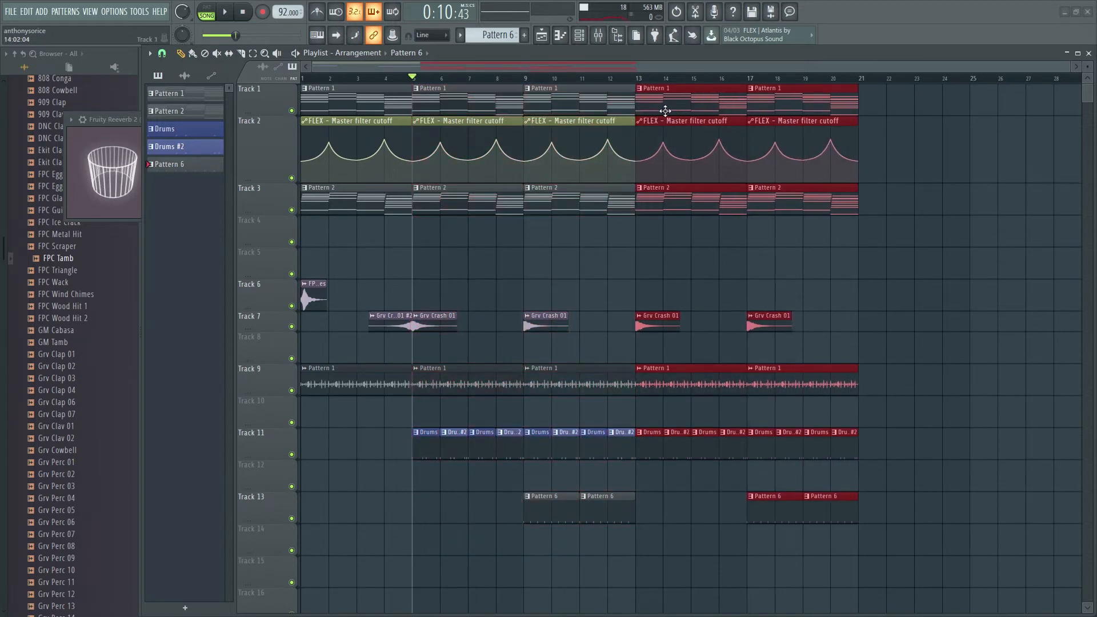
click(979, 309)
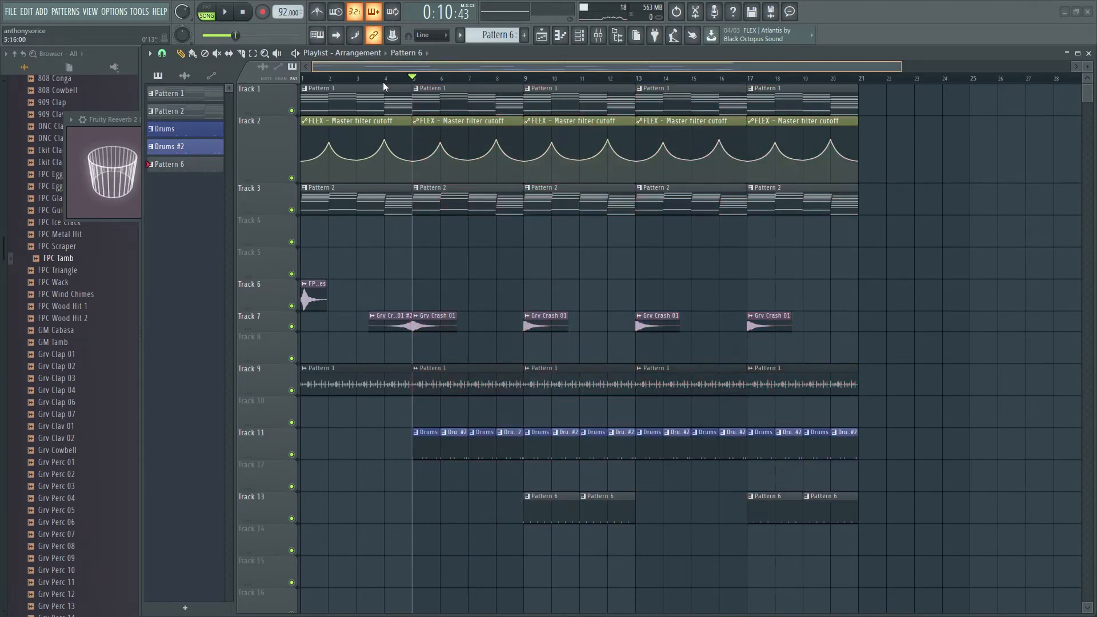
Step: Add a Sawer synthesizer channel to the channel rack
scroll(886, 556, down, 5)
key(F6)
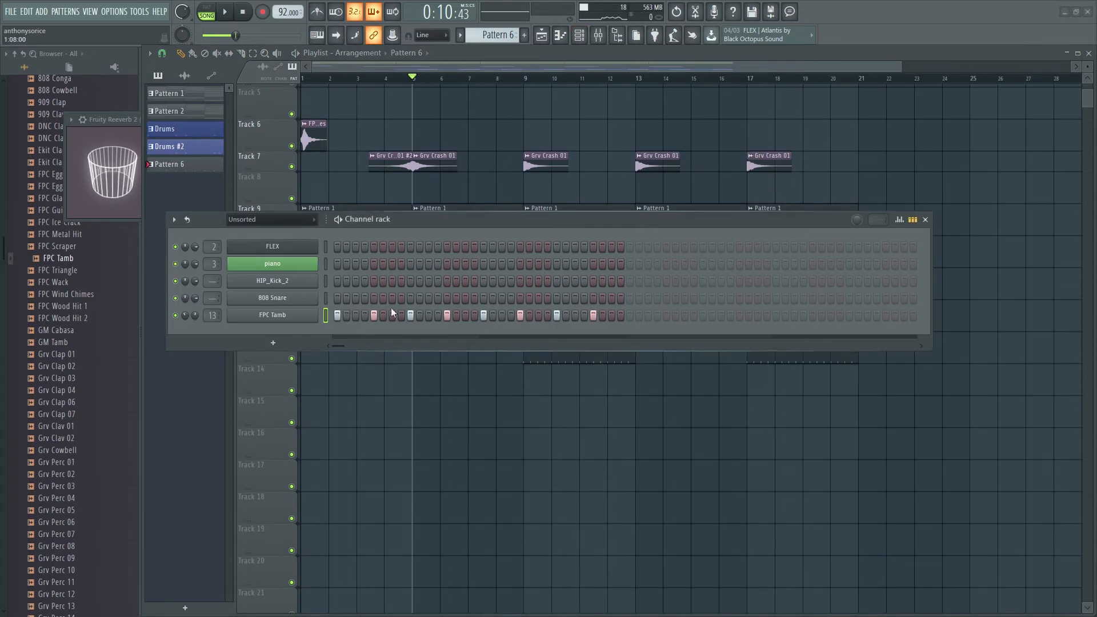
drag(440, 221, 476, 302)
click(328, 421)
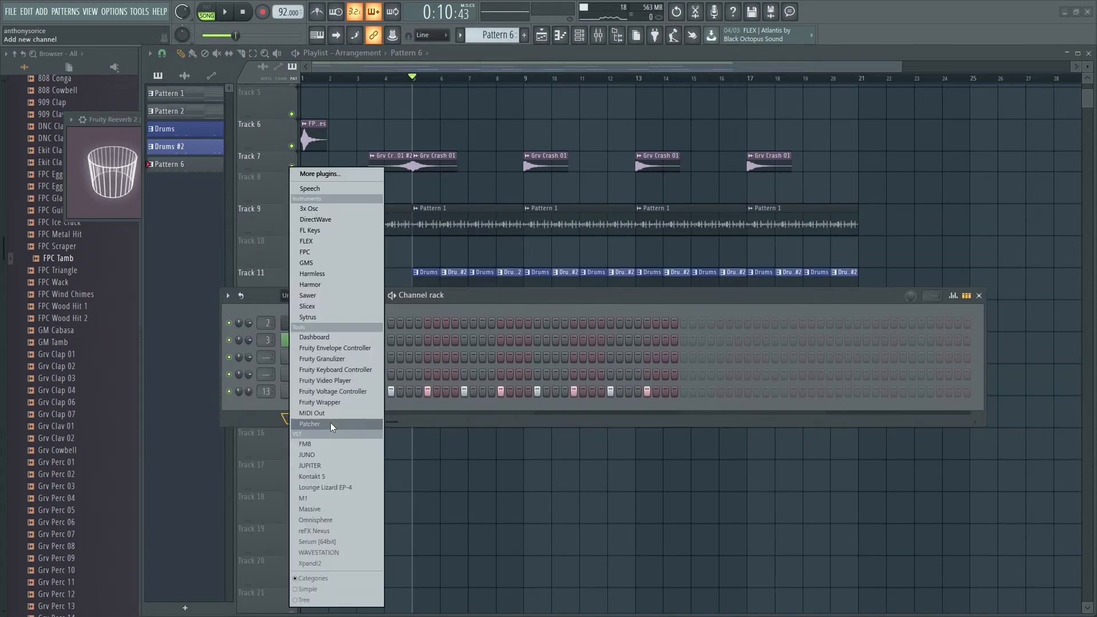
click(330, 294)
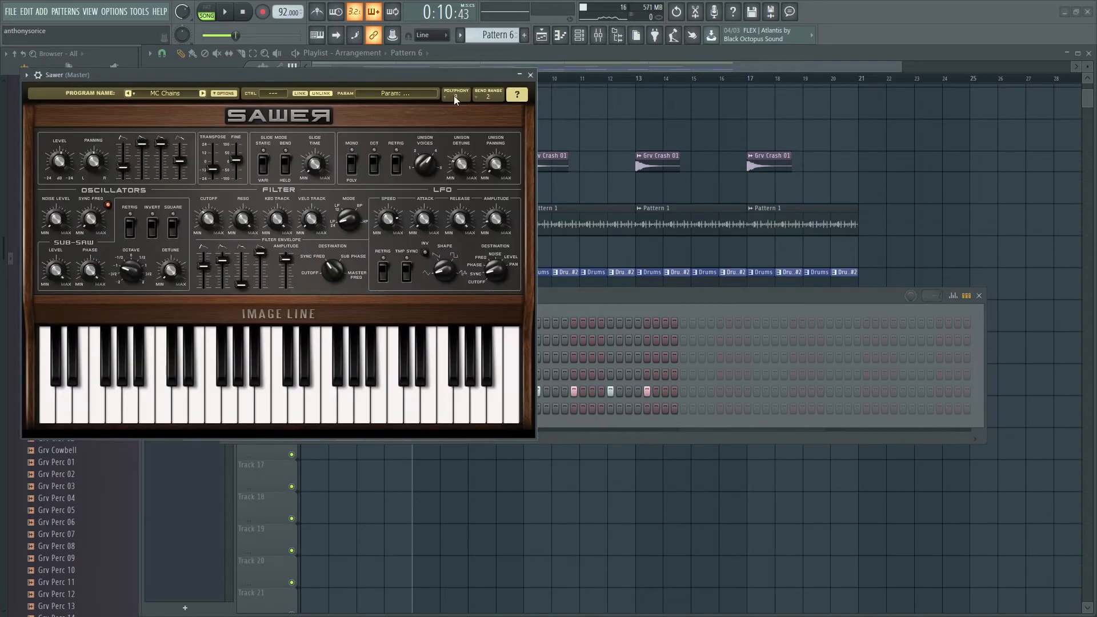
drag(411, 80, 722, 213)
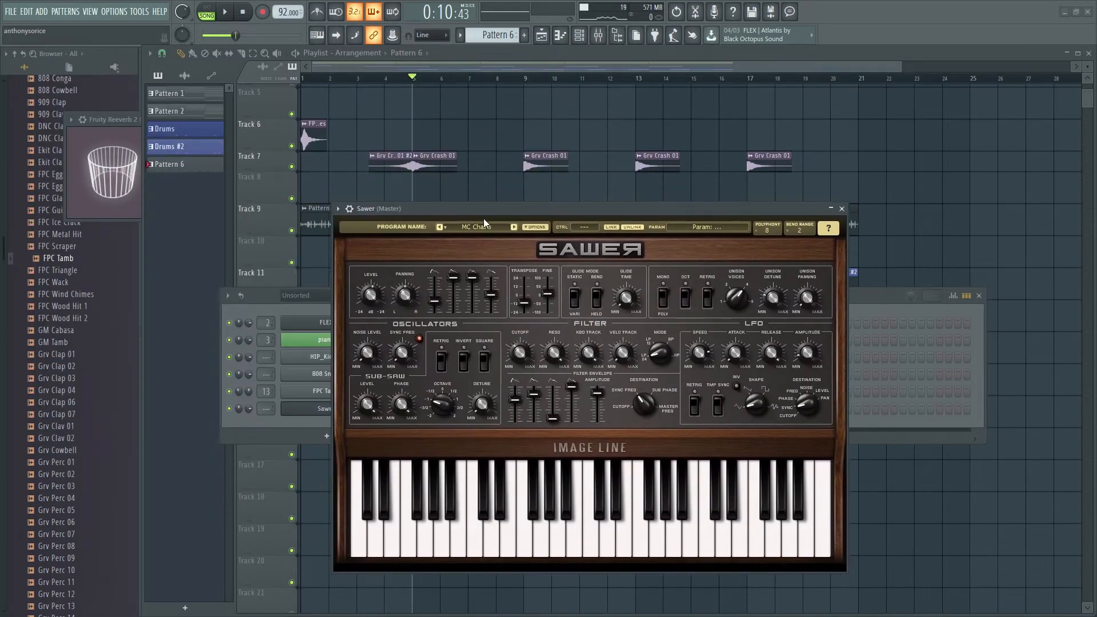
drag(483, 218, 447, 169)
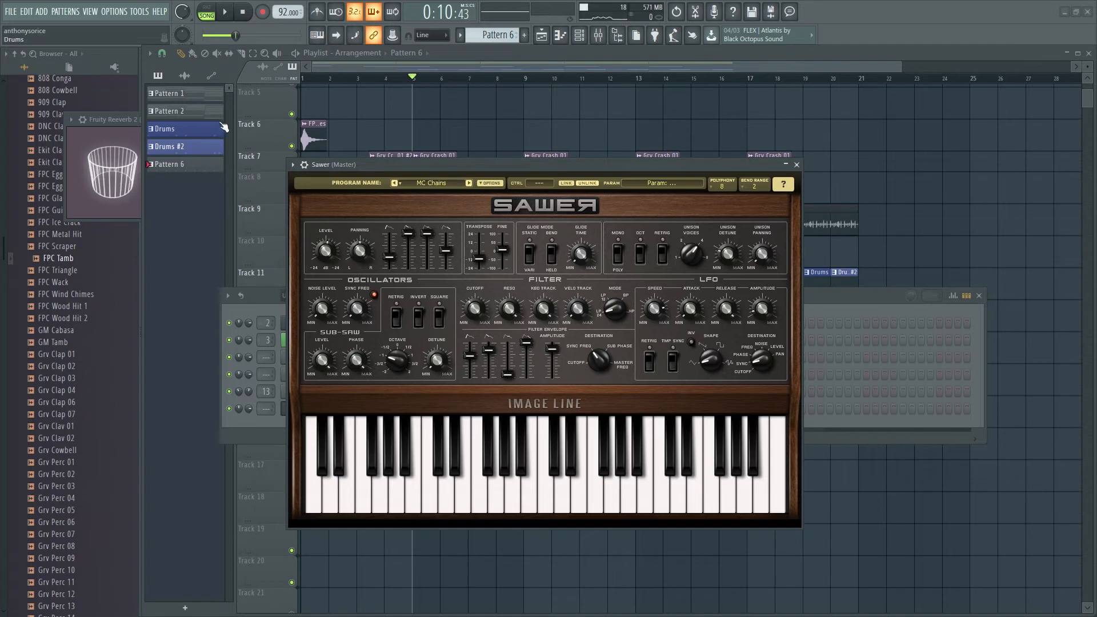
right_click(189, 169)
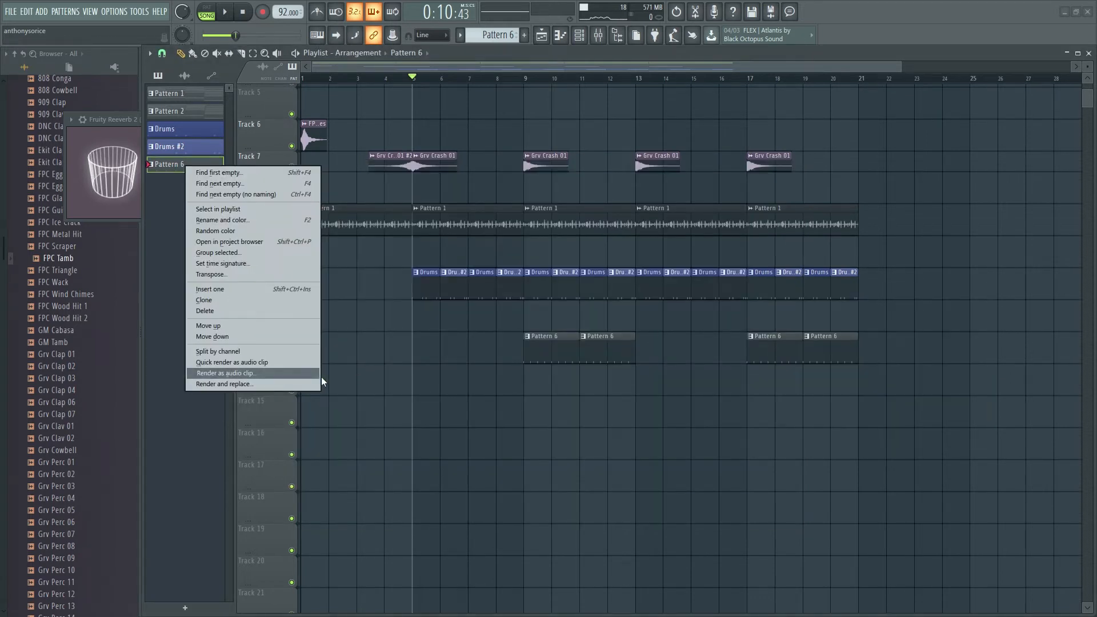
click(204, 468)
Step: Load the FG Weeping Moog preset from the Leads bank into Sawer
key(F6)
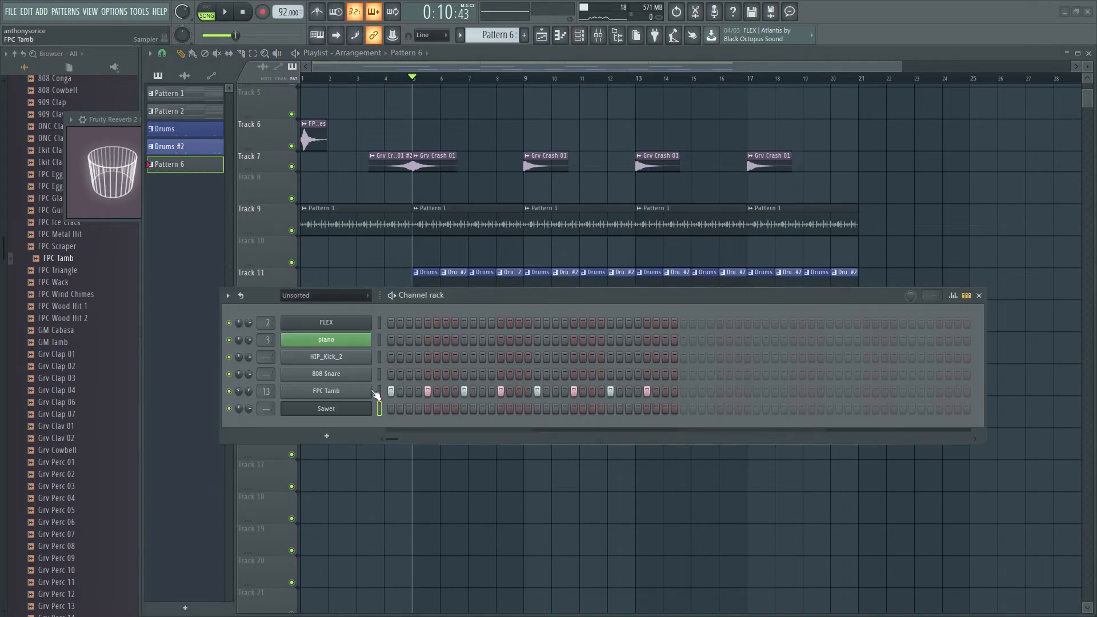
click(335, 406)
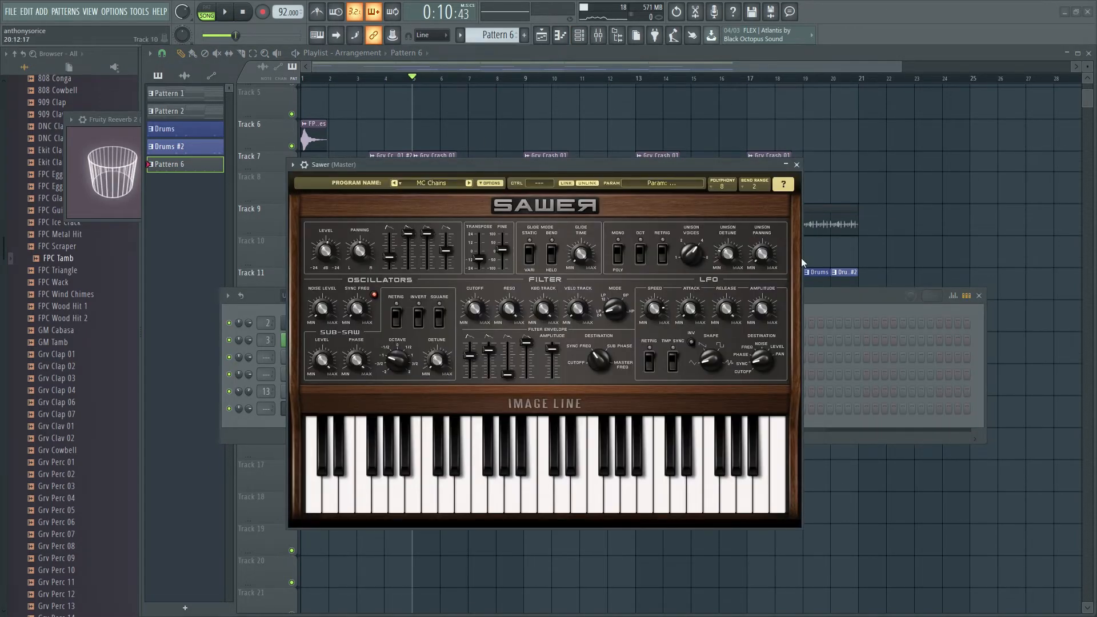
click(429, 184)
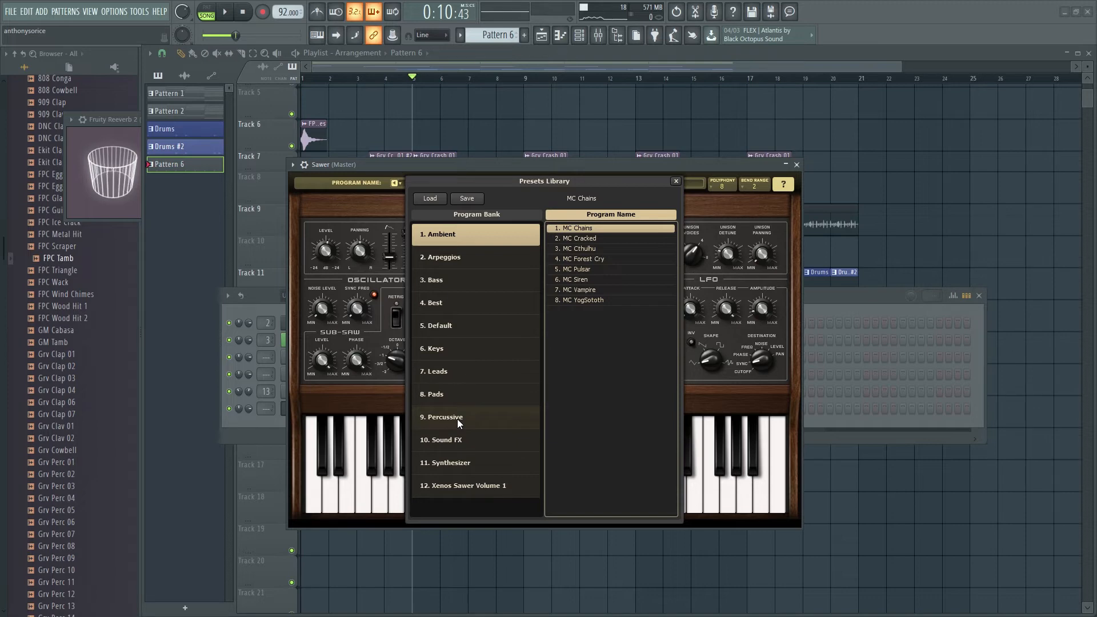
click(458, 373)
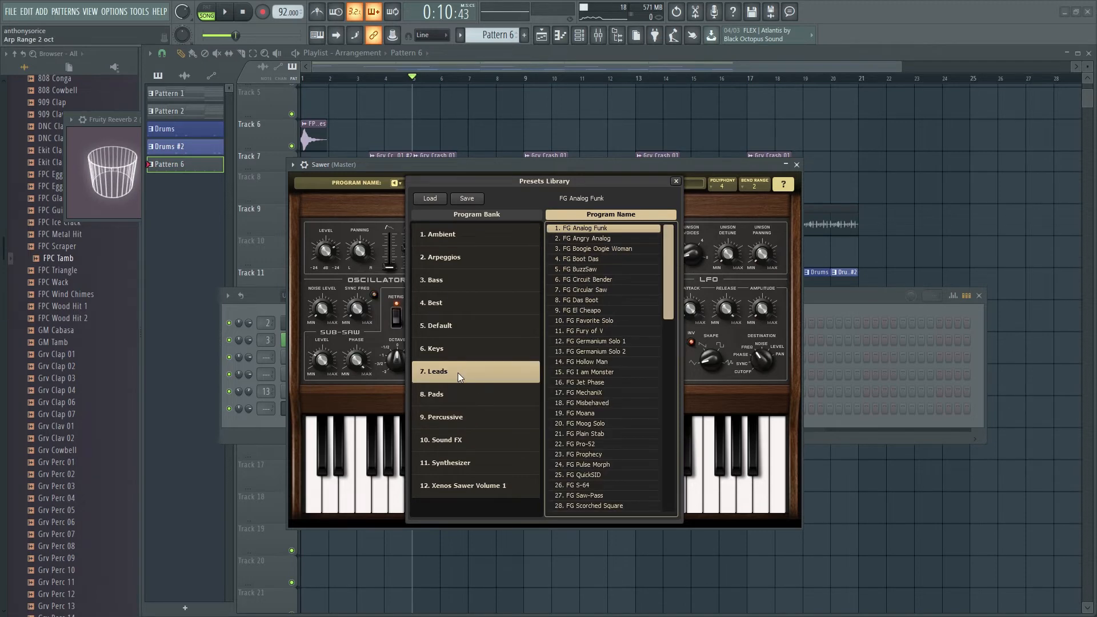
scroll(669, 342, down, 9)
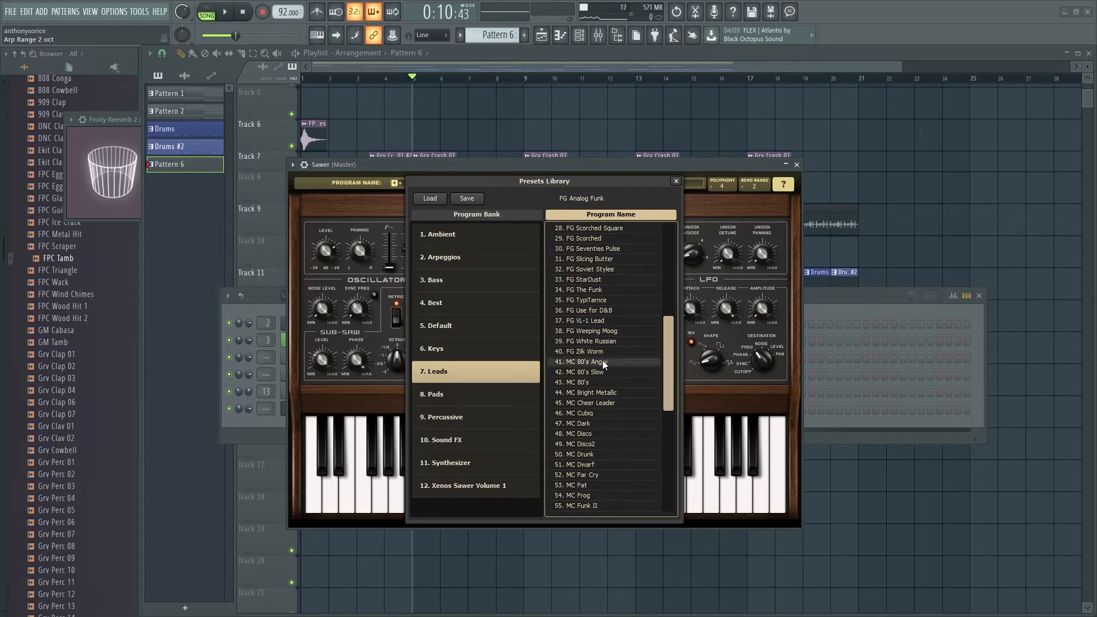
double_click(621, 331)
click(787, 166)
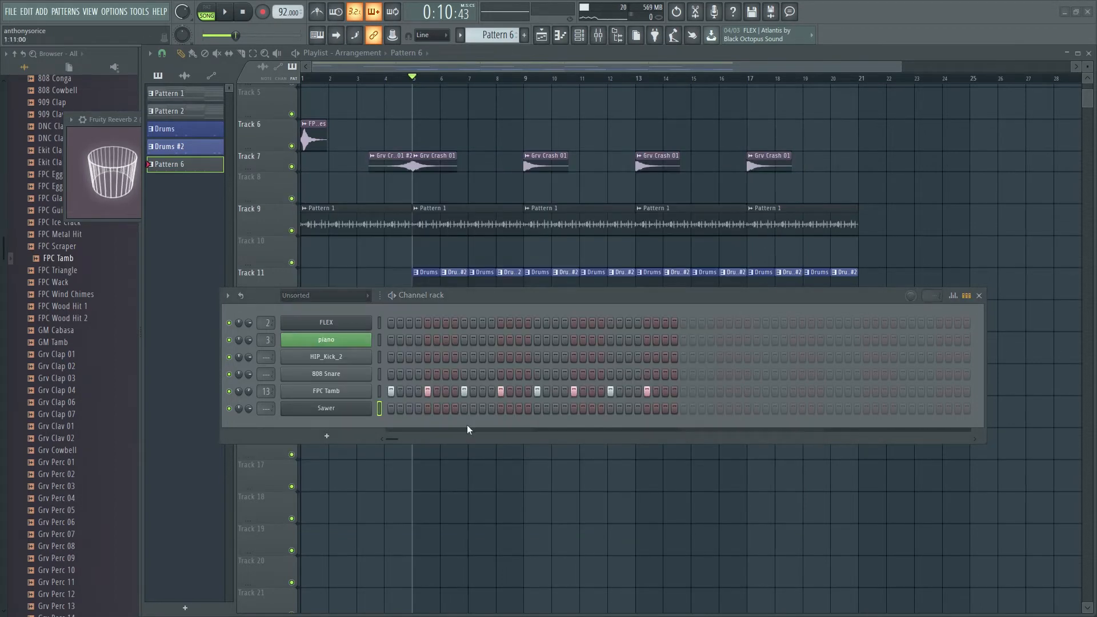
click(348, 408)
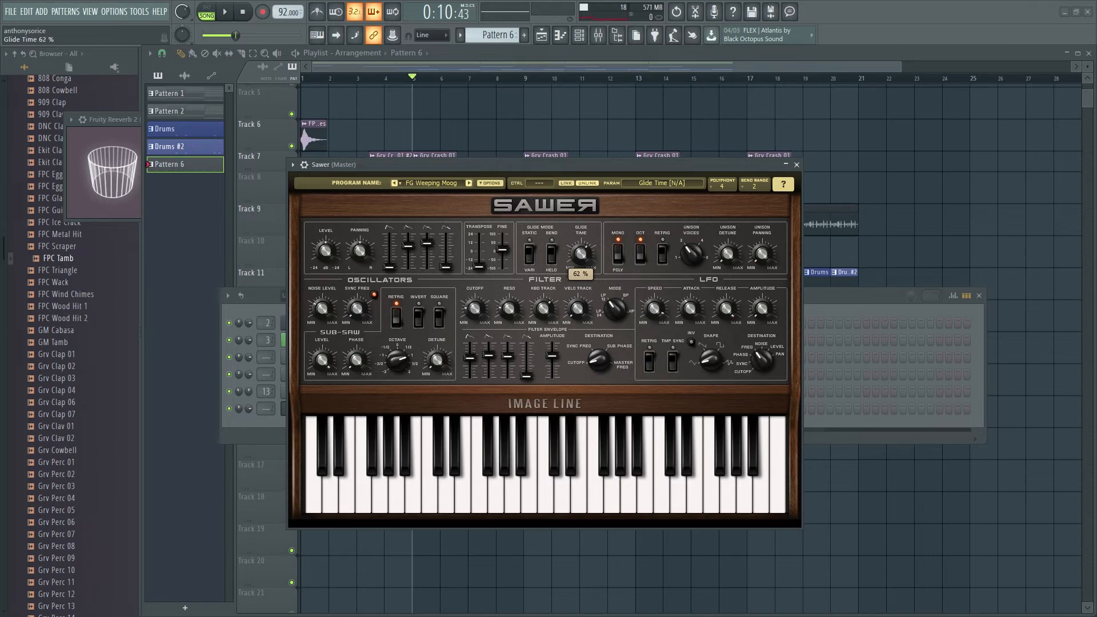
click(797, 165)
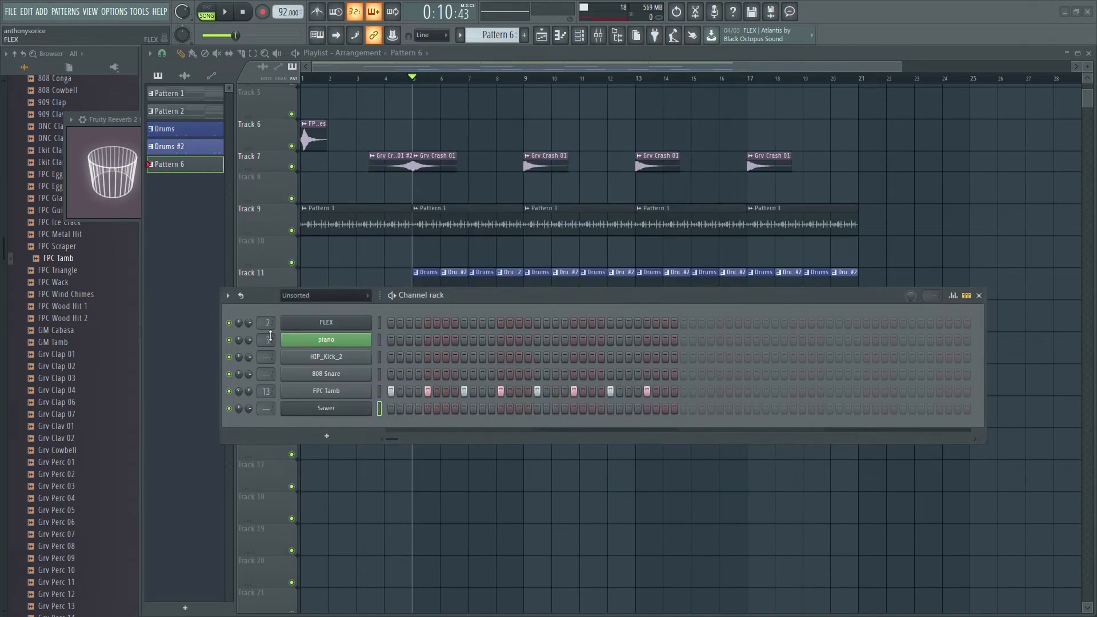
right_click(366, 408)
click(400, 410)
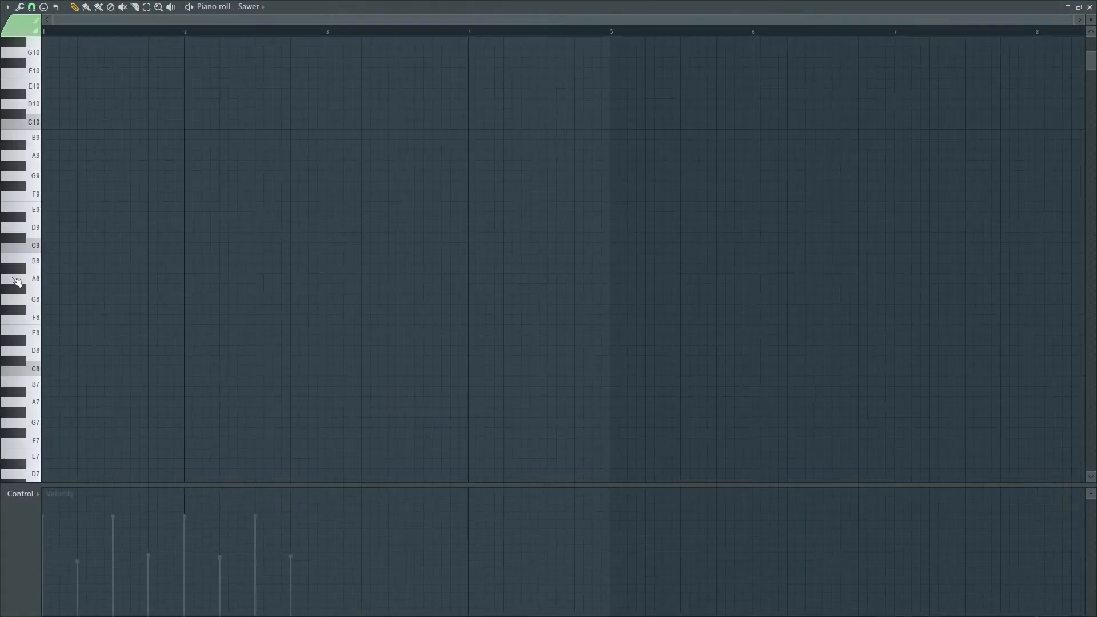
click(1090, 7)
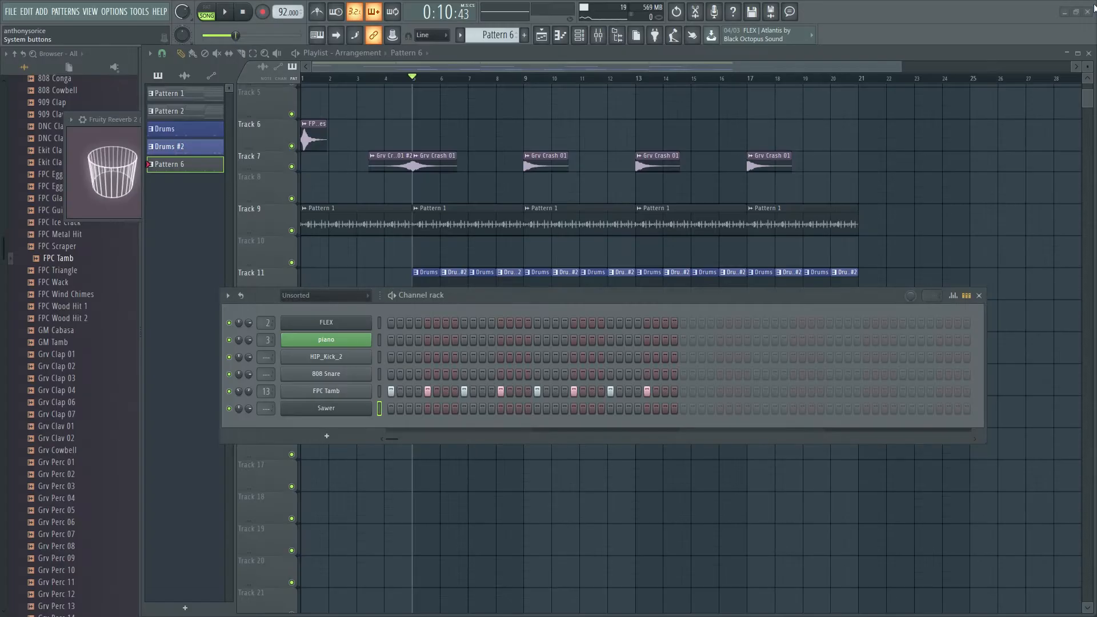
Step: Create a new empty pattern and place its clip in the playlist at bar 13
click(979, 295)
scroll(842, 399, up, 3)
key(F4)
click(749, 507)
scroll(828, 555, up, 2)
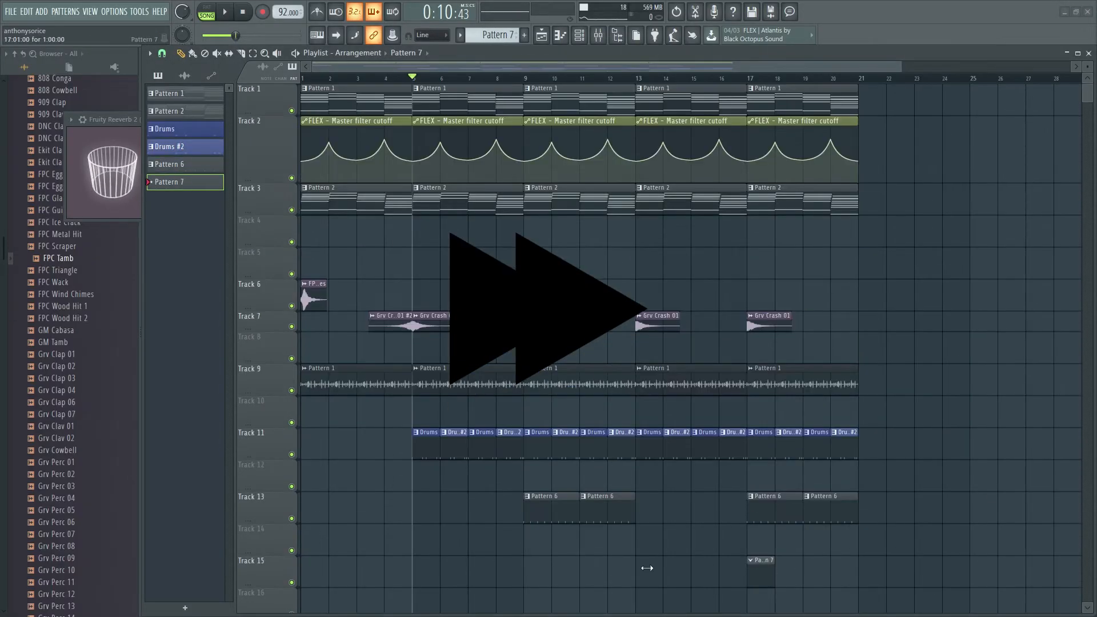
drag(757, 570, 646, 570)
mouse_move(662, 580)
mouse_down()
mouse_move(748, 581)
mouse_move(651, 509)
mouse_up()
Step: Draw a one-bar D8 note at the start of Sawer's piano roll and preview it with the arrangement
key(F6)
right_click(365, 408)
click(400, 410)
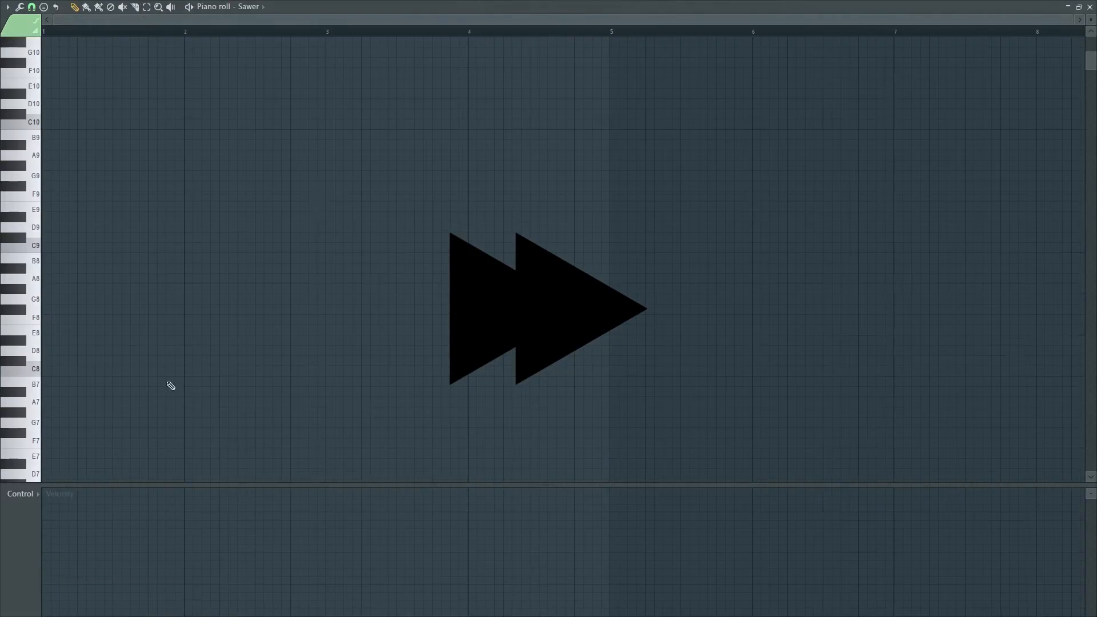
click(127, 350)
key(F7)
key(space)
key(F7)
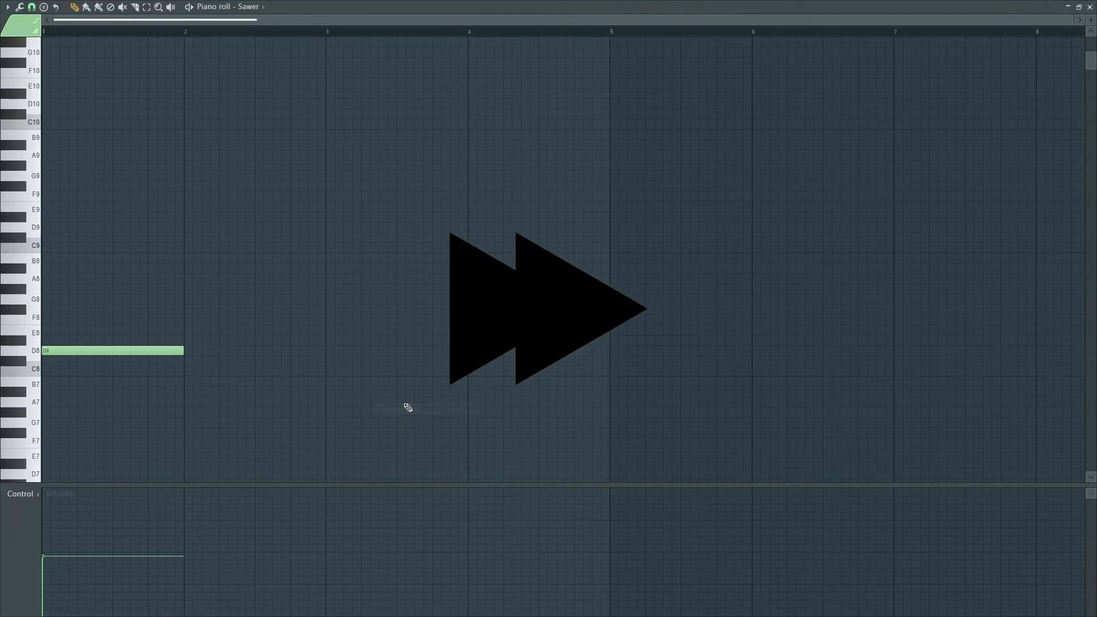
Step: Transpose the D8 note down by octaves and audition it with the Sawer synthesizer's window open
key(space)
key(space)
key(ctrl+a)
key(ctrl+Down)
scroll(264, 379, down, 5)
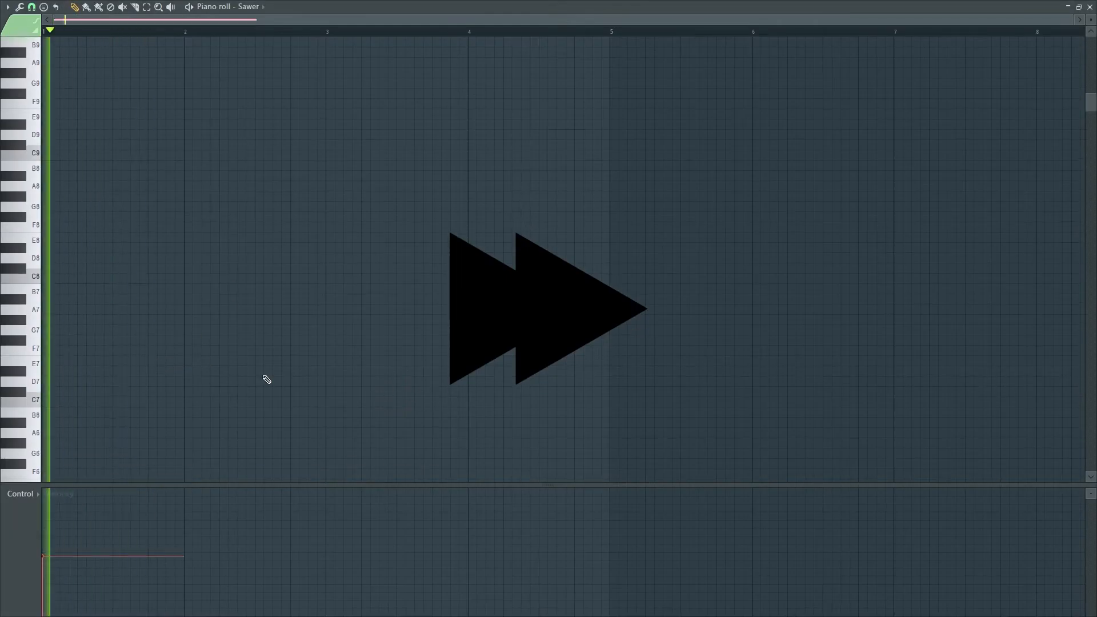
key(F7)
click(326, 409)
key(space)
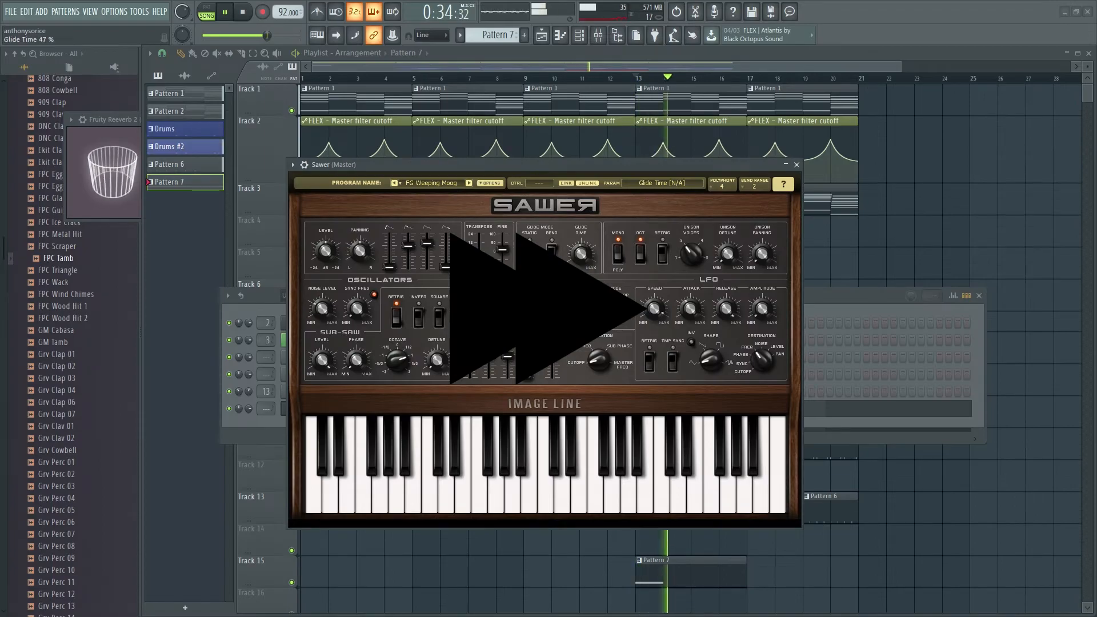
click(337, 410)
key(F7)
Step: Add a half-bar note in the second half of bar 1 and transpose the notes down to D6 and A#6
click(125, 114)
drag(252, 113, 182, 110)
click(197, 72)
key(space)
key(ctrl+a)
key(ctrl+Down)
key(space)
key(space)
Step: Redraw the bar 2 note as a one-bar D7 and preview the melody
right_click(246, 196)
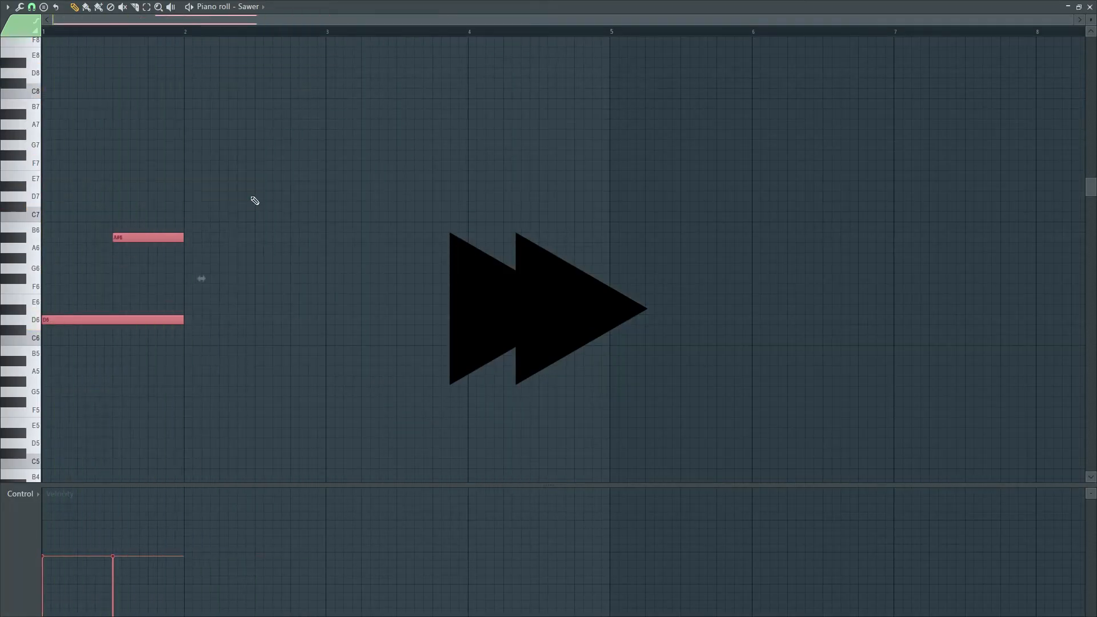
click(201, 197)
drag(252, 197, 324, 206)
key(space)
Step: Draw one-beat notes F6, G6, A6, G6 and F6 from the last beat of bar 2 through bar 3
drag(286, 320, 294, 289)
drag(430, 288, 324, 289)
click(332, 269)
key(space)
key(space)
click(367, 247)
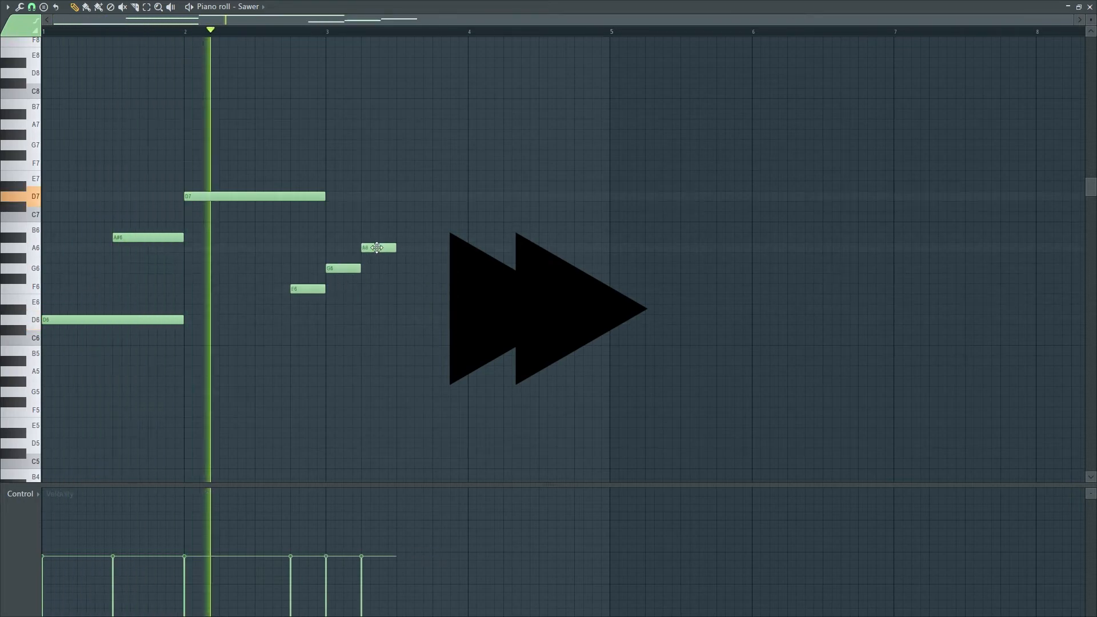
click(403, 269)
click(433, 287)
Step: Draw a one-bar D6 note filling bar 4 and preview the four-bar melody
click(471, 320)
key(space)
drag(502, 320, 607, 320)
key(space)
scroll(350, 365, down, 1)
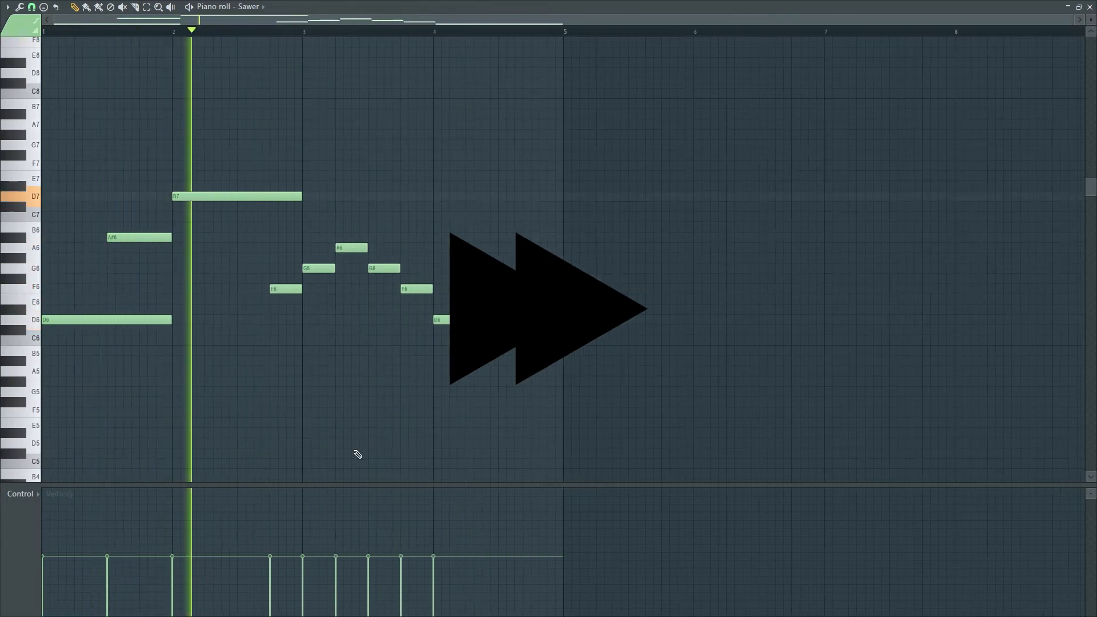
key(space)
Step: Lower the velocities of the A#6 note, most of the short run and the final D6 note
click(108, 564)
click(271, 573)
drag(303, 573, 433, 573)
key(space)
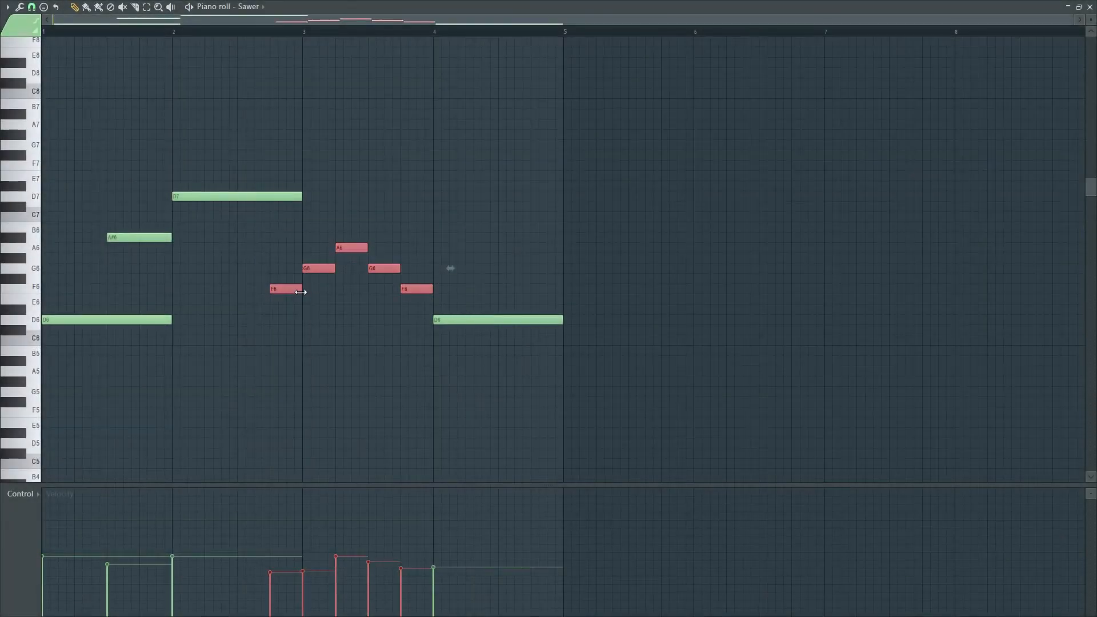
Step: Lengthen the melody notes slightly so they overlap the following ones, and remove the stray note above bar 3
click(323, 301)
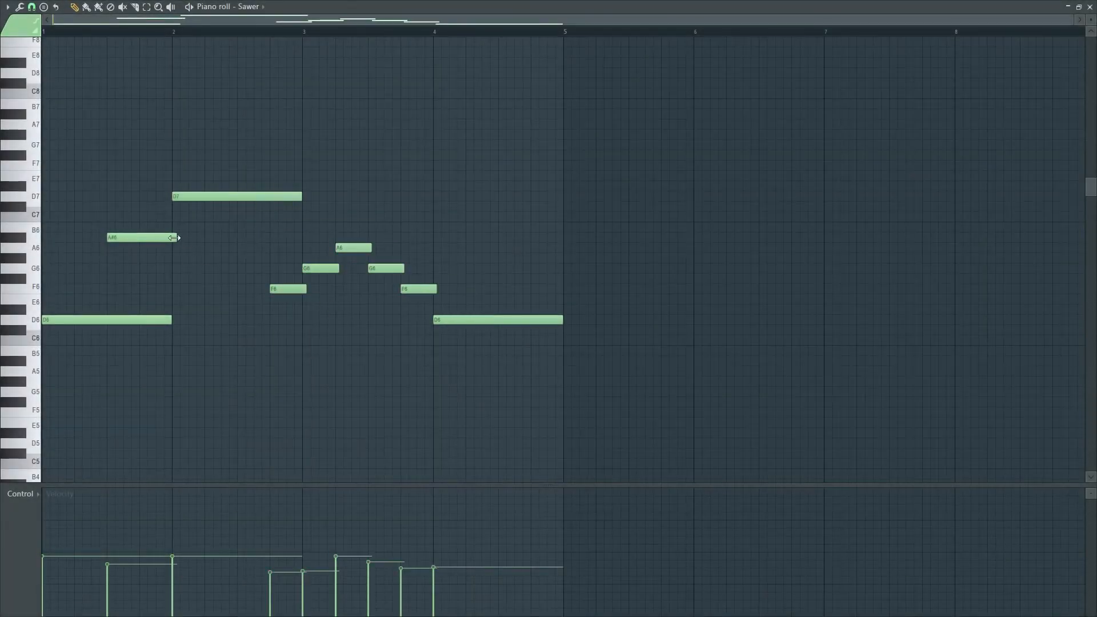
click(304, 206)
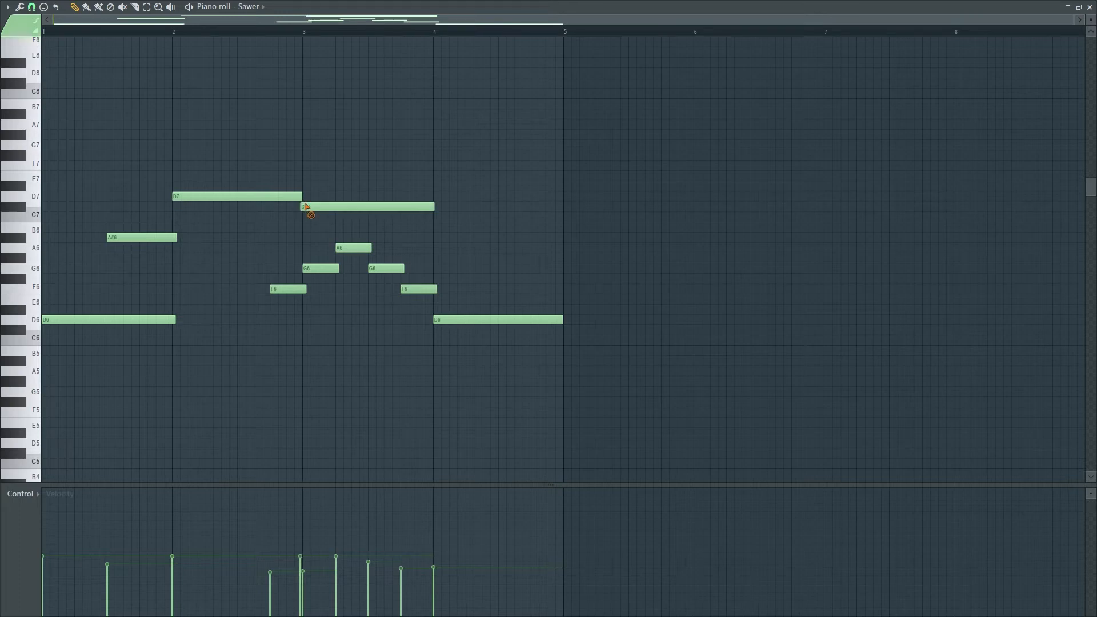
right_click(306, 207)
Step: Adjust Sawer's filter cutoff and resonance while the lead plays, and return to the playlist
key(F6)
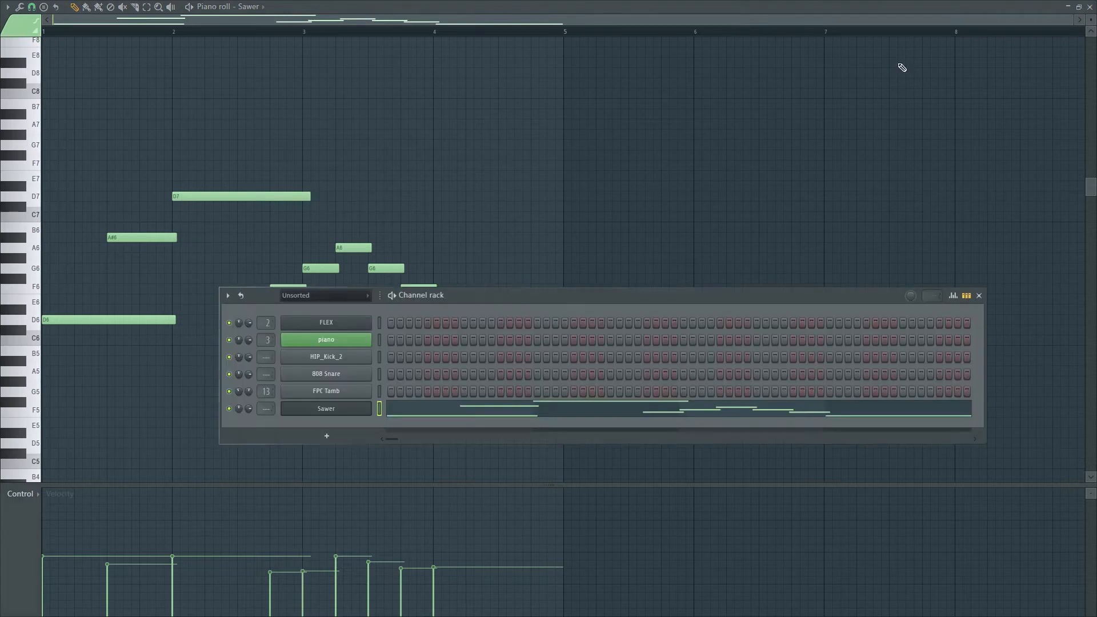
click(355, 410)
key(space)
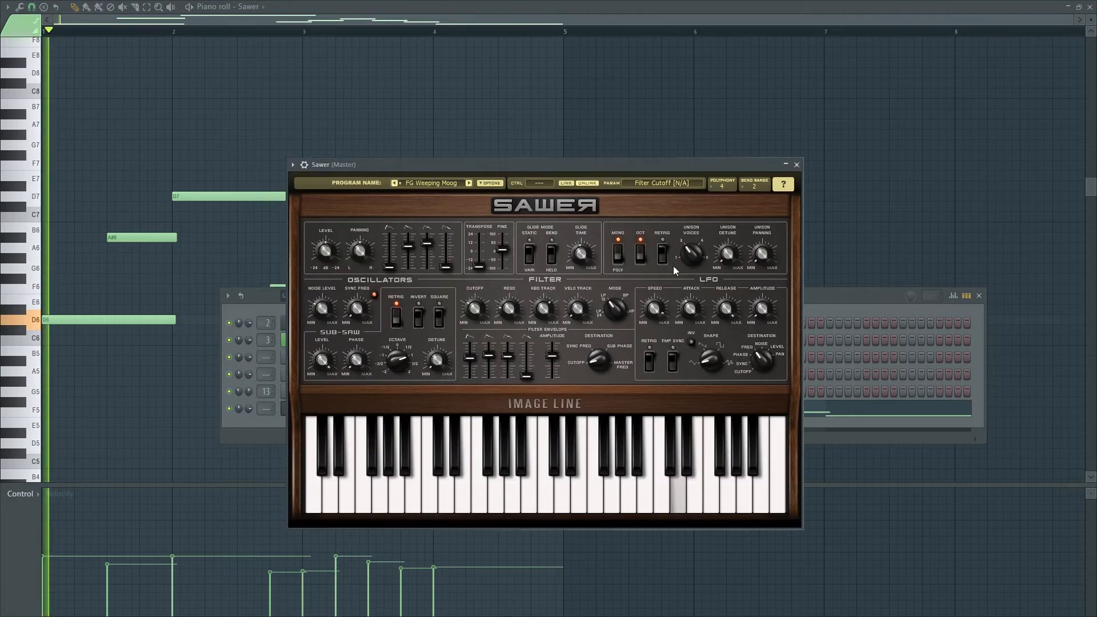
mouse_move(580, 254)
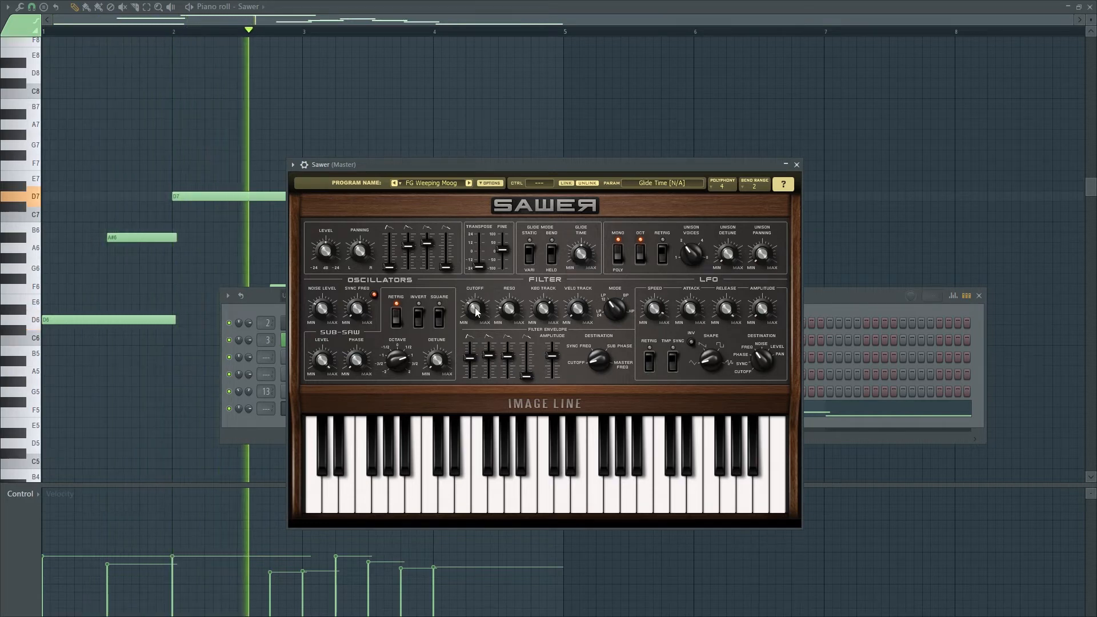
mouse_move(475, 309)
drag(475, 309, 475, 377)
mouse_move(509, 309)
mouse_down()
mouse_move(509, 273)
mouse_move(509, 323)
mouse_move(509, 309)
mouse_up()
key(space)
click(797, 165)
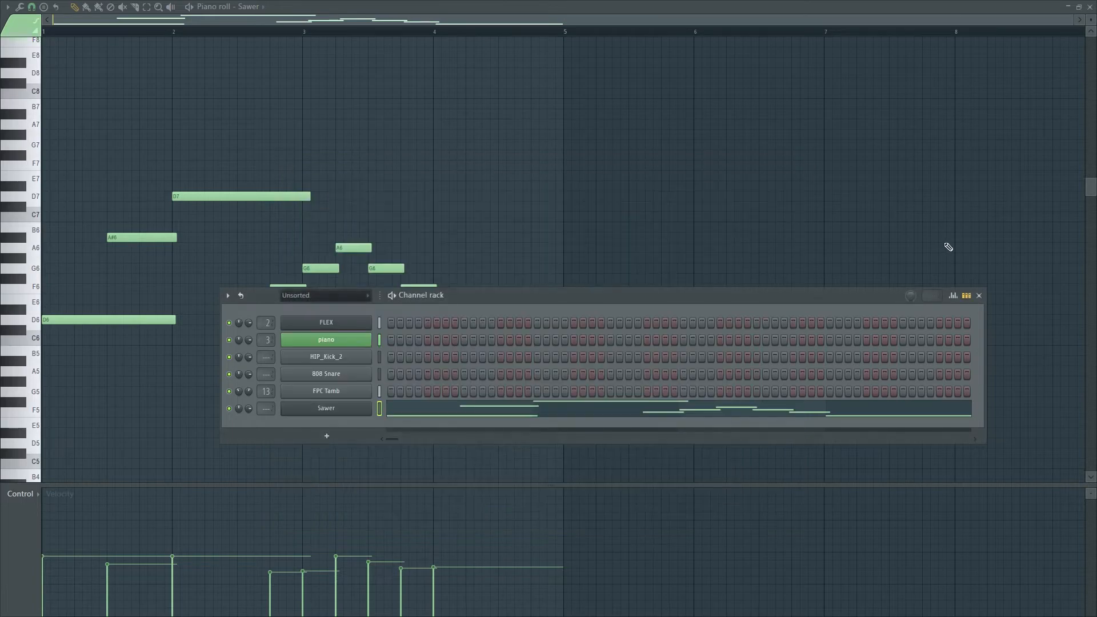
click(979, 295)
click(1091, 7)
Step: Copy the reversed Grv Crash 01 #2 clip on Track 7 to lead into bar 13, and play from bar 12
scroll(739, 471, down, 3)
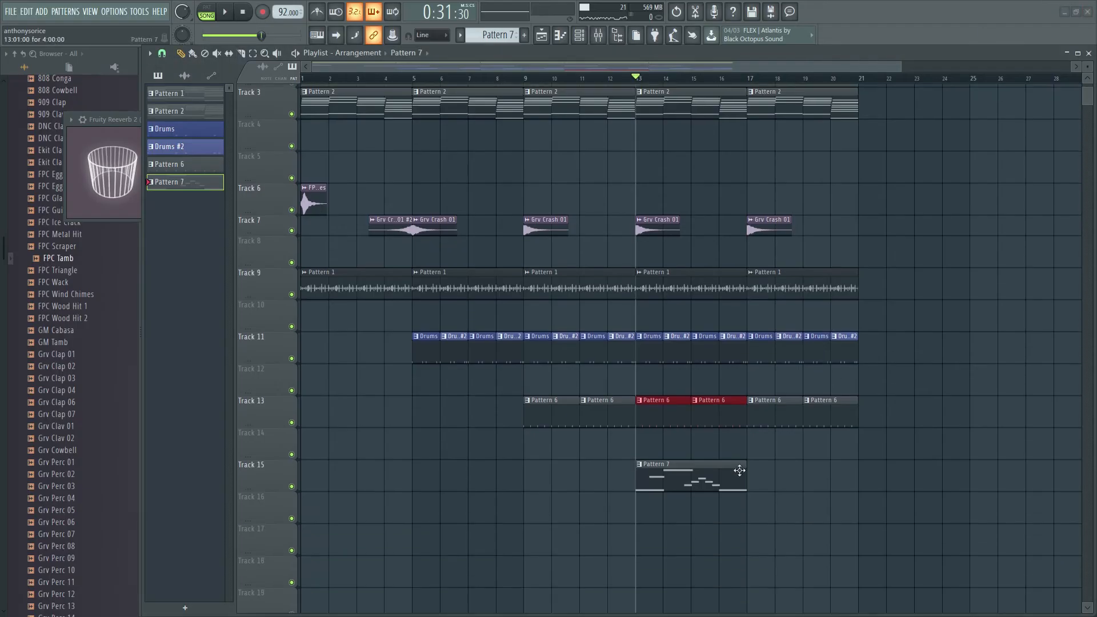
drag(388, 224, 599, 229)
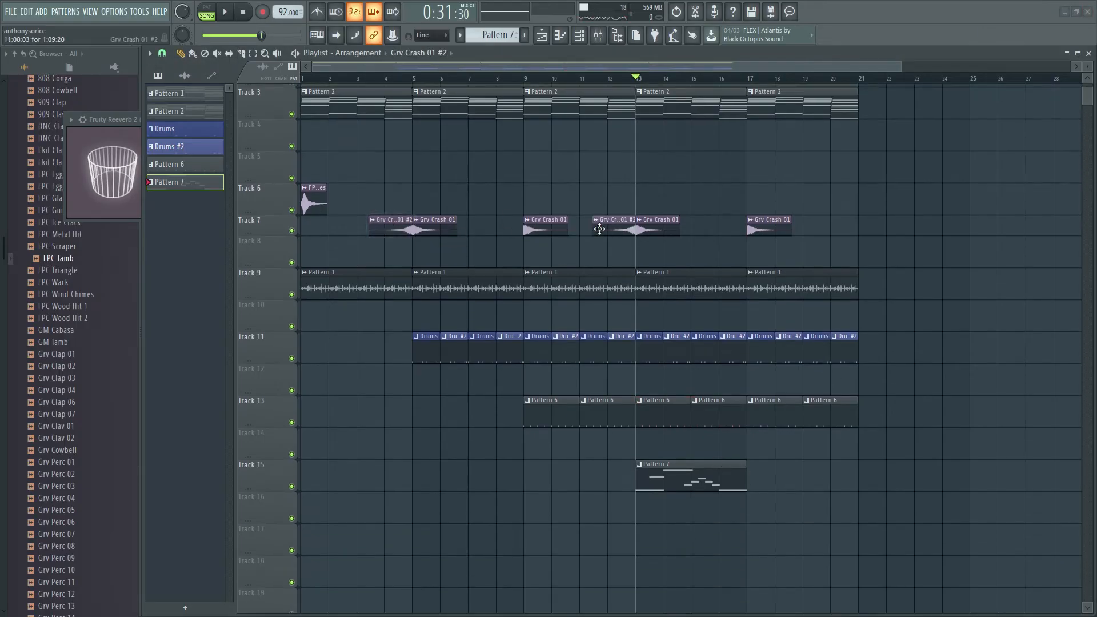
drag(637, 80, 607, 78)
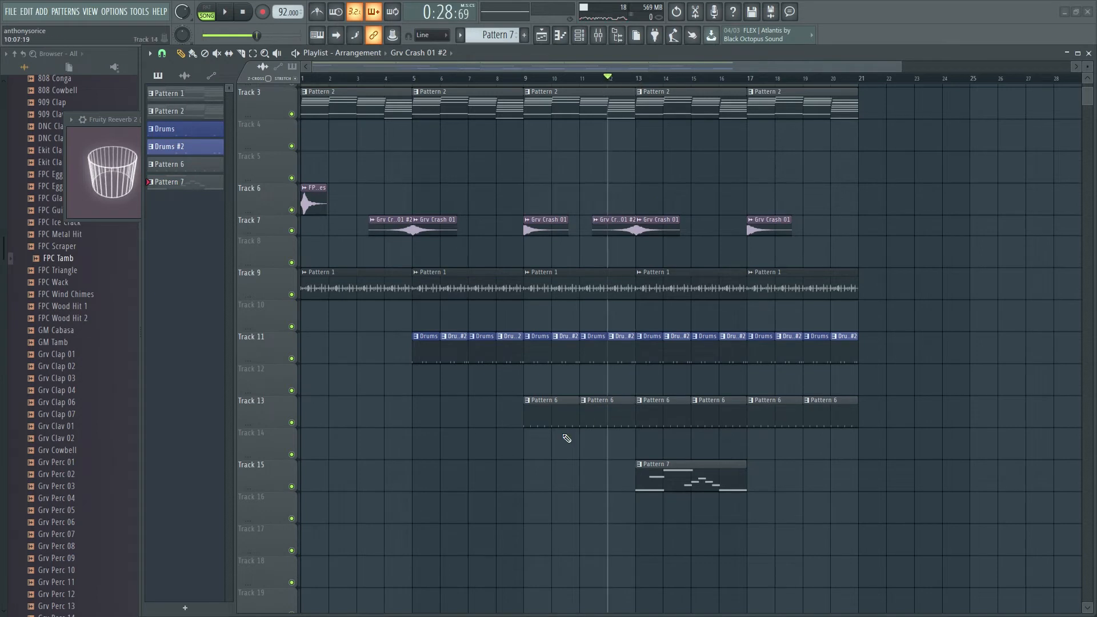
scroll(567, 438, up, 3)
scroll(580, 512, down, 1)
key(space)
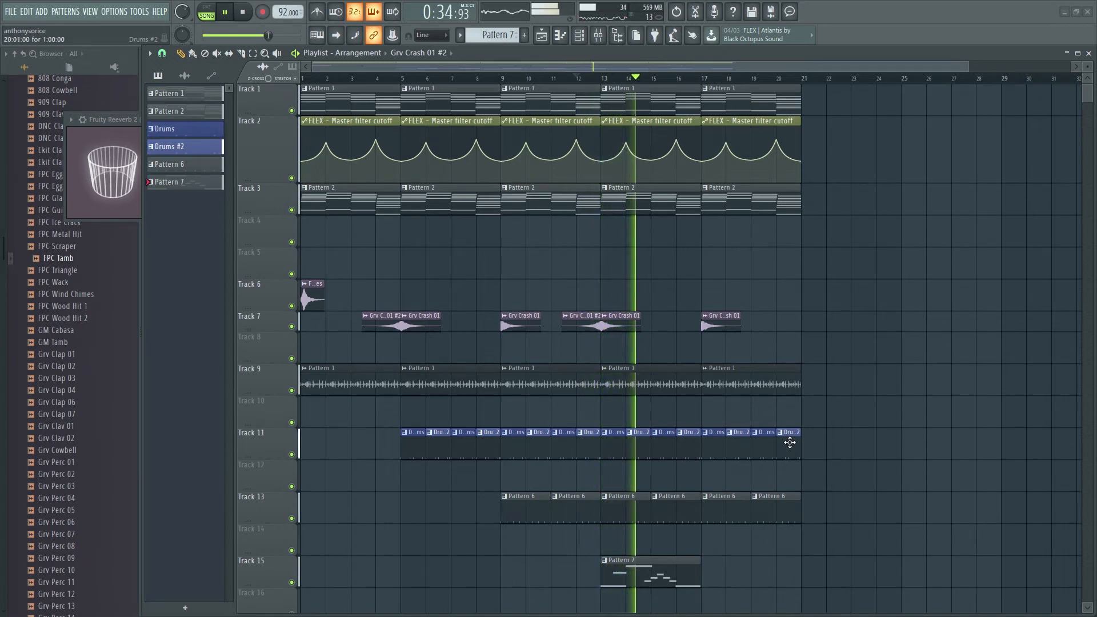
Step: Add a second Pattern 7 clip at bar 17 on Track 15 and listen to the arrangement
scroll(789, 440, down, 3)
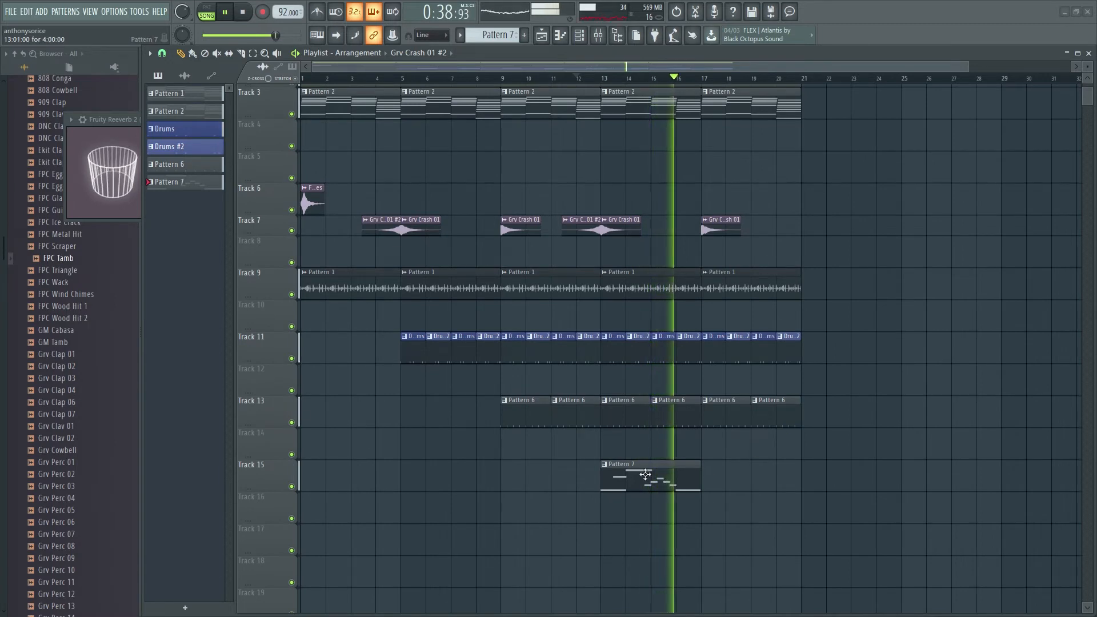
click(712, 478)
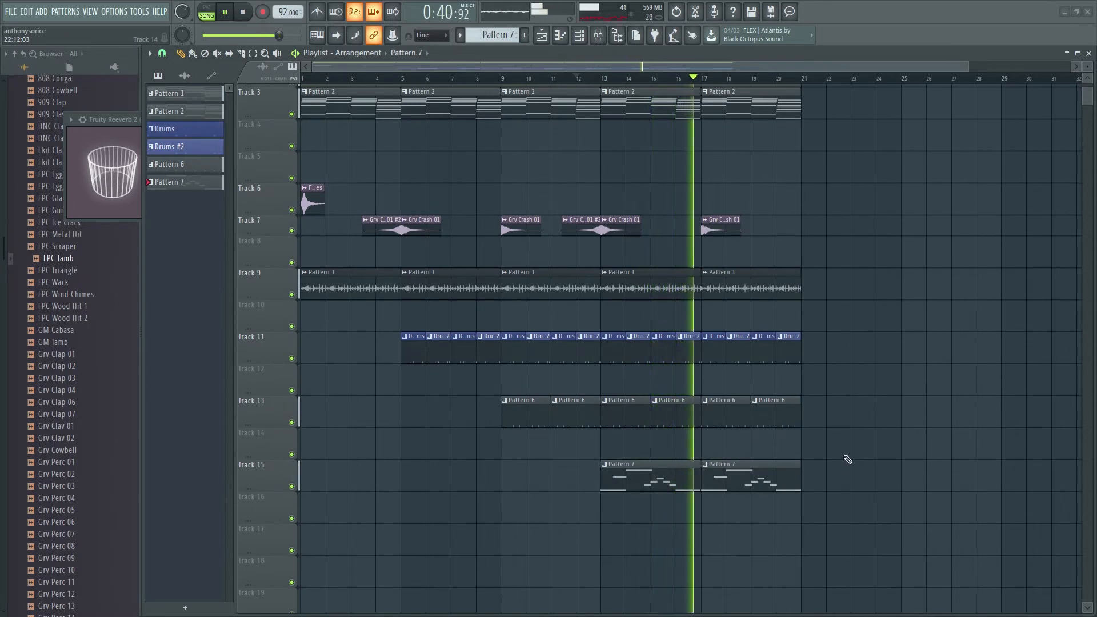
scroll(847, 460, up, 1)
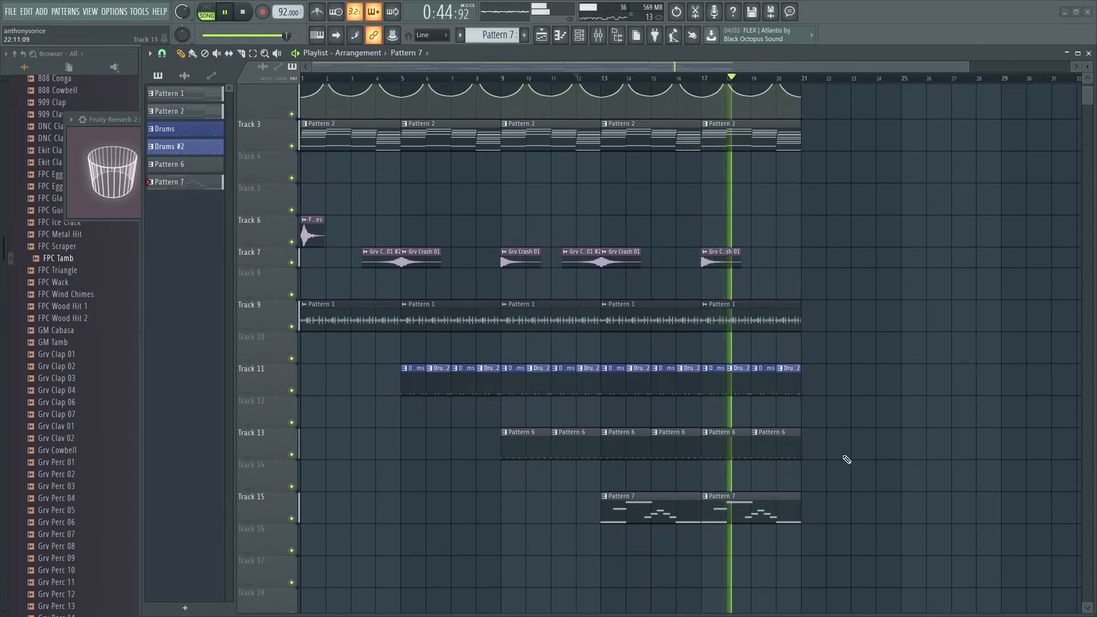
scroll(846, 458, up, 1)
scroll(845, 460, down, 2)
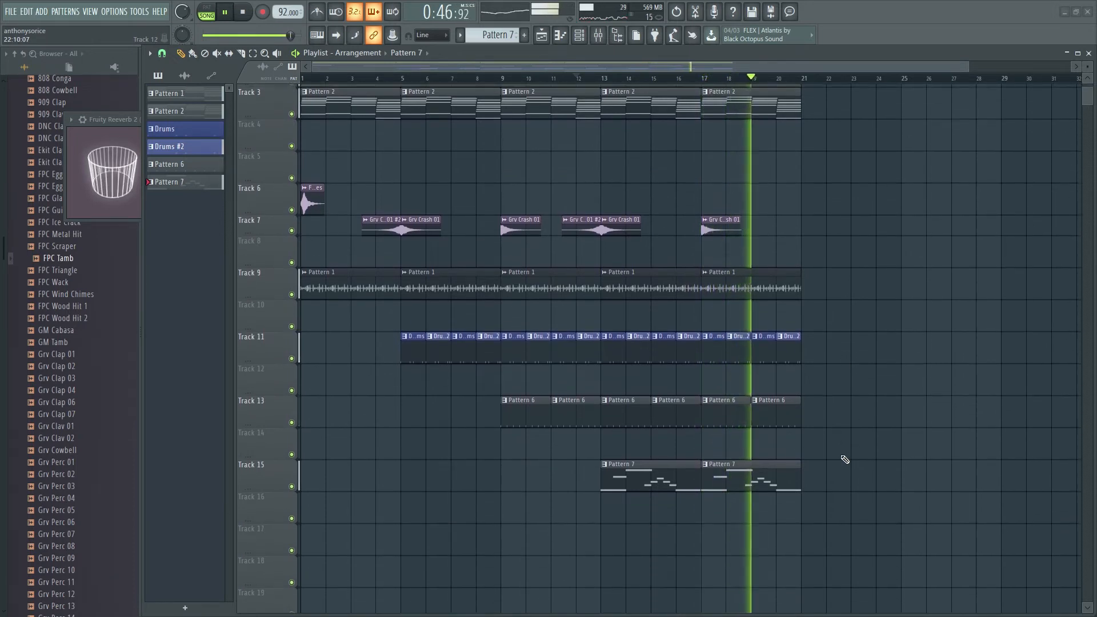
scroll(844, 462, up, 3)
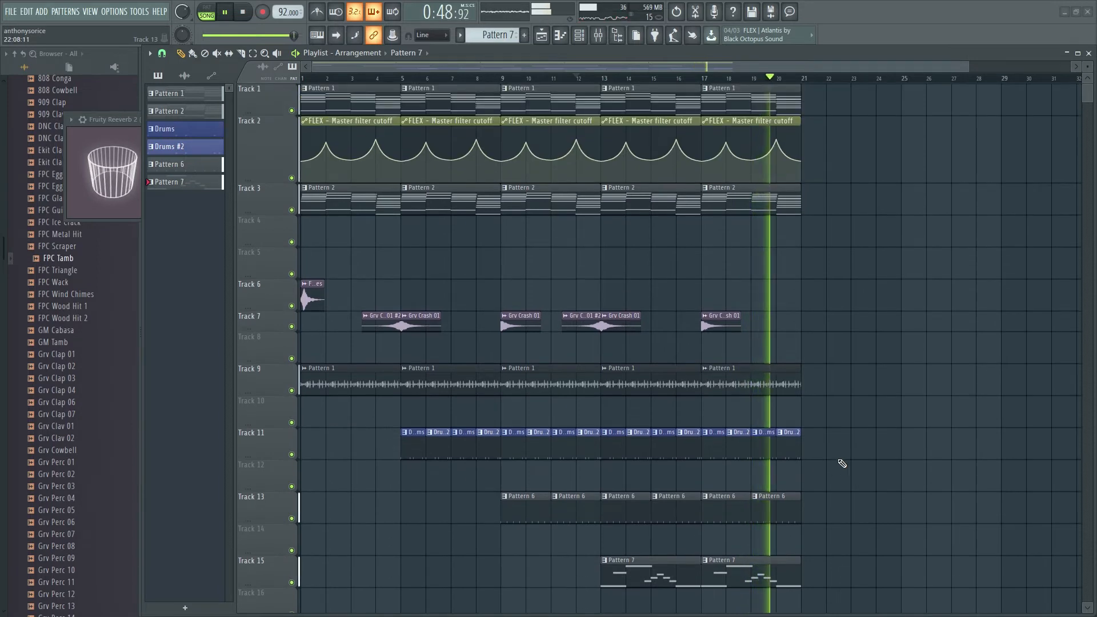
scroll(851, 446, down, 5)
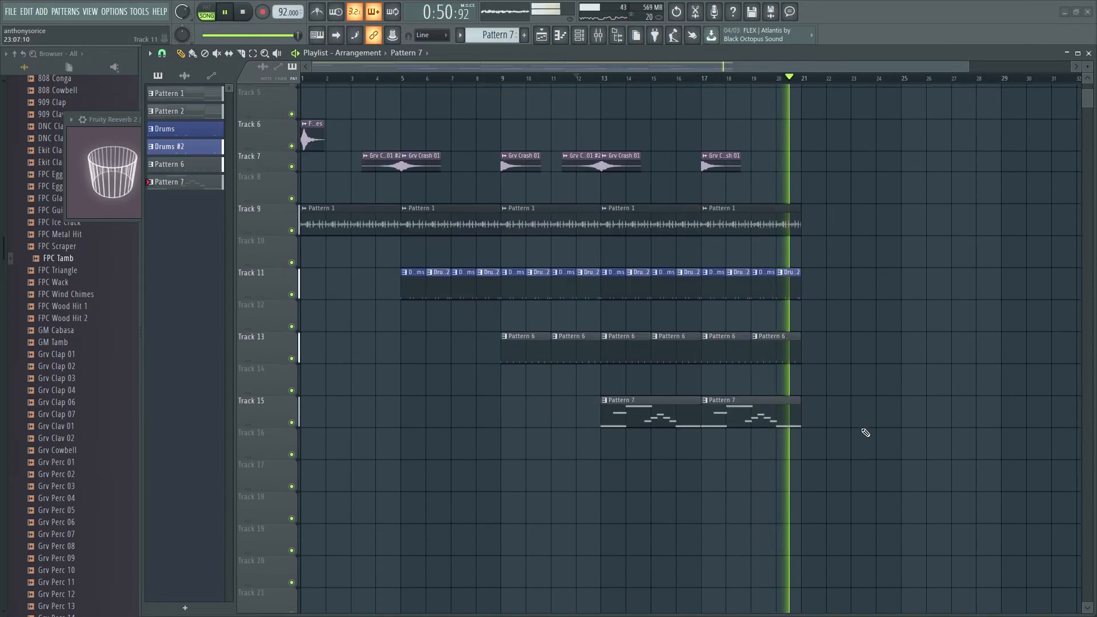
key(b)
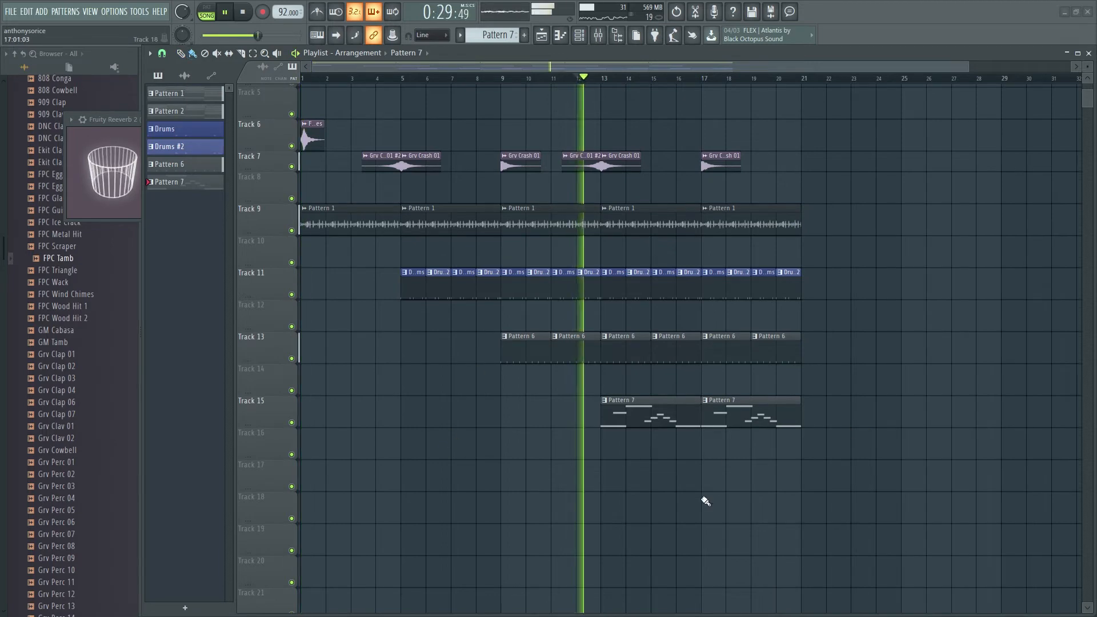
key(space)
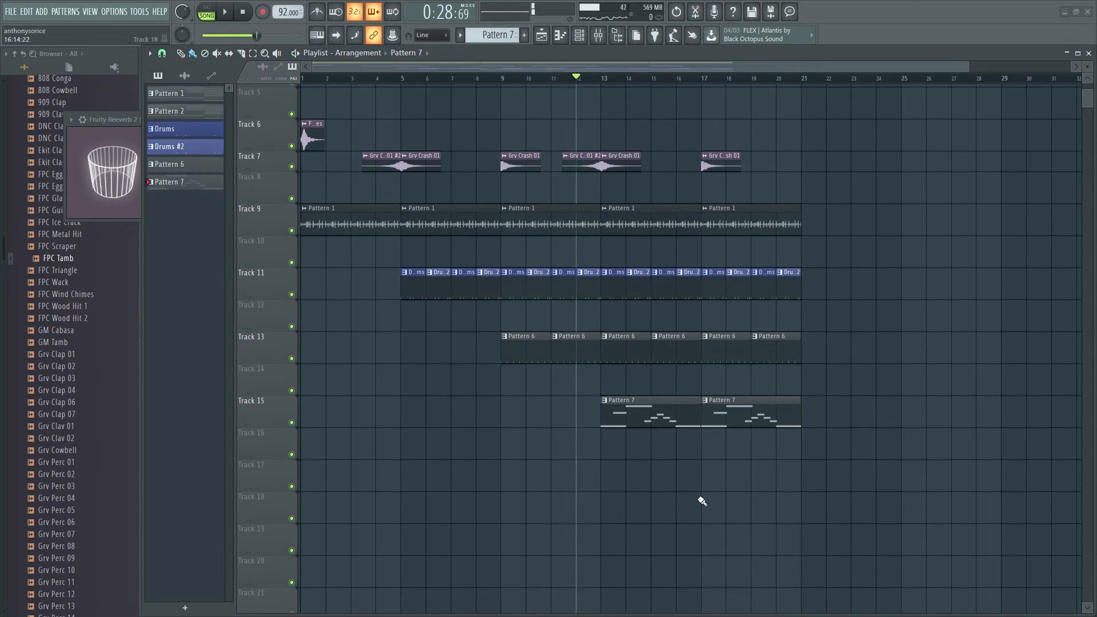
Step: Open Pattern 1's FLEX chords in the piano roll, select all the notes and return to the playlist
scroll(619, 497, up, 5)
double_click(619, 103)
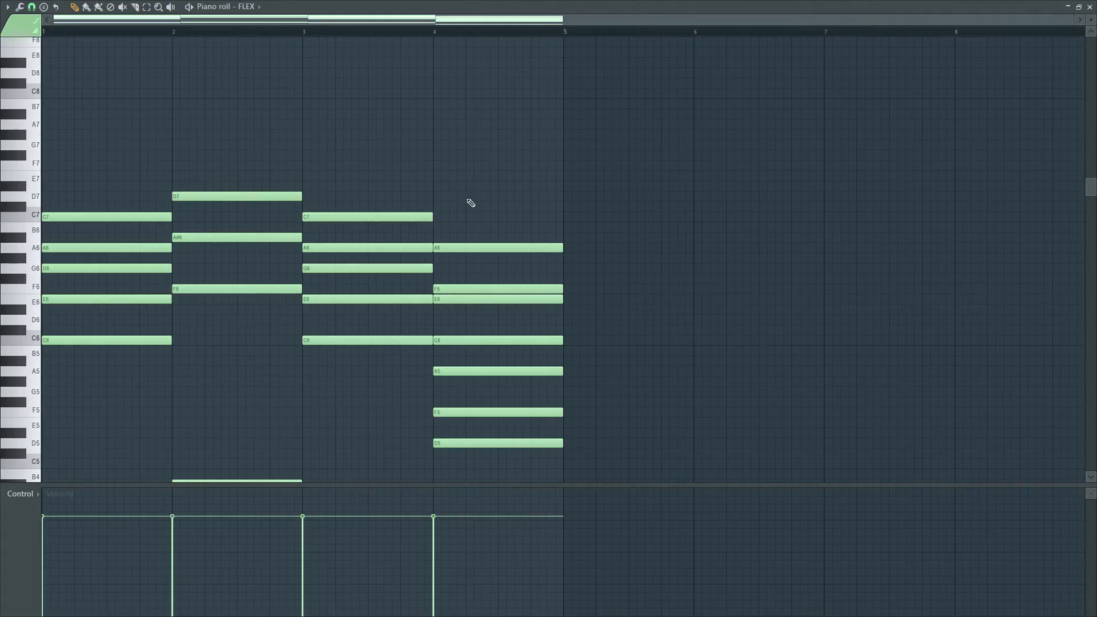
key(ctrl+a)
click(1090, 7)
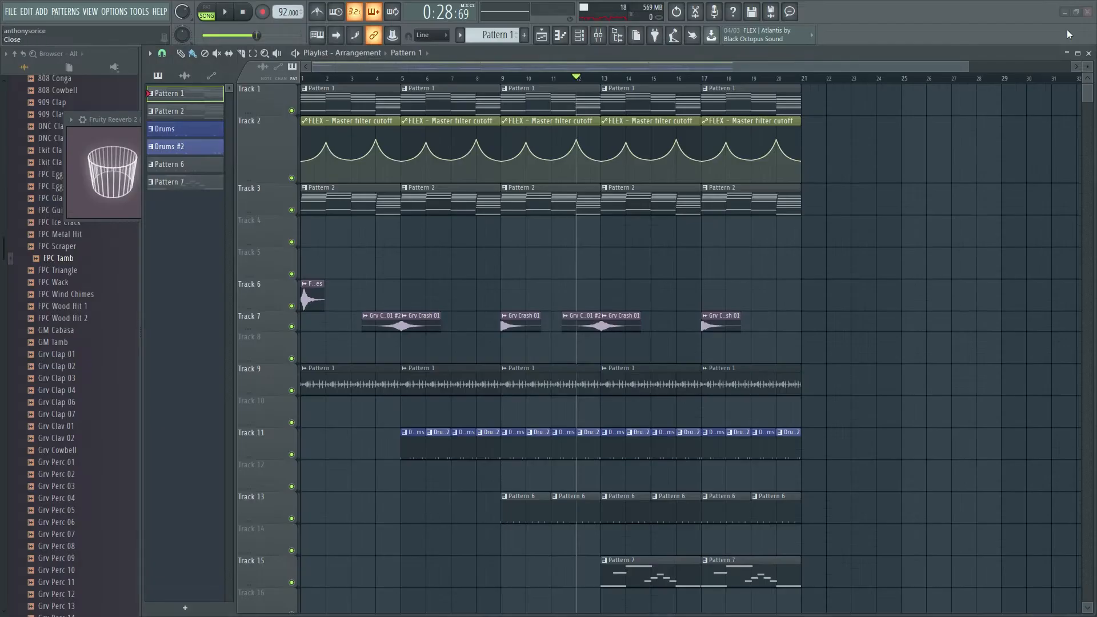
Step: Show the channel rack, collapse the Drums pack and open the Bass folder of the Legacy instruments
key(F6)
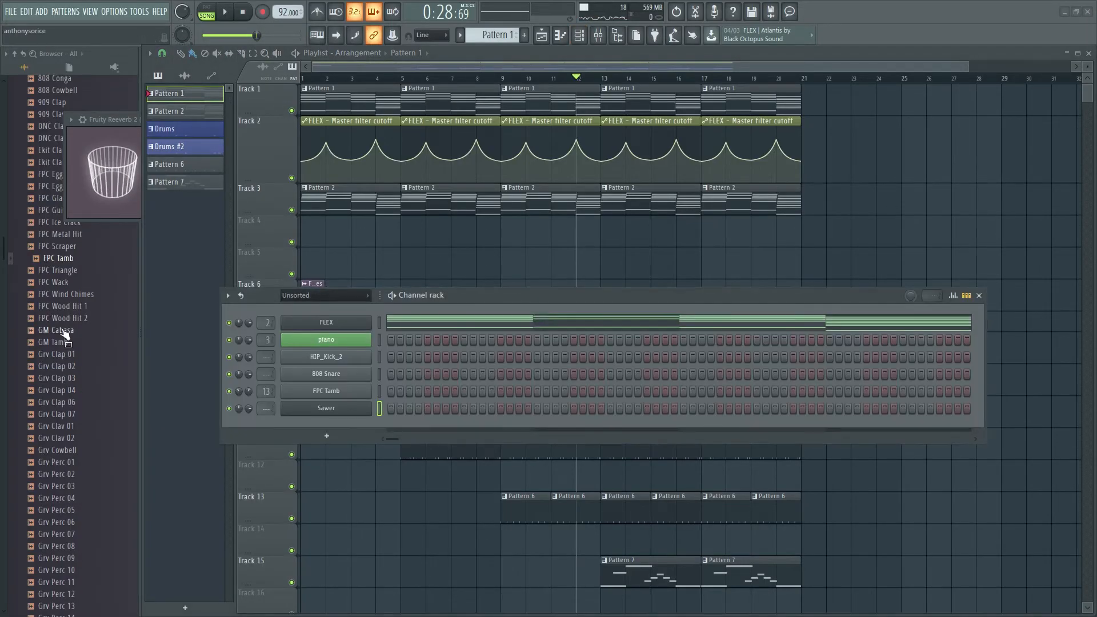
scroll(31, 319, up, 6)
click(54, 319)
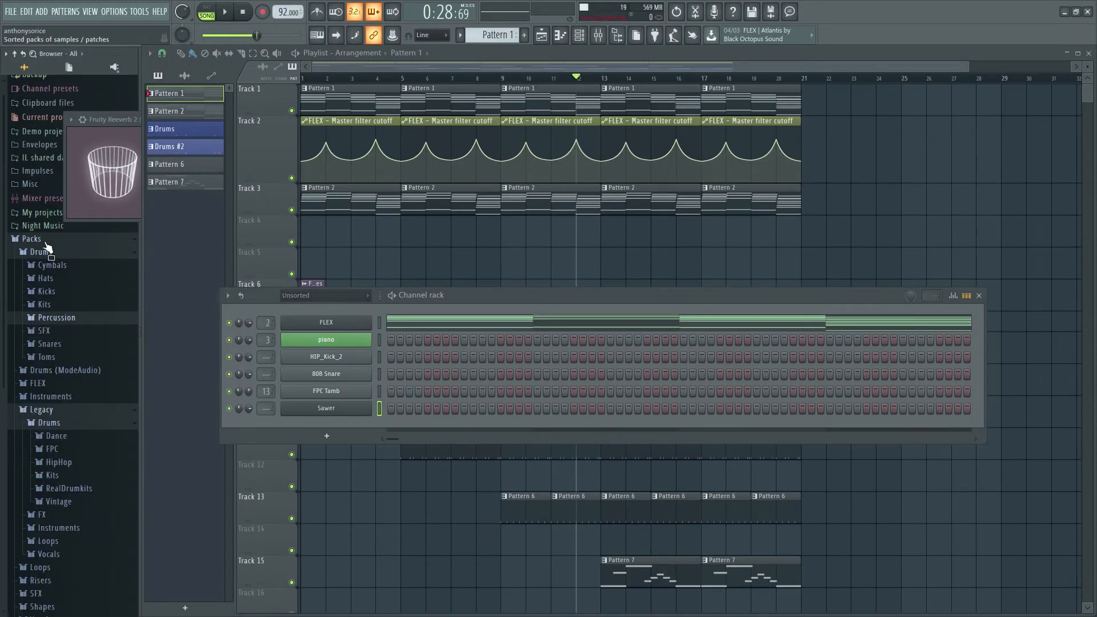
click(46, 244)
click(41, 250)
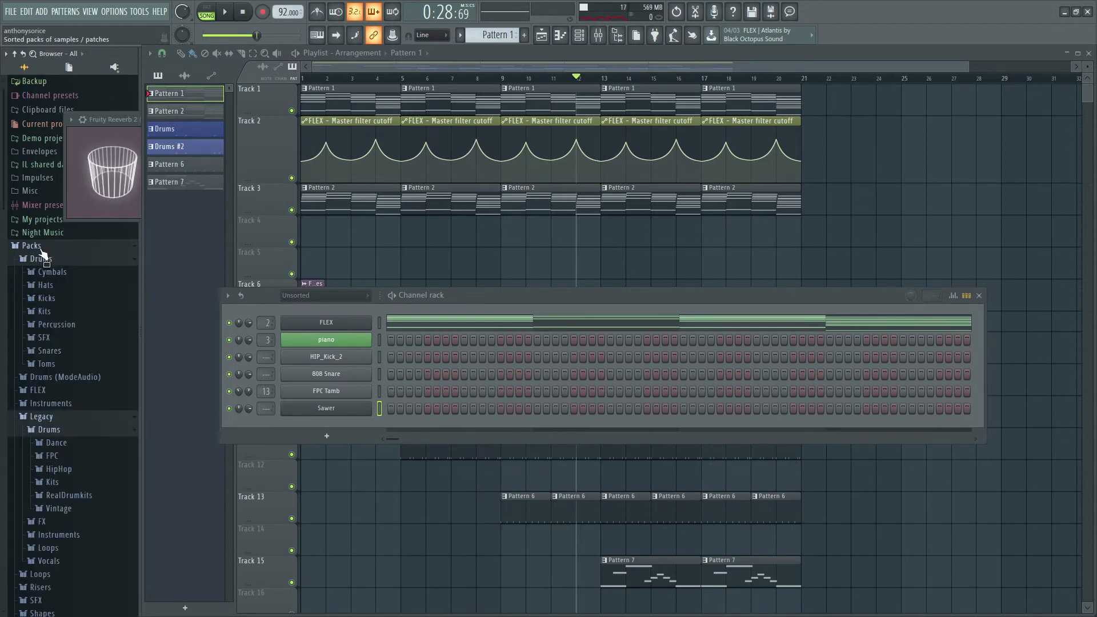
click(52, 261)
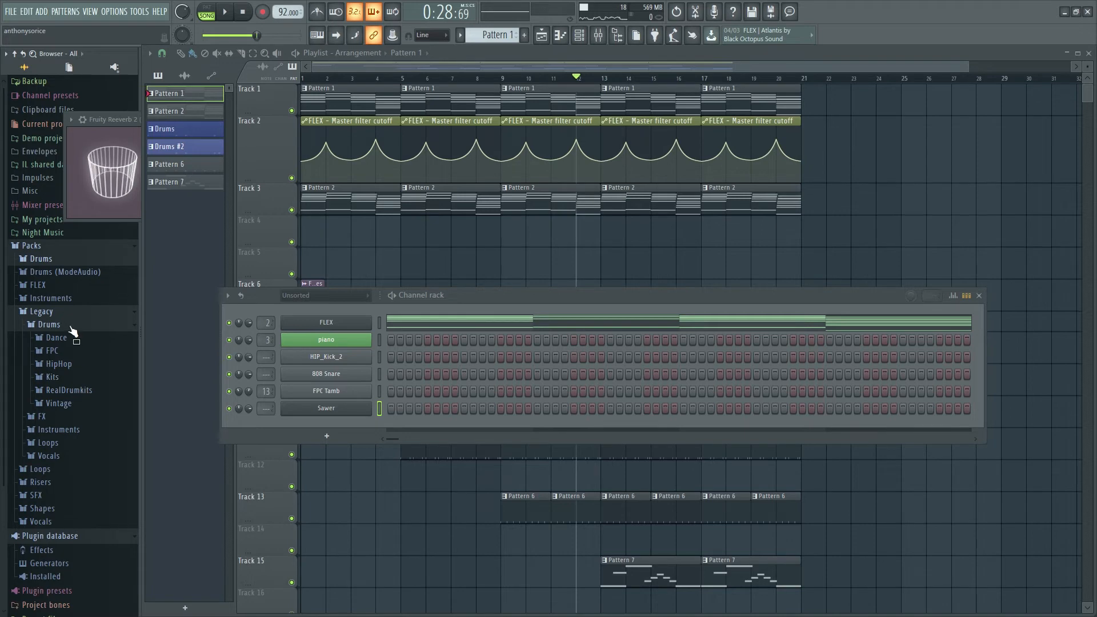
click(59, 429)
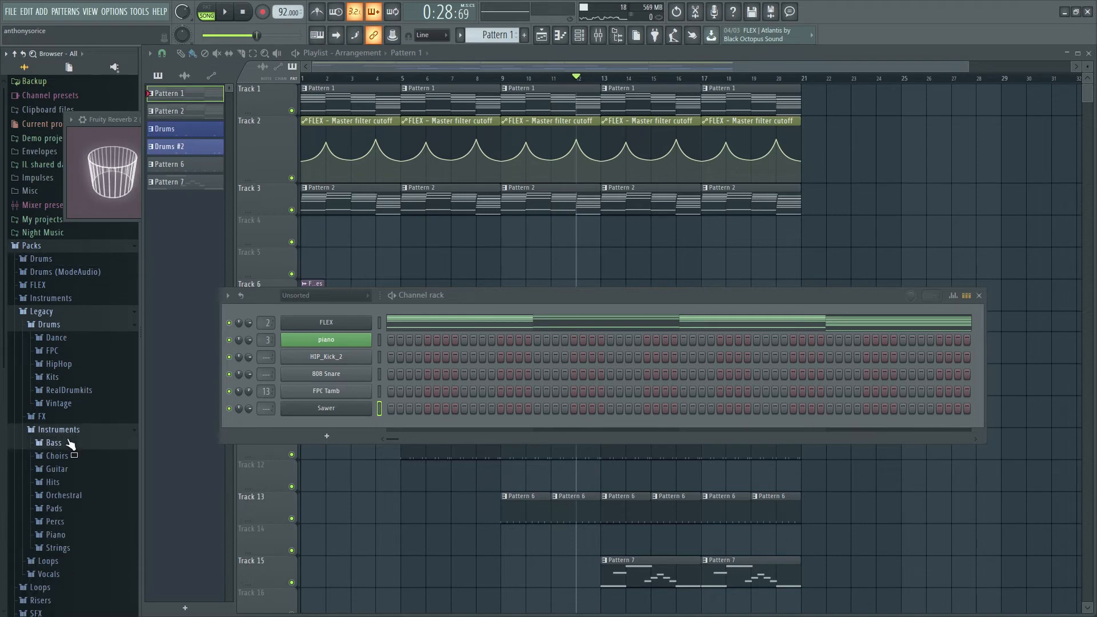
click(54, 443)
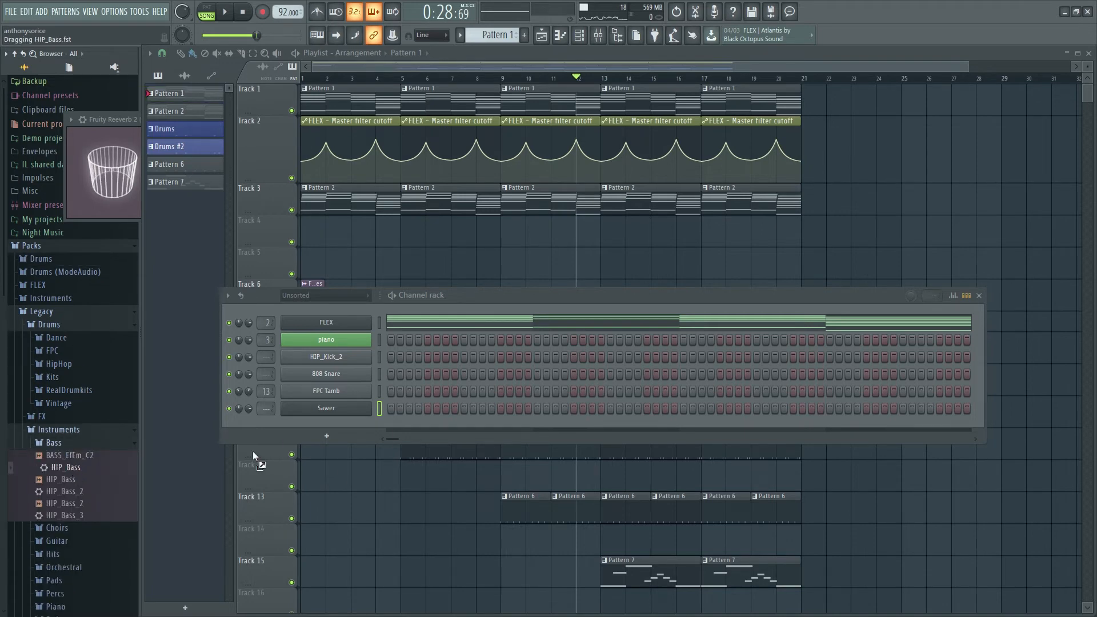
Step: Try the HIP_Bass preset as a new channel and remove it again
drag(253, 451, 311, 421)
click(350, 90)
right_click(326, 425)
click(366, 428)
click(608, 350)
click(71, 444)
scroll(100, 504, down, 2)
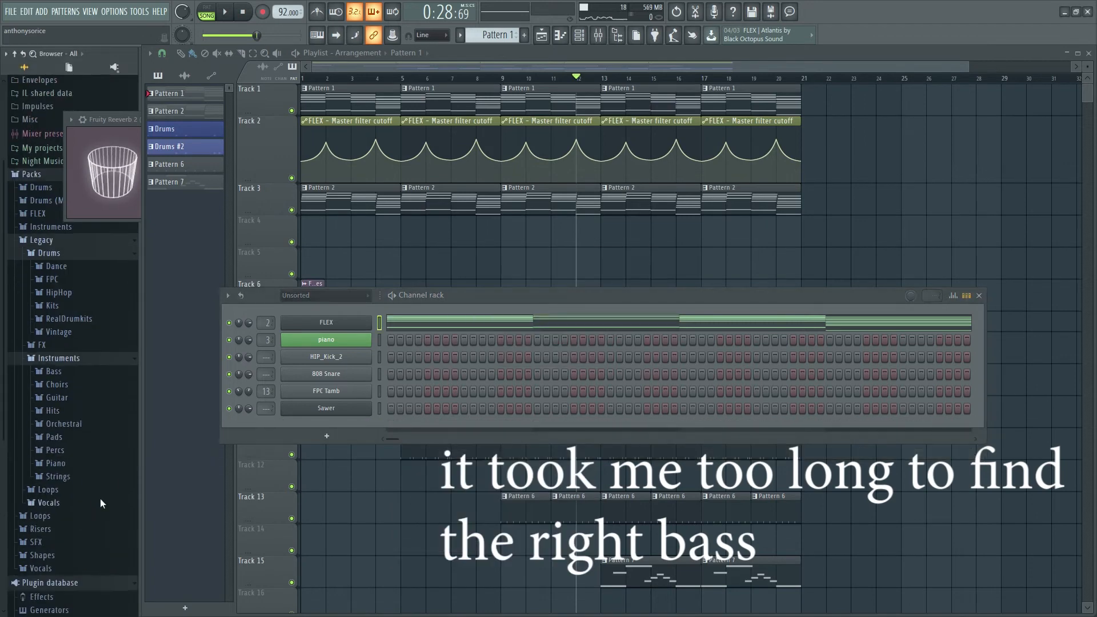
Step: Try a new DirectWave channel as the bass source and open its Nucleus Soundlab folder
click(53, 372)
click(326, 436)
click(326, 221)
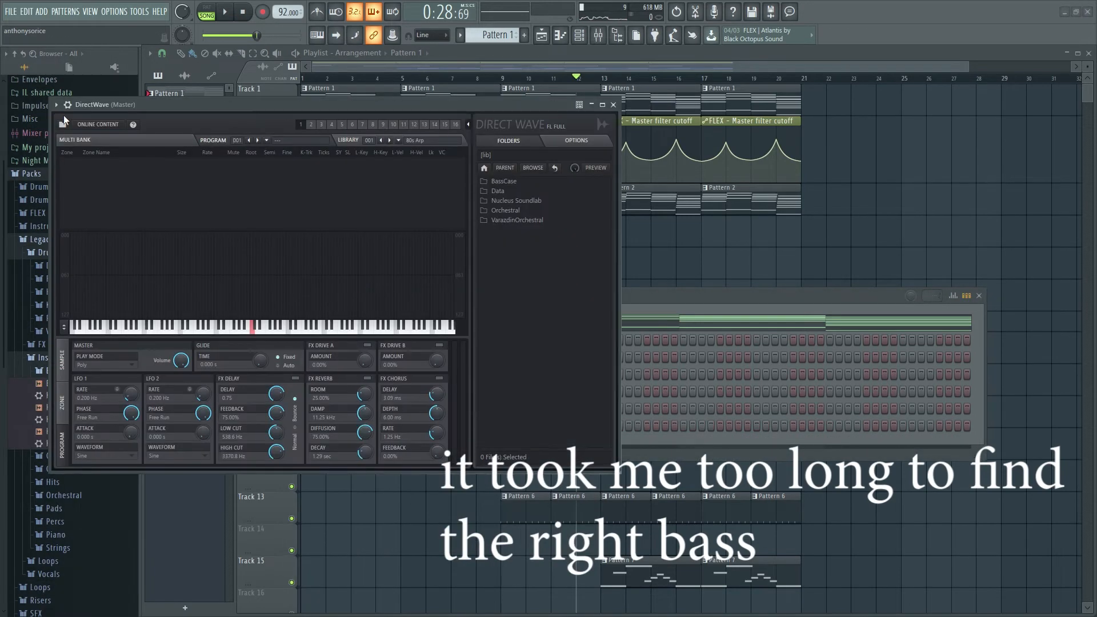
double_click(504, 200)
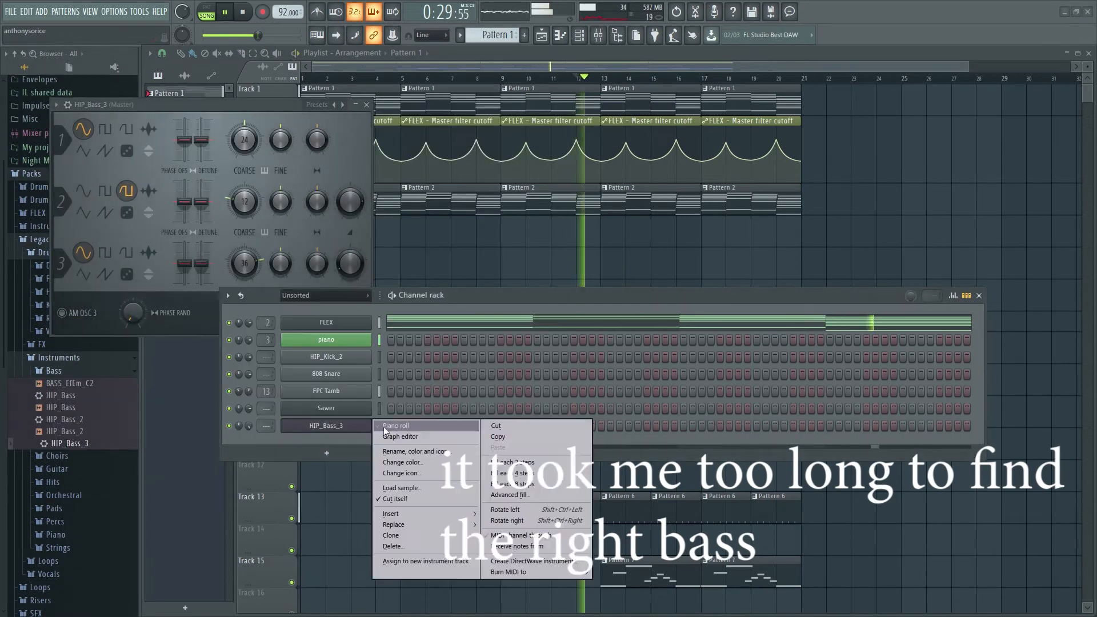
Step: Add FLStudio Bass Finger from the Legacy instruments' Guitar Bass folder as a new channel, and close its windows
drag(72, 383, 79, 388)
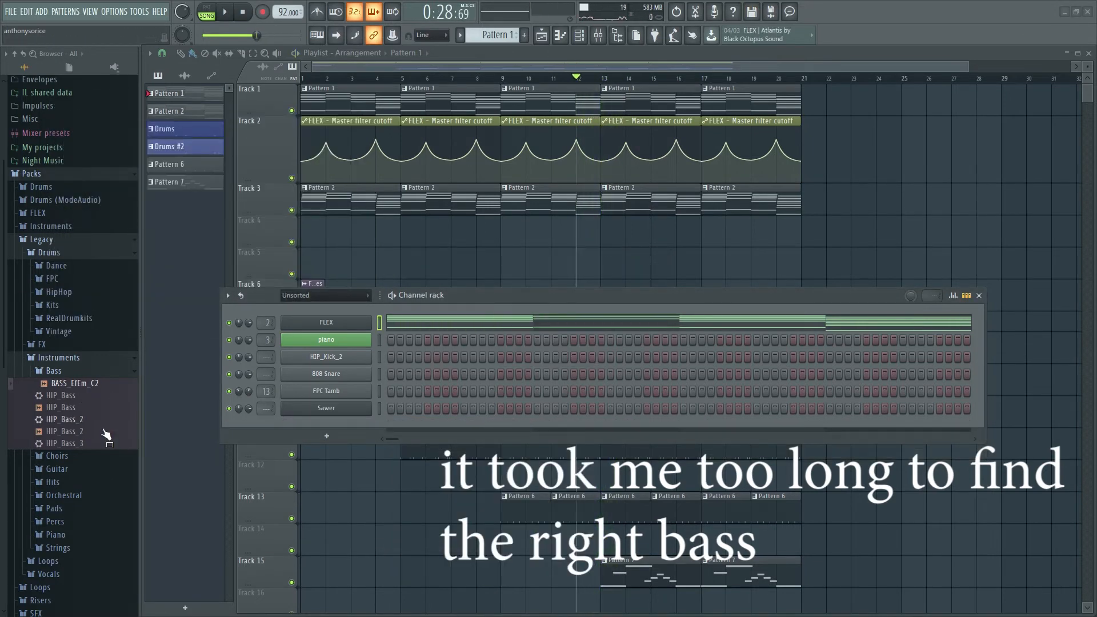
click(57, 469)
click(62, 481)
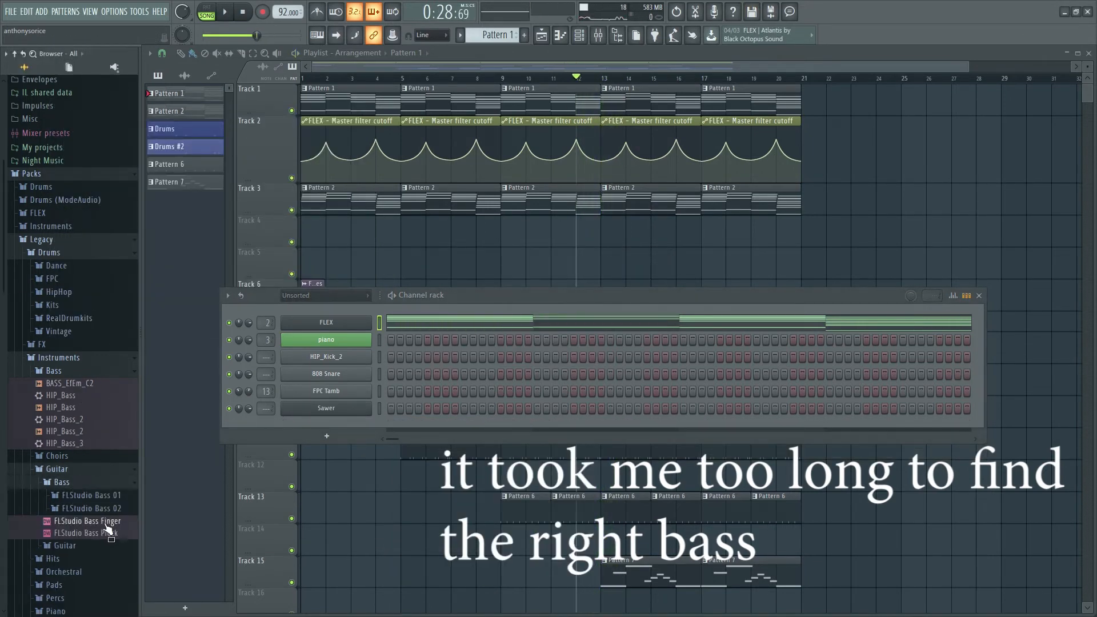
drag(92, 521, 341, 428)
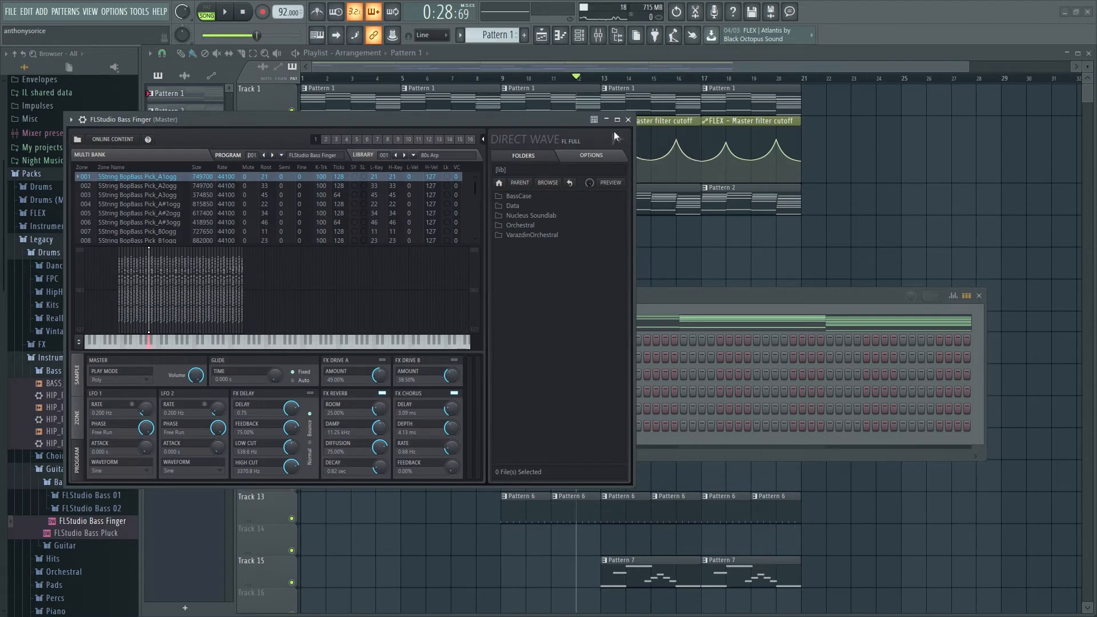
click(628, 119)
click(978, 296)
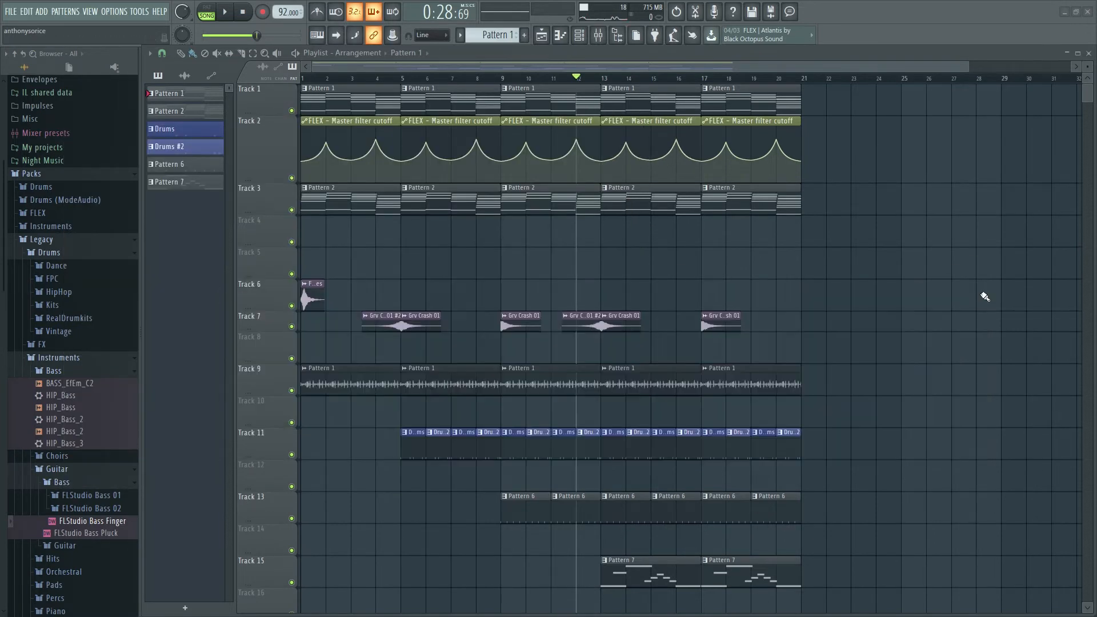
Step: Open Pattern 8's FLStudio Bass Finger piano roll from Track 17, paste the copied chord notes and deselect them
scroll(778, 289, down, 5)
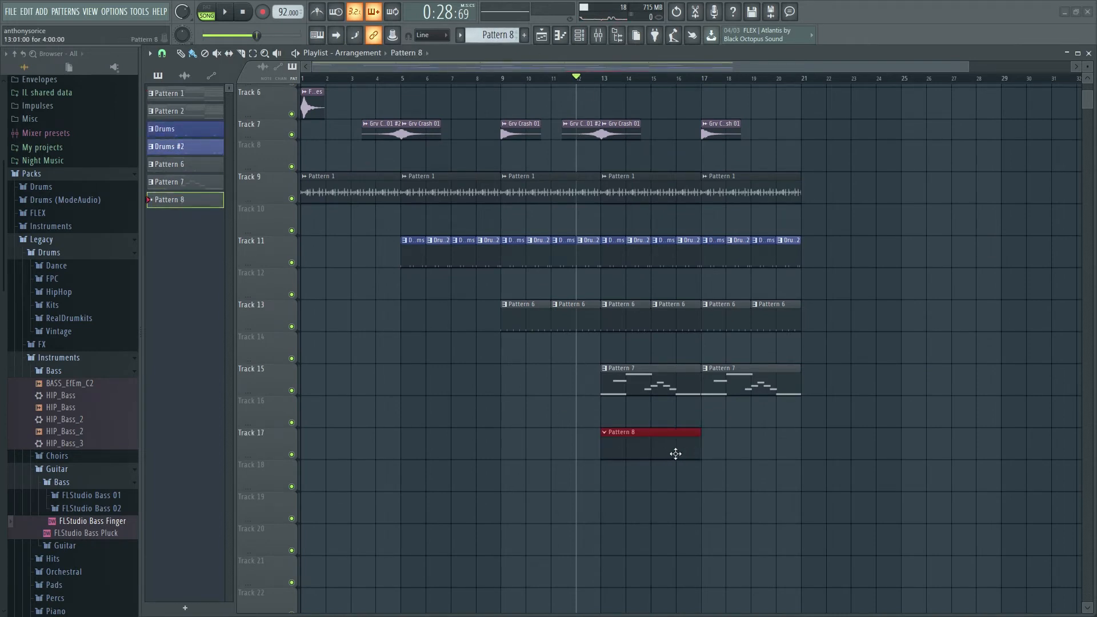
double_click(666, 454)
right_click(360, 423)
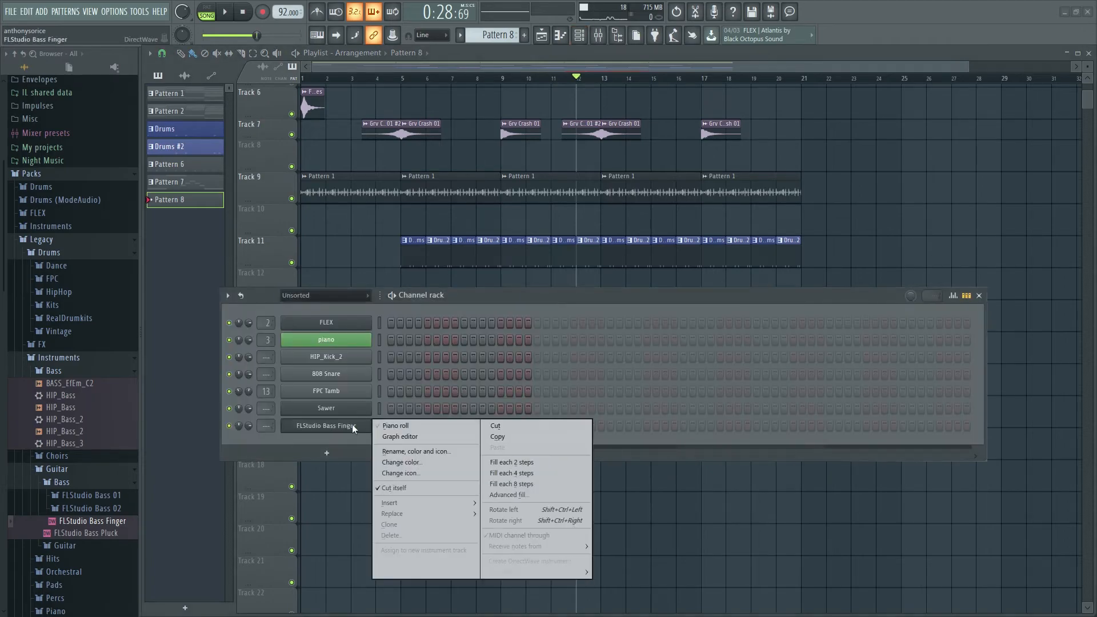
click(391, 427)
key(ctrl+v)
key(ctrl+d)
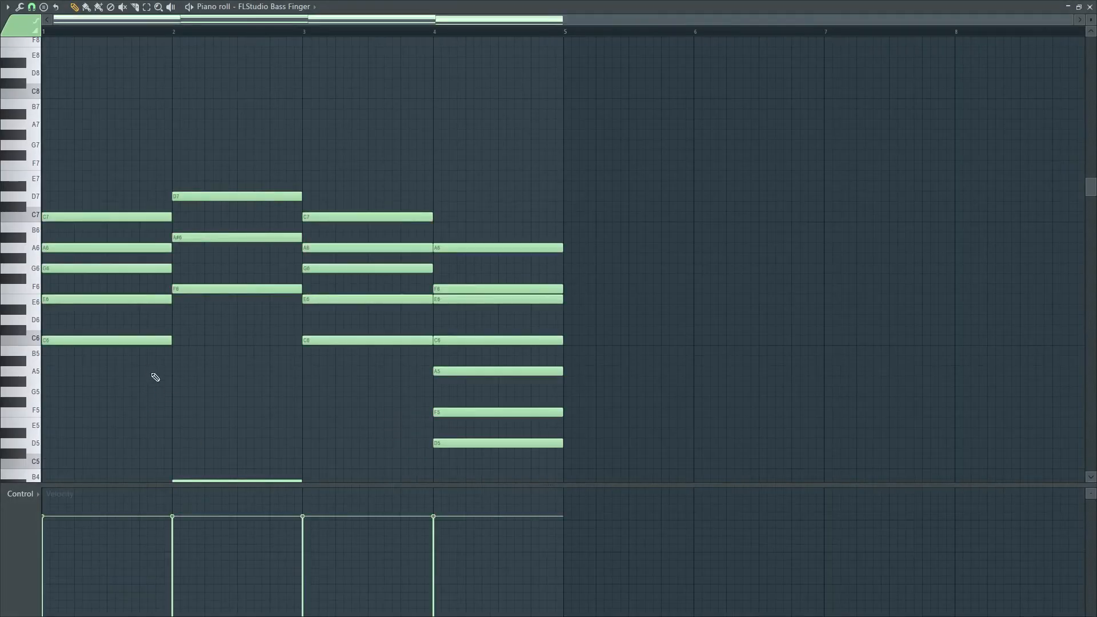
Step: Delete the upper chord notes in bars 1 and 2, keeping only the low A4 and A#4
scroll(99, 195, down, 4)
right_click(100, 177)
right_click(104, 145)
right_click(107, 125)
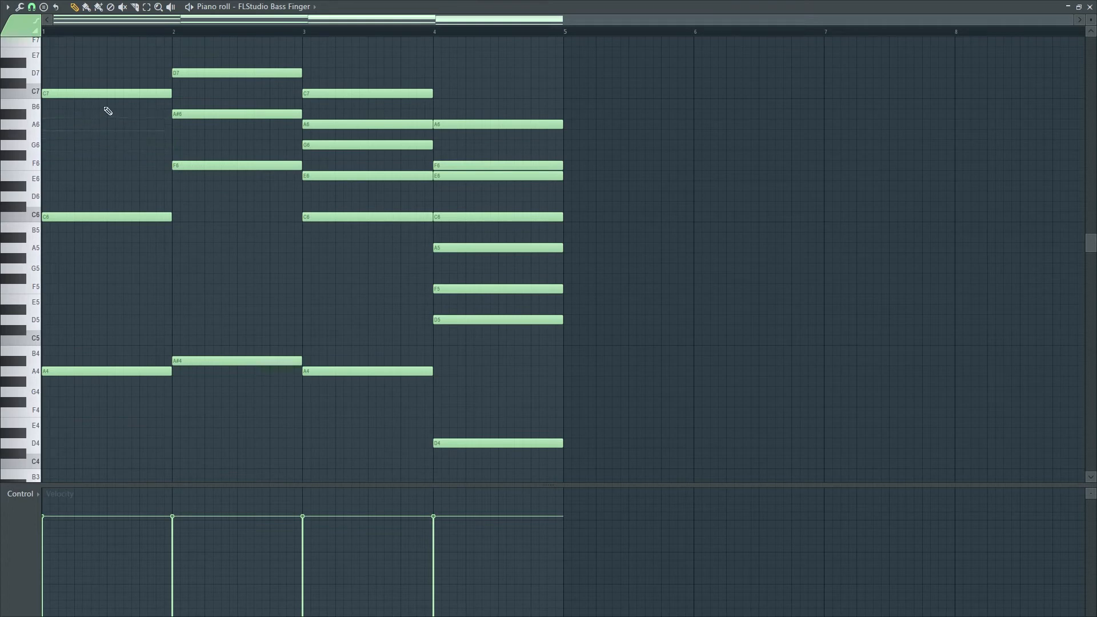
right_click(109, 94)
right_click(182, 114)
right_click(211, 74)
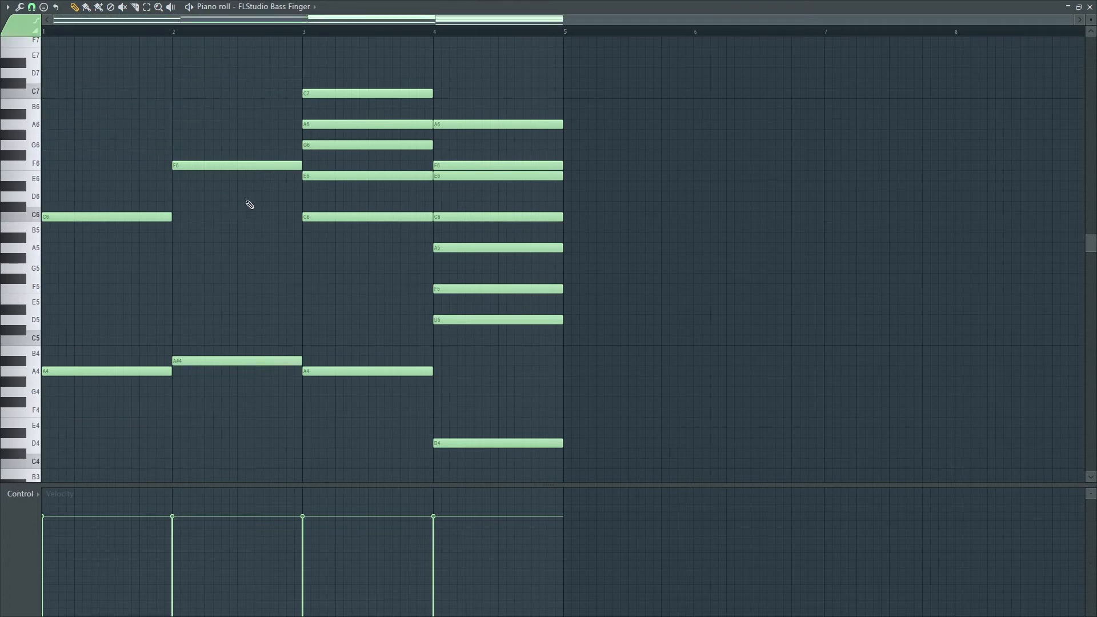
right_click(224, 165)
right_click(119, 217)
Step: Delete the upper chord notes in bars 3 and 4, keeping only the low A4 and D4
right_click(340, 176)
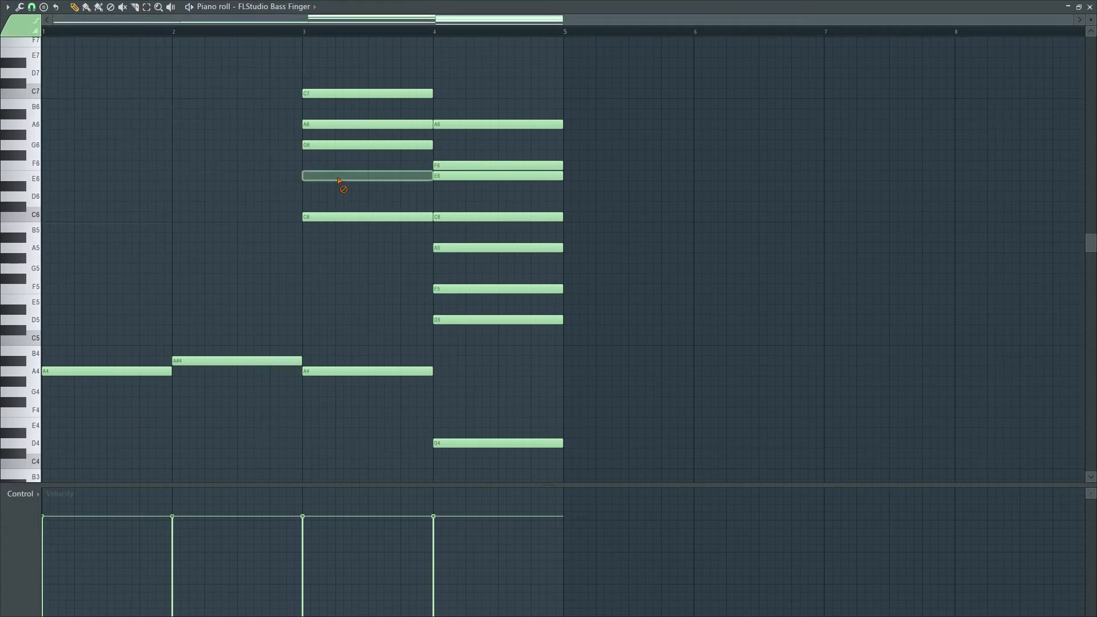
right_click(343, 125)
right_click(330, 144)
right_click(343, 94)
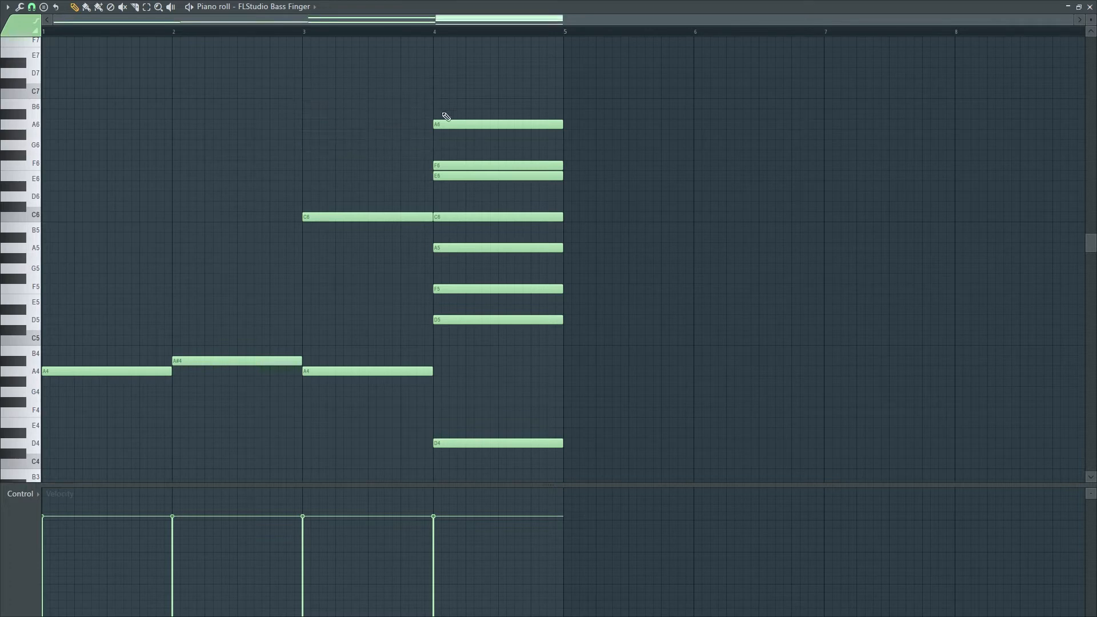
right_click(447, 124)
right_click(455, 165)
right_click(457, 176)
right_click(465, 216)
right_click(471, 247)
right_click(478, 288)
right_click(472, 320)
right_click(383, 218)
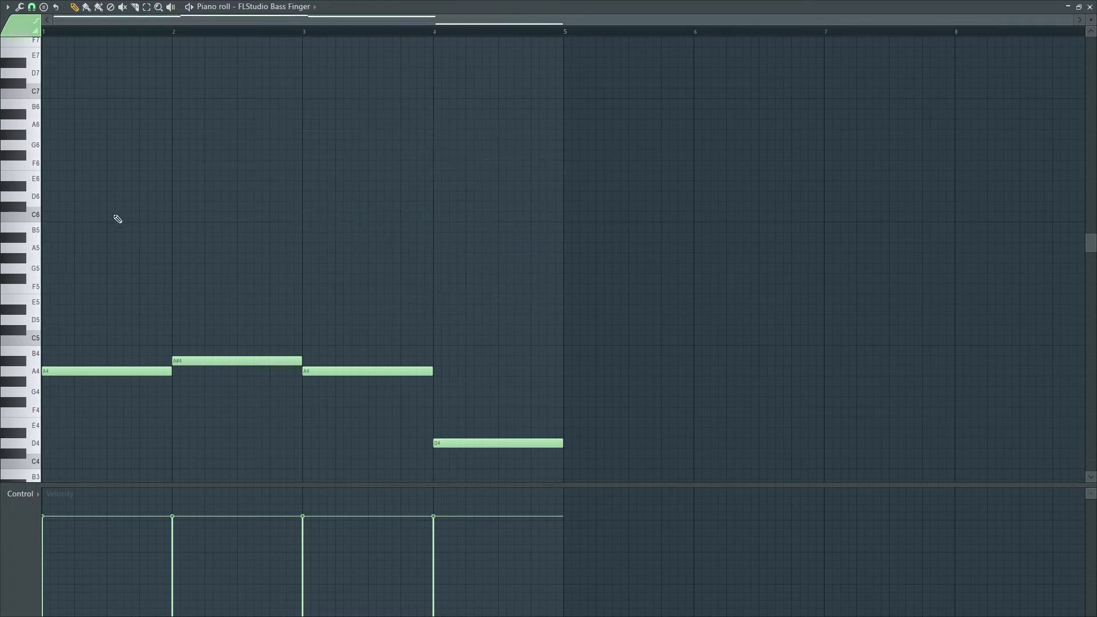
Step: Play the bass line and try all its notes one octave higher
key(space)
key(space)
key(ctrl+a)
key(ctrl+Up)
key(space)
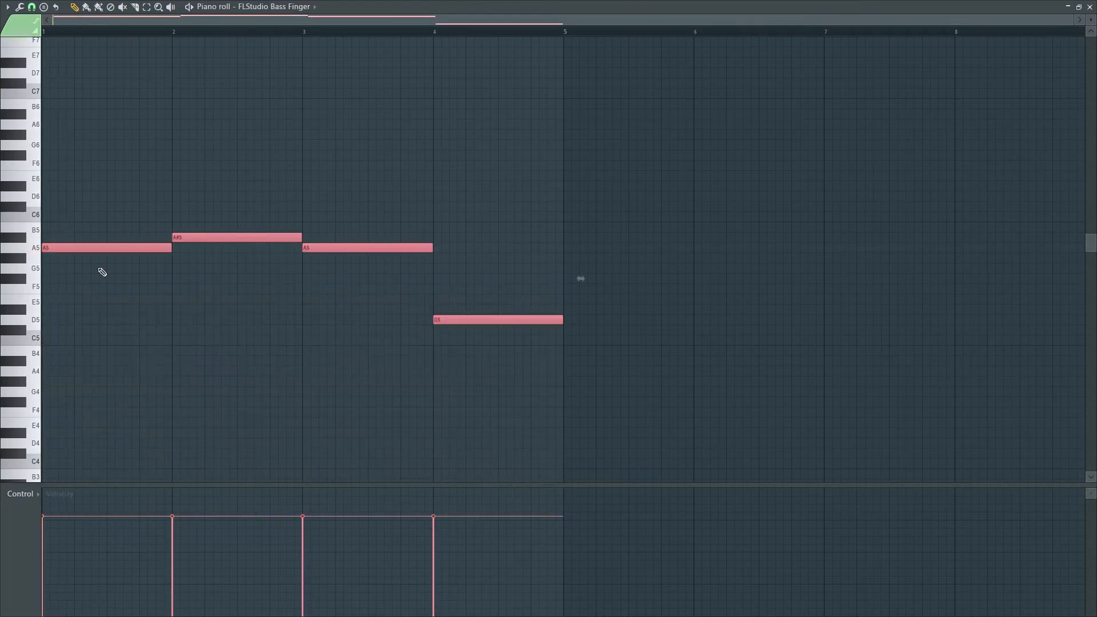
Step: Solo the FLStudio Bass Finger channel in the channel rack, audition it and reopen its piano roll
click(1090, 7)
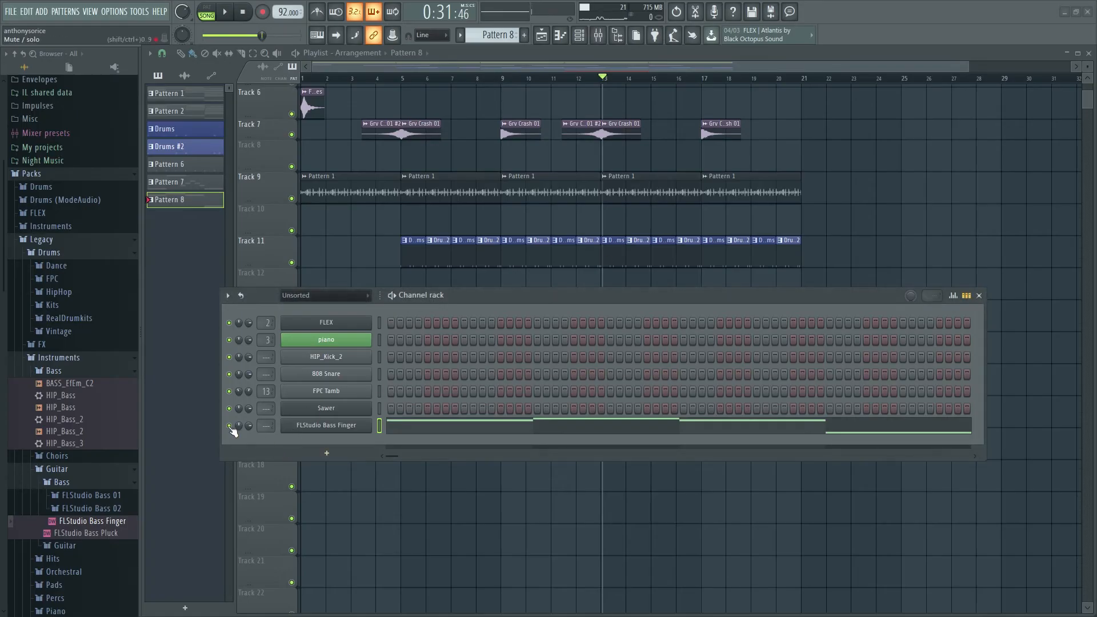
right_click(229, 427)
click(254, 432)
key(space)
key(space)
right_click(334, 429)
click(392, 428)
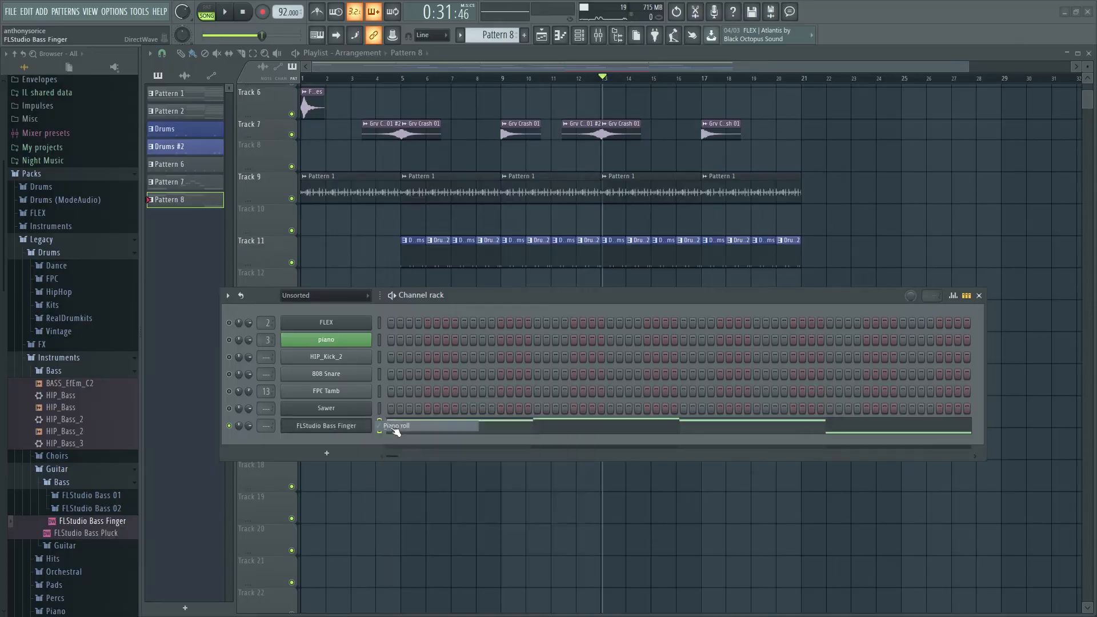
Step: Try all the bass notes another octave higher, play them and move them back down
key(ctrl+a)
key(ctrl+Up)
key(space)
key(space)
key(ctrl+Down)
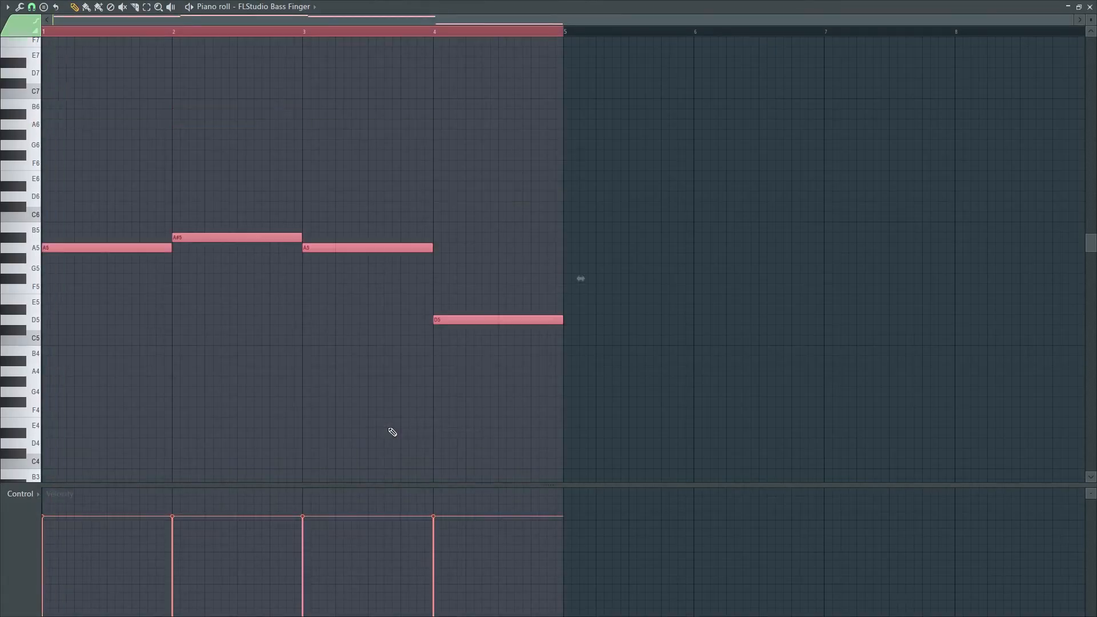
Step: Transpose all the bass notes down to A3, A#3, A3 and D3 and play them back
key(ctrl+Down)
key(ctrl+Down)
key(space)
scroll(388, 432, down, 3)
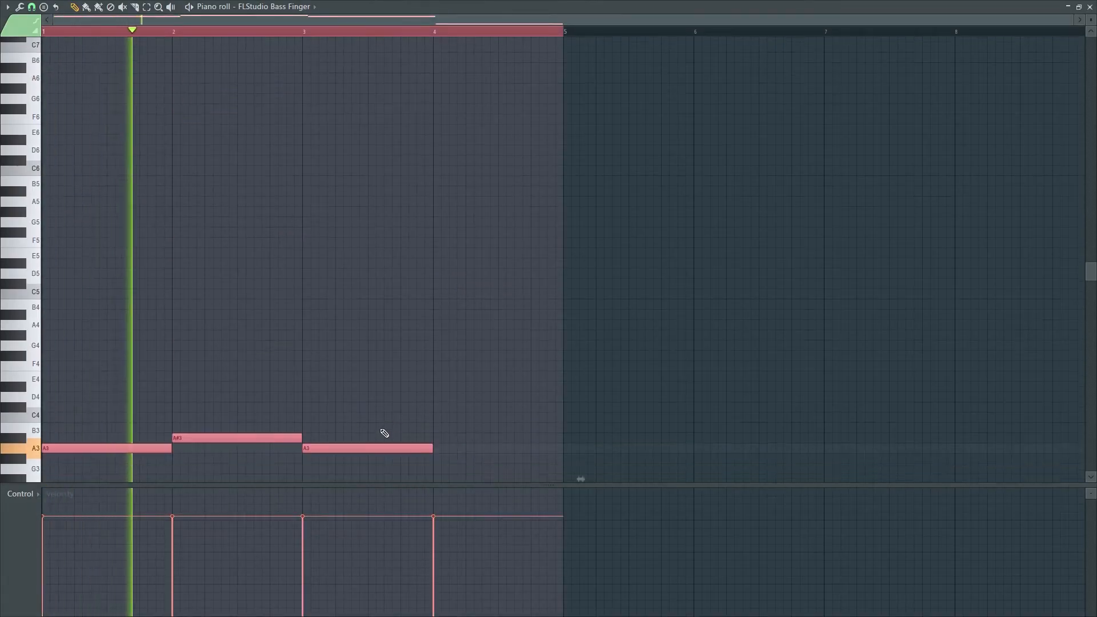
scroll(385, 433, down, 2)
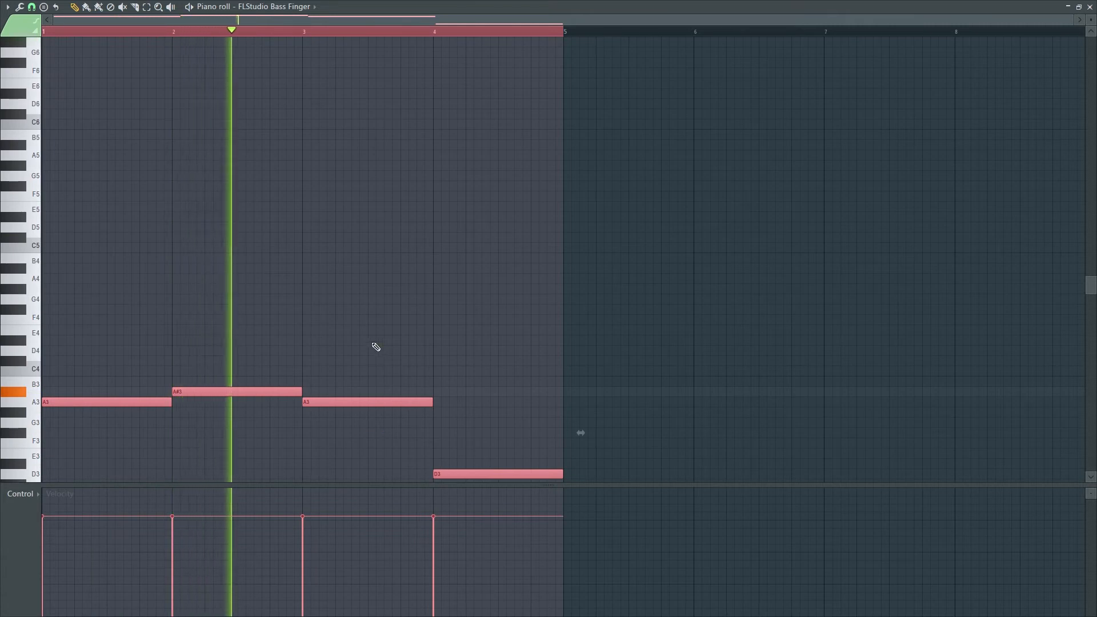
Step: Transpose the bass line down to A2, A#2, A2 and D2, audition it and deselect the notes
key(space)
key(ctrl+Up)
key(space)
key(space)
key(space)
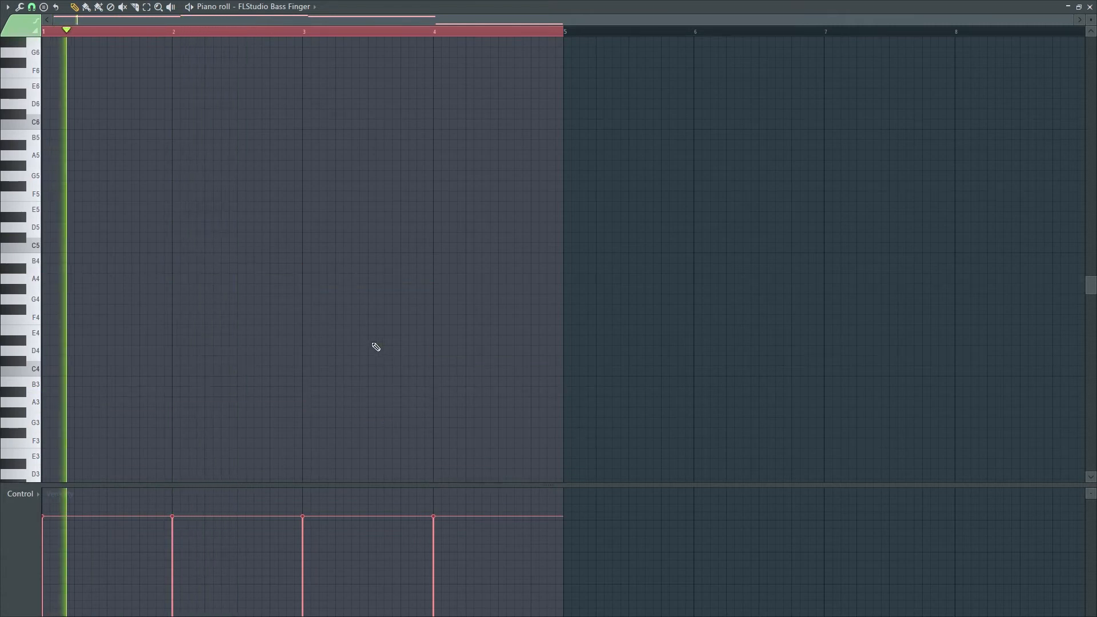
scroll(370, 341, down, 10)
key(ctrl+d)
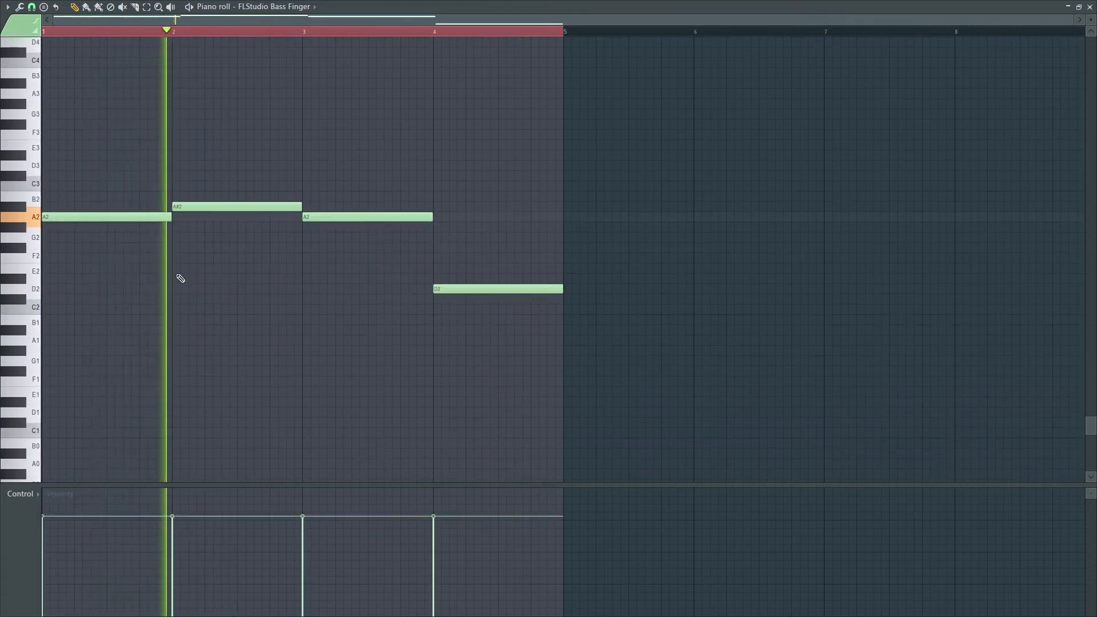
Step: Shorten bar 1's A2 note to three beats and fill the last beat with a D3 note, auditioning the change
key(space)
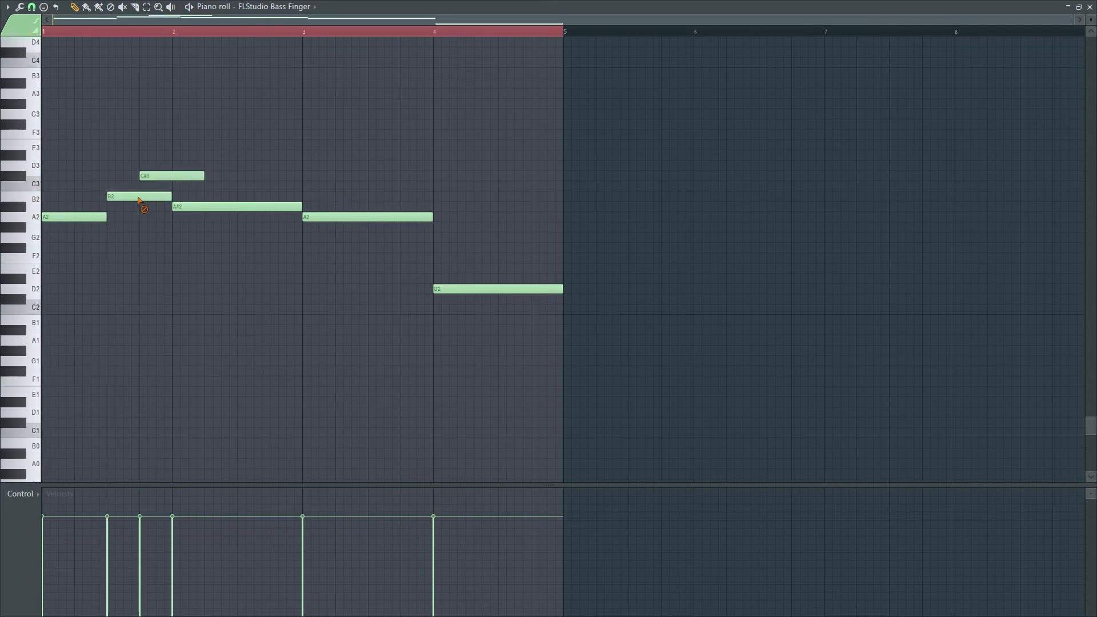
key(space)
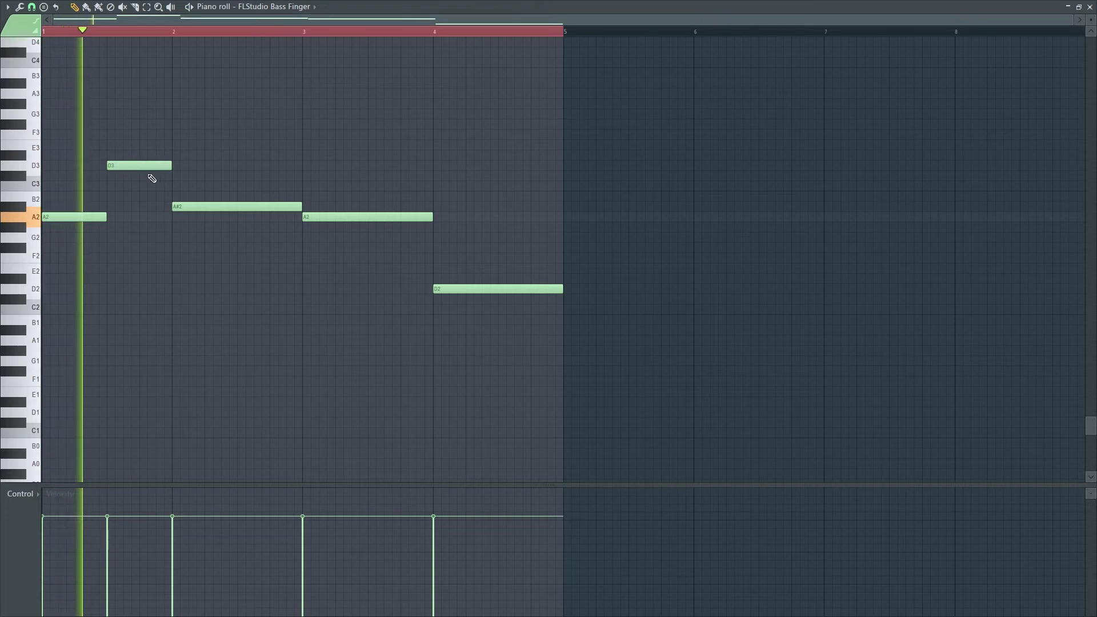
drag(107, 165, 143, 165)
key(space)
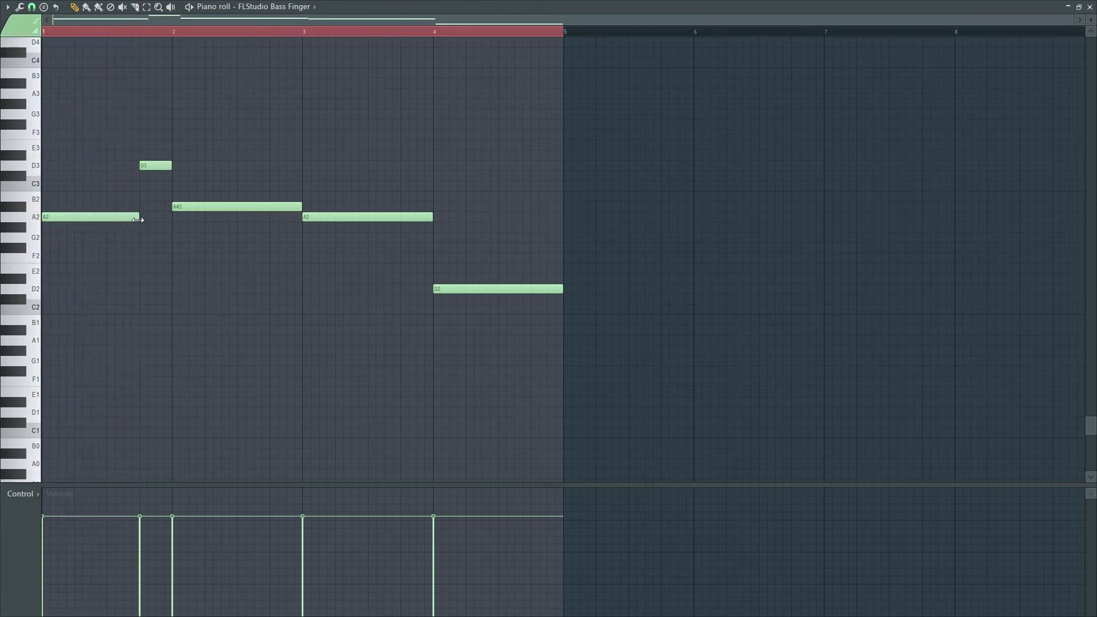
key(space)
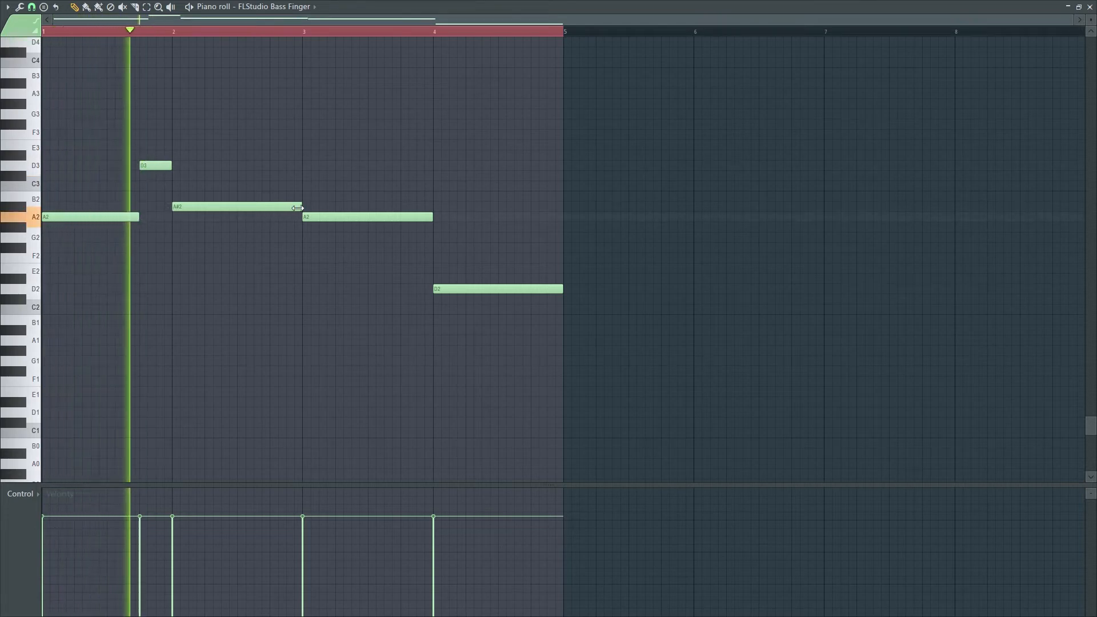
key(space)
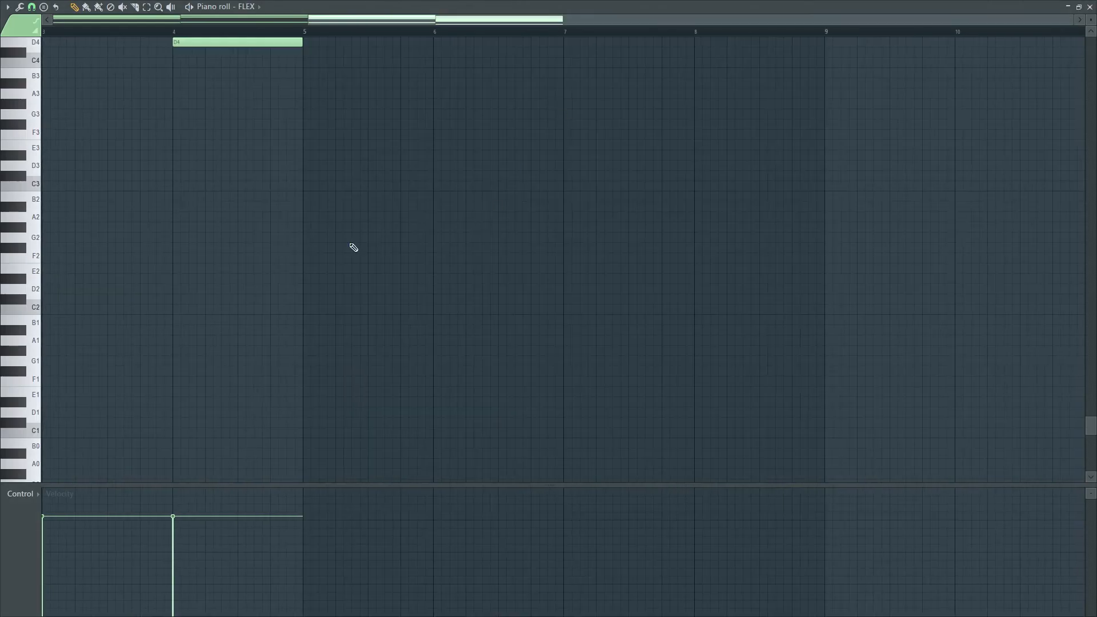
Step: Examine Pattern 1's FLEX chords in the piano roll as a reference for the bass, and return to the playlist
scroll(353, 247, up, 10)
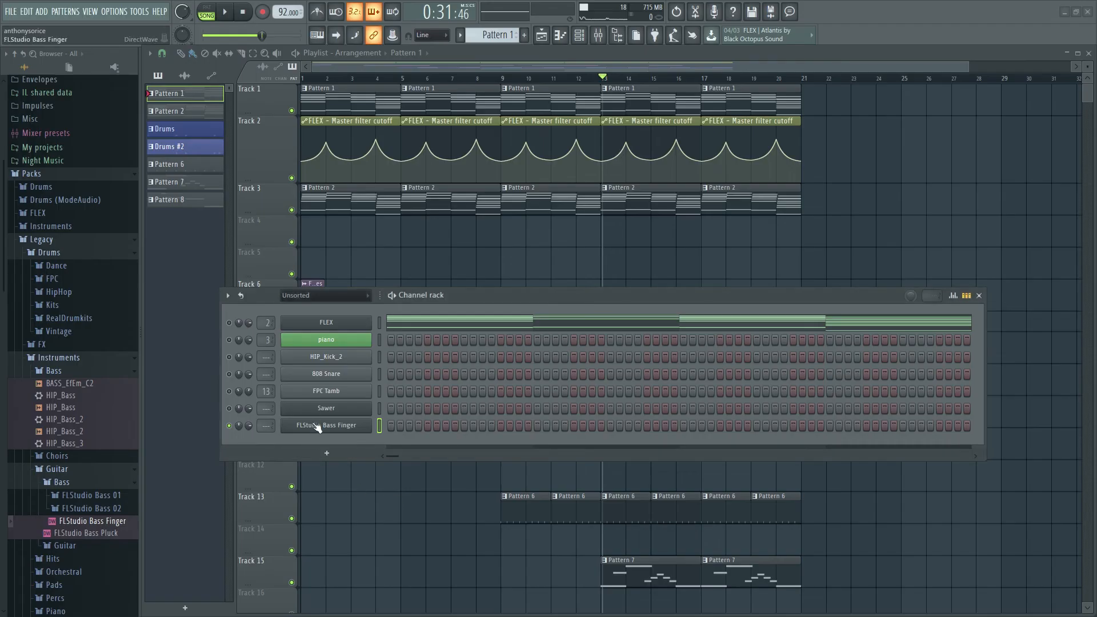
right_click(315, 425)
click(388, 427)
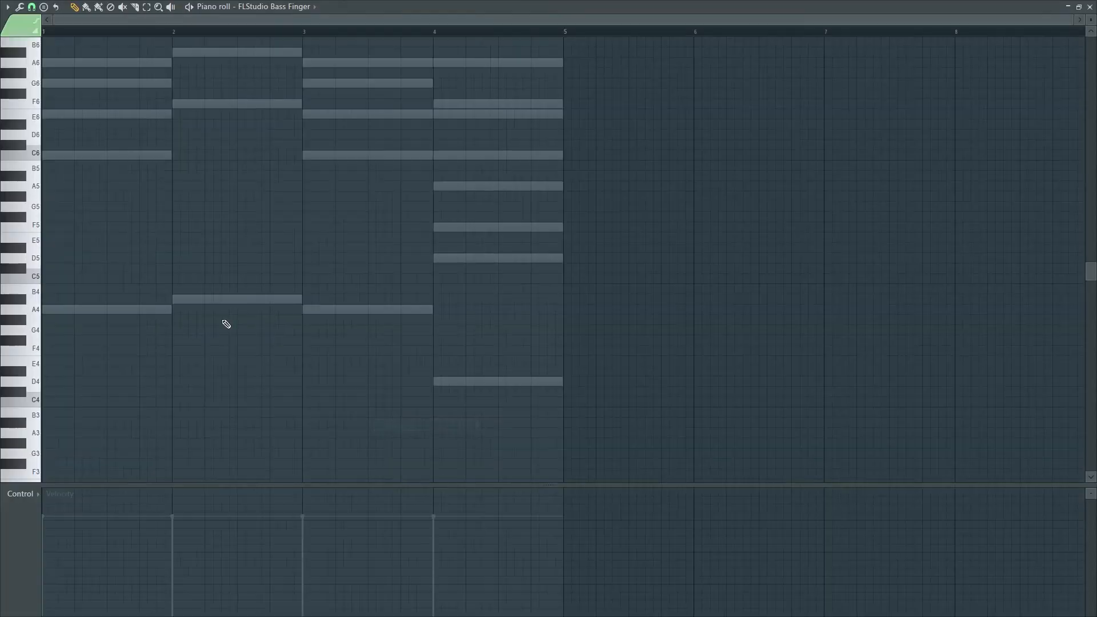
scroll(539, 190, up, 4)
scroll(335, 341, down, 10)
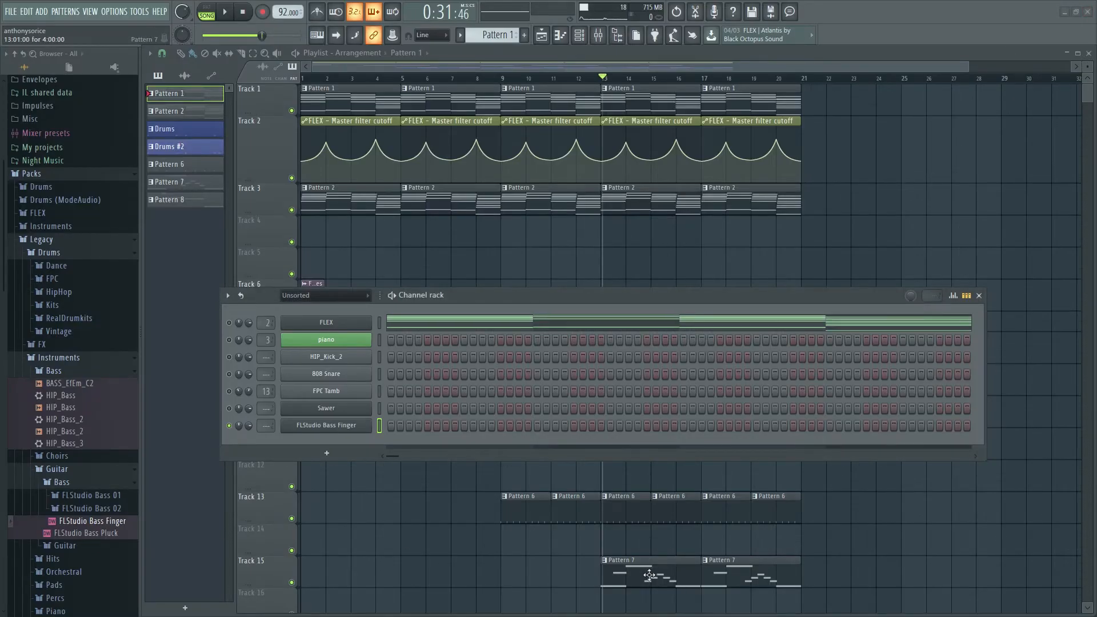
scroll(584, 551, down, 3)
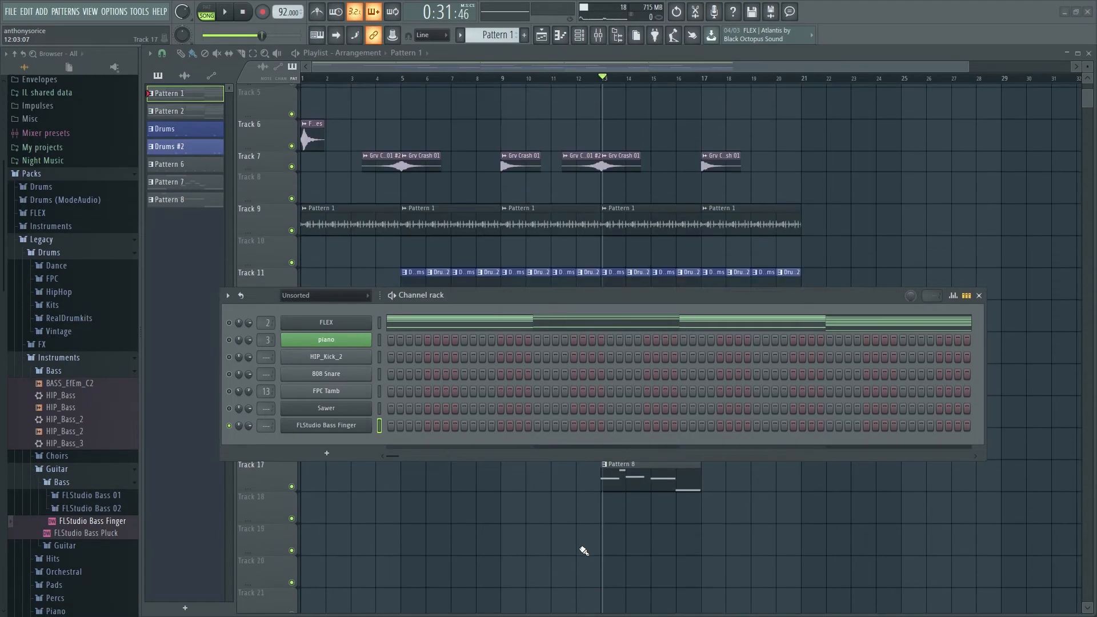
Step: In Pattern 8, shorten the bass notes of bars 2 to 4 to three beats and add C3, E3 and F2 on the last beats
double_click(643, 485)
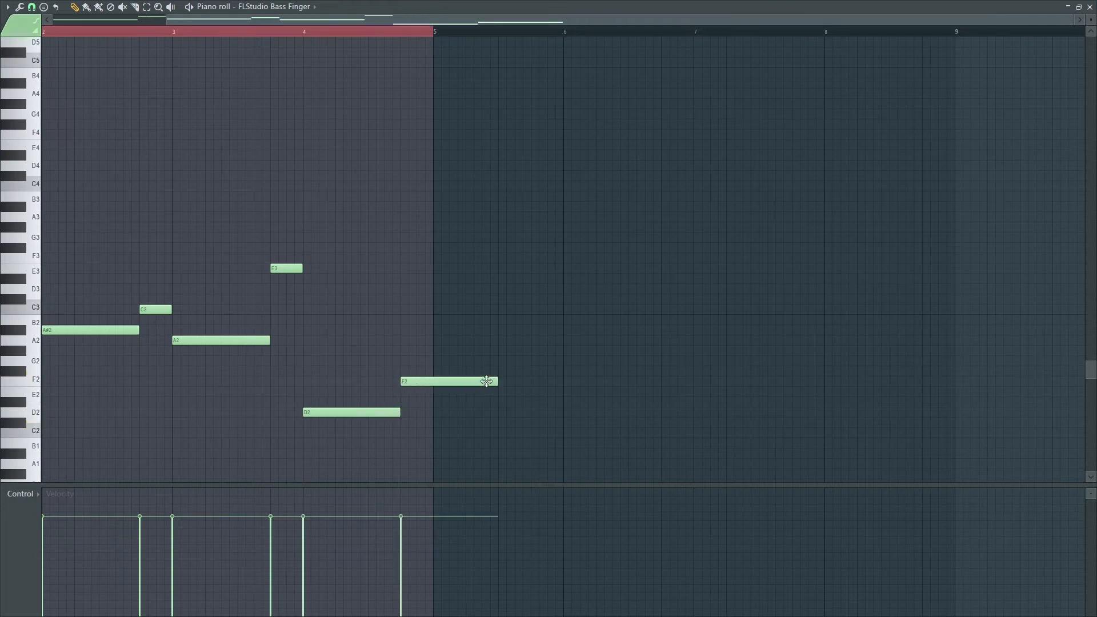
drag(396, 20, 268, 22)
key(space)
Step: Lower the velocity of the short D3, C3 and E3 notes slightly while the bass line plays
drag(142, 552, 147, 538)
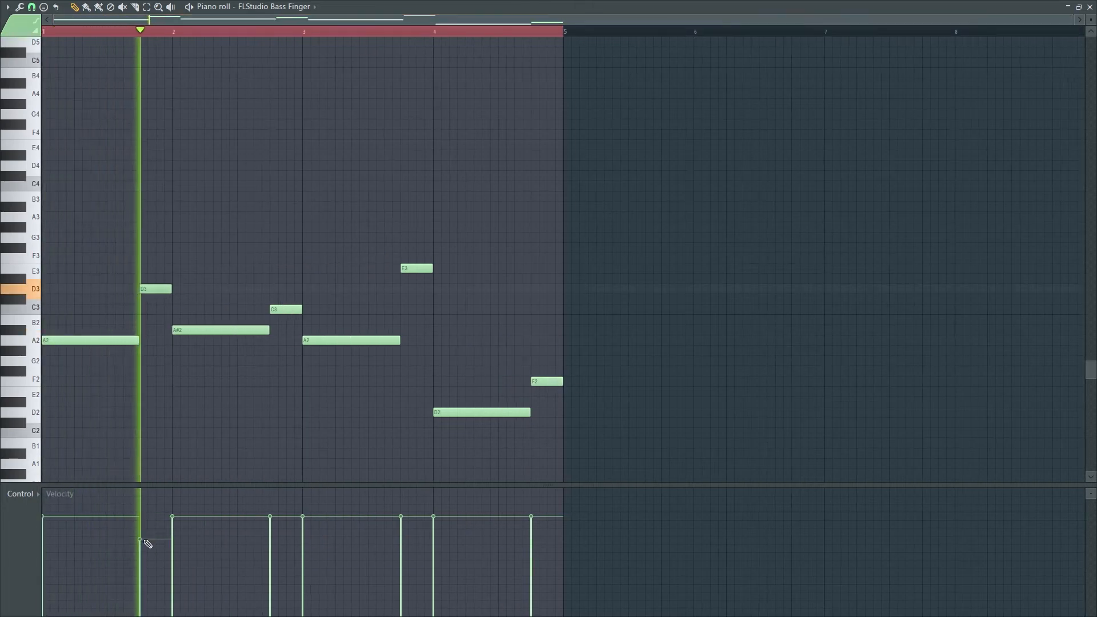
click(271, 538)
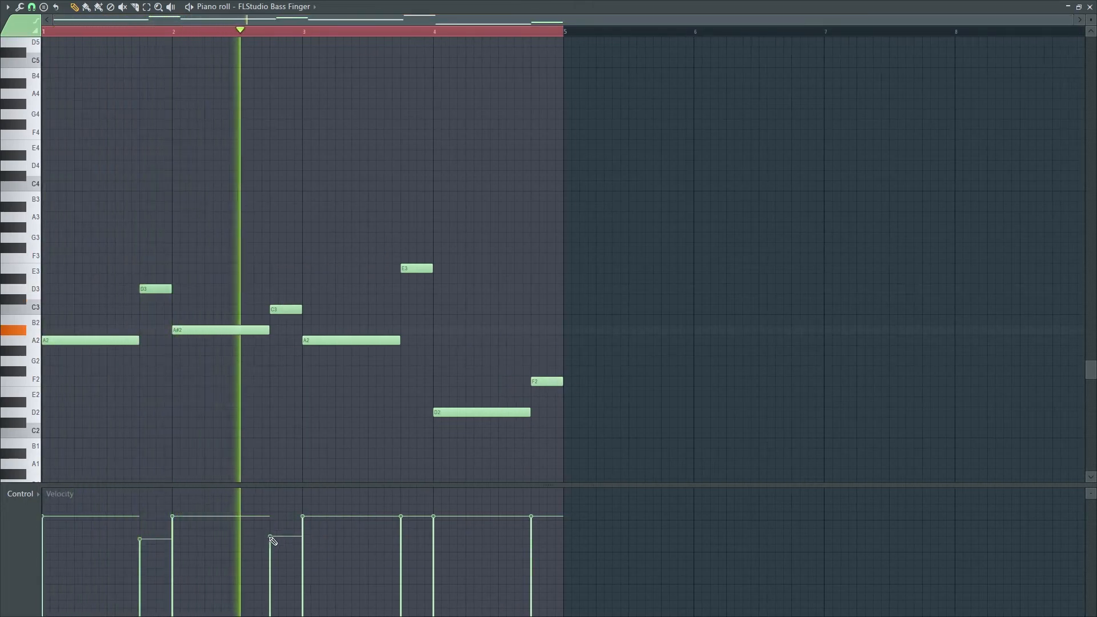
click(401, 537)
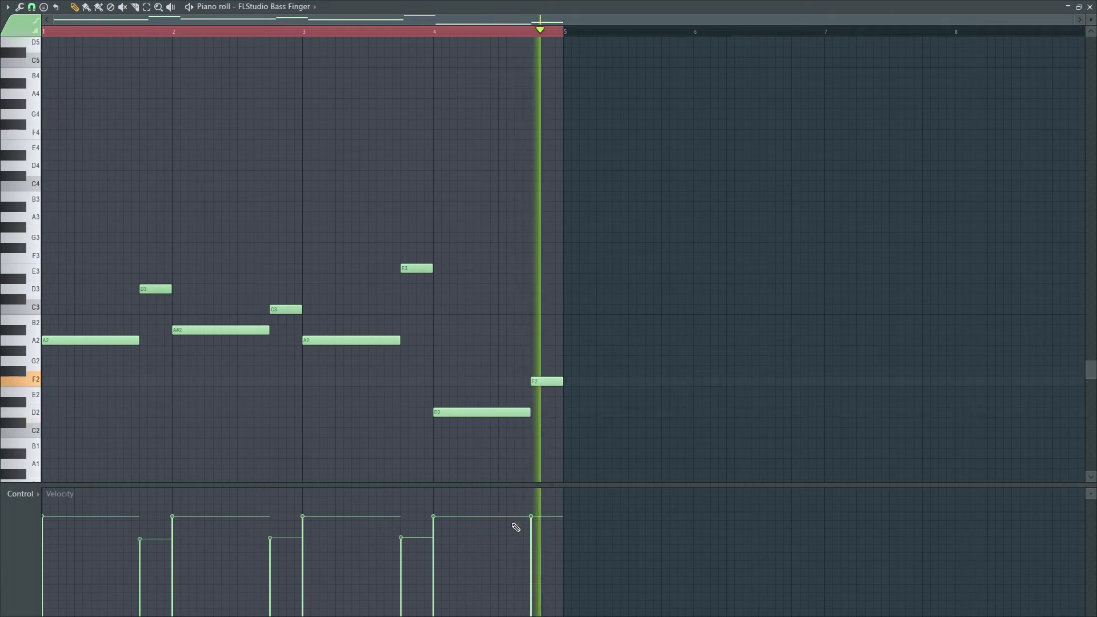
key(space)
Step: Select the bass notes in bars 1 to 3, transpose them down one octave and play the line
drag(516, 377, 41, 200)
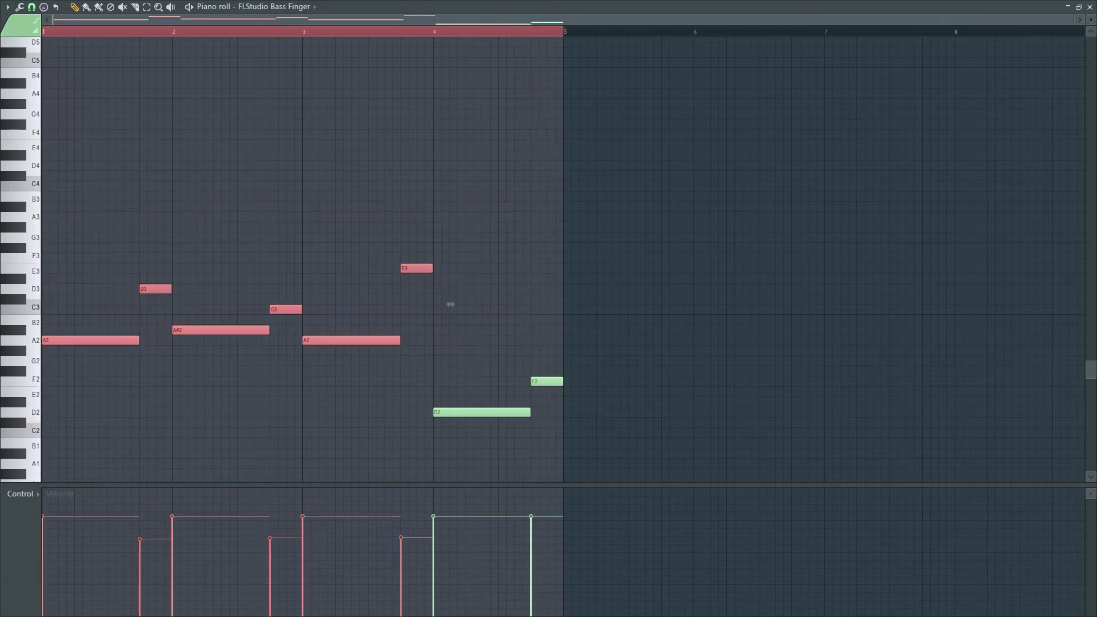
key(ctrl+Down)
key(space)
scroll(63, 215, down, 1)
scroll(63, 214, down, 1)
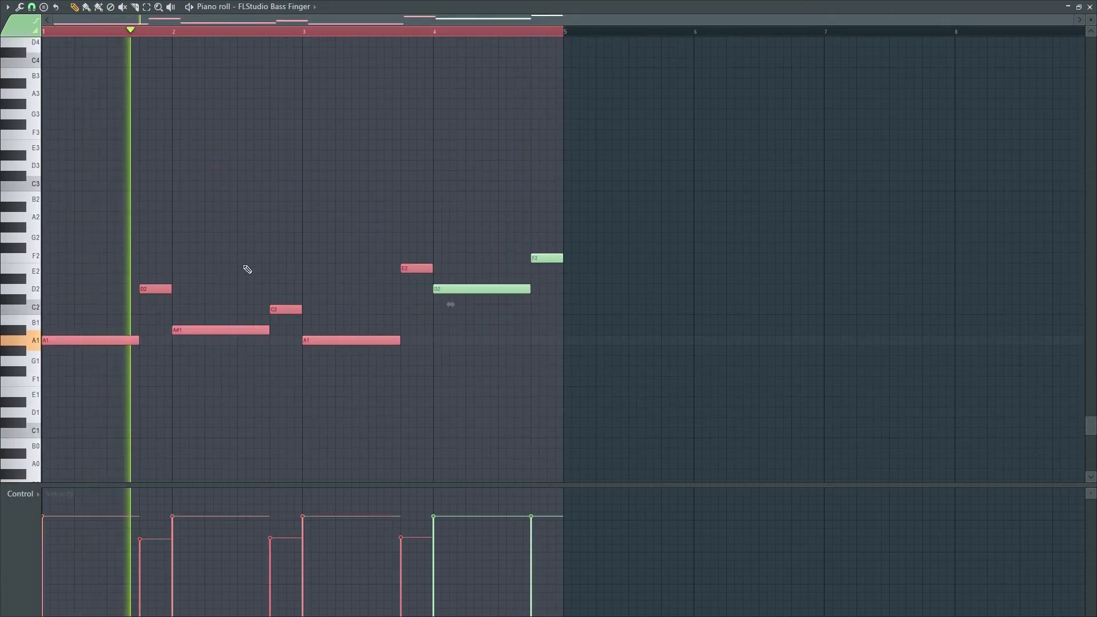
Step: Try bar 4's D2 and F2 bass notes one octave lower, restore their pitch and clear the selection
drag(578, 333, 488, 242)
key(ctrl+Down)
key(ctrl+Up)
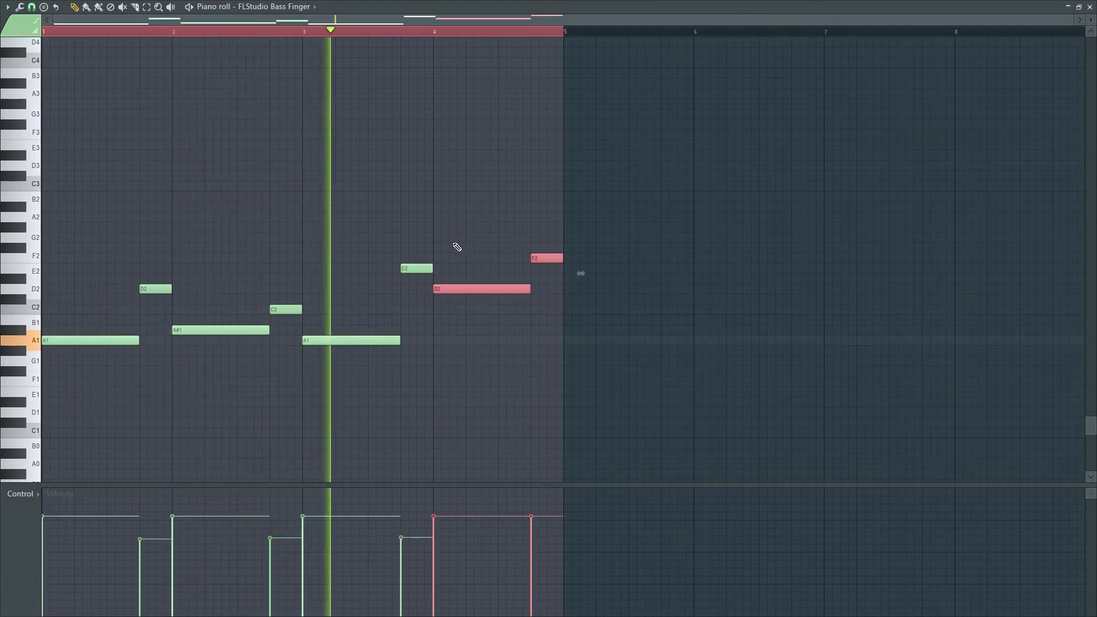
key(ctrl+d)
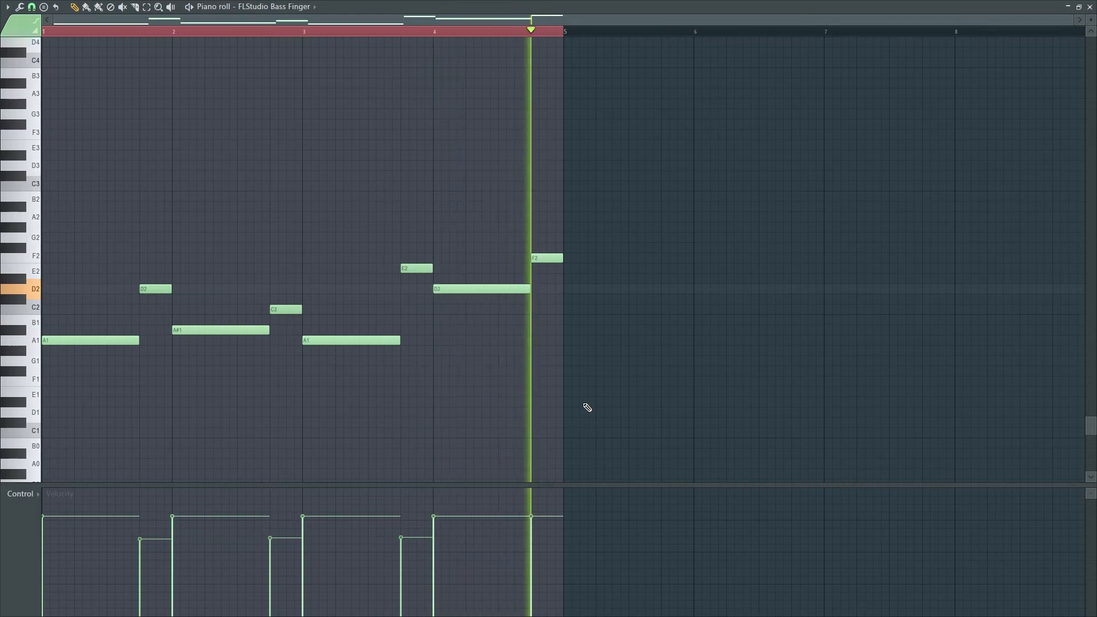
Step: Return from the piano roll, re-enable all the muted channels and set the FLStudio Bass Finger volume to about 66% during playback
key(space)
key(F7)
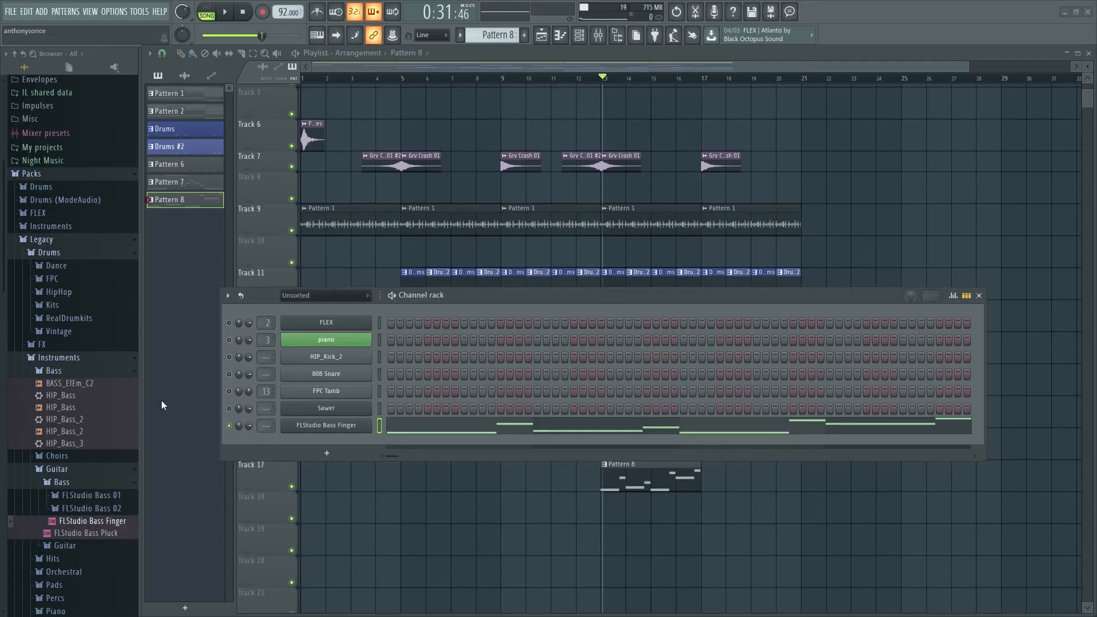
right_click(231, 431)
click(242, 434)
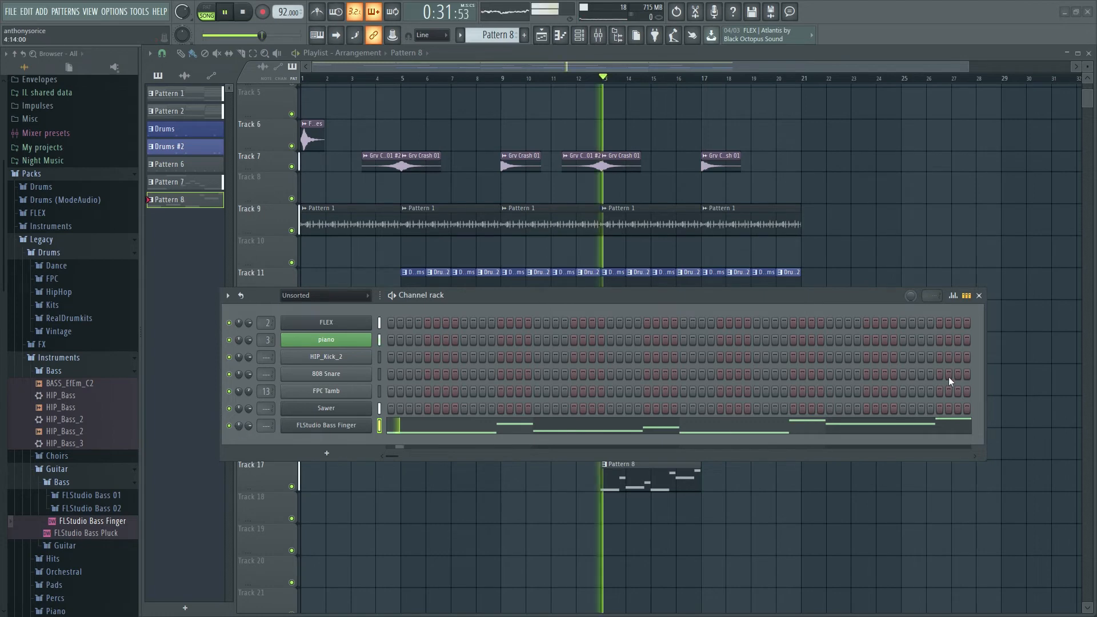
drag(248, 427, 249, 437)
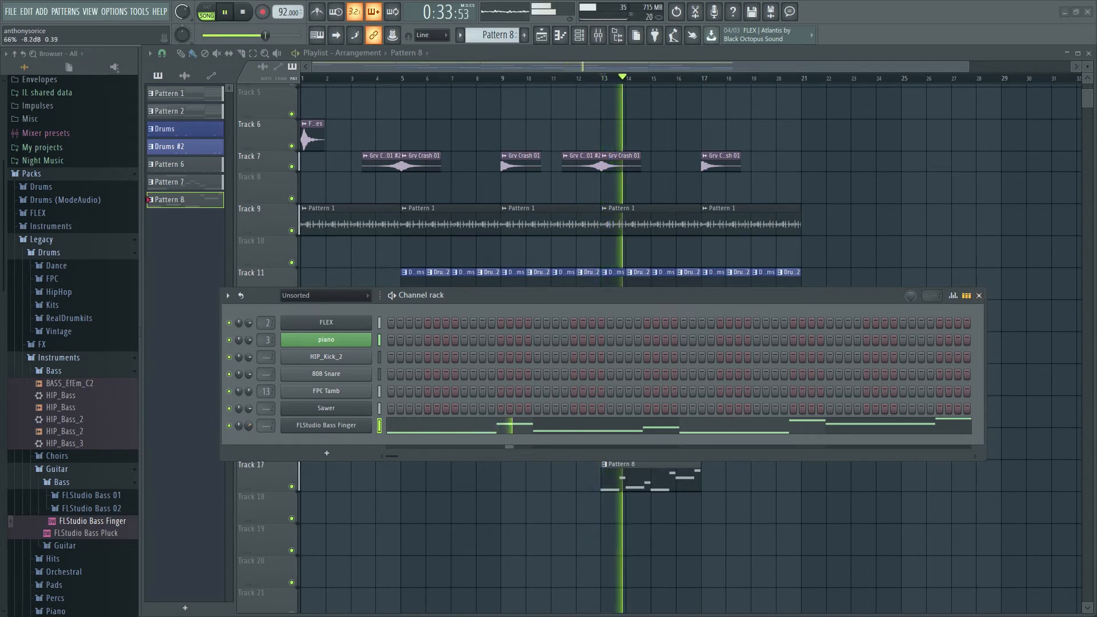
Step: Add a second Pattern 8 clip at bar 17 on Track 17 and listen to the arrangement
click(978, 295)
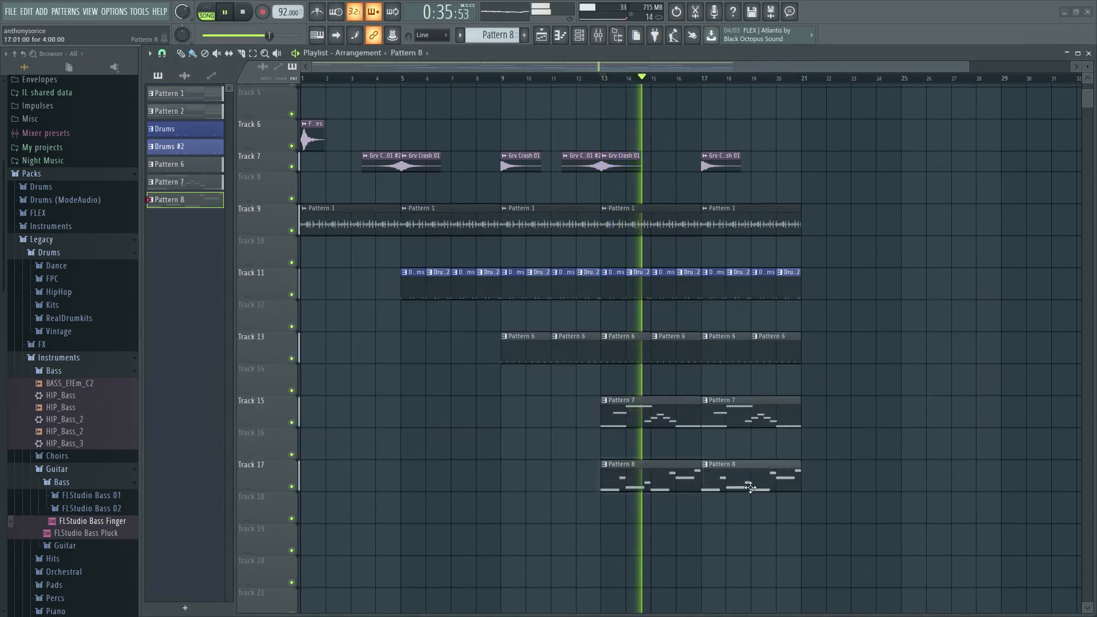
scroll(855, 561, up, 5)
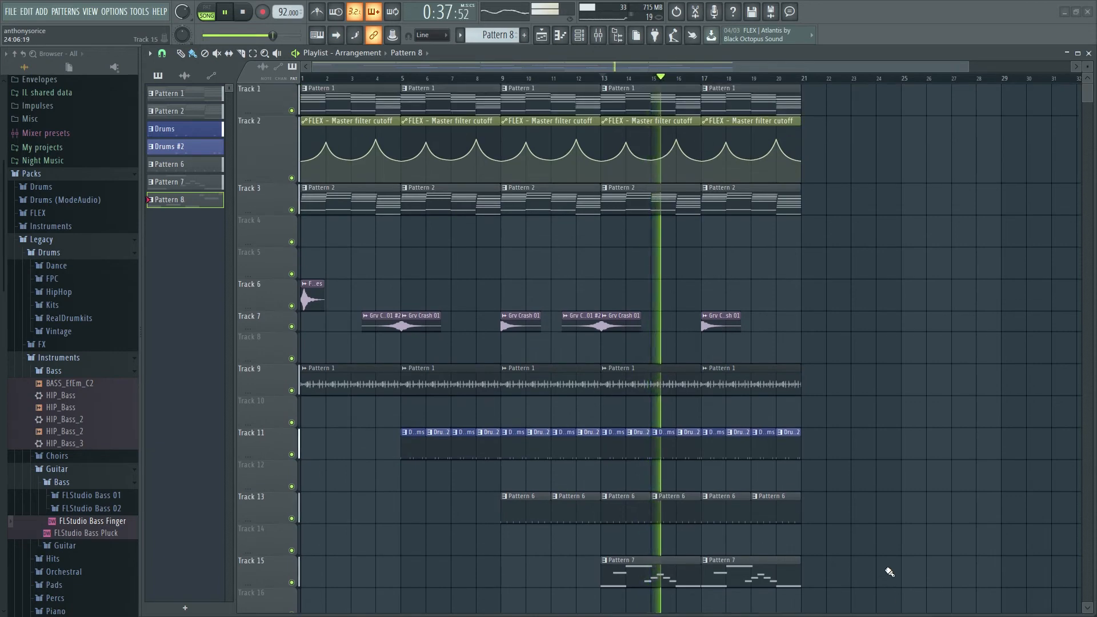
scroll(885, 500, down, 4)
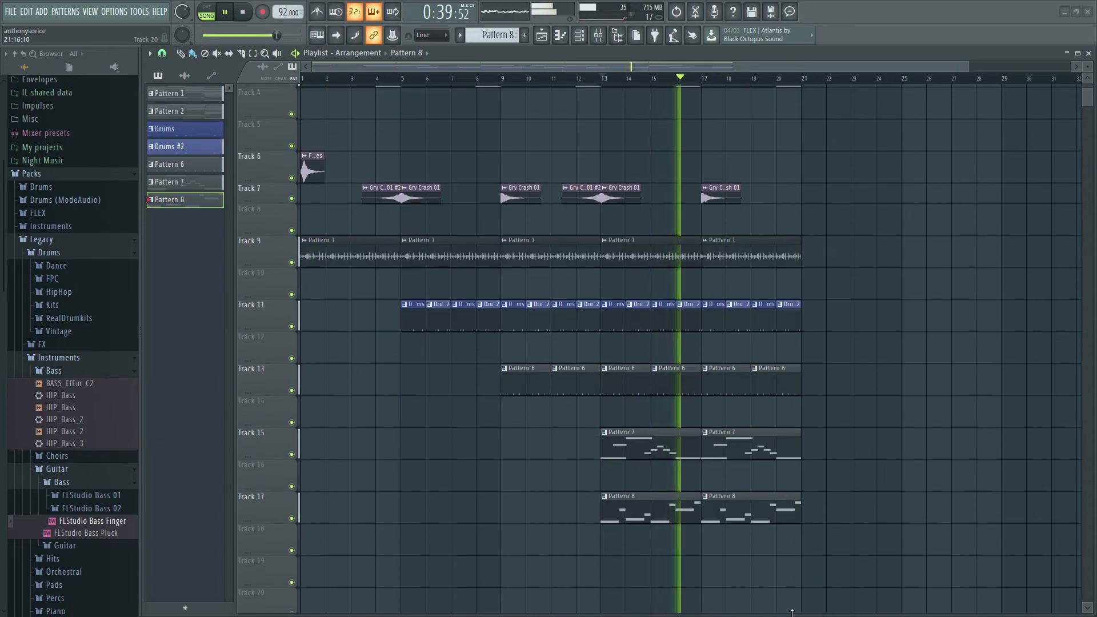
Step: Stop playback, route the Sawer channel to mixer insert 7 and load Fruity Parametric EQ 2 in its first effect slot
key(space)
key(F6)
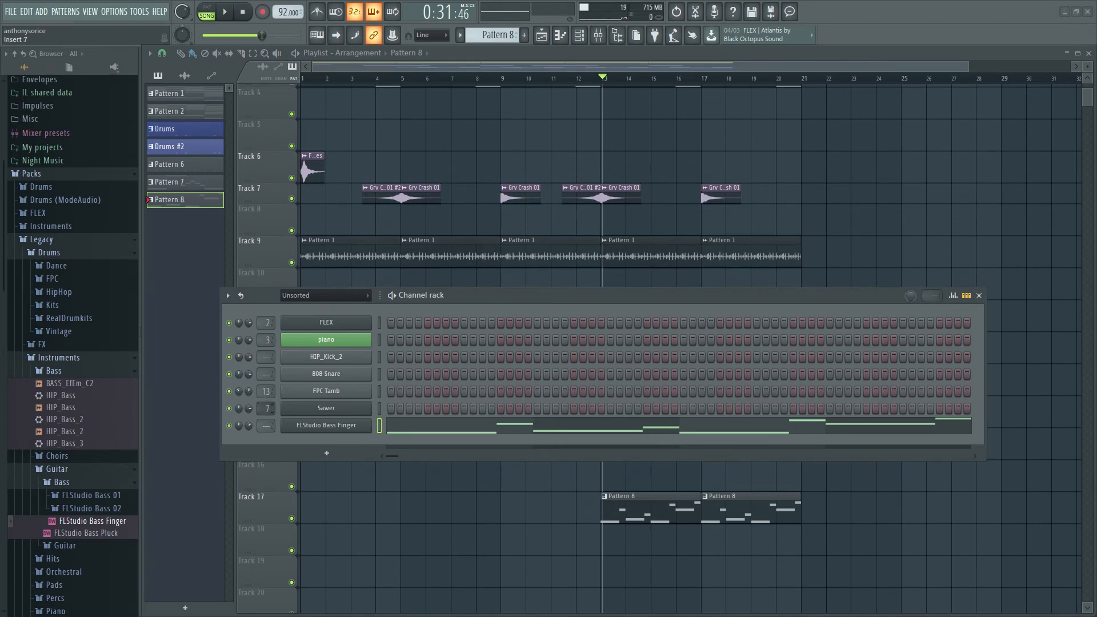
double_click(263, 407)
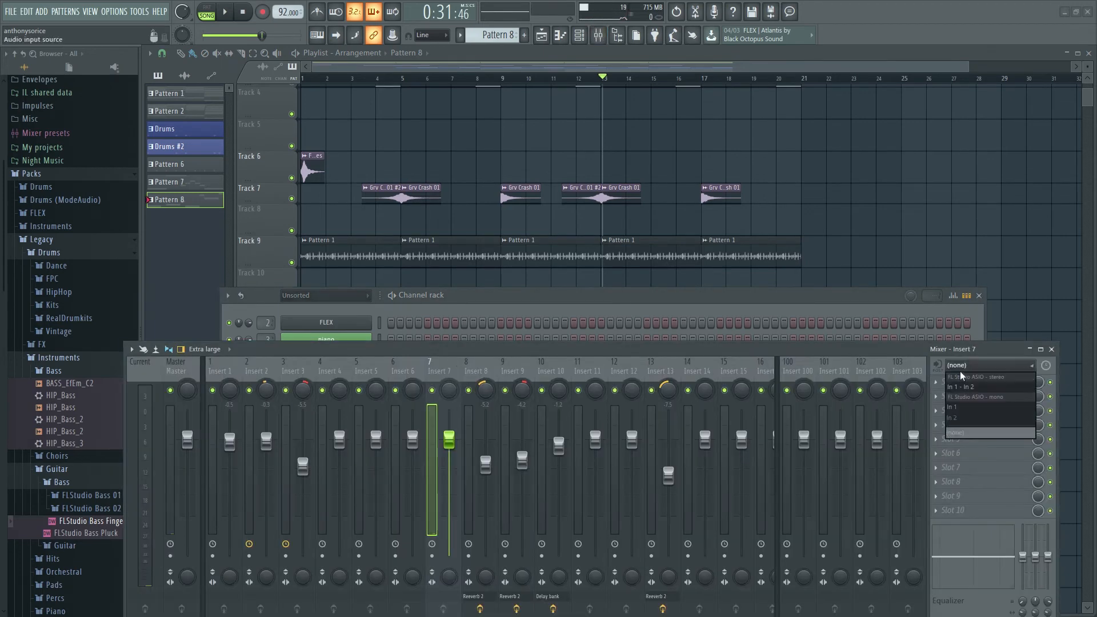
click(965, 381)
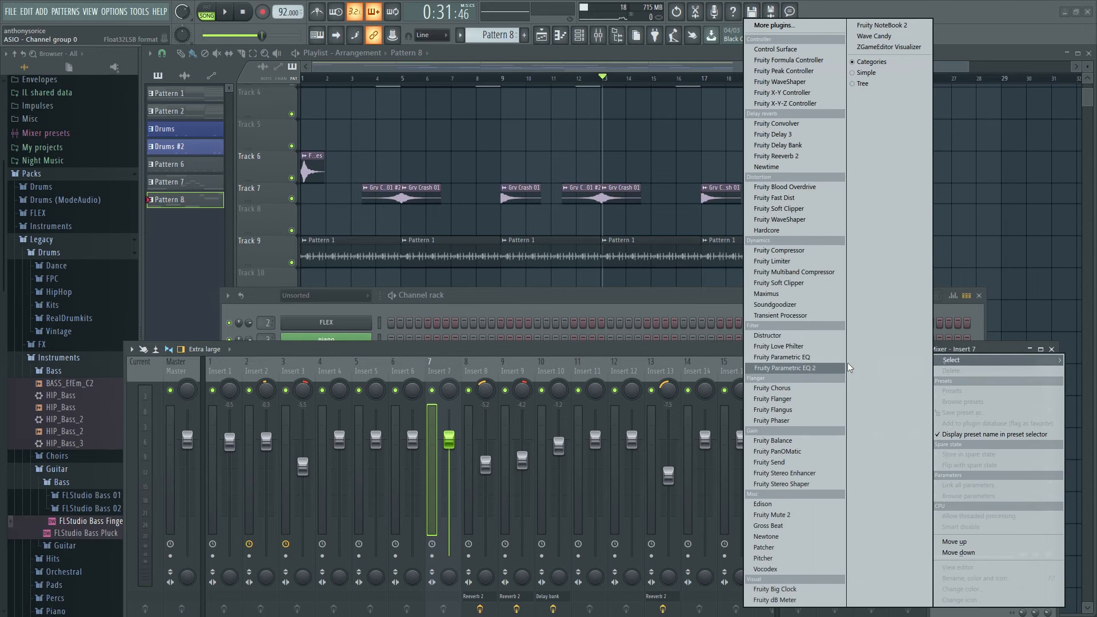
click(651, 351)
click(942, 381)
click(806, 368)
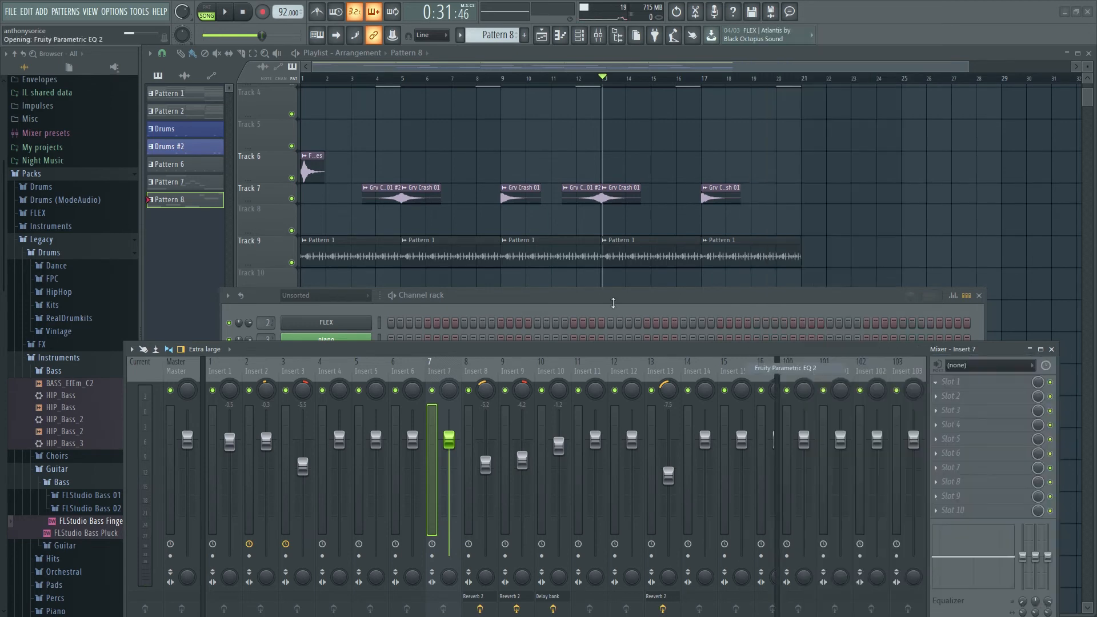
Step: Cut the low frequencies on insert 7 with EQ band 1, check it in playback and close the EQ, mixer and channel rack
drag(149, 193, 173, 224)
key(space)
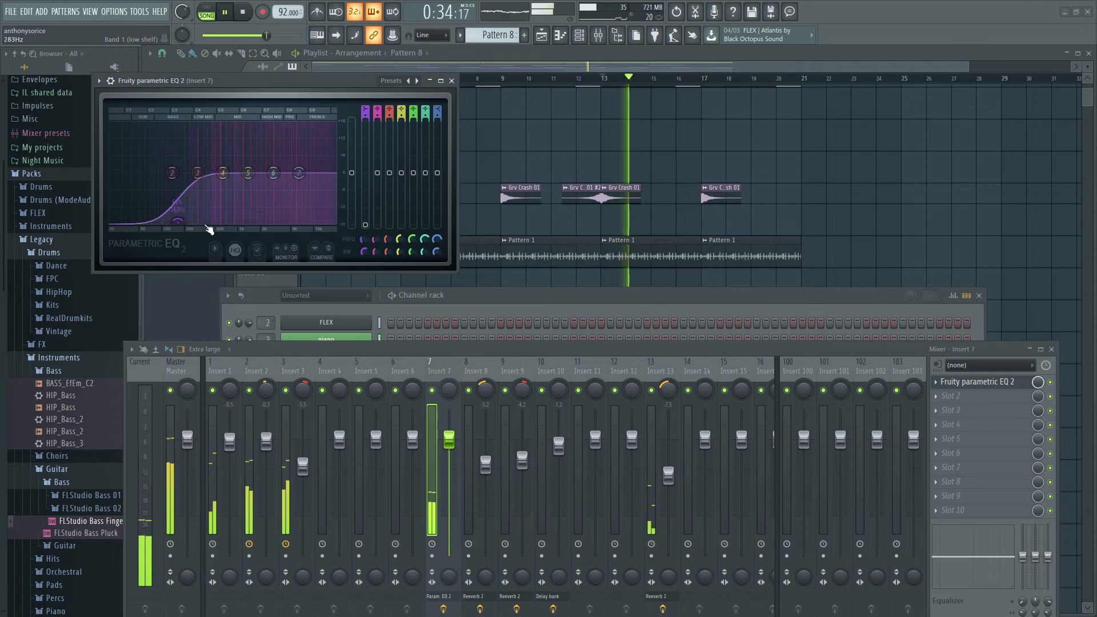
click(452, 81)
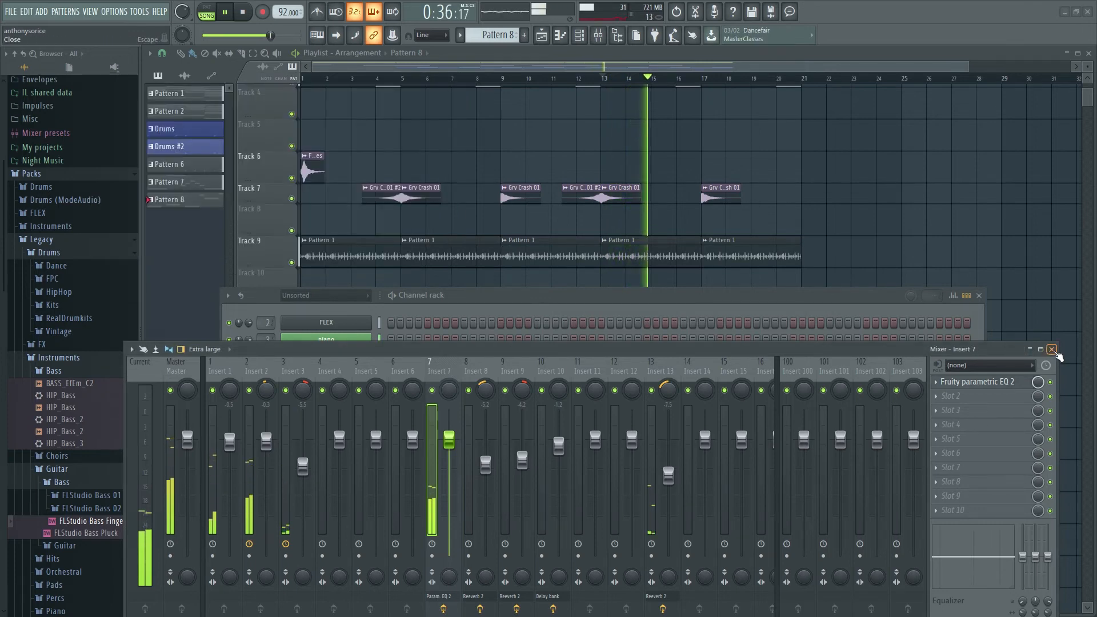
click(1051, 349)
click(978, 295)
Step: Listen to the arrangement from bar 13 while reviewing all the playlist tracks, and stop playback
scroll(1016, 392, up, 3)
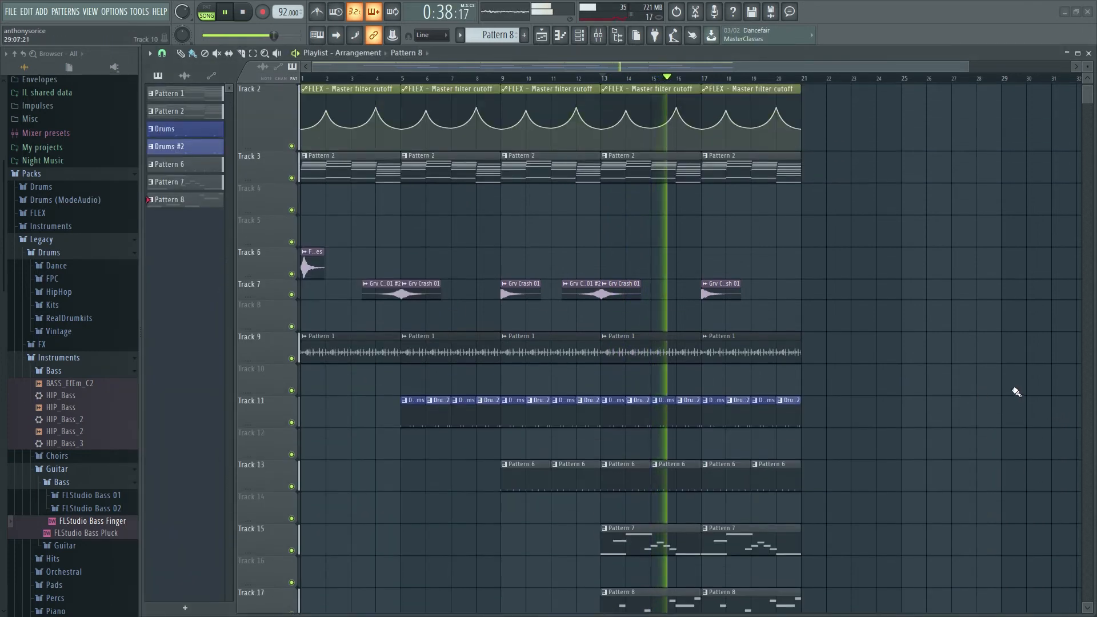
scroll(935, 370, up, 1)
scroll(936, 369, down, 4)
scroll(725, 336, up, 2)
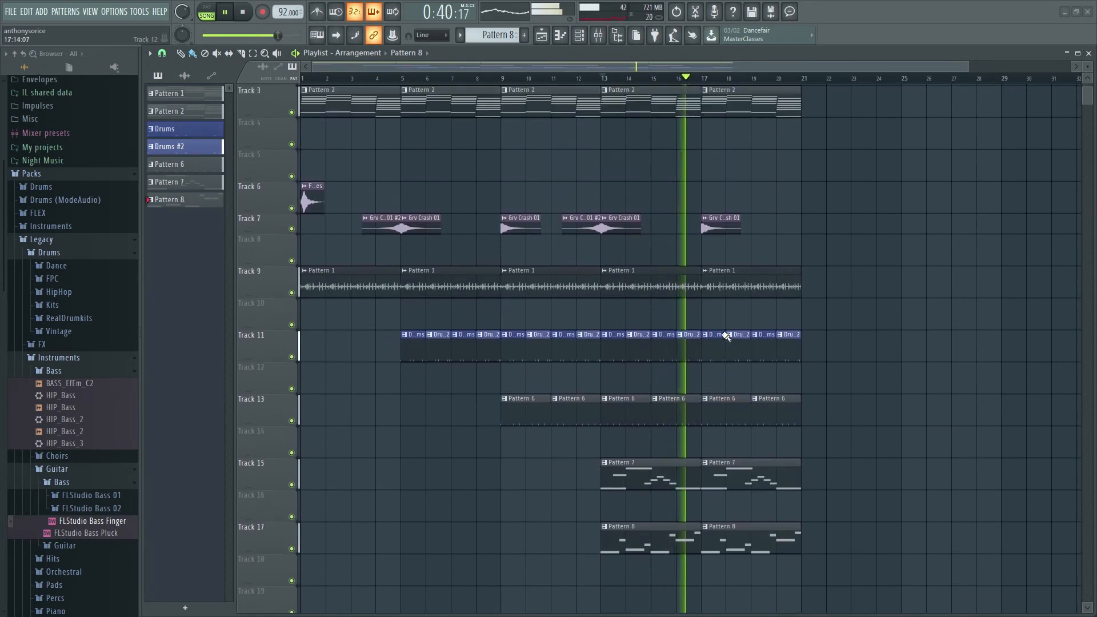
scroll(869, 318, up, 3)
ctrl+scroll(857, 342, down, 1)
scroll(857, 340, down, 4)
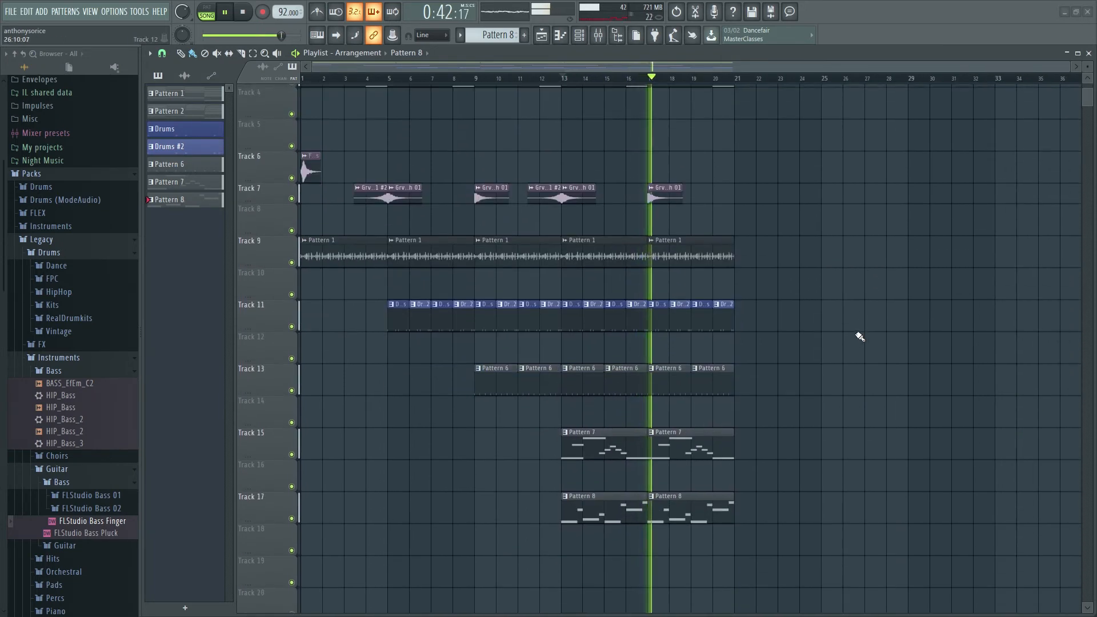
scroll(860, 334, up, 3)
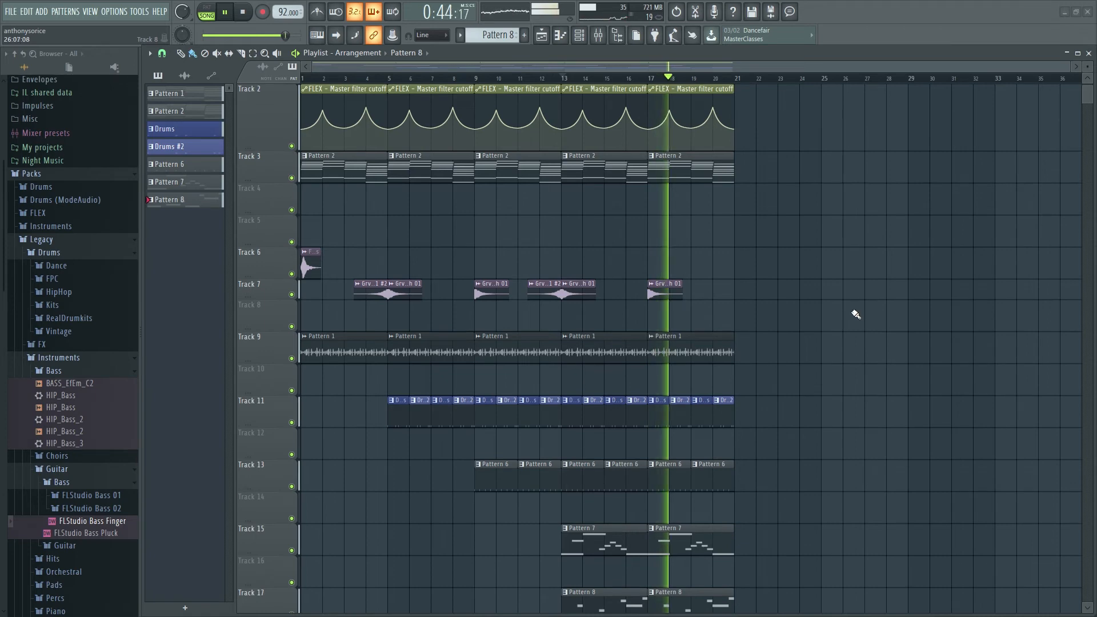
scroll(854, 314, down, 3)
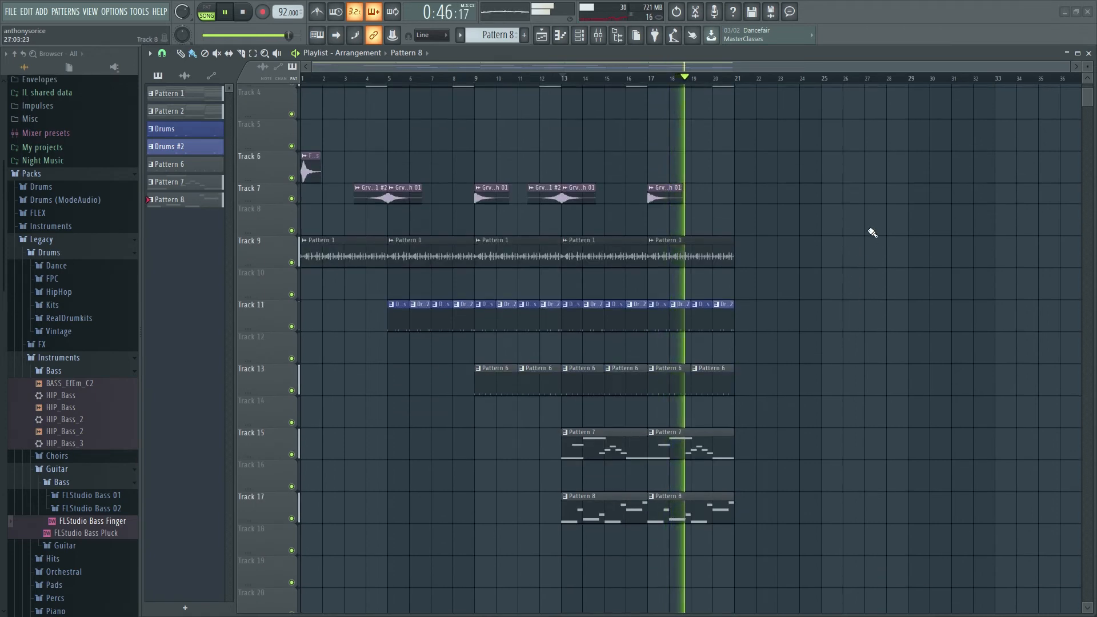
scroll(870, 303, up, 3)
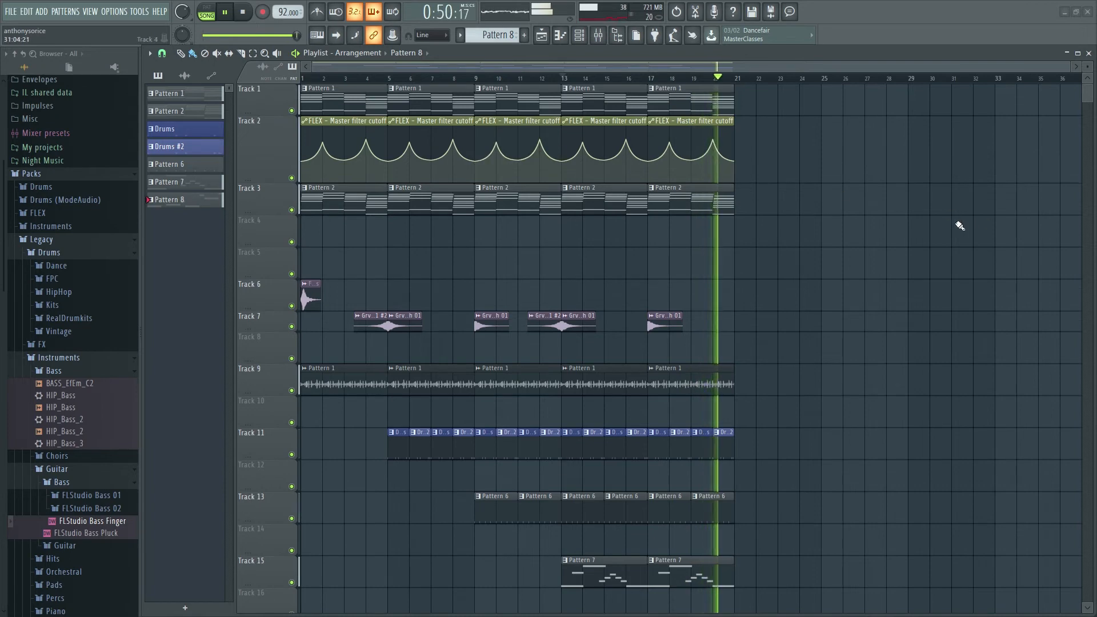
key(space)
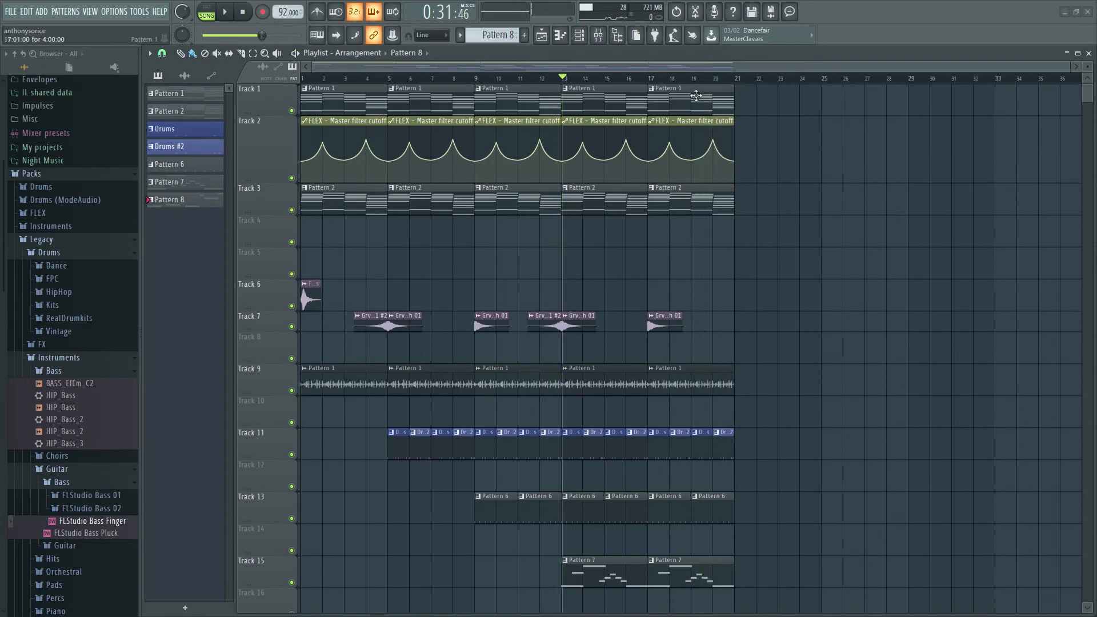
Step: Add Pattern 2 clips at bars 21 and 25 on Track 3 and a Grv Crash 01 clip at bar 21 on Track 7
key(ctrl+b)
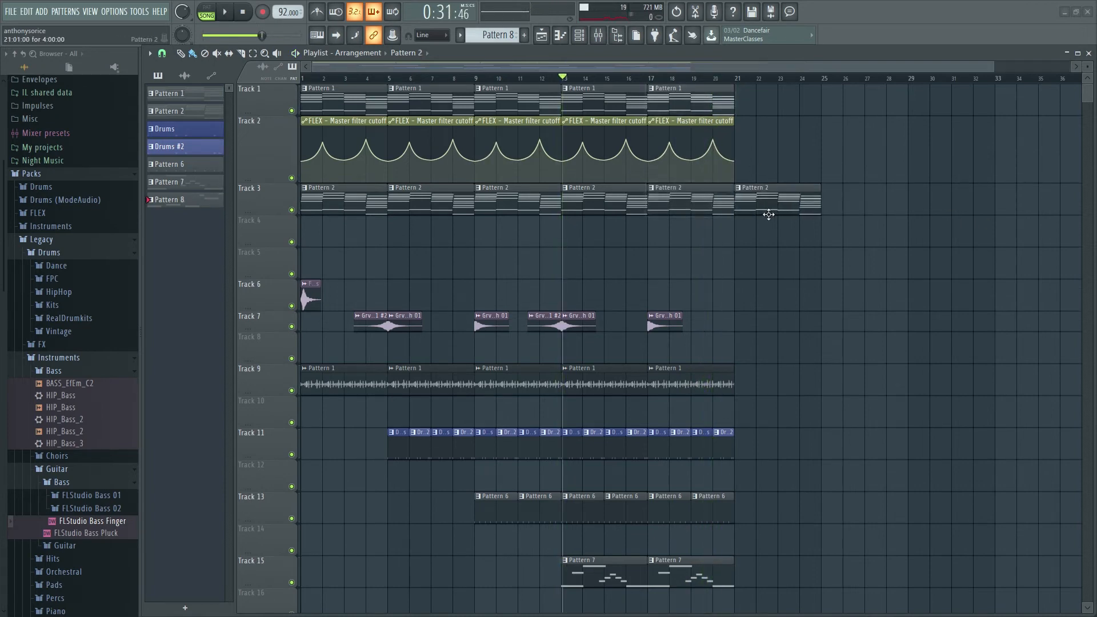
drag(831, 215, 878, 214)
click(652, 316)
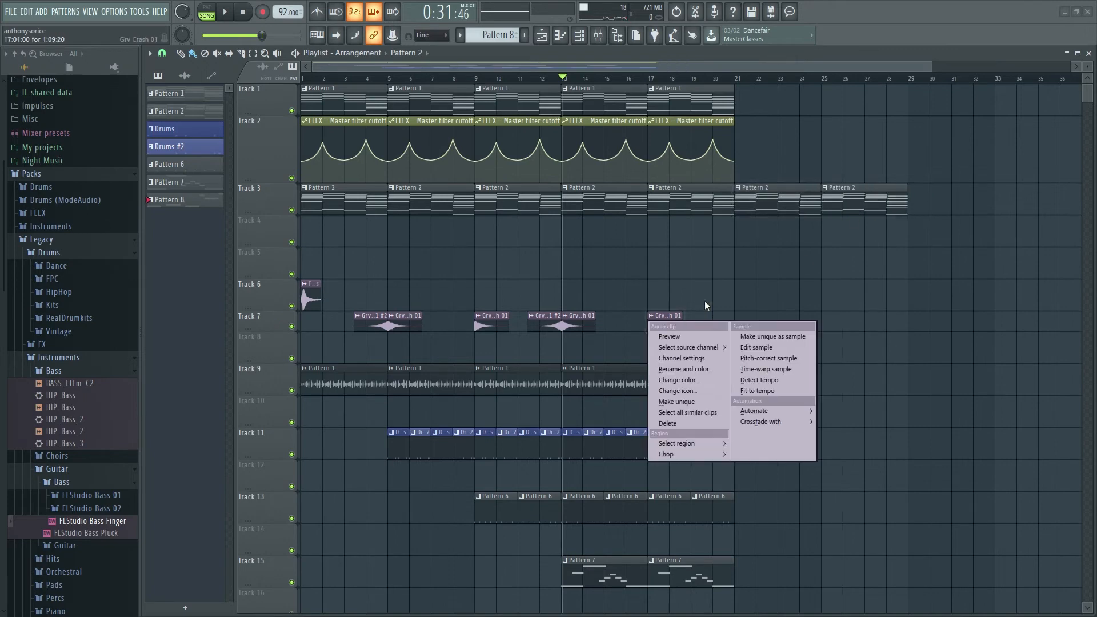
click(704, 301)
Step: Play the transition into the Pattern 2 section starting at bar 21
key(space)
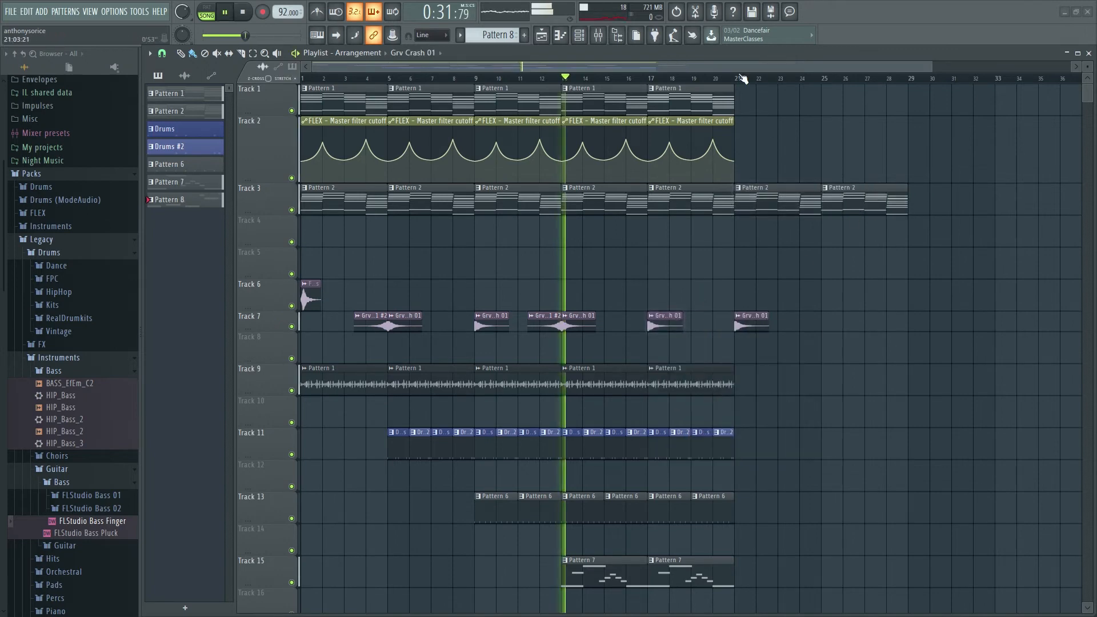
click(743, 89)
click(741, 89)
right_click(756, 101)
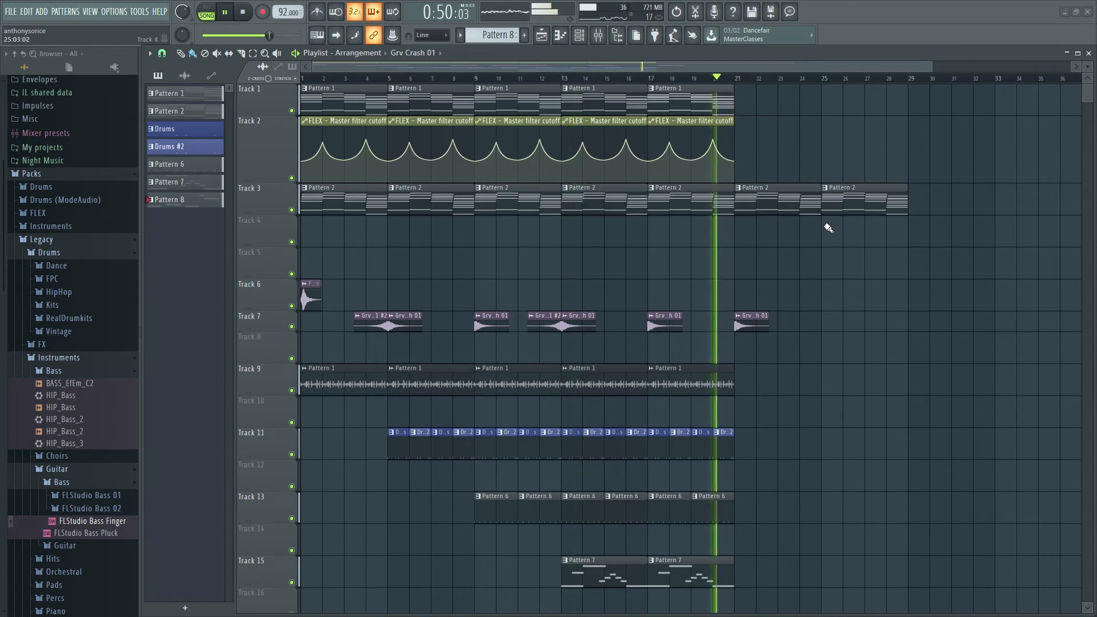
scroll(739, 486, down, 2)
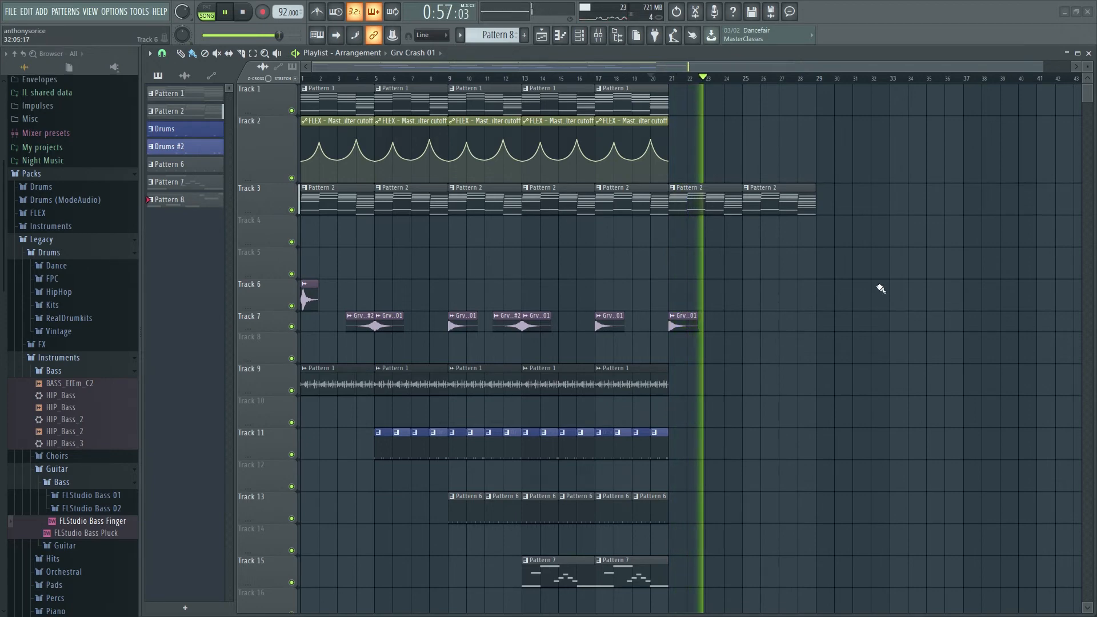
Step: Open the piano channel's FLEX plugin to examine its volume envelope during playback, close it and stop playback
key(F6)
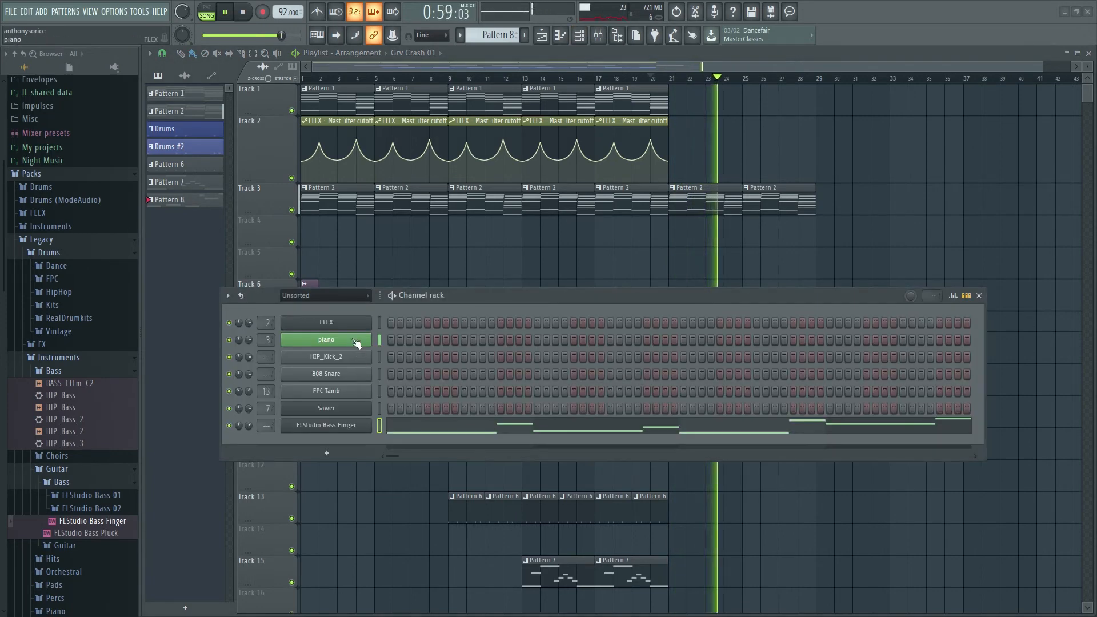
click(356, 341)
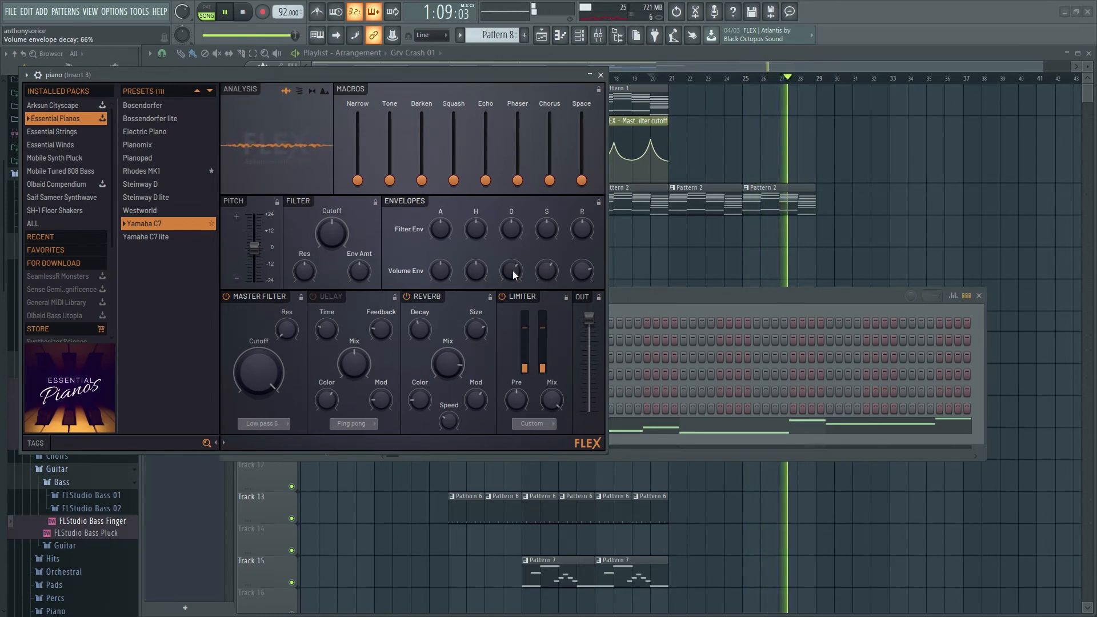
click(979, 296)
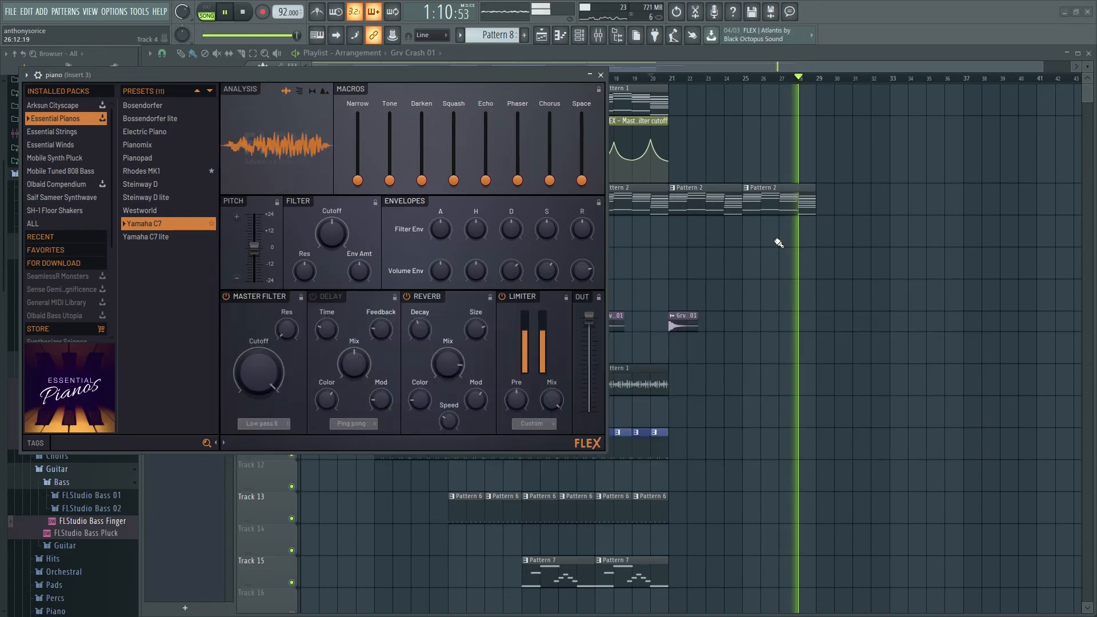
click(600, 75)
key(space)
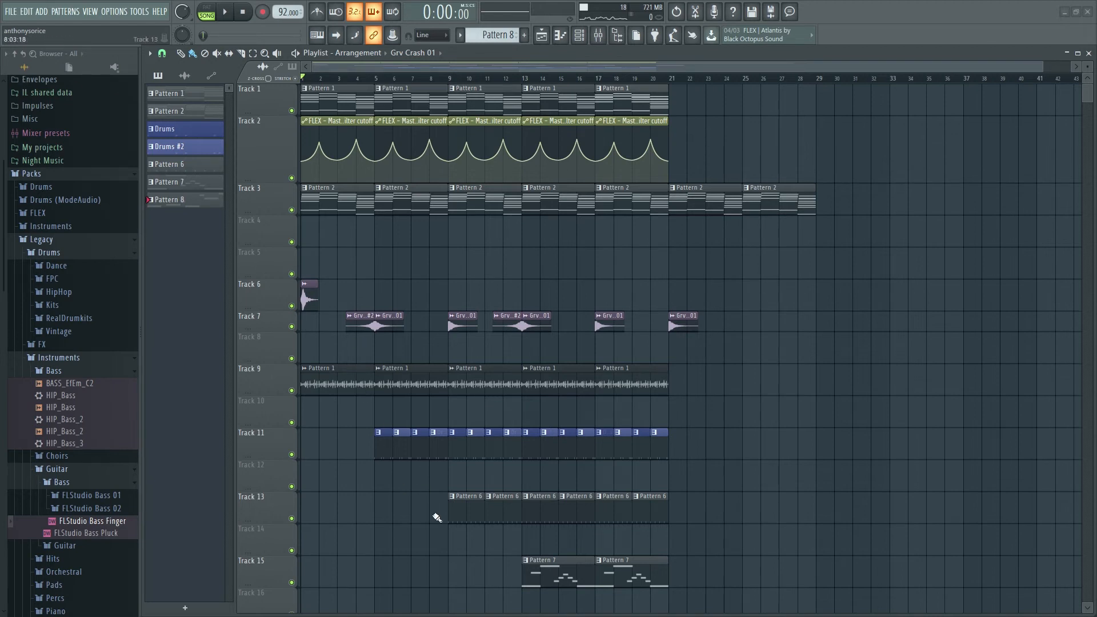
Step: Copy the clips of bars 9 to 12 on all tracks to bar 29 and clear the selection
drag(440, 486, 400, 240)
scroll(497, 512, down, 1)
scroll(502, 501, down, 1)
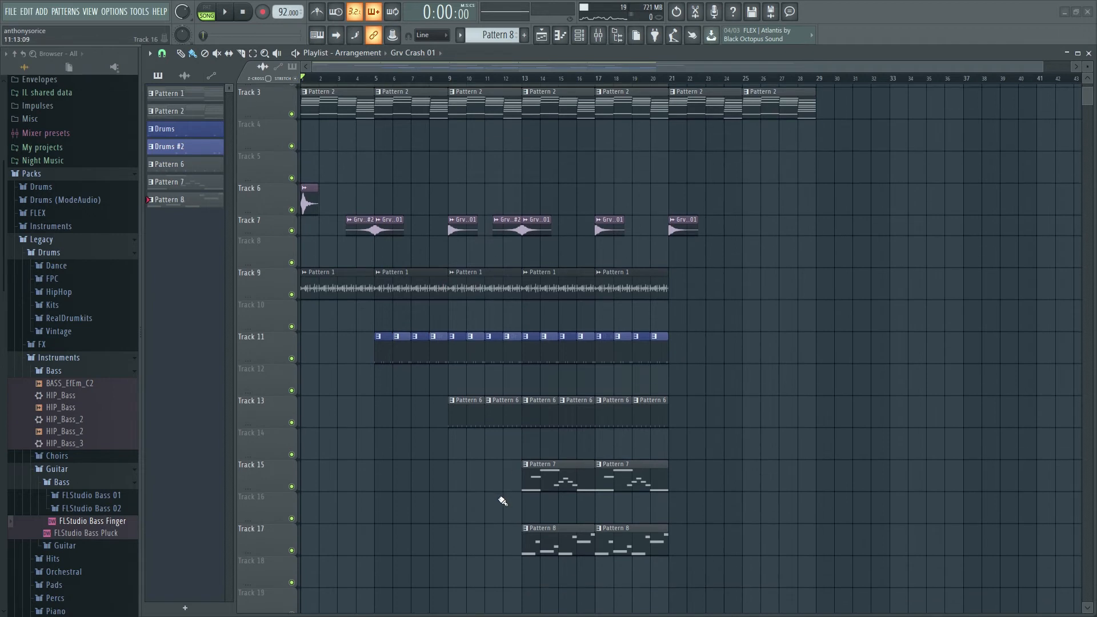
drag(510, 468, 461, 64)
drag(479, 123, 851, 143)
ctrl+click(952, 276)
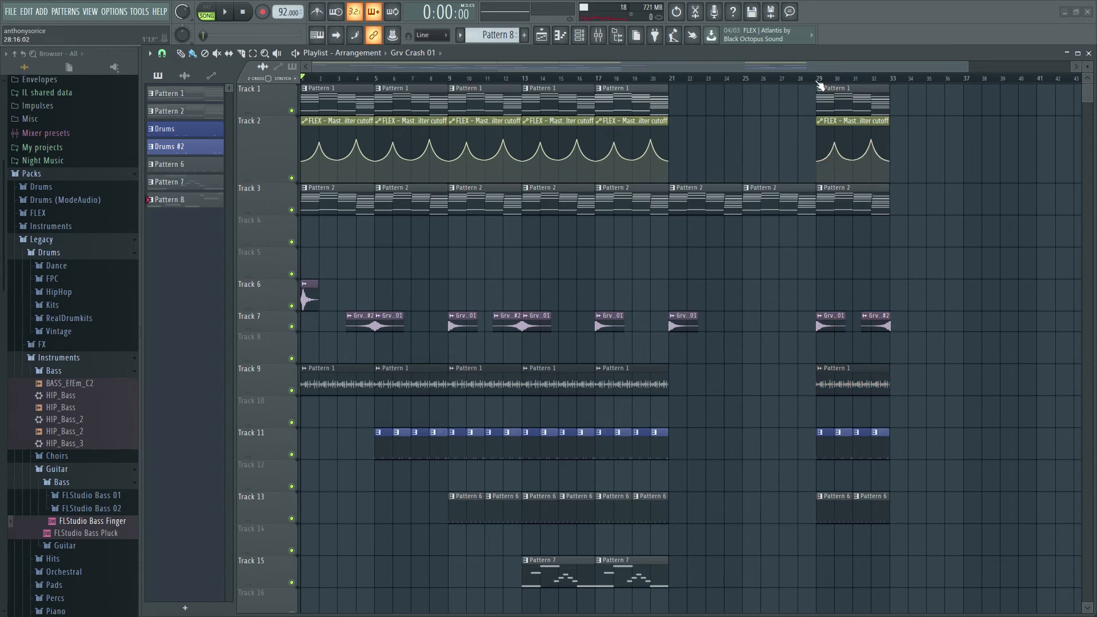
Step: Play from bar 29, delete the reversed crash leading into bar 33 and duplicate the bars 29 to 32 clips to bar 33
key(space)
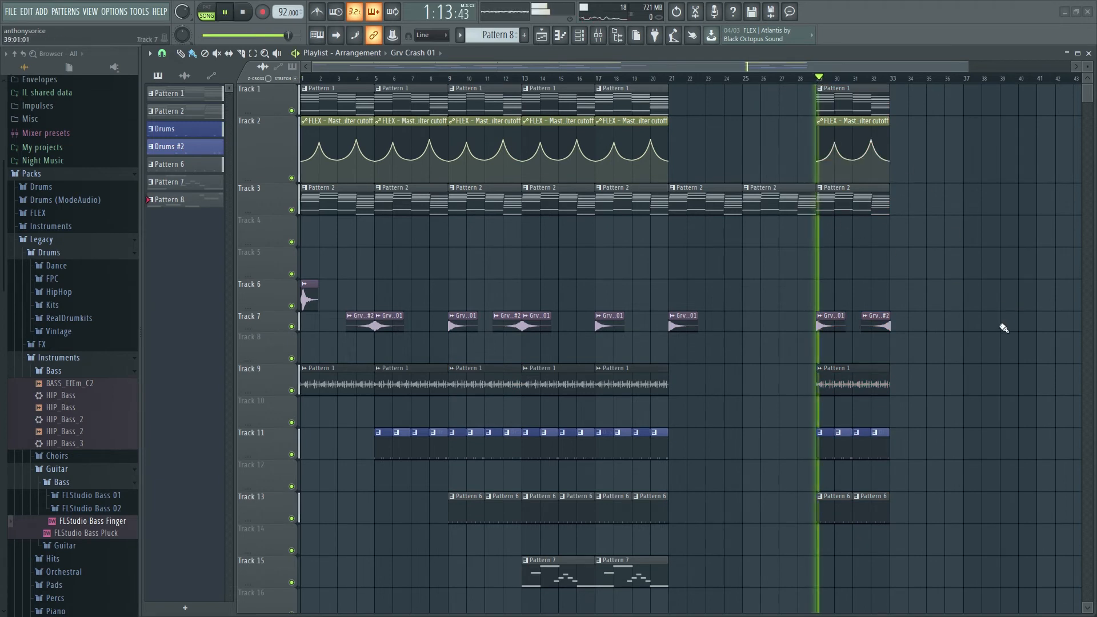
right_click(880, 324)
drag(948, 506, 820, 85)
key(ctrl+b)
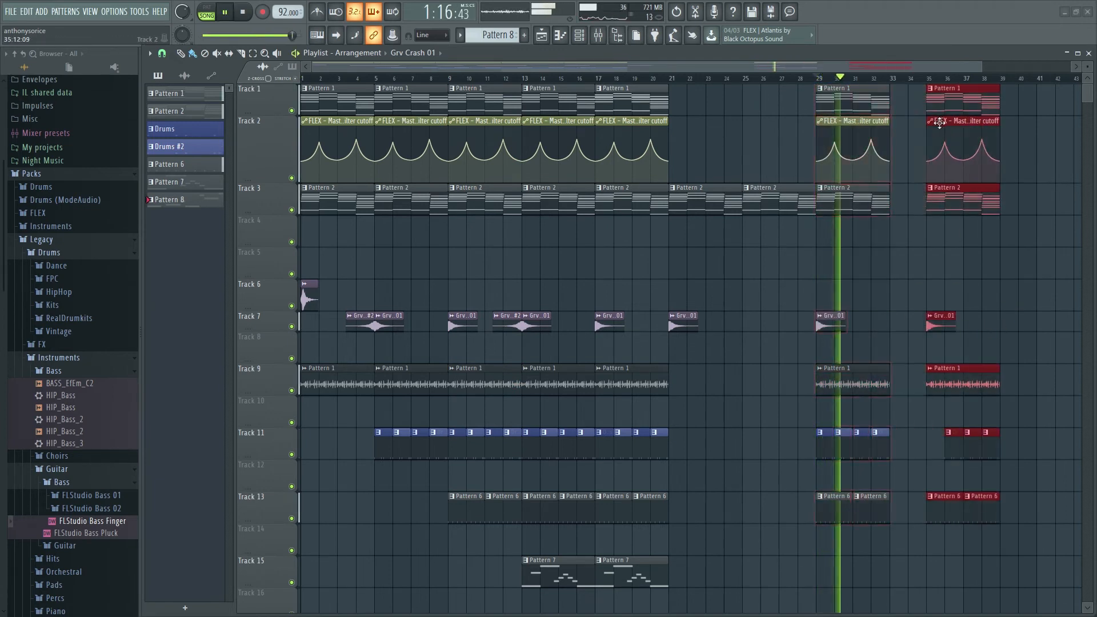
Step: Stop playback and delete the Track 11 drum clips from bars 29 to 36 and the crash at bar 33
ctrl+click(946, 257)
key(space)
right_click(827, 456)
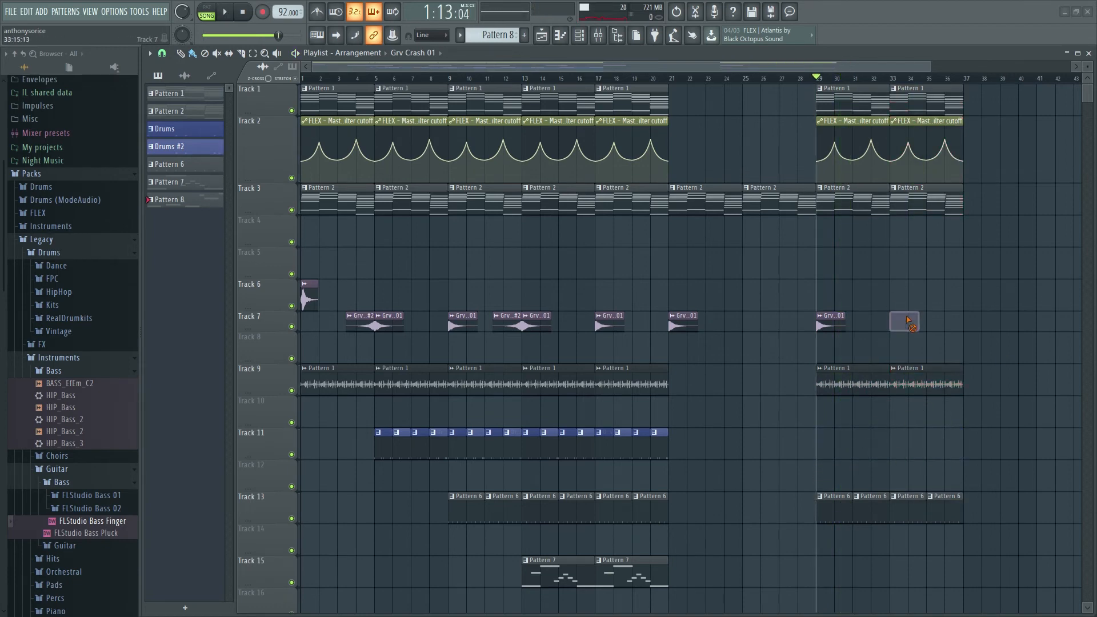
Step: Play the arrangement from bar 29 to examine the outro clips on all tracks, and stop playback
key(space)
ctrl+scroll(937, 331, up, 3)
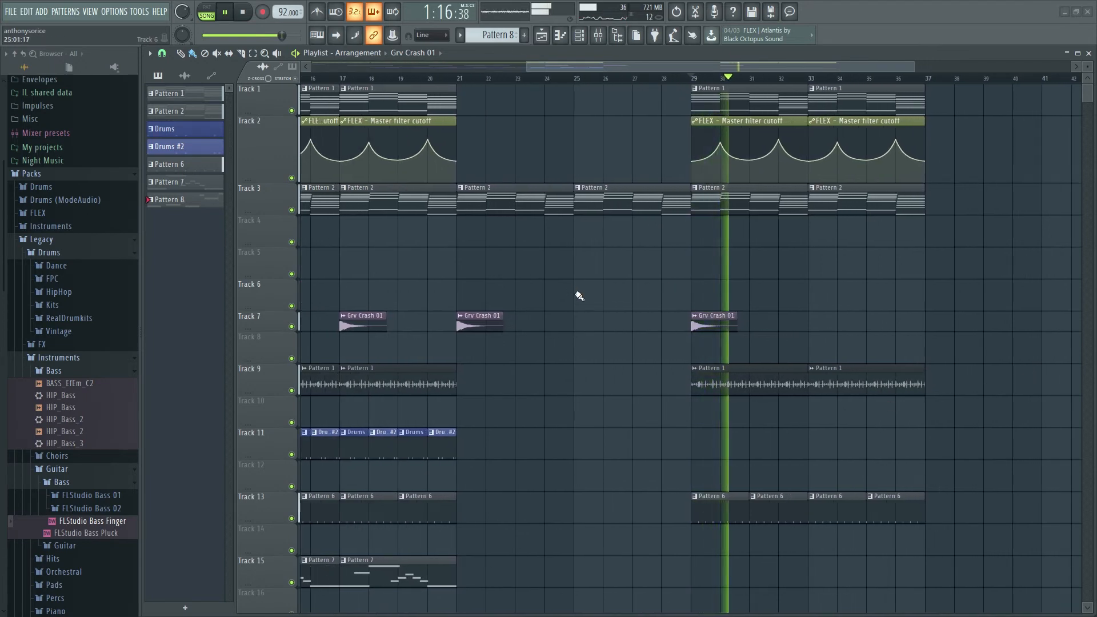
scroll(588, 312, down, 1)
scroll(590, 315, down, 2)
scroll(577, 340, up, 3)
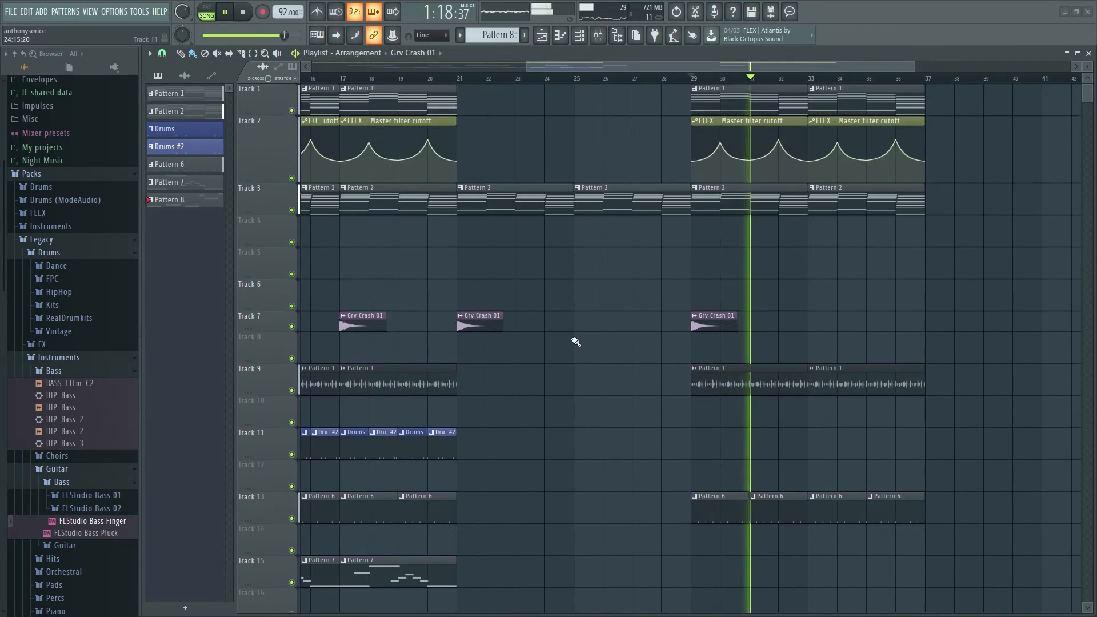
scroll(600, 343, down, 2)
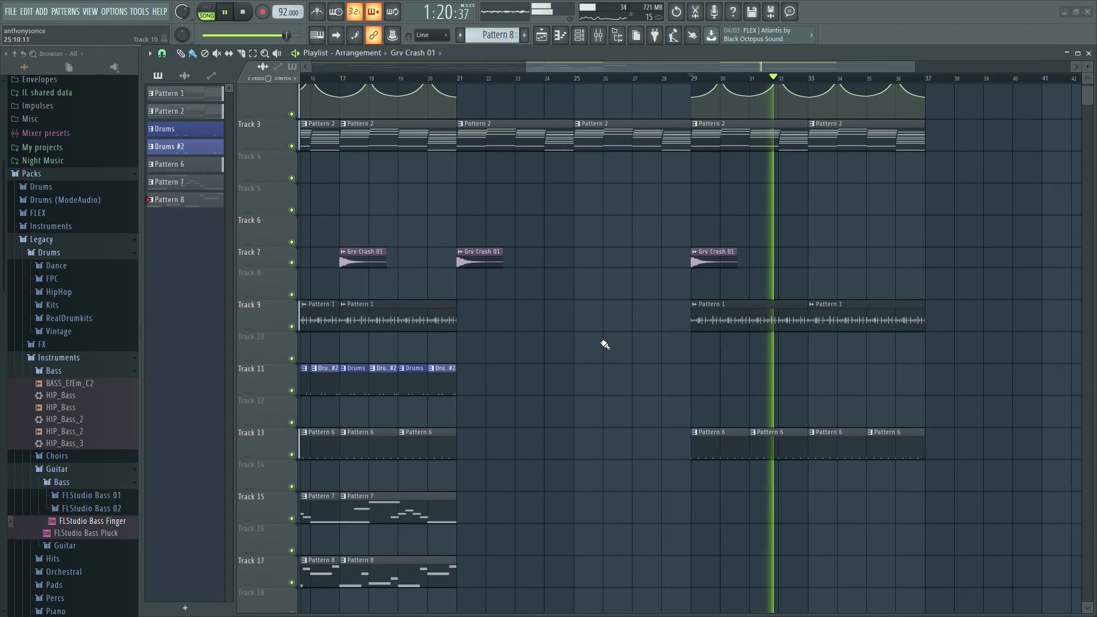
scroll(608, 358, down, 2)
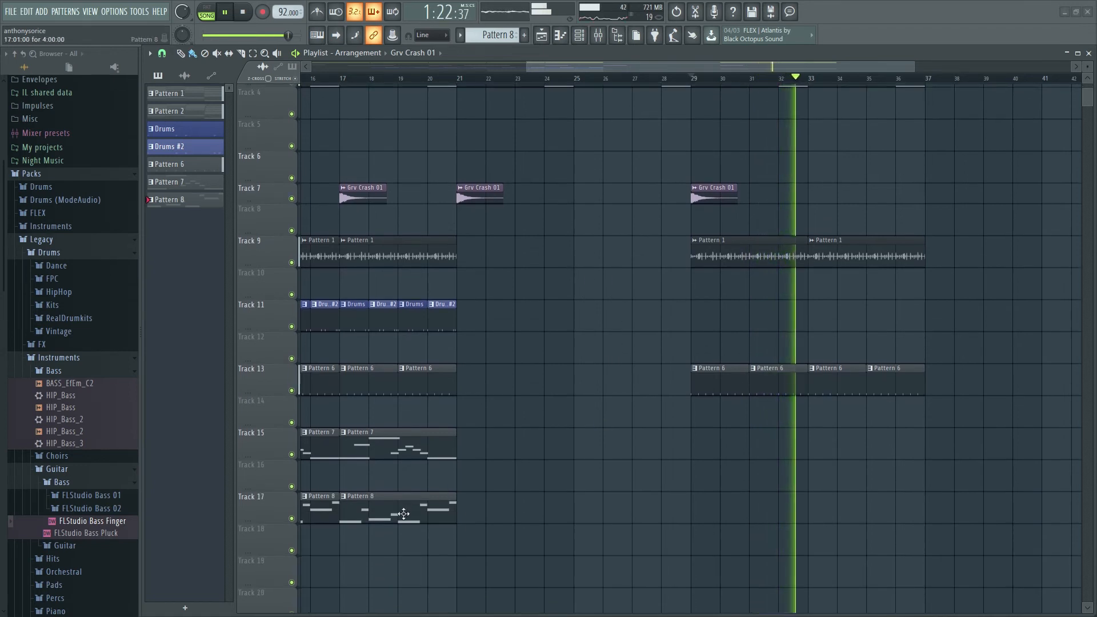
key(space)
Step: Place Pattern 8 at bar 33 on Track 17 and copy the Track 11 drum clips of bars 17 to 20 to bar 33
mouse_move(404, 514)
mouse_down()
mouse_move(898, 505)
mouse_move(420, 522)
mouse_up()
drag(526, 393, 505, 327)
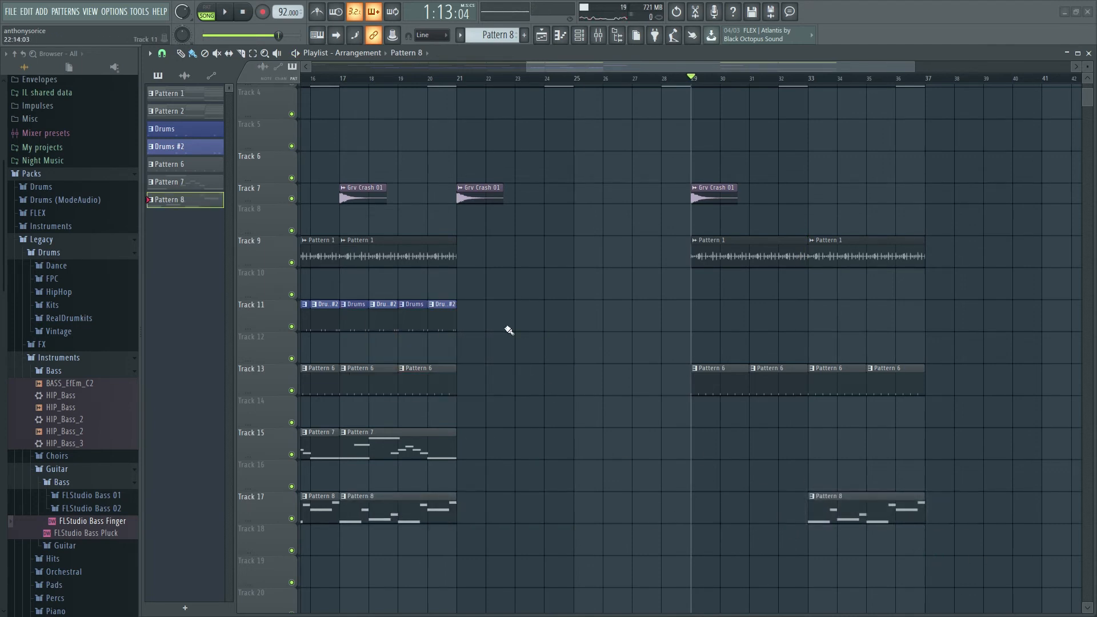
drag(376, 315, 867, 314)
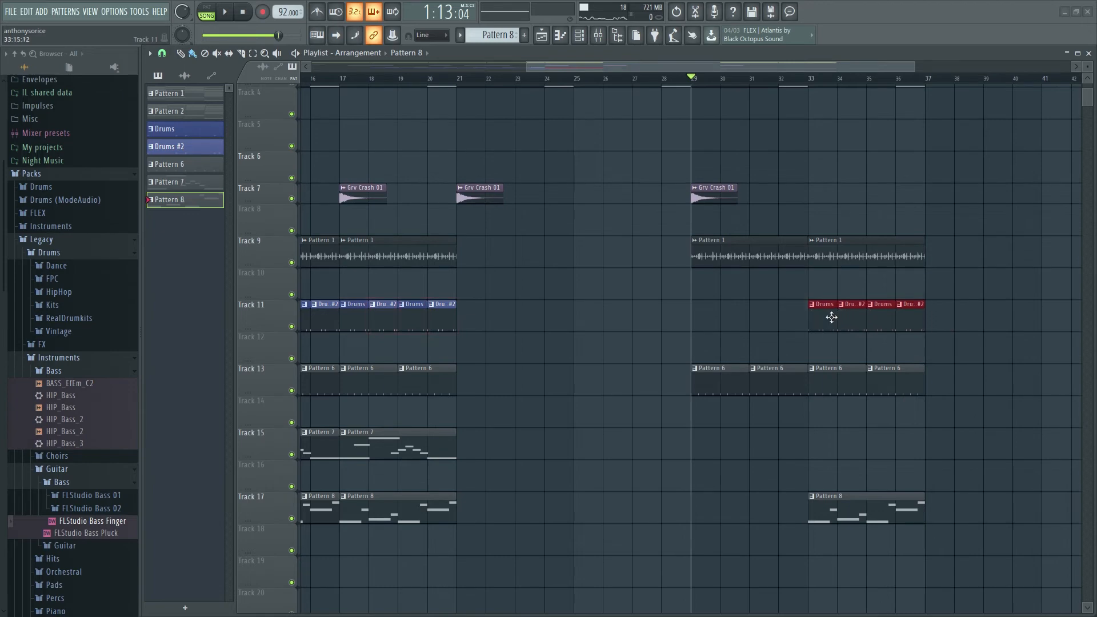
Step: Play from bar 29, add Grv Crash 01 at bar 33 on Track 7 and restart playback from bar 31
key(space)
scroll(842, 181, down, 3)
scroll(827, 222, up, 3)
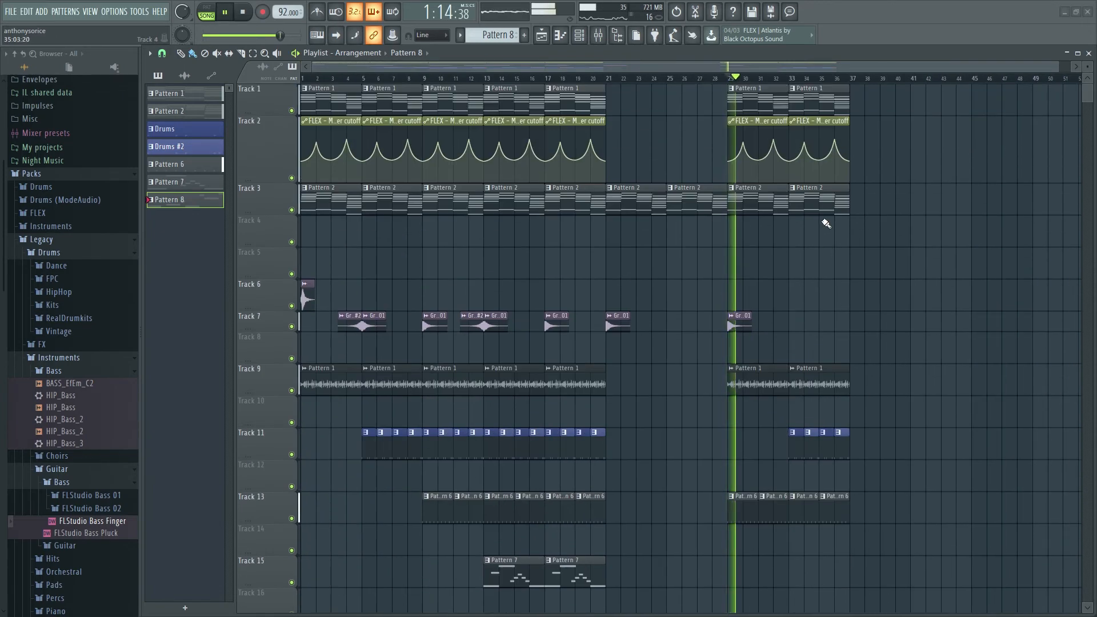
scroll(828, 226, down, 2)
scroll(948, 360, up, 3)
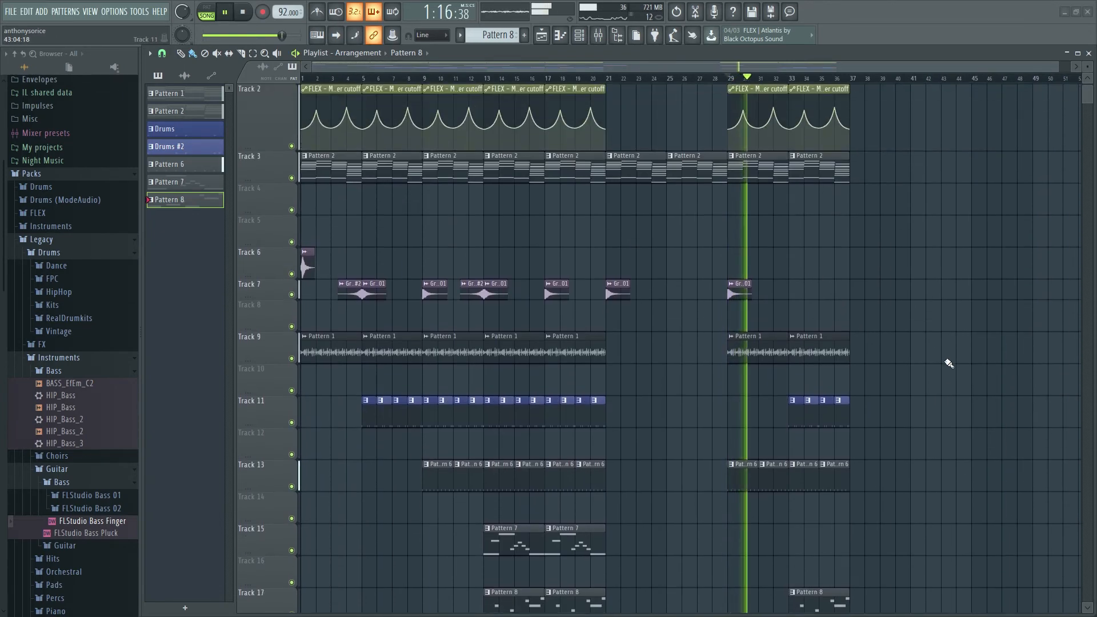
scroll(949, 358, down, 5)
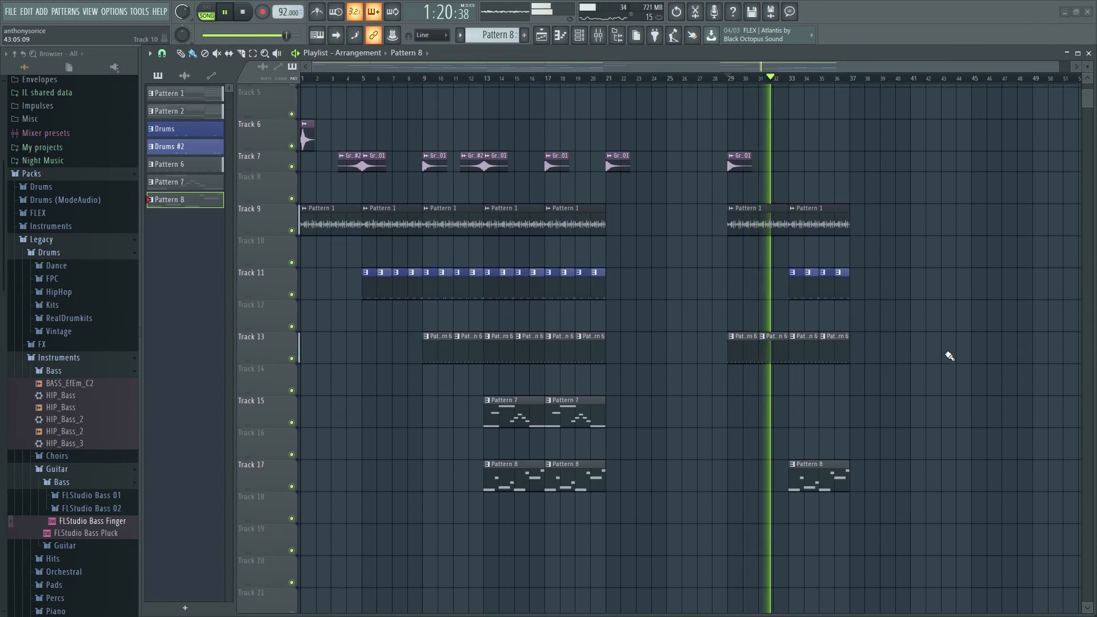
scroll(949, 377, up, 2)
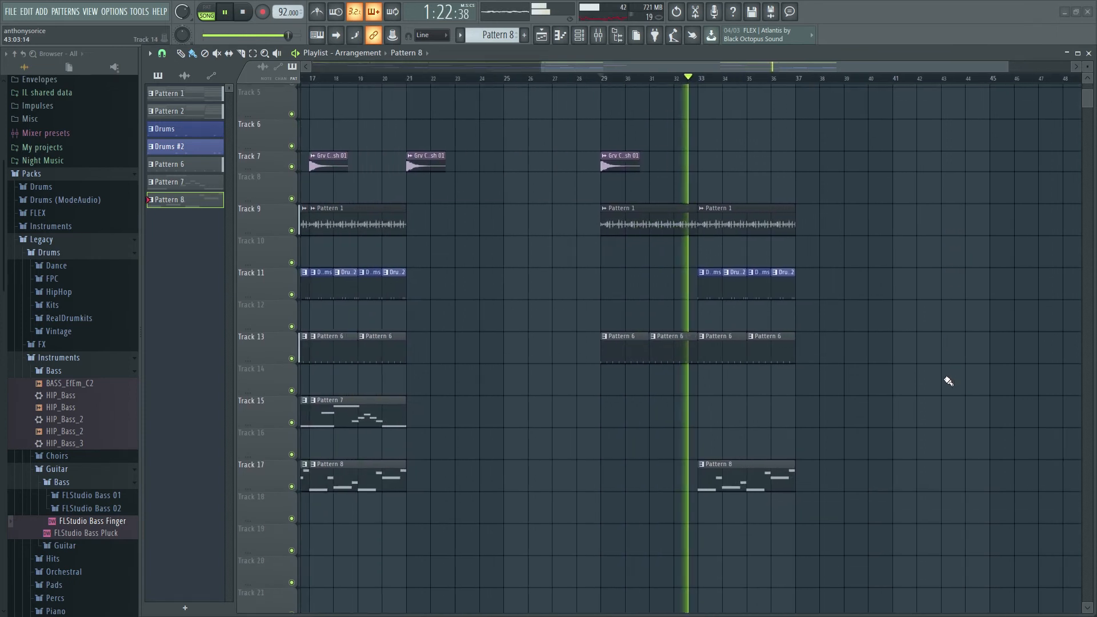
mouse_move(614, 160)
mouse_down()
mouse_move(718, 164)
mouse_move(618, 164)
mouse_up()
key(space)
key(space)
drag(696, 80, 656, 83)
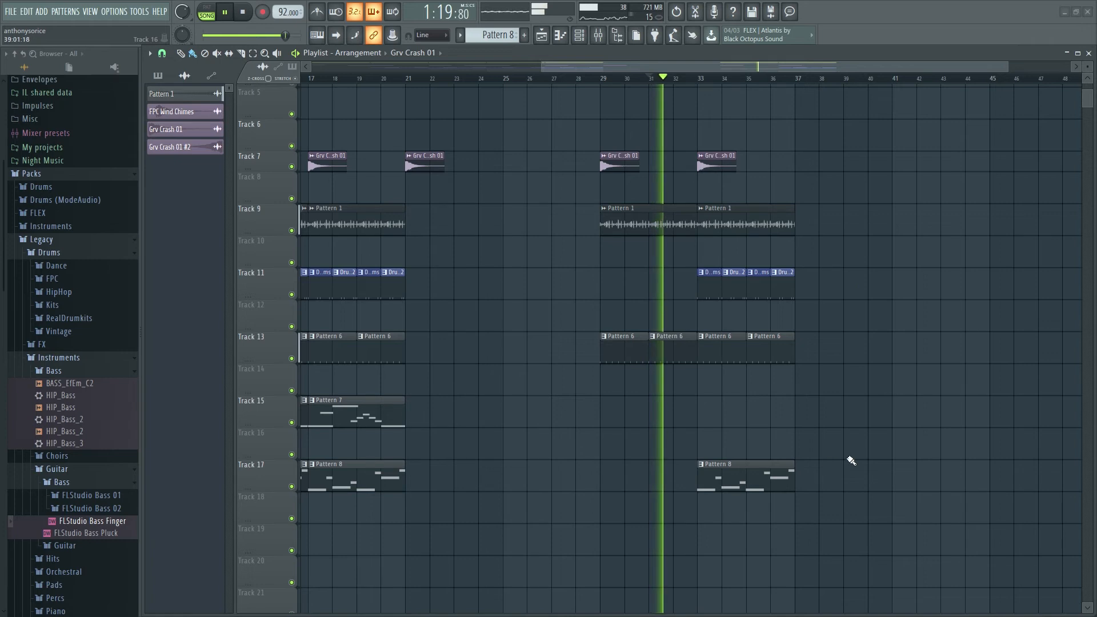
Step: Examine the channel rack and its channel groups during playback, close it and stop playback at the end of bar 36
scroll(852, 458, up, 4)
scroll(854, 460, down, 4)
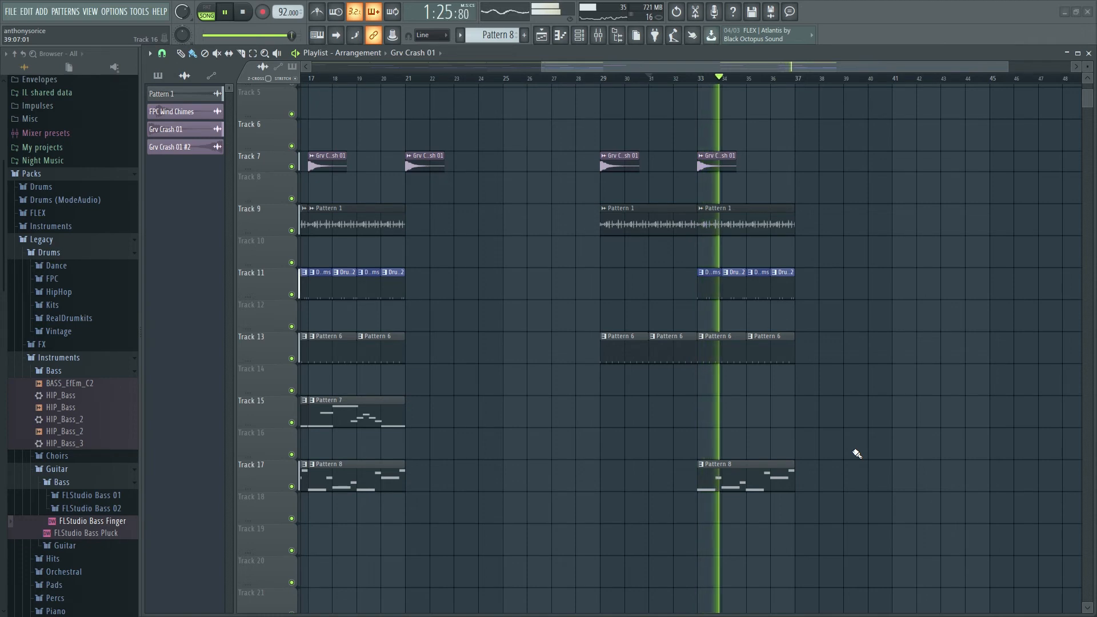
key(F6)
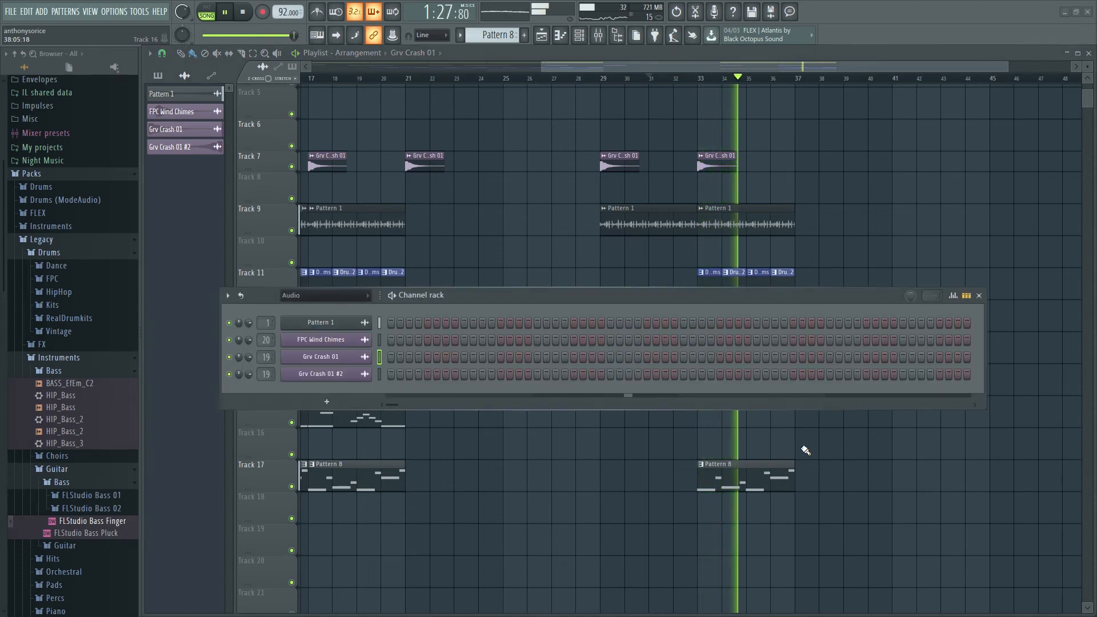
click(322, 295)
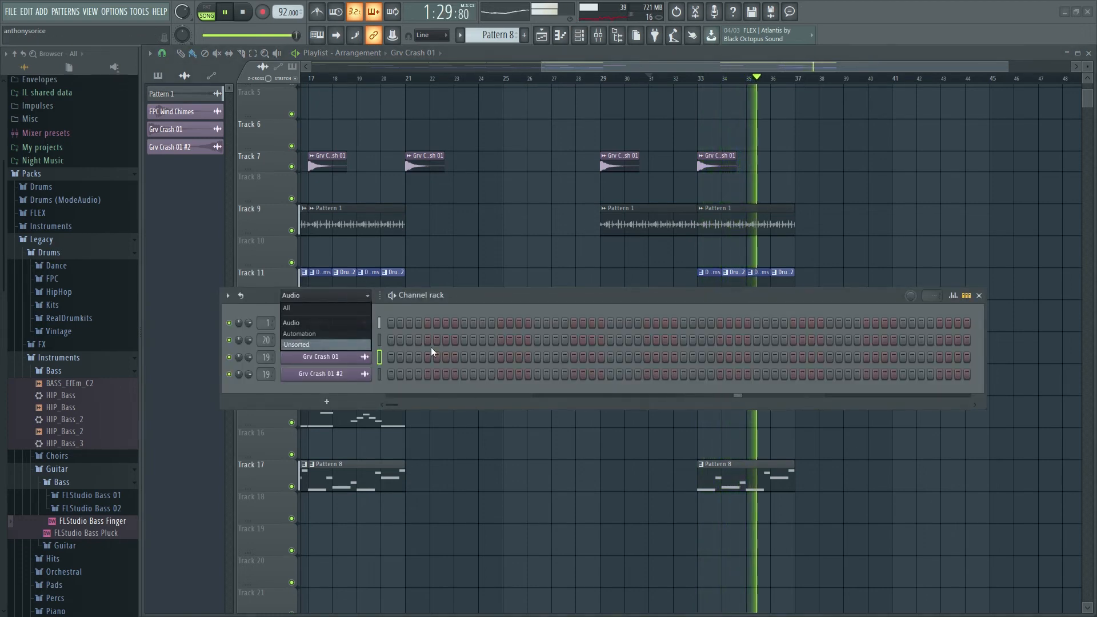
click(598, 296)
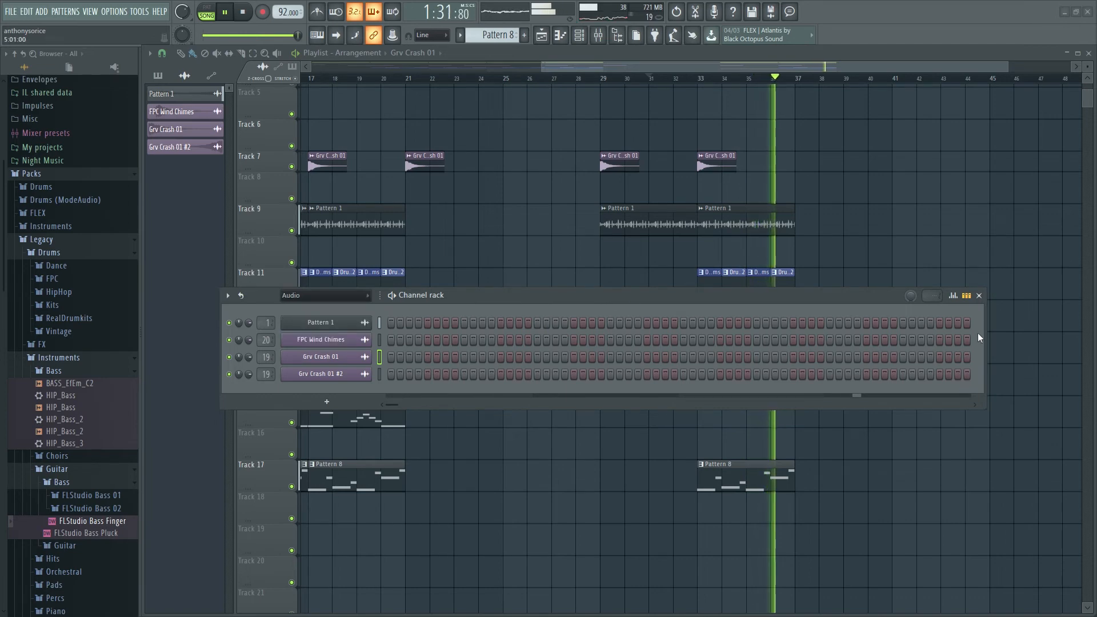
click(979, 295)
scroll(854, 457, up, 5)
scroll(855, 457, down, 5)
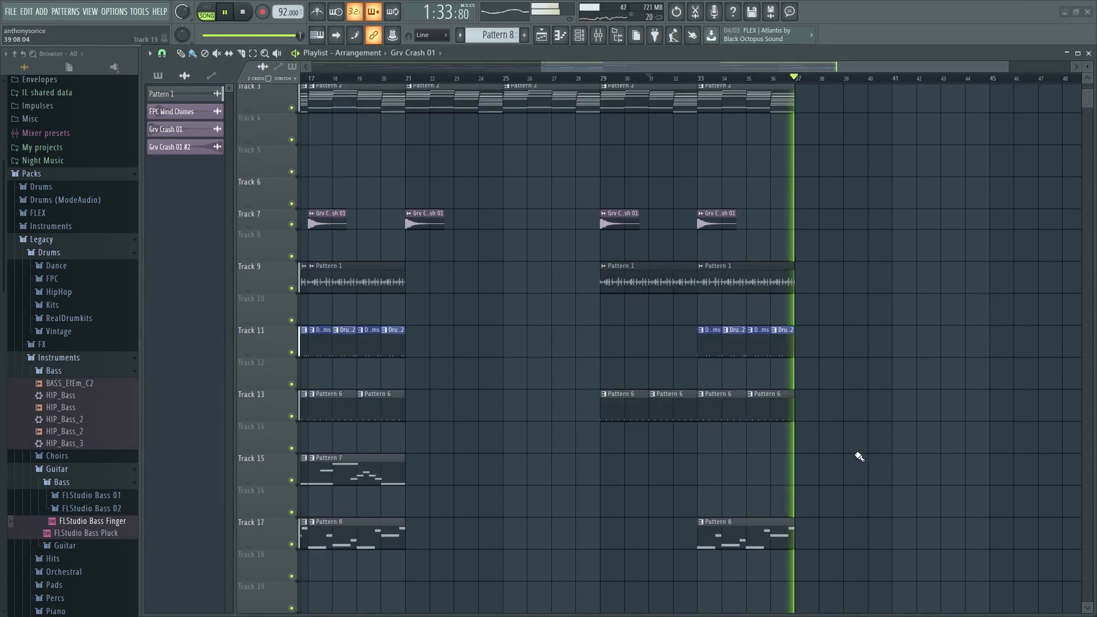
key(space)
Step: Try to duplicate the clips of bars 33 to 36 twice, and delete the second copy
drag(804, 402, 700, 89)
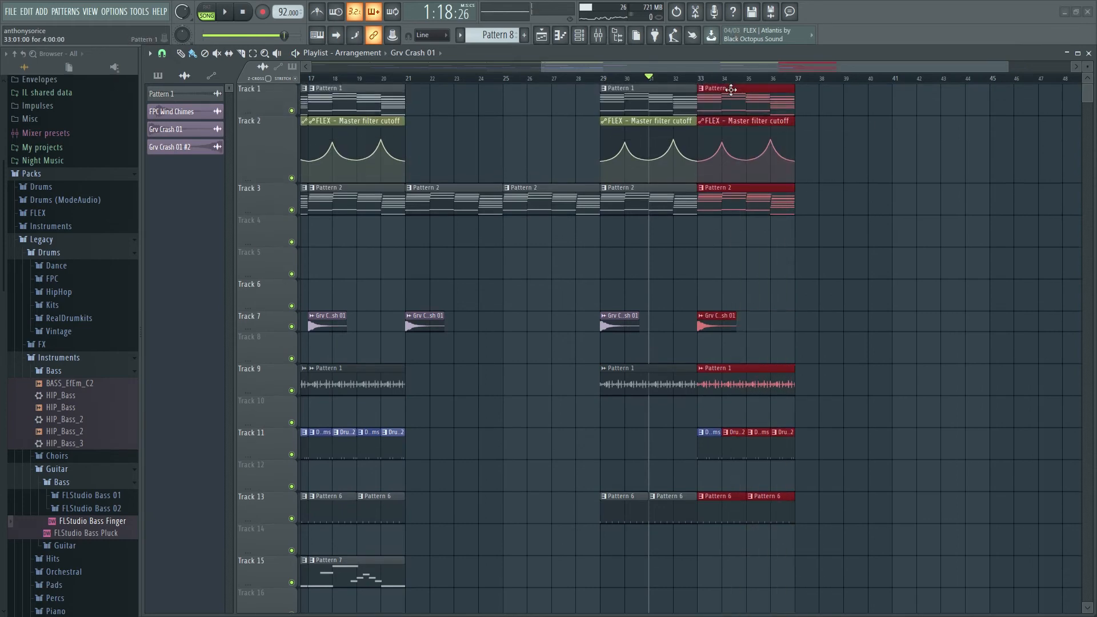
key(ctrl+b)
key(ctrl+b)
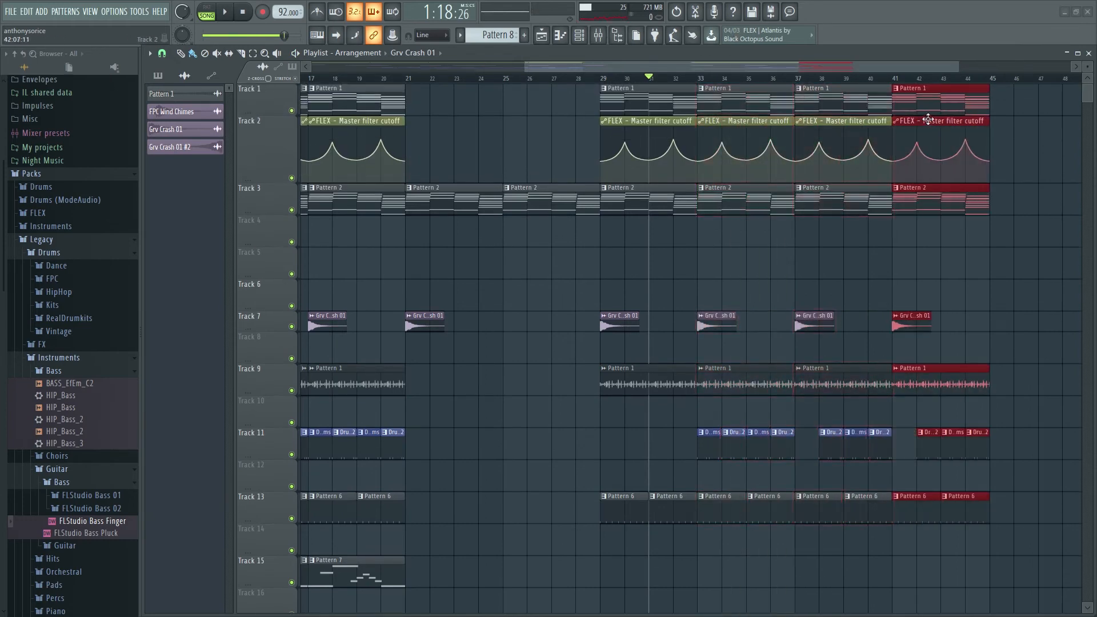
drag(934, 117, 953, 120)
right_click(951, 113)
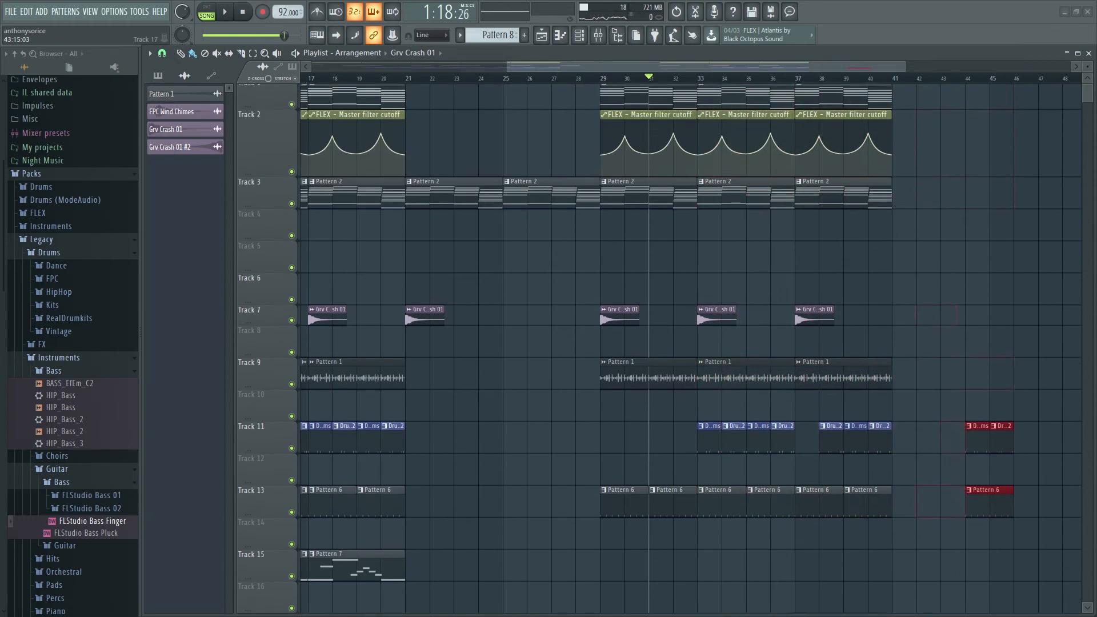
right_click(990, 432)
Step: Delete the duplicated clips in bars 37 to 40 on all tracks
scroll(846, 500, down, 4)
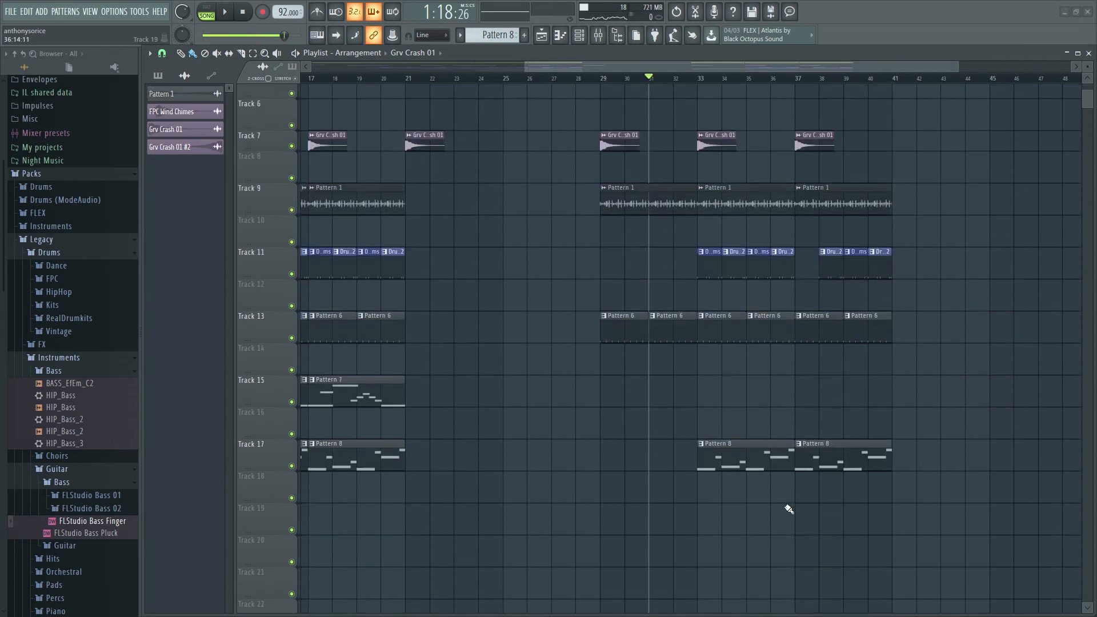
right_click(853, 466)
right_click(863, 329)
right_click(857, 264)
right_click(845, 200)
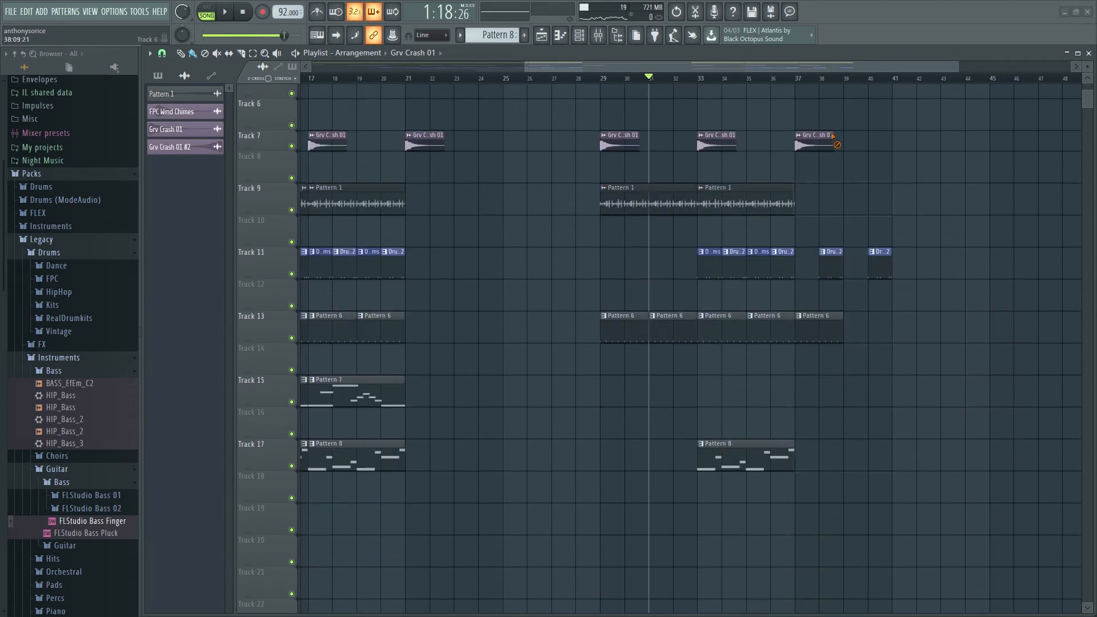
scroll(832, 340, up, 3)
right_click(831, 214)
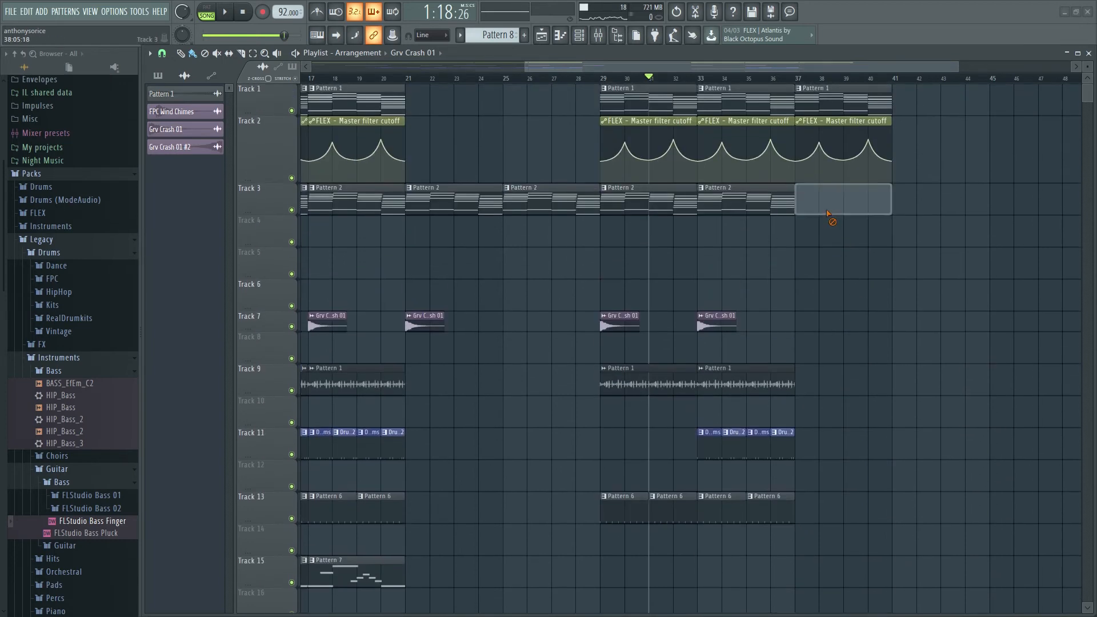
right_click(831, 149)
right_click(832, 98)
Step: Duplicate the clips of bars 29 to 36 on all tracks to bar 37 and delete the crash at bar 41
scroll(833, 427, down, 1)
scroll(835, 432, down, 2)
drag(796, 491, 806, 107)
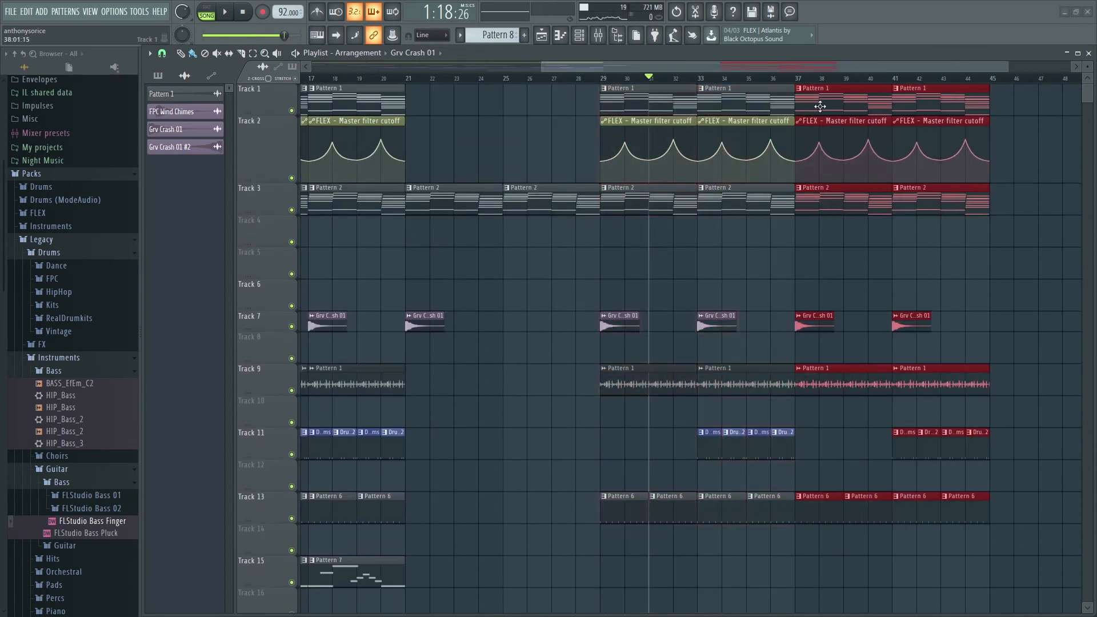
ctrl+click(876, 283)
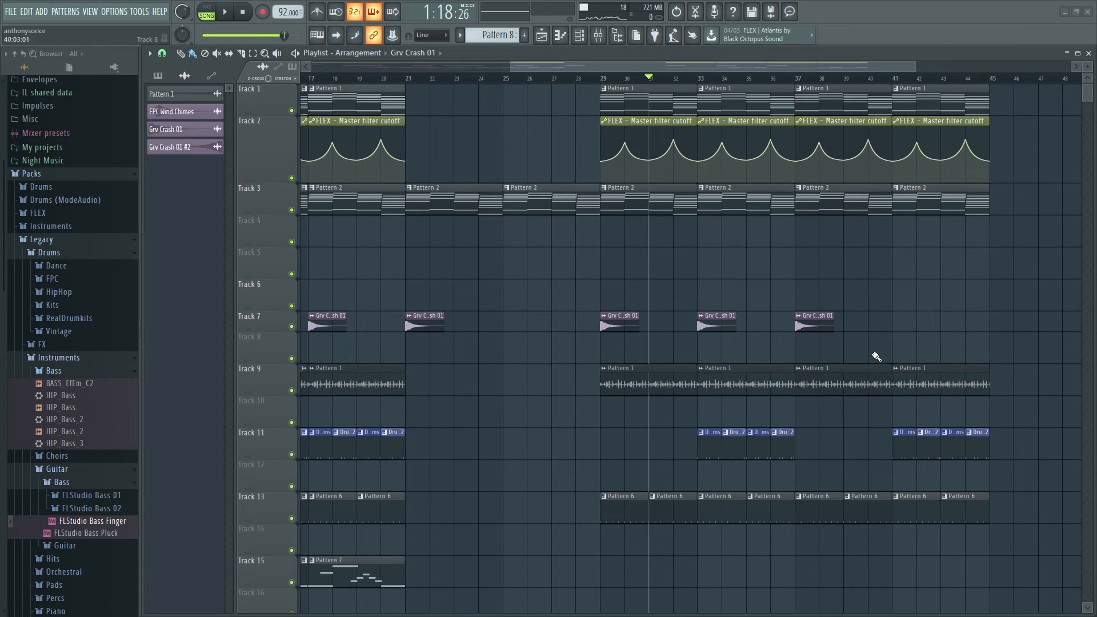
Step: Copy the Track 11 drum clips of bars 41 to 44 to bar 37 and, during playback, Pattern 8 to bar 37 on Track 17
ctrl+drag(985, 454, 902, 432)
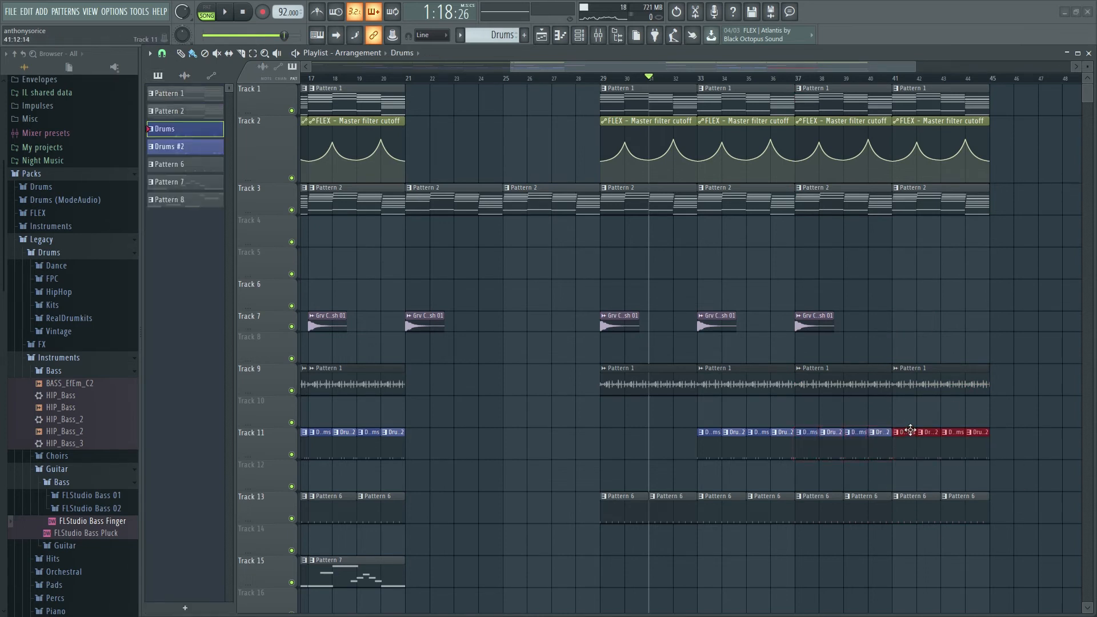
scroll(892, 400, down, 5)
key(space)
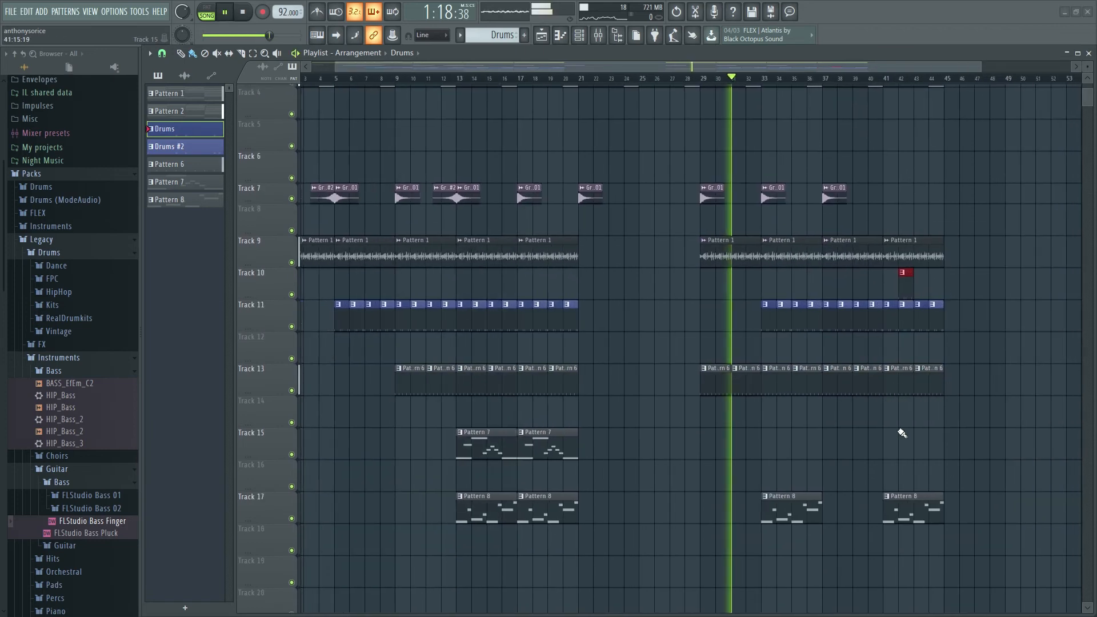
scroll(836, 432, up, 1)
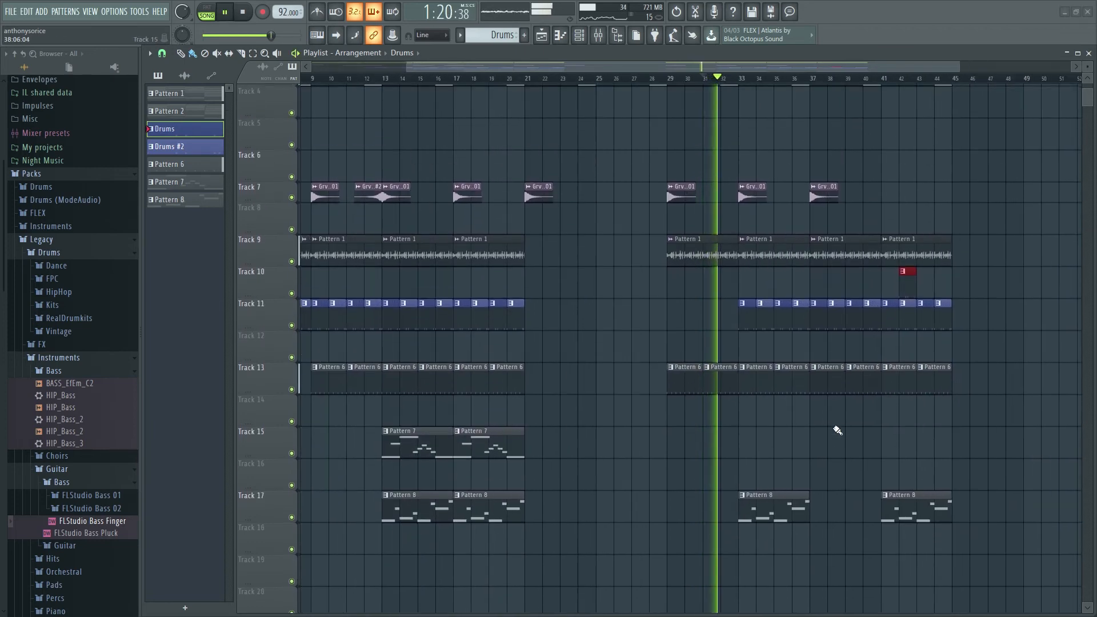
shift+drag(774, 511, 847, 514)
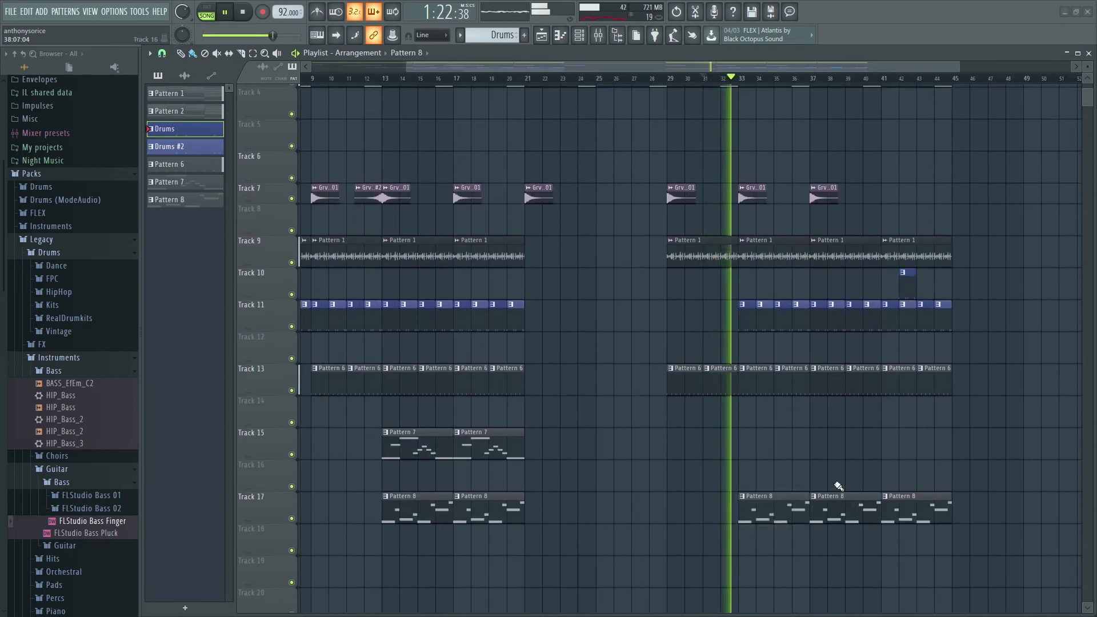
Step: Delete the Track 7 crash at bar 37, keep listening to the outro and stop playback
right_click(826, 198)
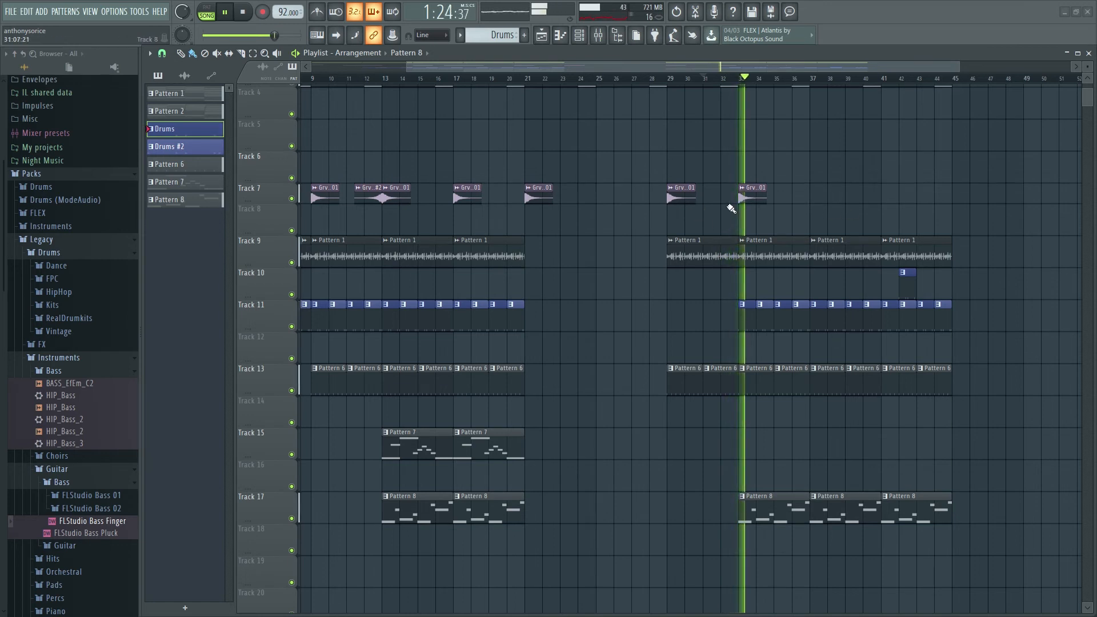
scroll(925, 394, up, 4)
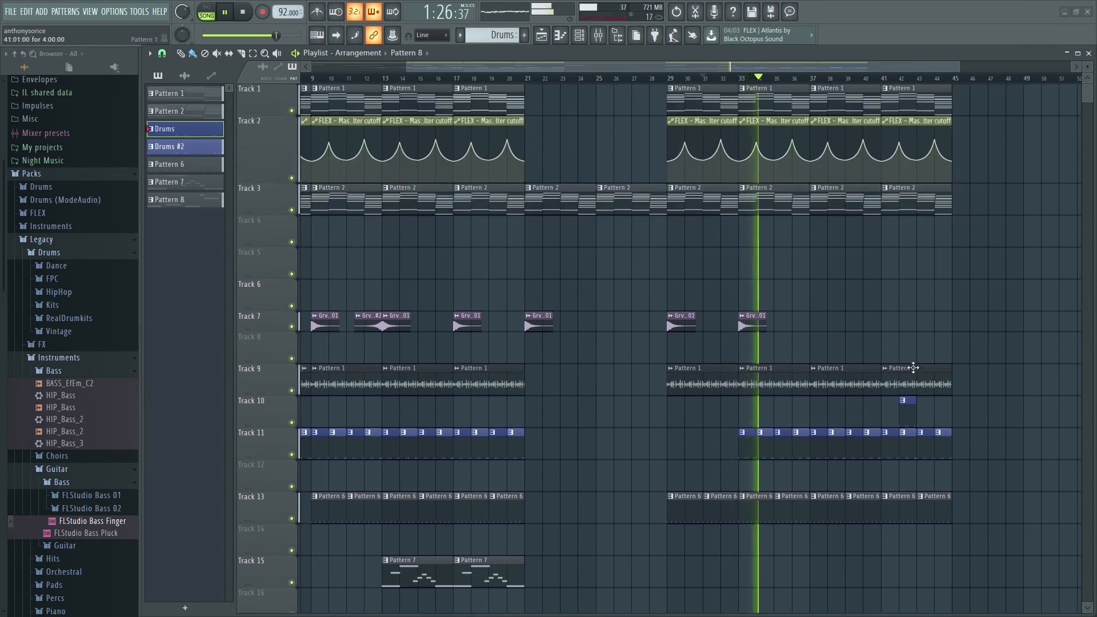
scroll(911, 367, down, 3)
scroll(629, 364, up, 3)
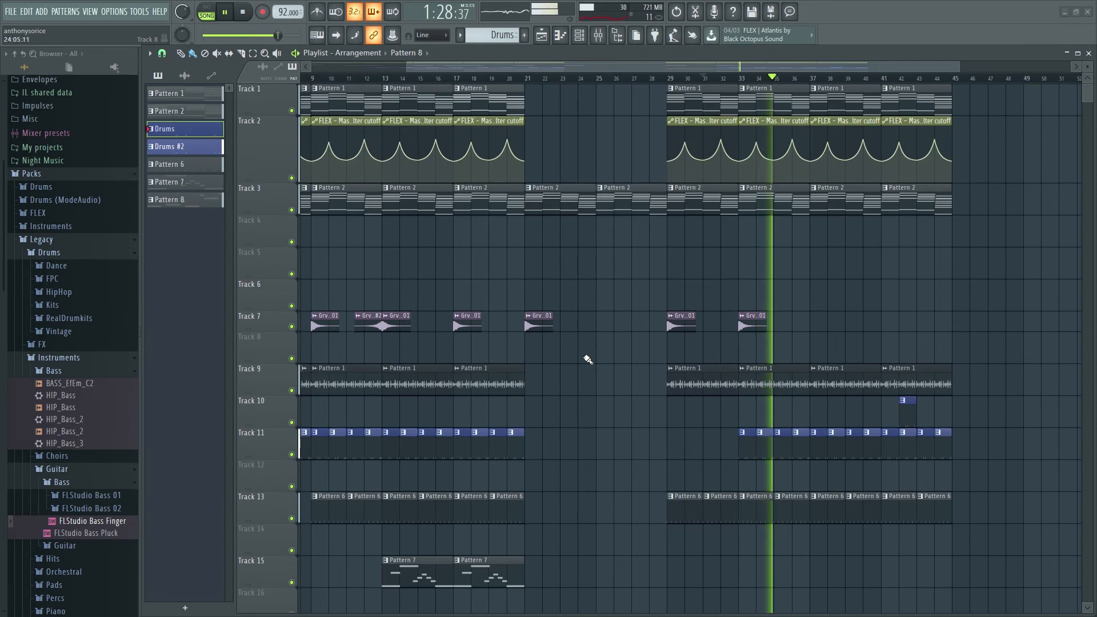
key(space)
scroll(587, 336, down, 2)
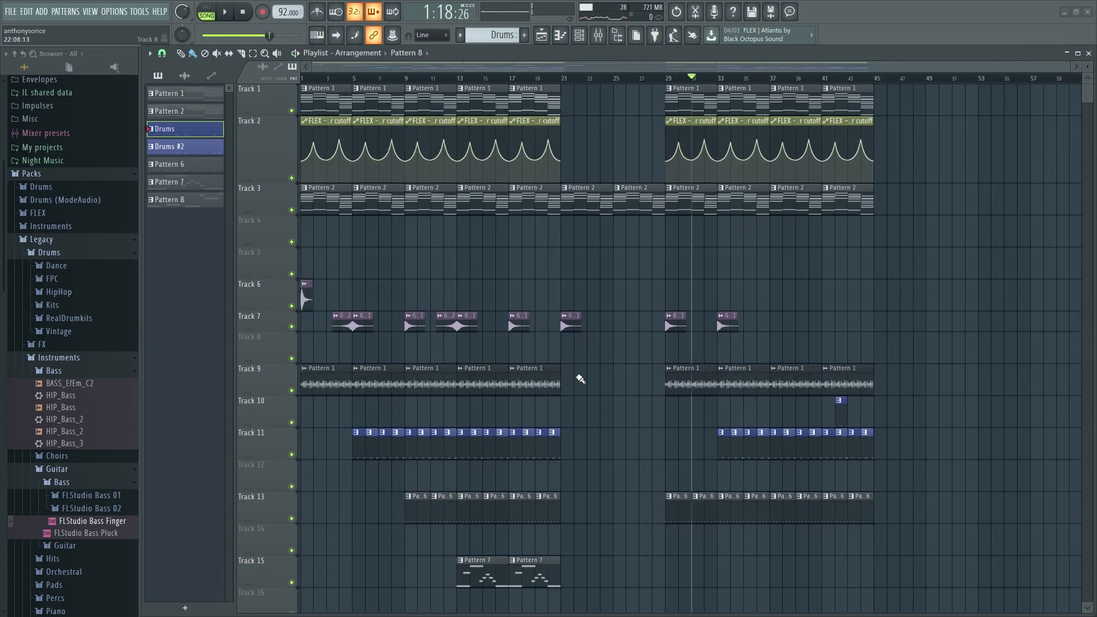
Step: Open the channel rack and add a Sytrus instrument channel
key(F6)
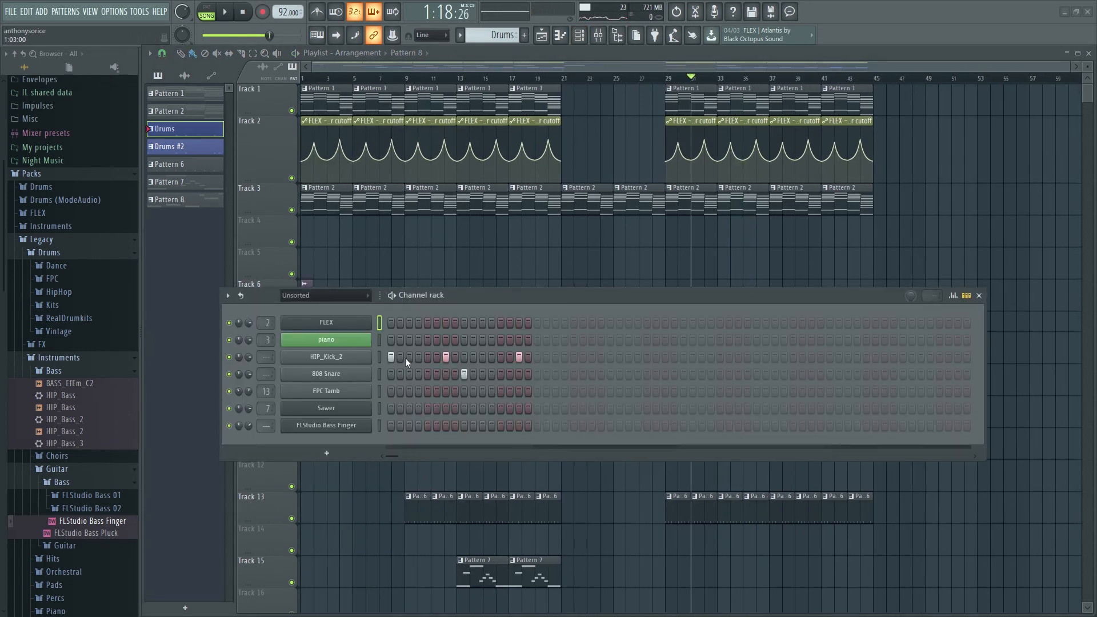
click(328, 453)
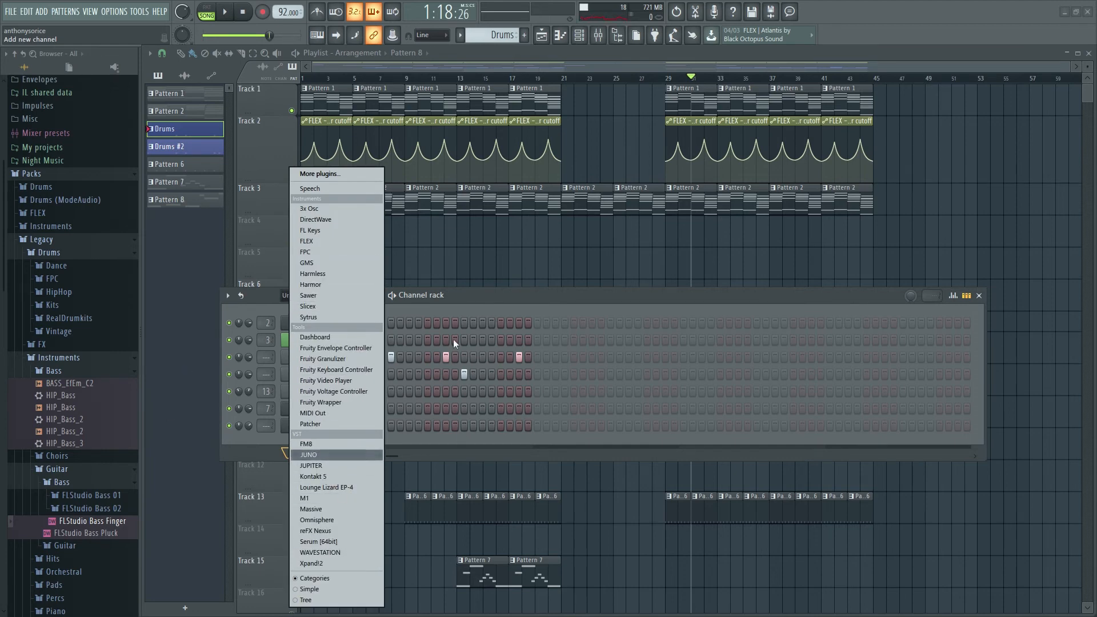
click(333, 317)
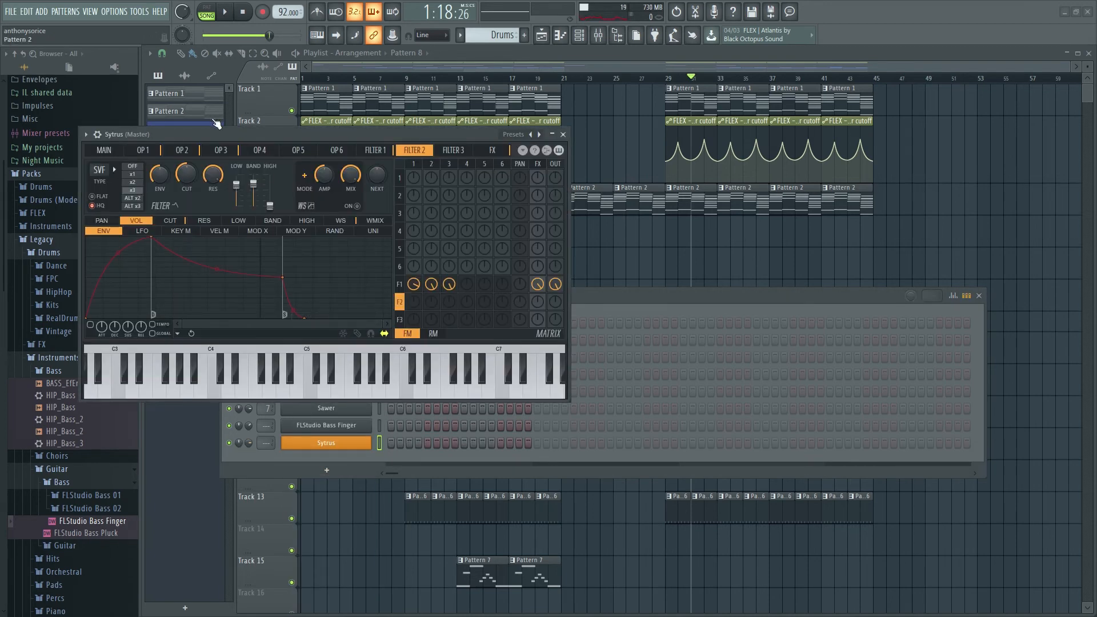
Step: Load the Echo bass preset from the Sequence category into Sytrus and close the channel rack
click(85, 135)
mouse_move(114, 169)
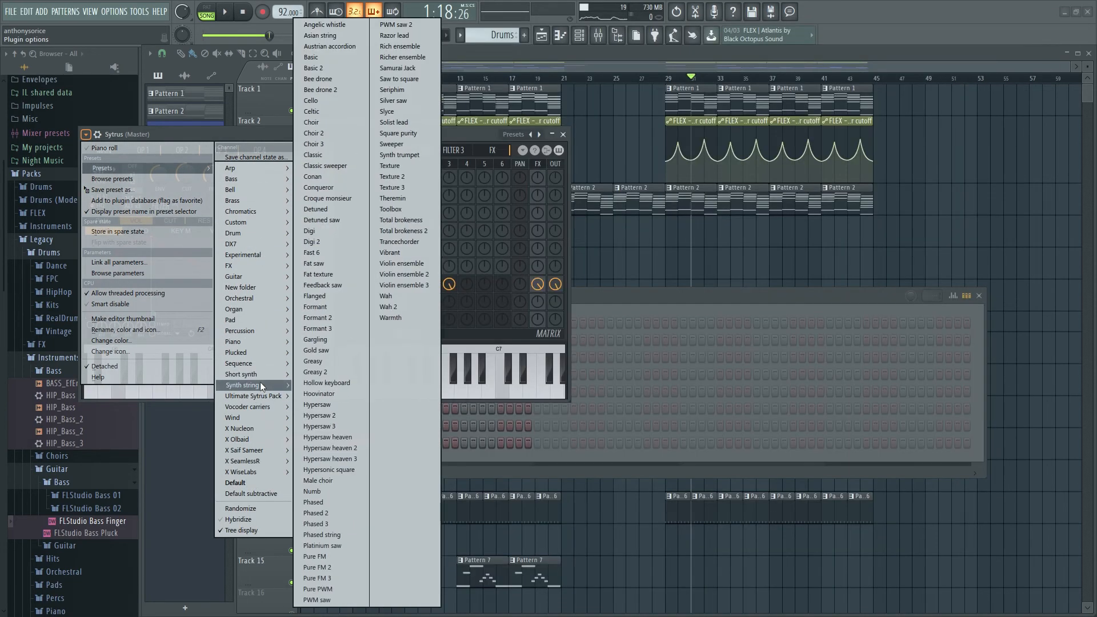
mouse_move(252, 365)
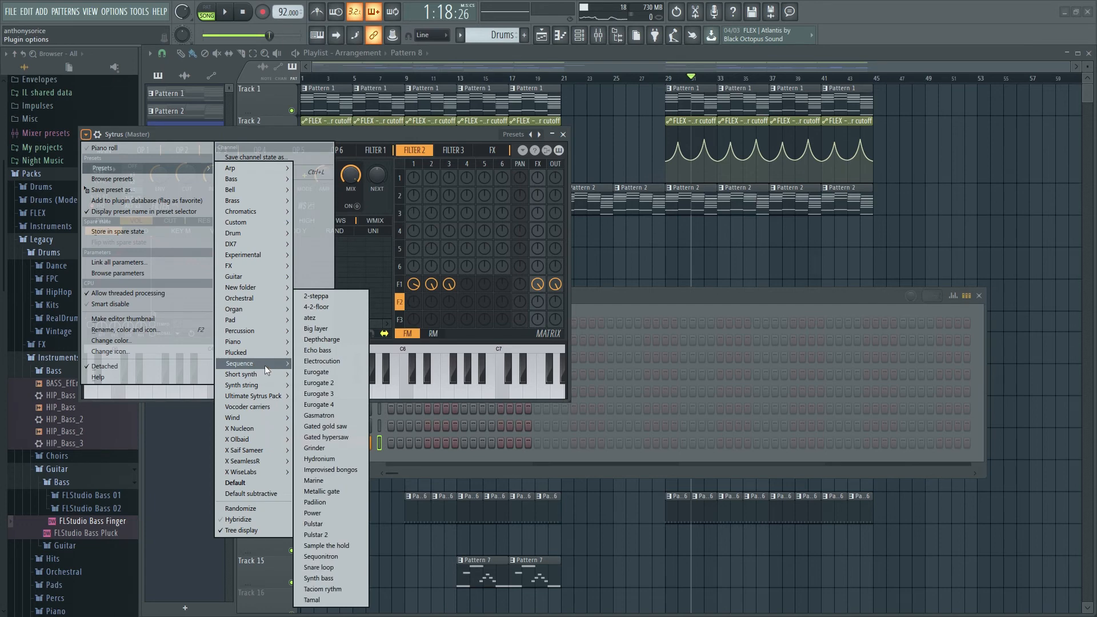
click(328, 350)
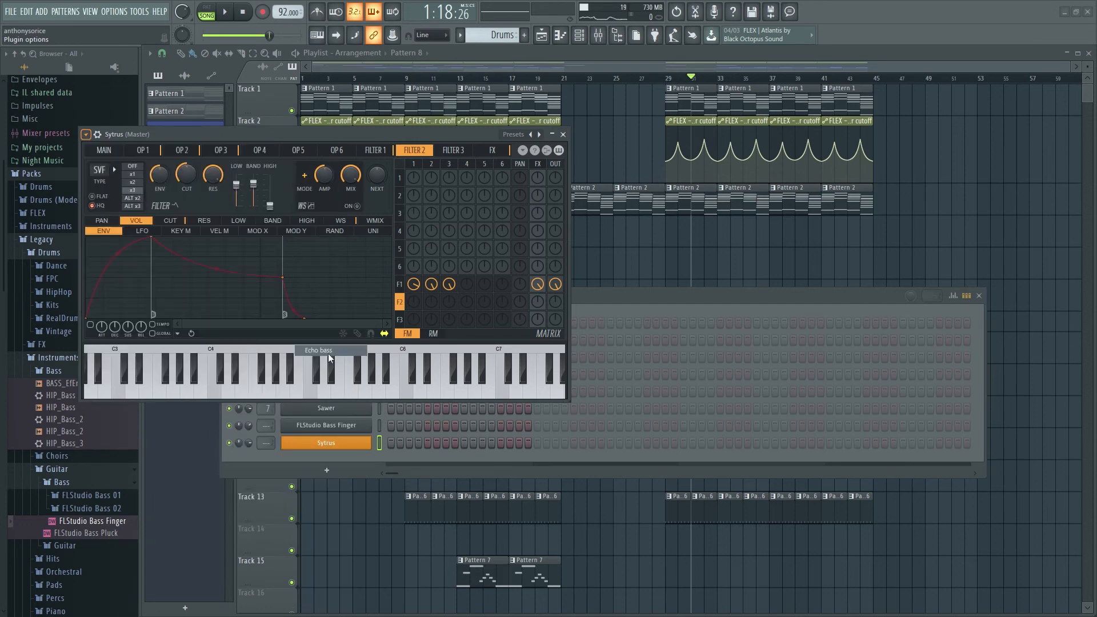
click(978, 296)
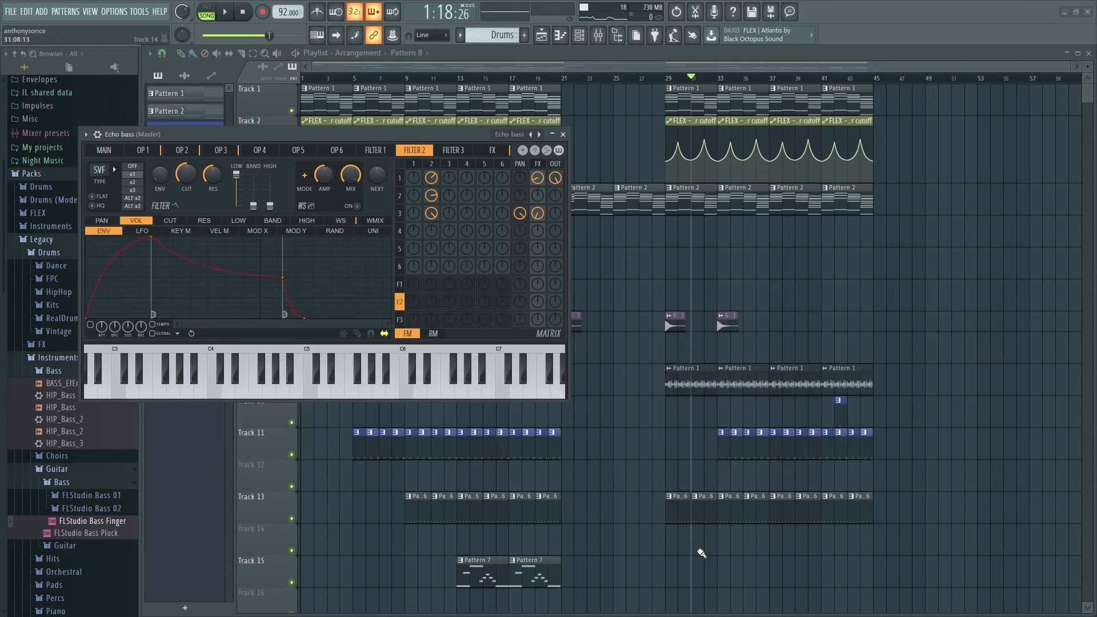
Step: Switch to the empty Pattern 10 and place it on Track 15 at bar 33
key(F6)
scroll(492, 33, down, 1)
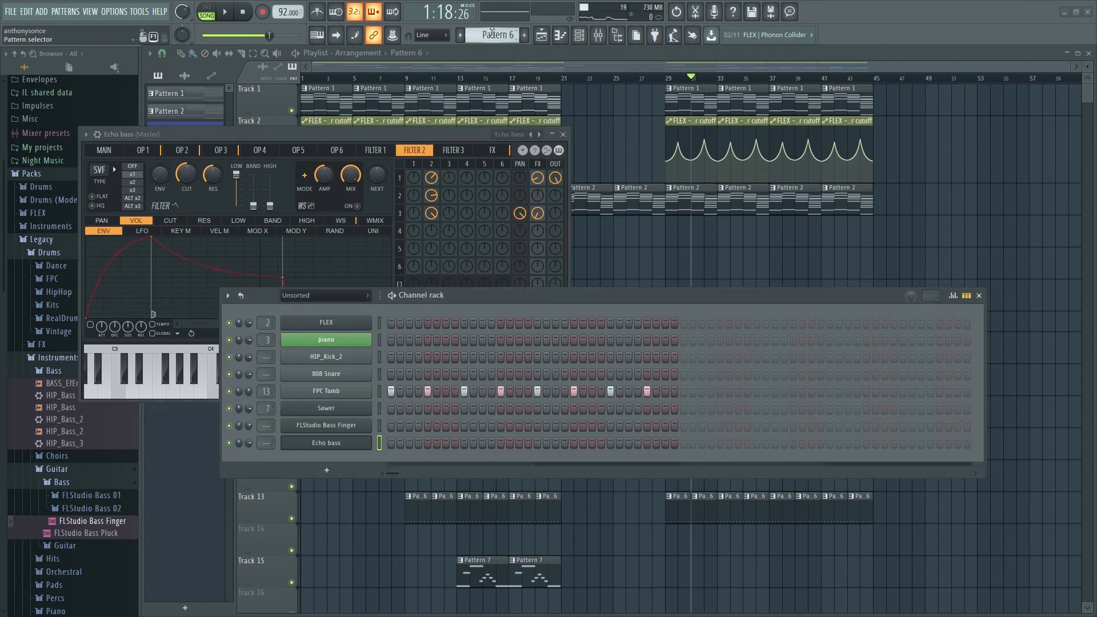
click(978, 295)
scroll(828, 383, down, 4)
click(685, 446)
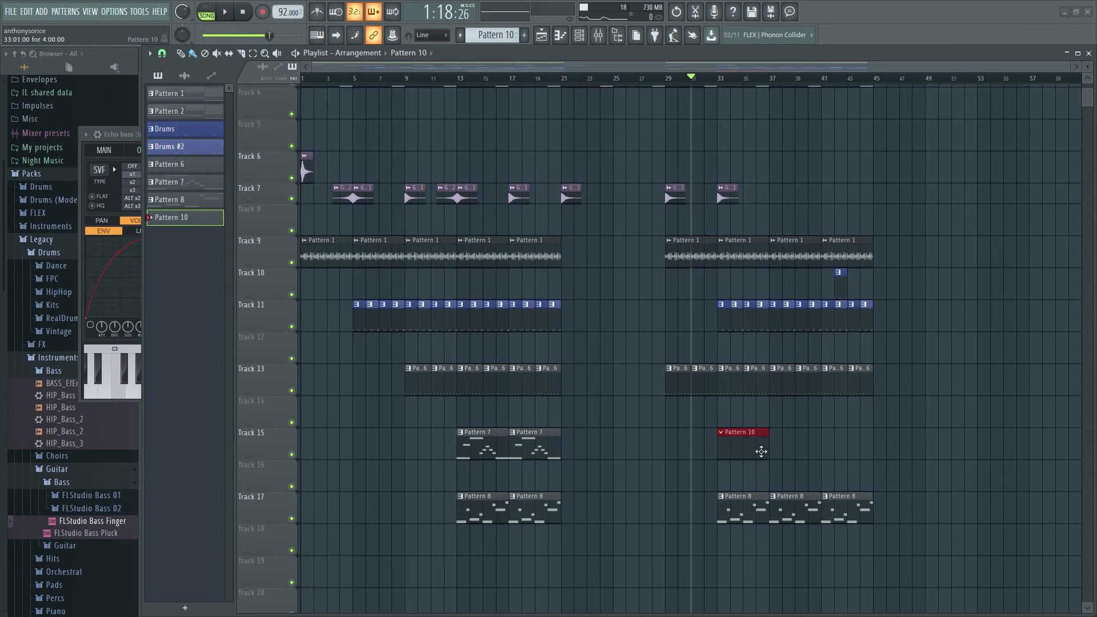
Step: Open Pattern 10's Echo bass piano roll and enter one-bar notes F2, A2, F2 and D2 across bars 1 to 4
double_click(761, 452)
right_click(322, 444)
click(399, 443)
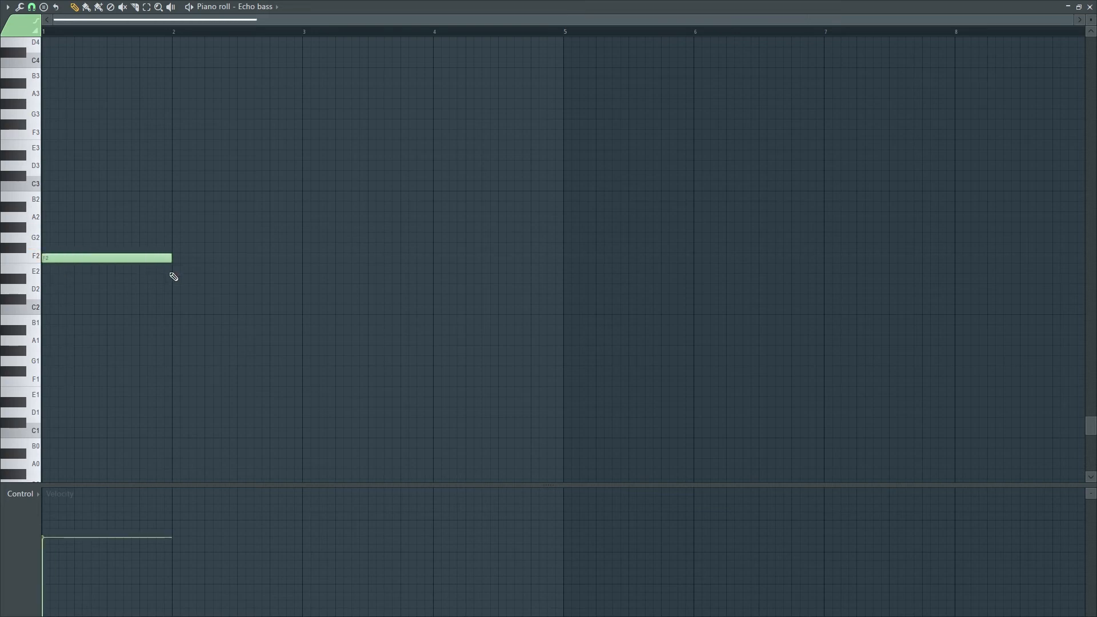
drag(178, 228, 187, 207)
click(297, 258)
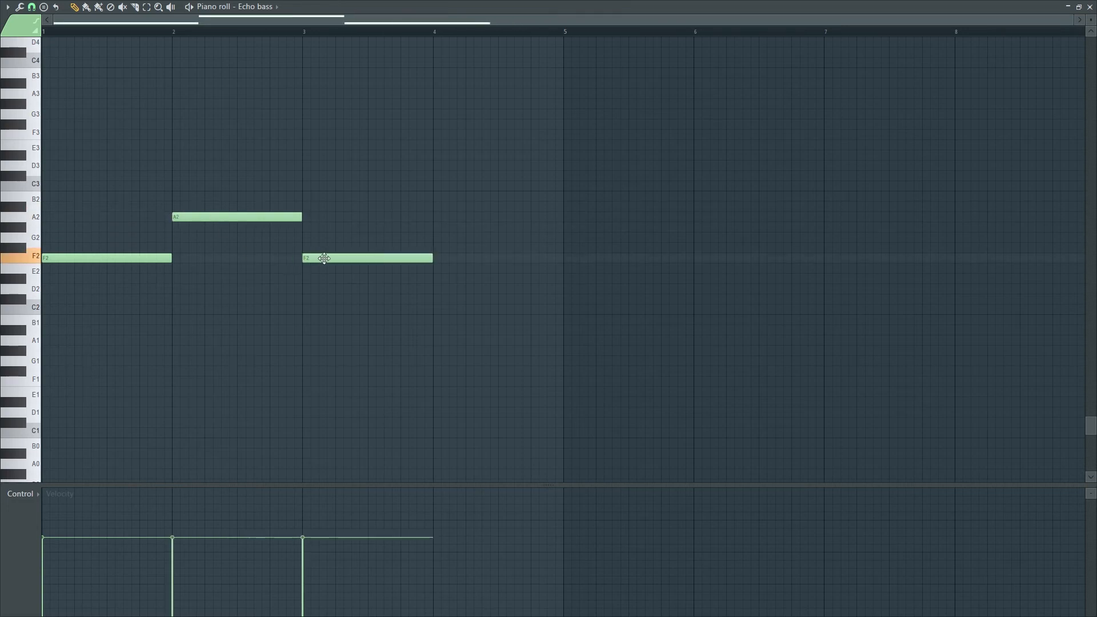
click(469, 293)
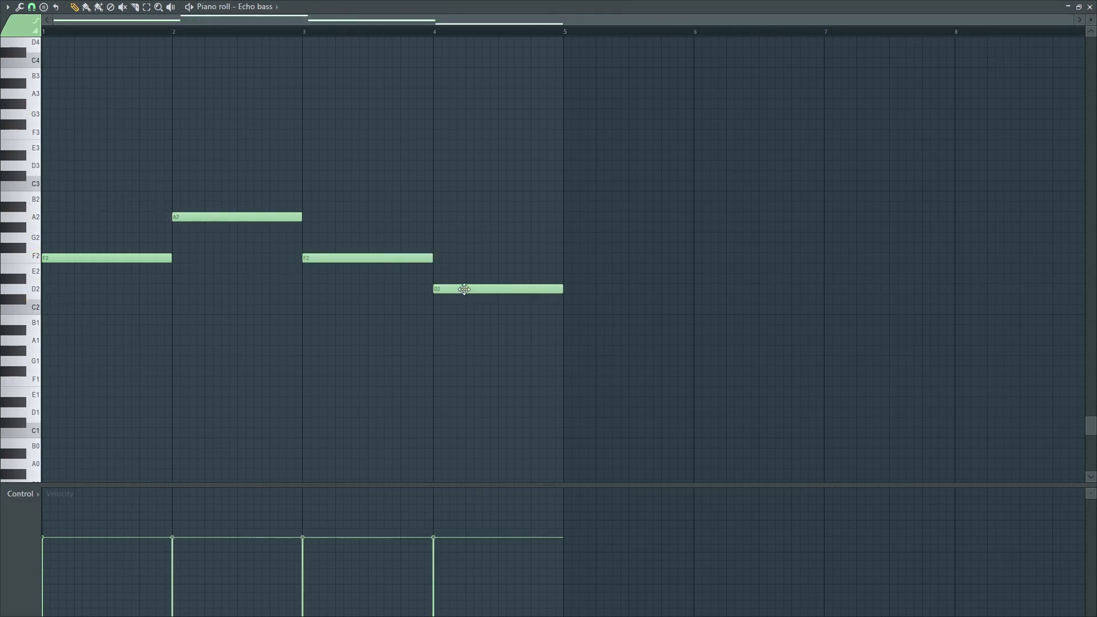
Step: Transpose all the Echo bass notes upward in octave steps, auditioning the bass line in playback
drag(547, 362, 15, 105)
key(ctrl+Up)
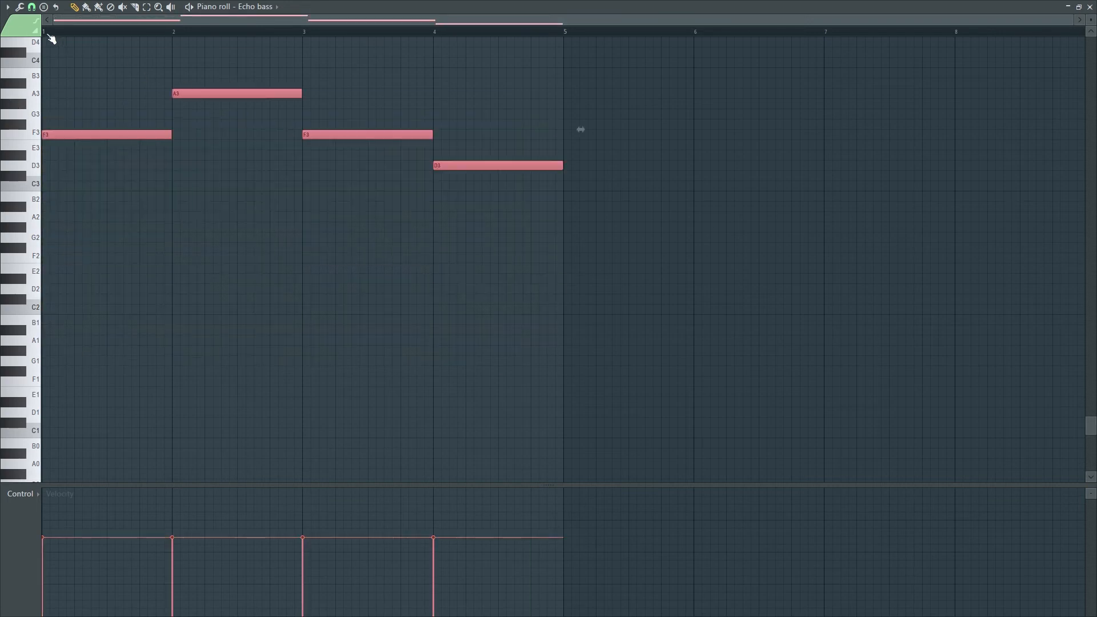
key(space)
key(space)
drag(510, 283, 43, 39)
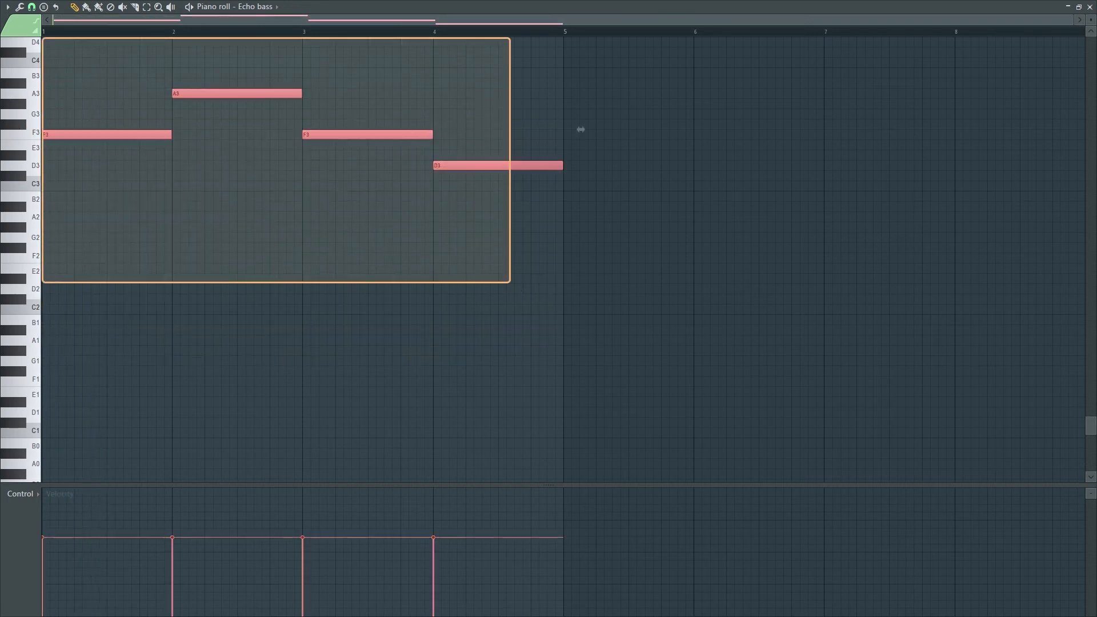
key(ctrl+Up)
key(space)
Step: Lower the Echo bass channel's volume and route it to mixer track 4
scroll(311, 186, up, 4)
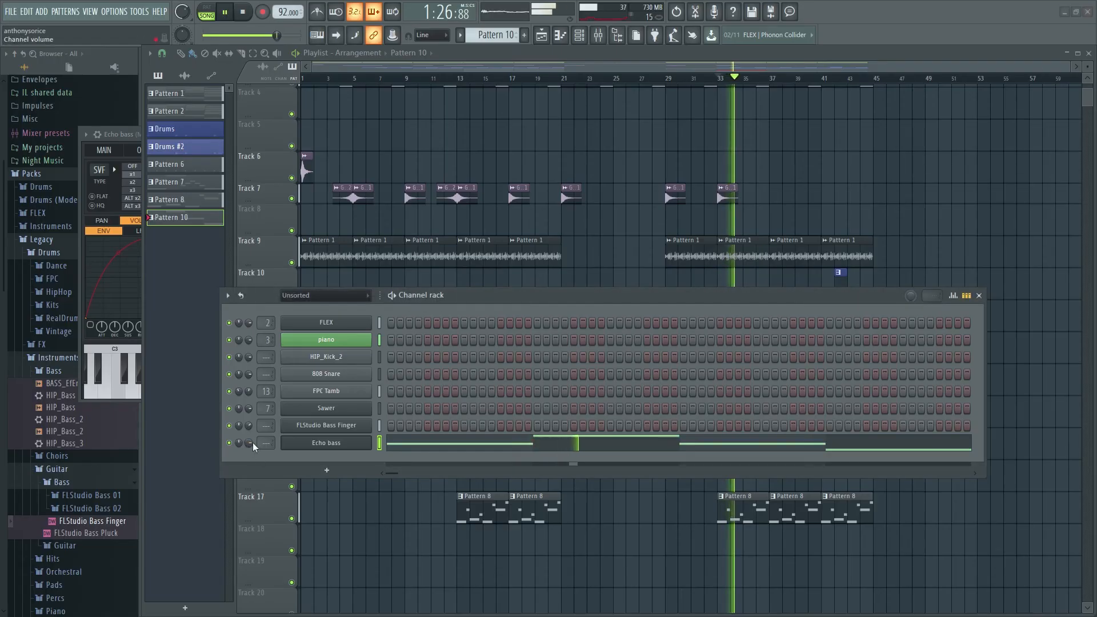
drag(249, 443, 240, 481)
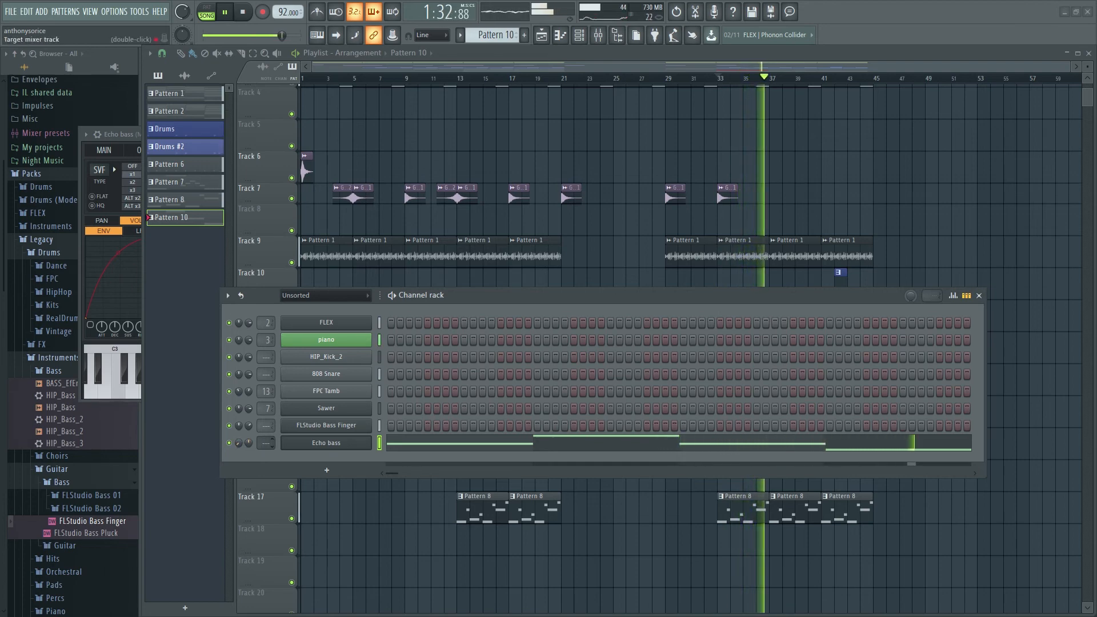
scroll(267, 443, up, 4)
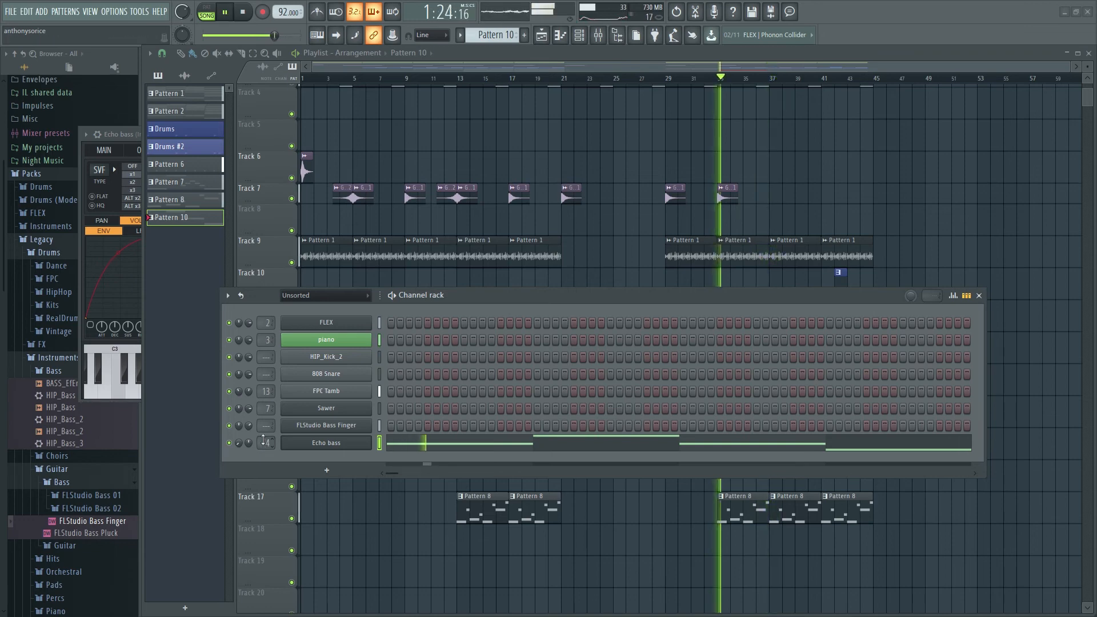
Step: Add Fruity Parametric EQ 2 to mixer Insert 4, cut the lows with band 1, boost band 4 in the mids and close the mixer
key(F6)
key(F6)
key(F9)
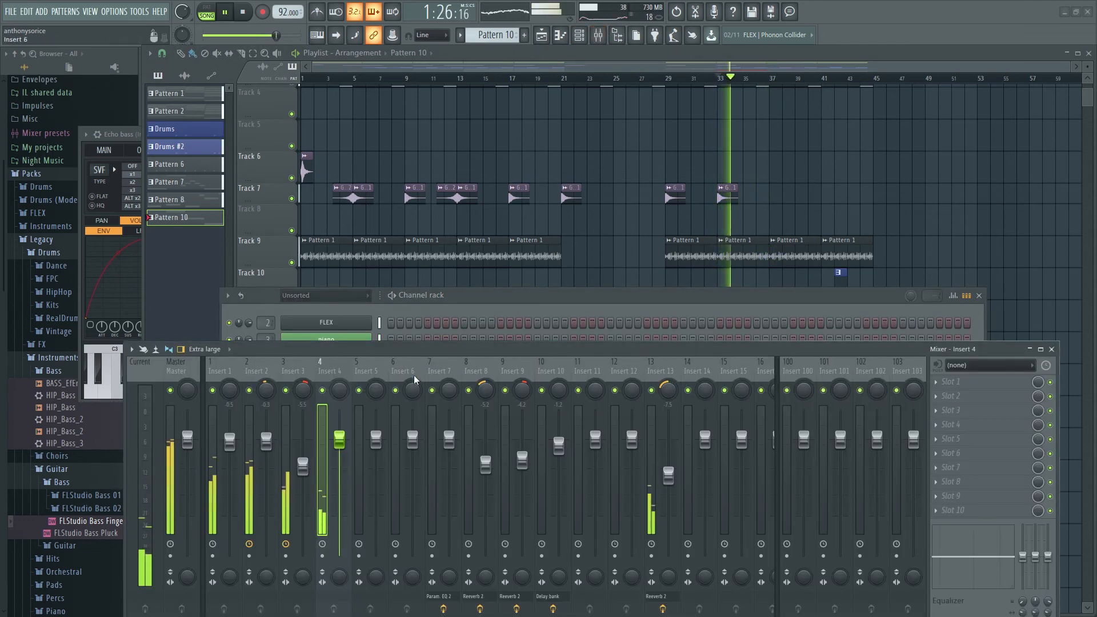
click(949, 387)
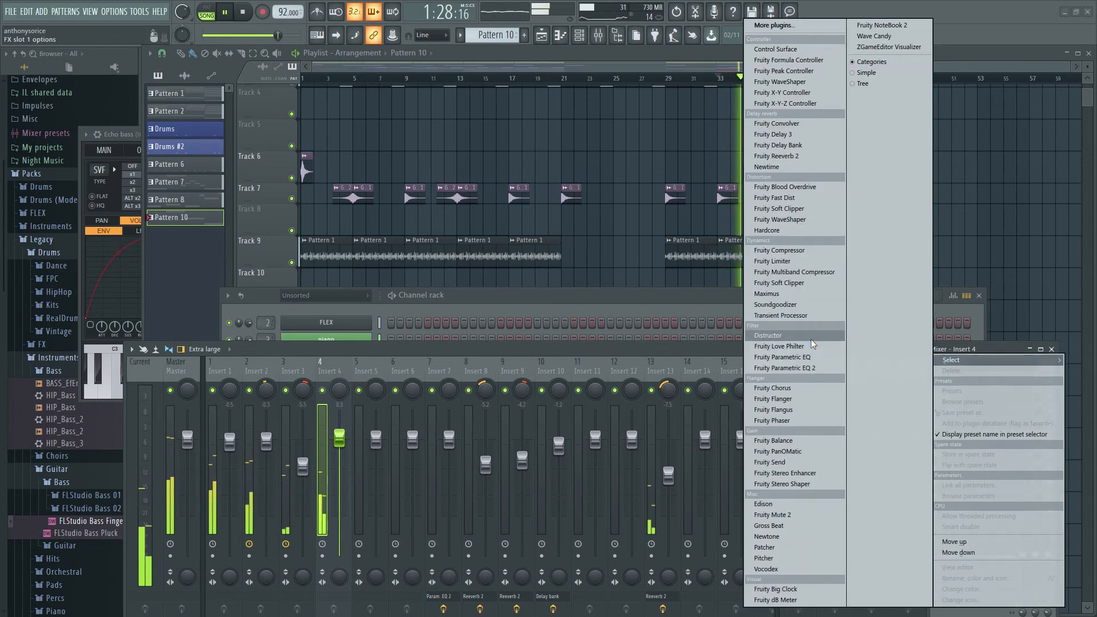
click(794, 340)
drag(90, 182, 117, 231)
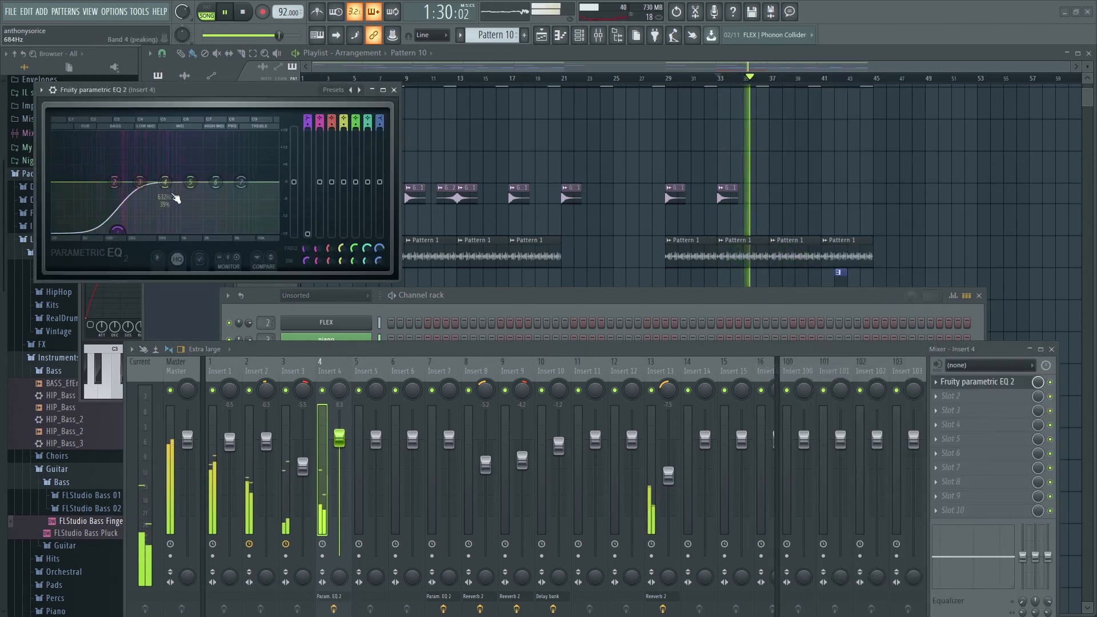
drag(166, 182, 169, 165)
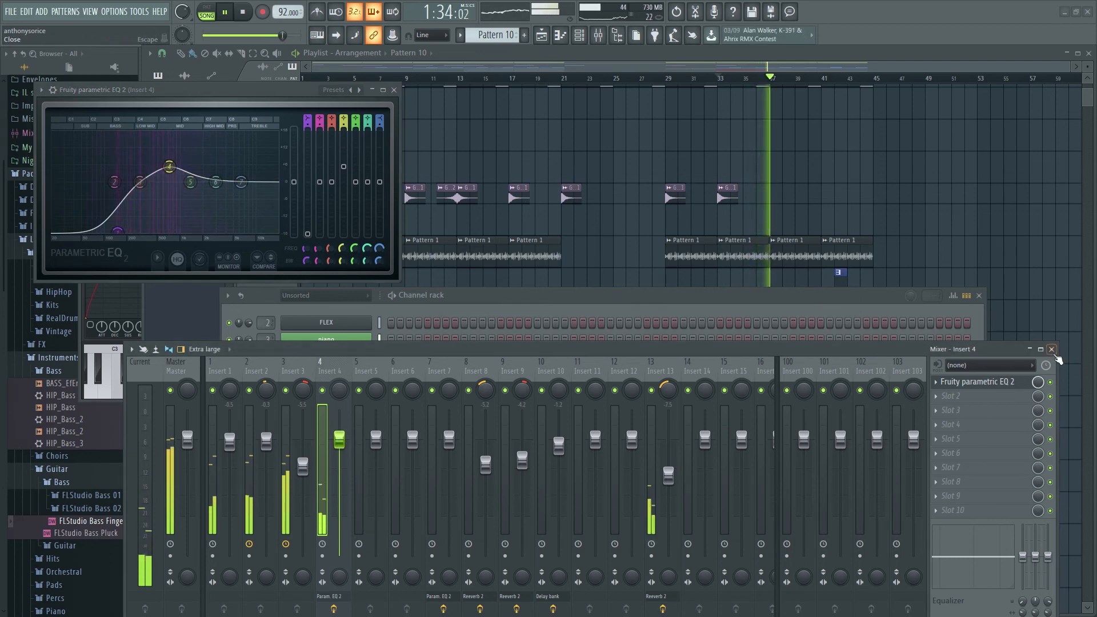
click(1052, 350)
click(979, 296)
Step: Place Pattern 10 on Track 15 at bars 37 and 41 as well and listen to the section
click(1040, 417)
key(space)
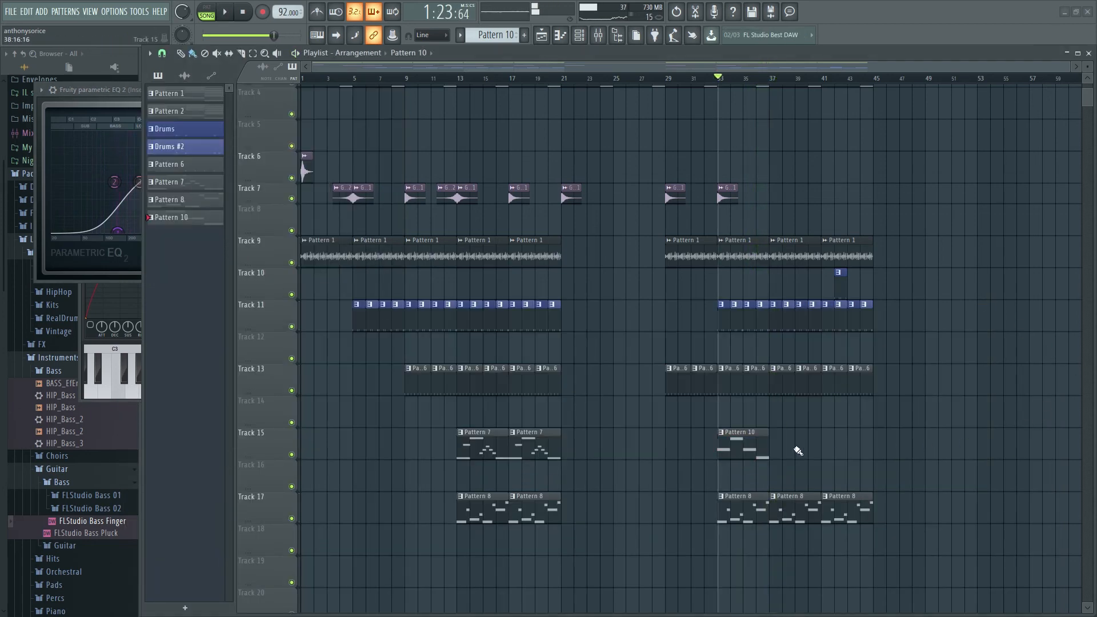
key(space)
drag(798, 451, 849, 442)
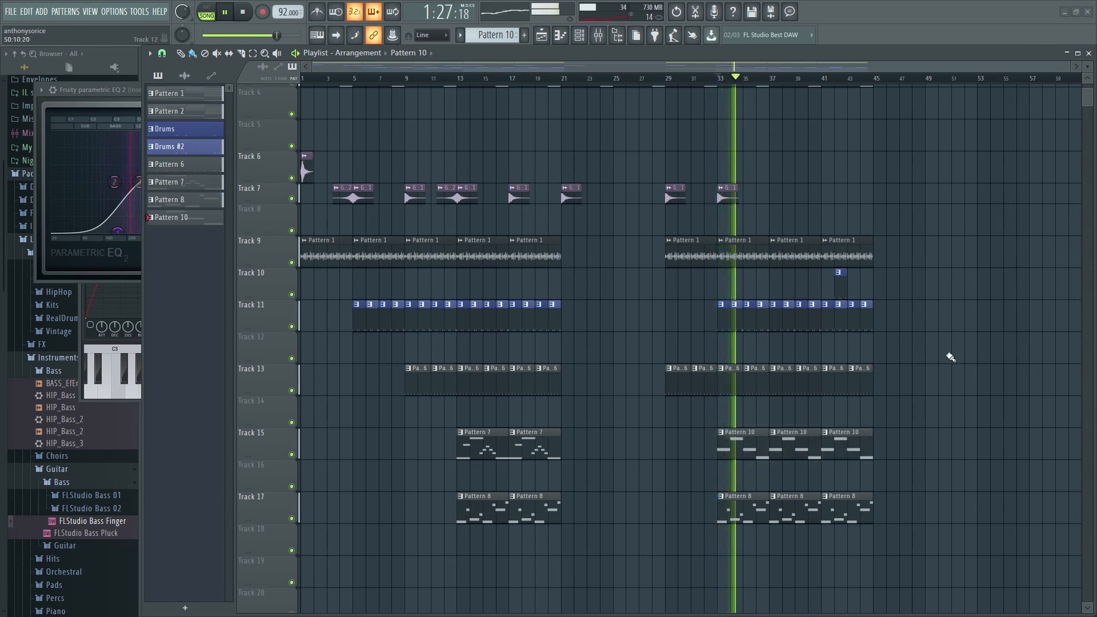
scroll(950, 357, up, 4)
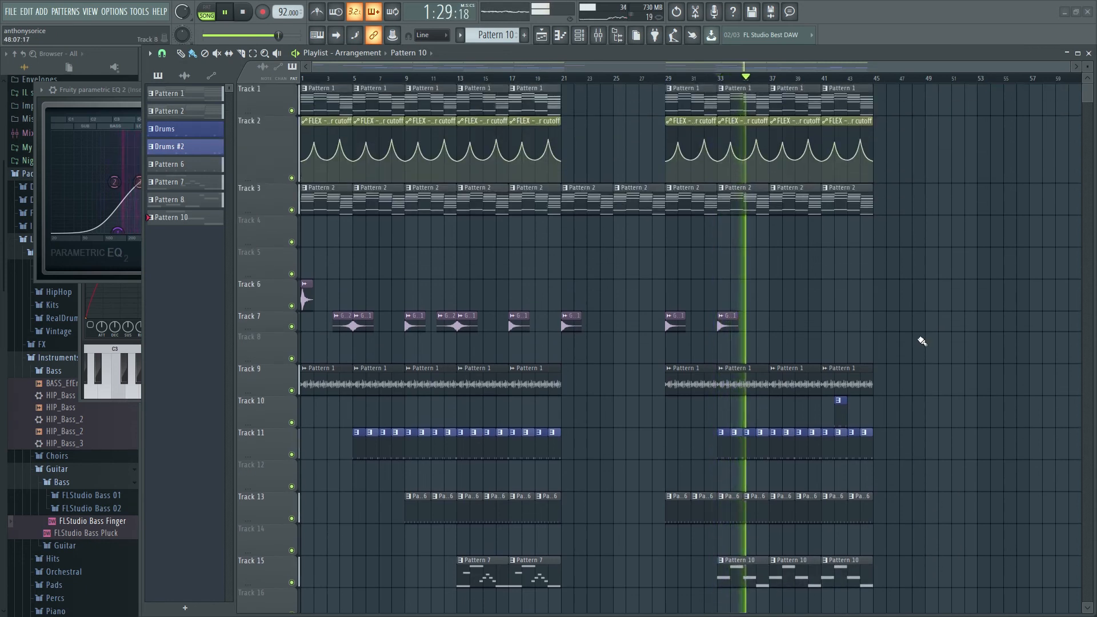
scroll(735, 160, down, 3)
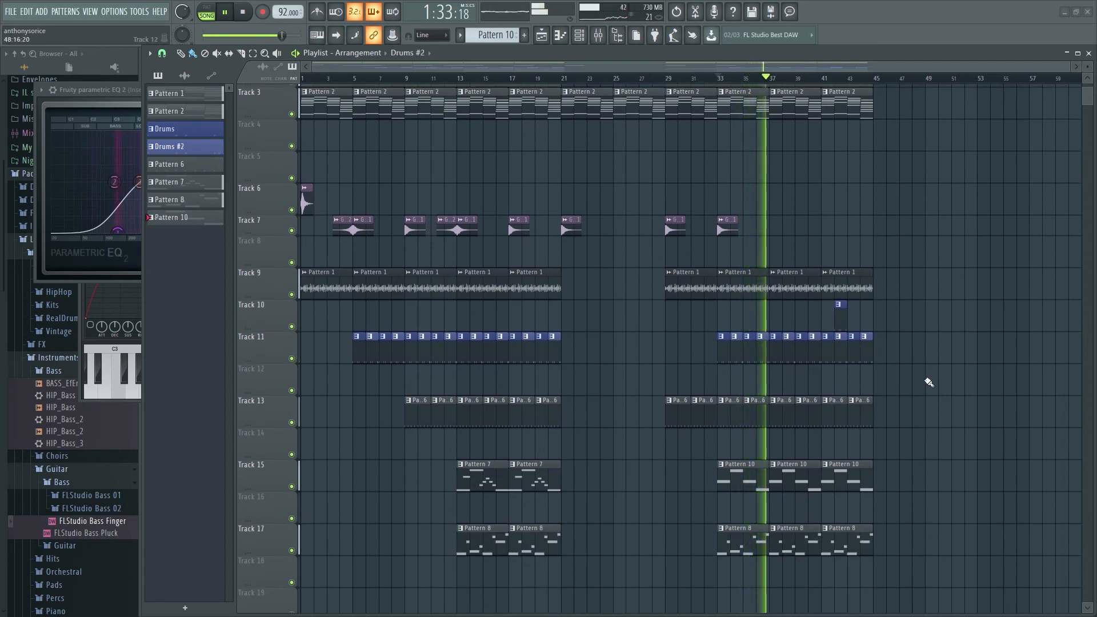
key(space)
Step: Clear bar 44 by deleting its Drums #2 clip on Track 11 and shortening the Pattern 6 and Pattern 1 clips to end there
scroll(882, 446, down, 2)
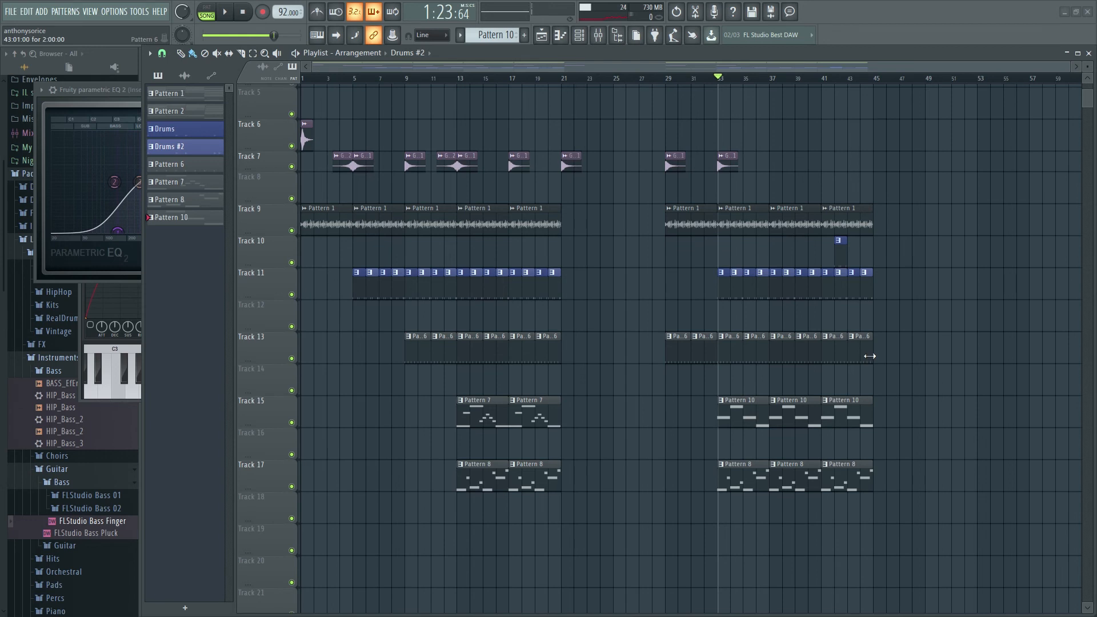
right_click(868, 276)
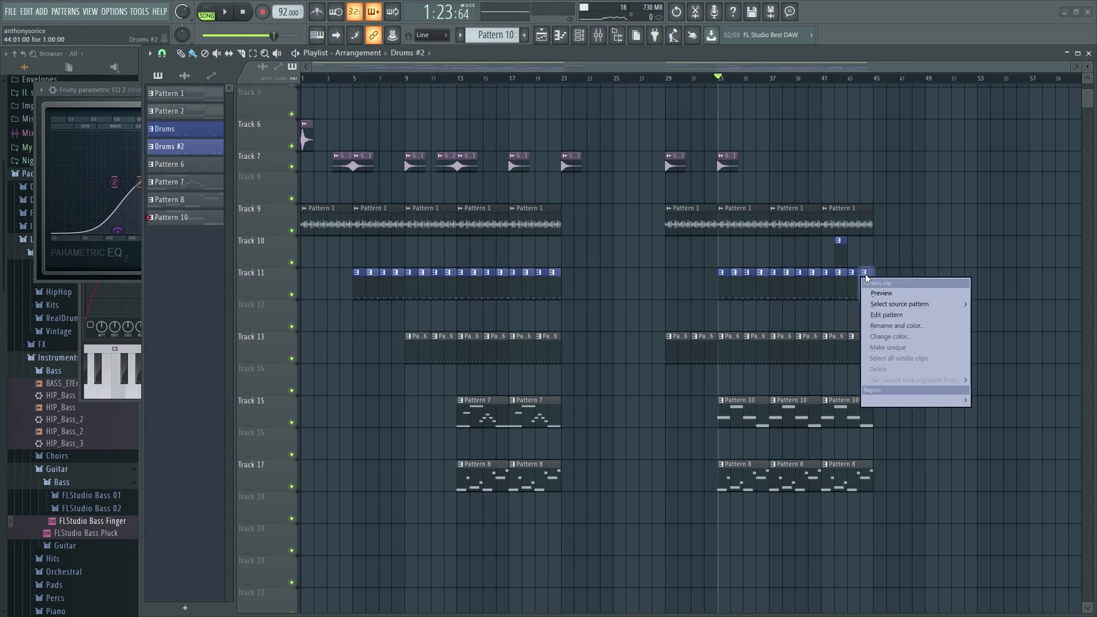
right_click(805, 326)
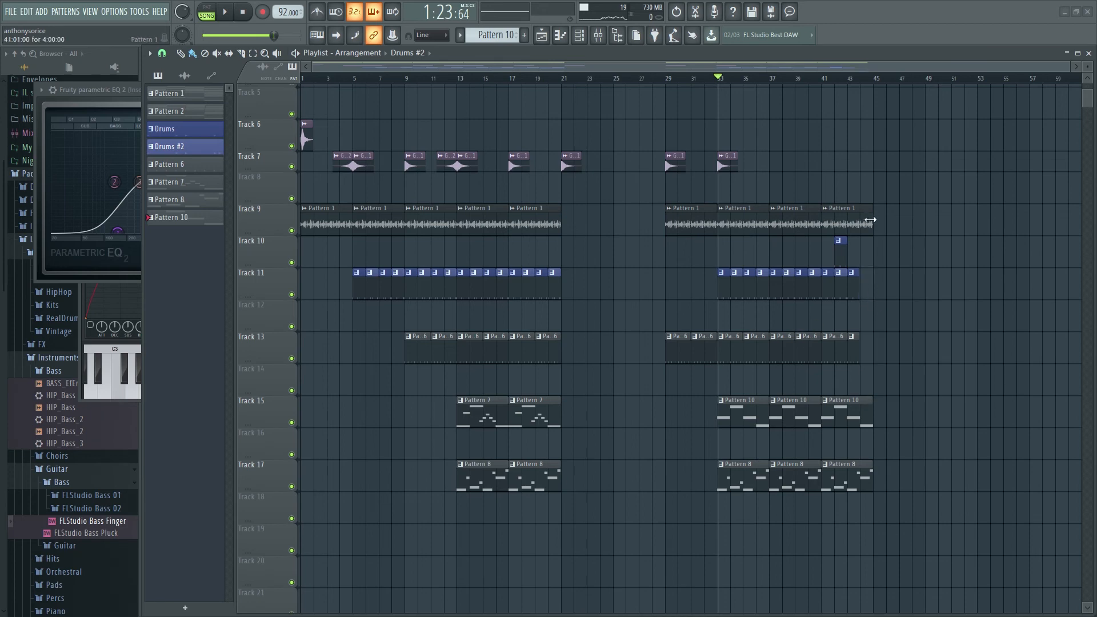
drag(863, 222, 861, 222)
scroll(869, 194, up, 4)
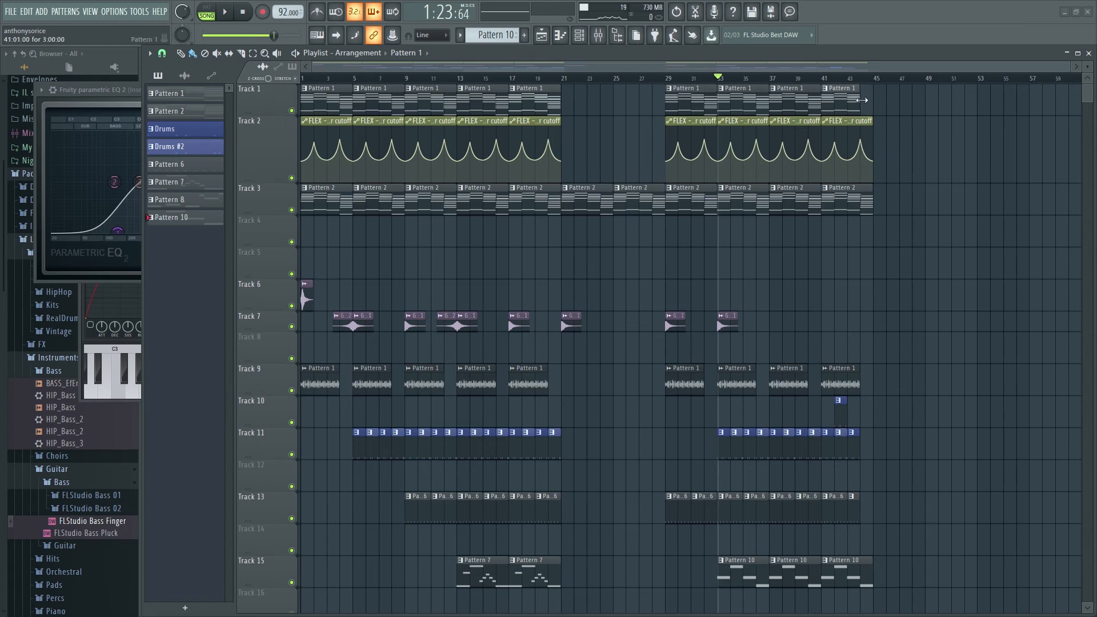
Step: Make the filter cutoff automation clip at bar 41 unique and reshape its end into a rise up to bar 45
scroll(735, 237, up, 5)
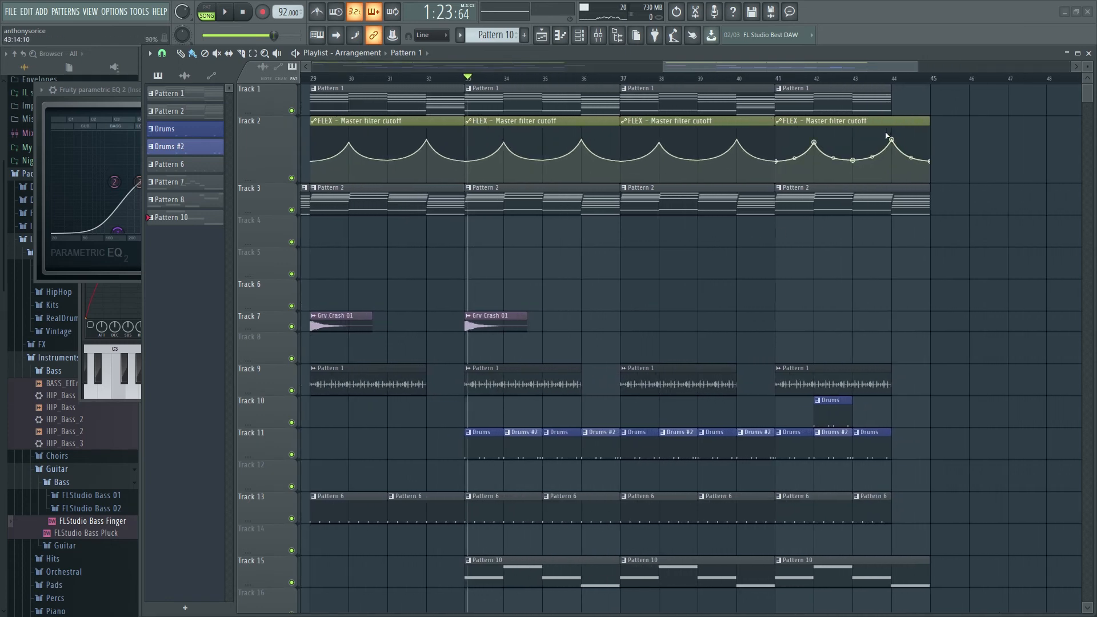
right_click(787, 122)
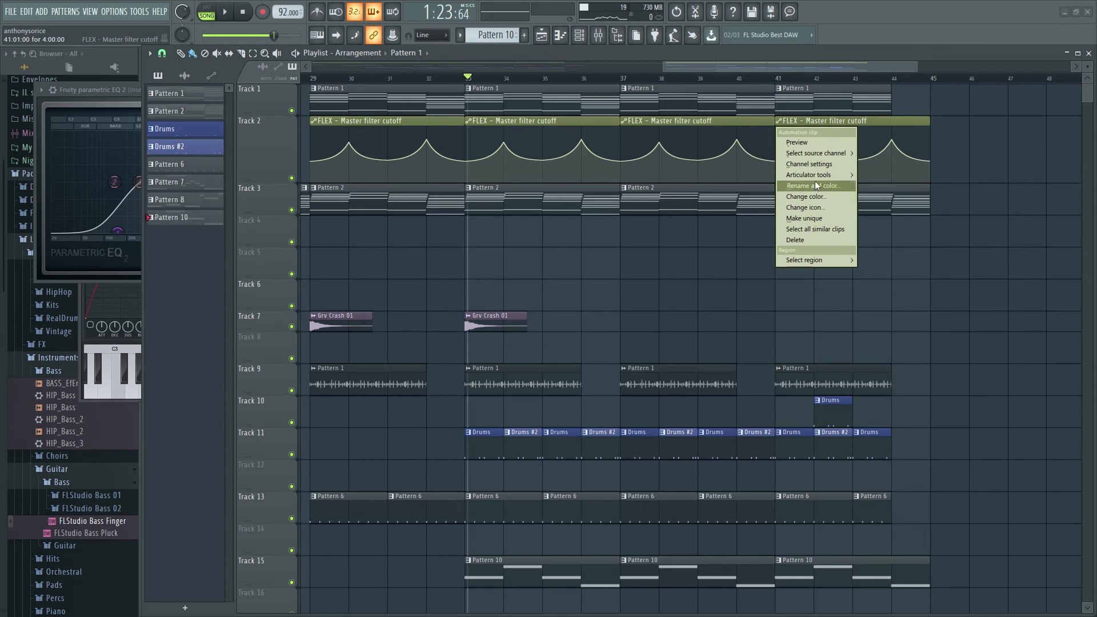
click(821, 218)
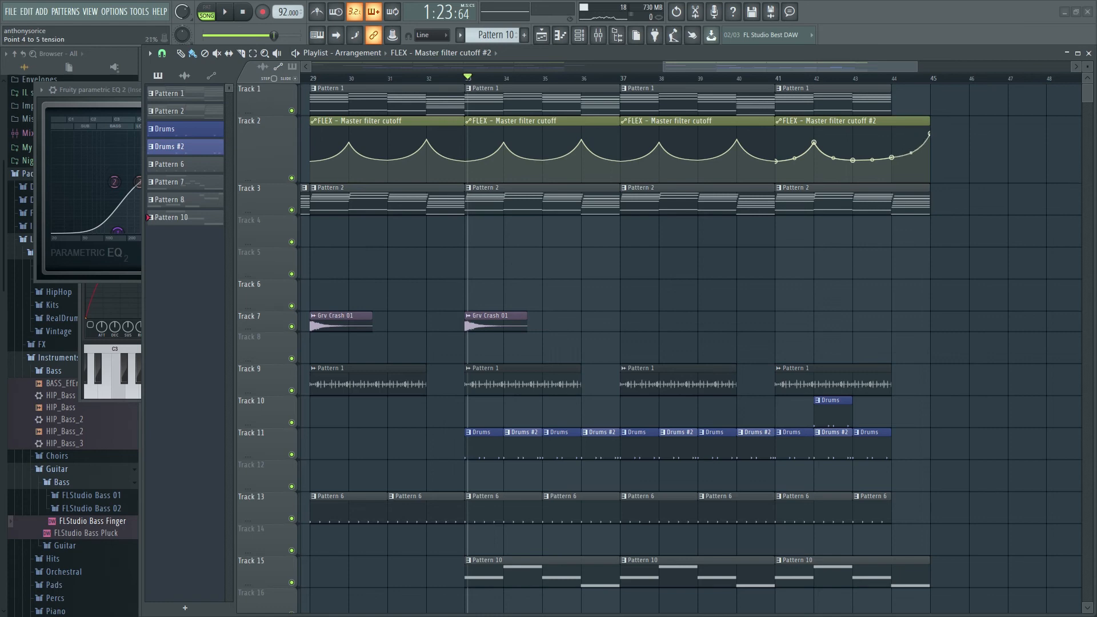
Step: Place the paired crash clips on Track 7 so they build into and hit at bar 45
scroll(918, 326, down, 1)
scroll(918, 321, down, 4)
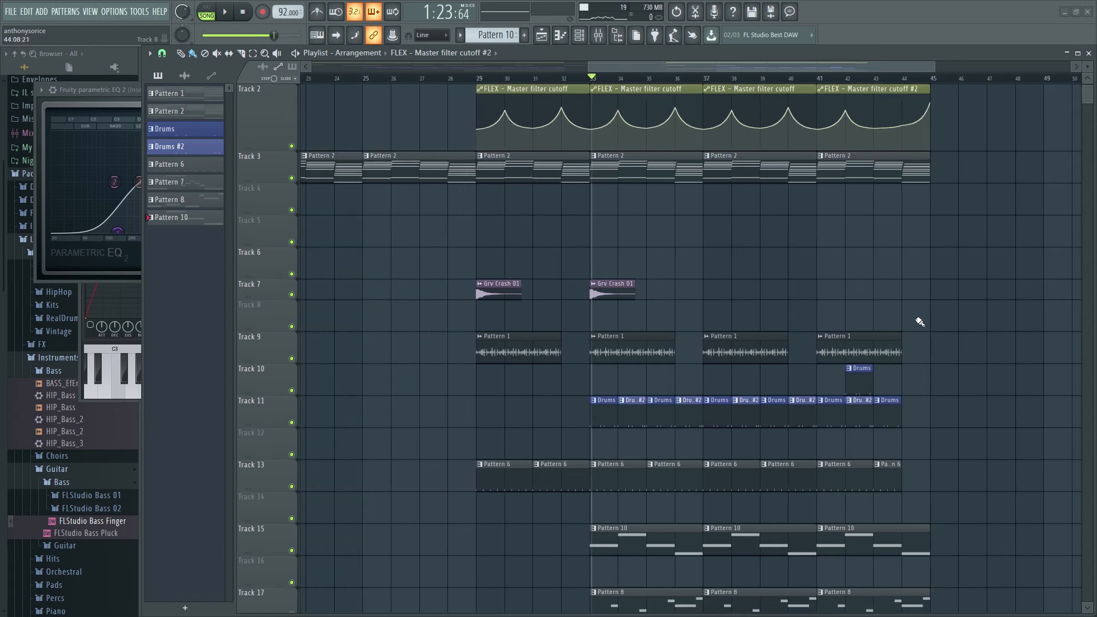
scroll(462, 329, down, 2)
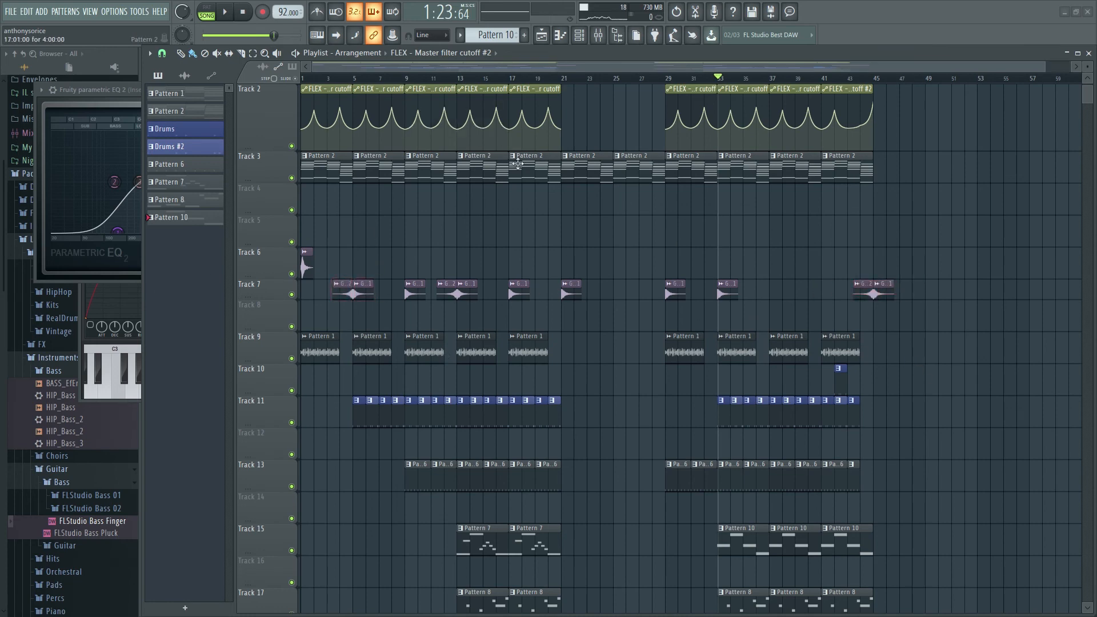
Step: Copy the instrument and drum clips of bars 13 to 20 to bar 45 and start playback
scroll(518, 164, down, 1)
scroll(551, 269, up, 1)
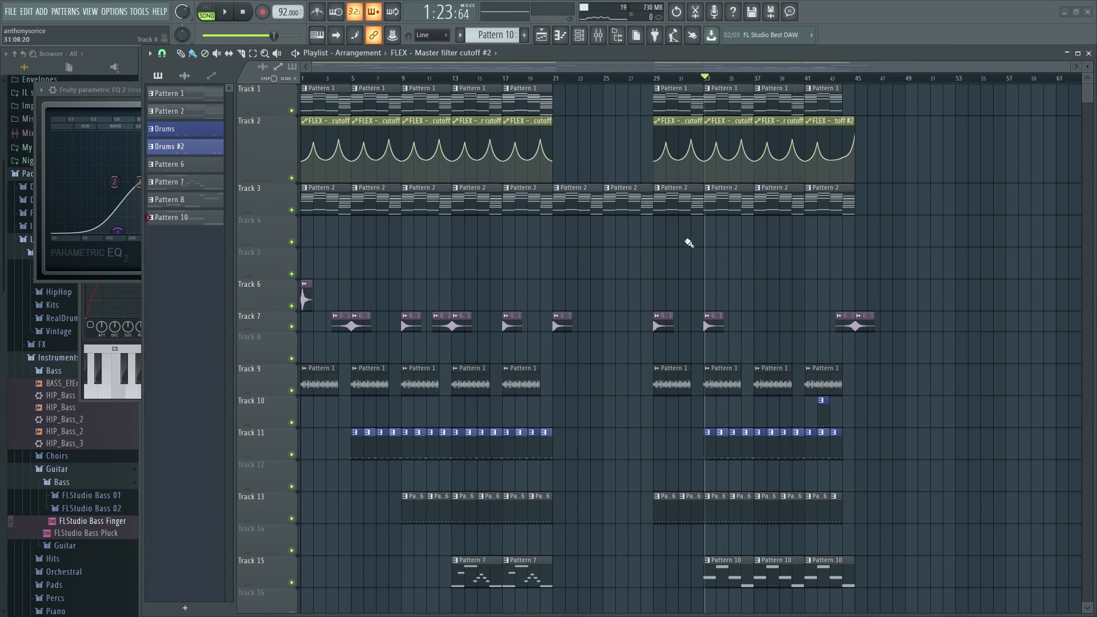
scroll(689, 243, down, 4)
drag(543, 553, 948, 104)
scroll(474, 110, up, 5)
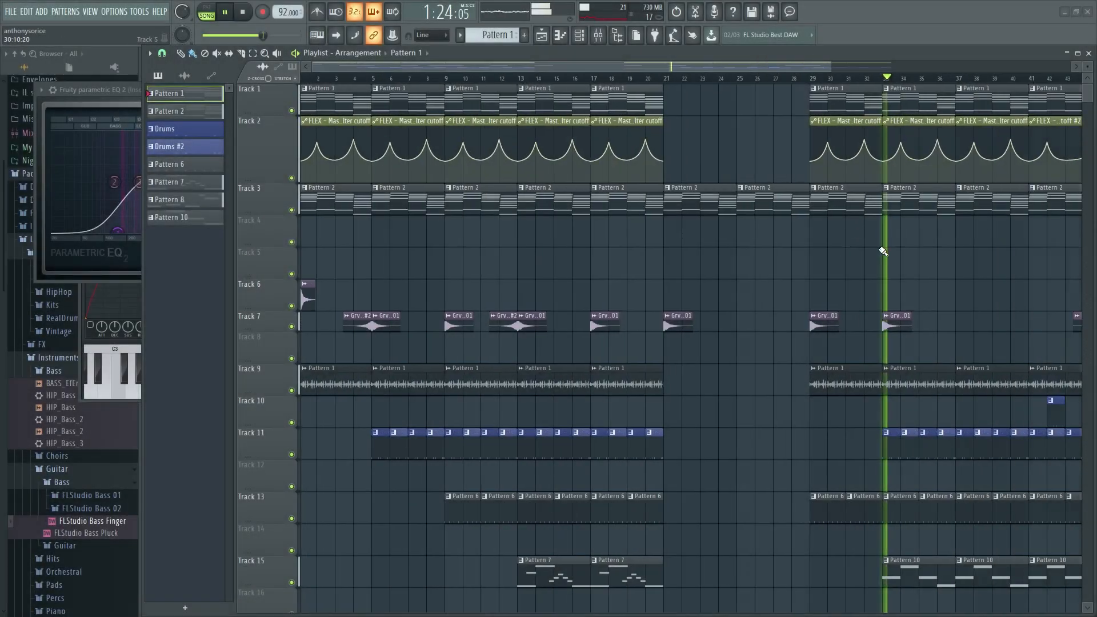
Step: Listen to the extended arrangement and delete the Drums clip at bar 42 on Track 10
ctrl+scroll(884, 251, down, 2)
scroll(876, 325, down, 4)
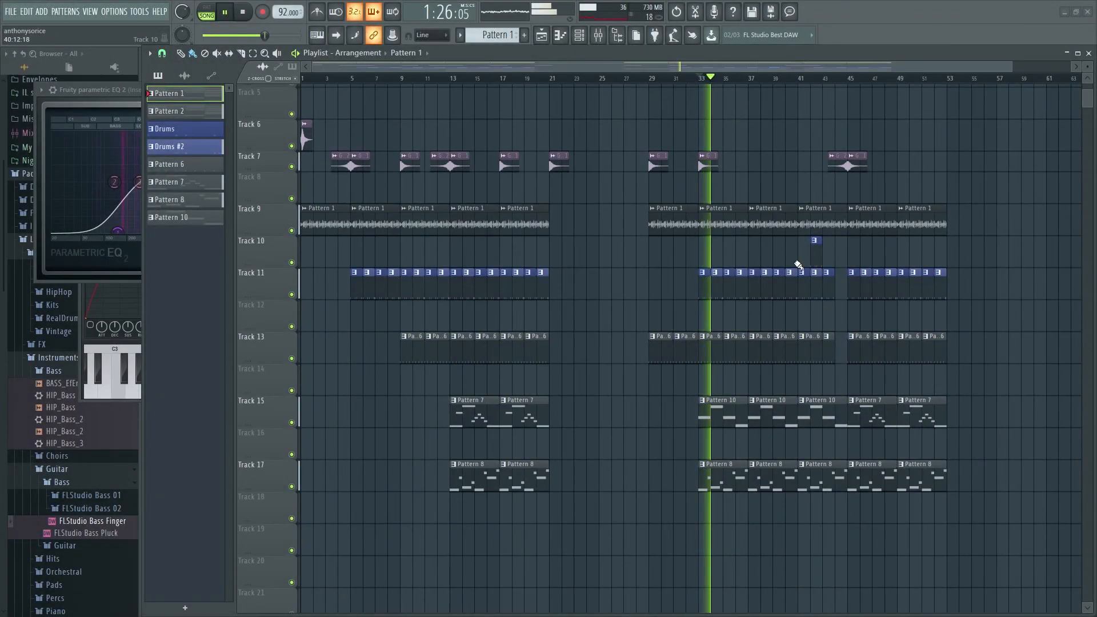
scroll(834, 286, up, 4)
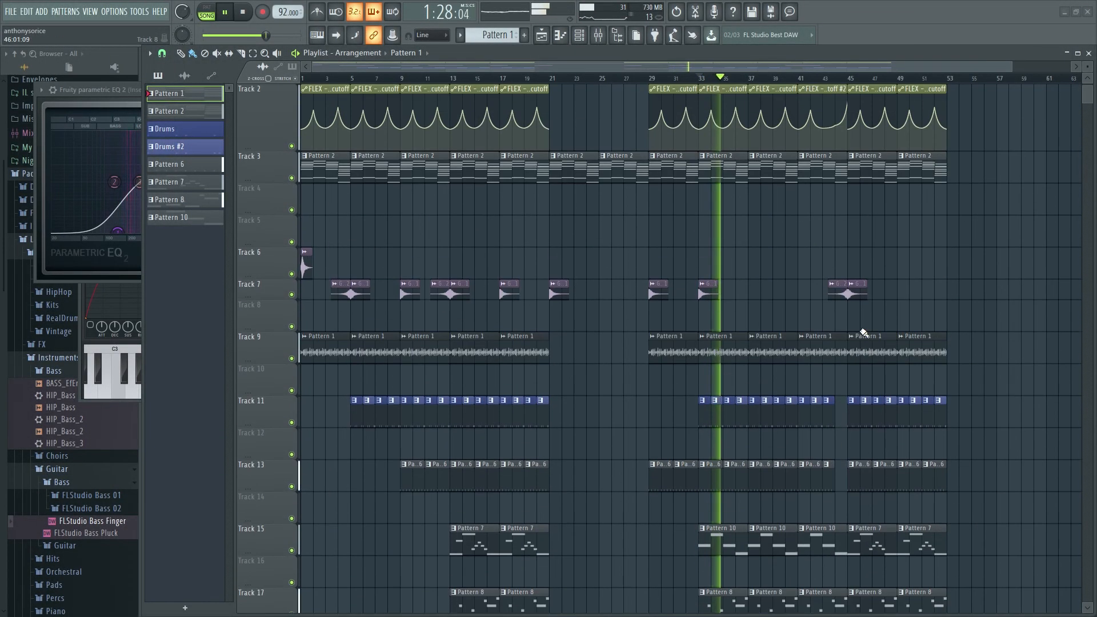
Step: Reshape the second filter cutoff automation clip around bar 44 so it dips before the rise into bar 45
scroll(859, 333, down, 3)
scroll(495, 300, up, 2)
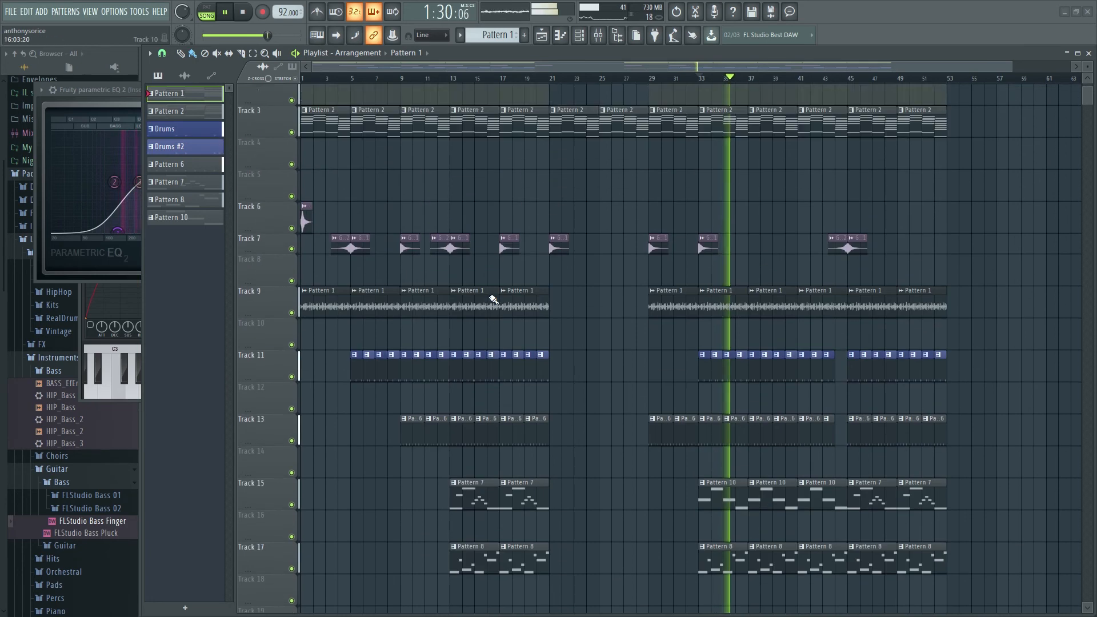
scroll(493, 300, up, 2)
click(107, 90)
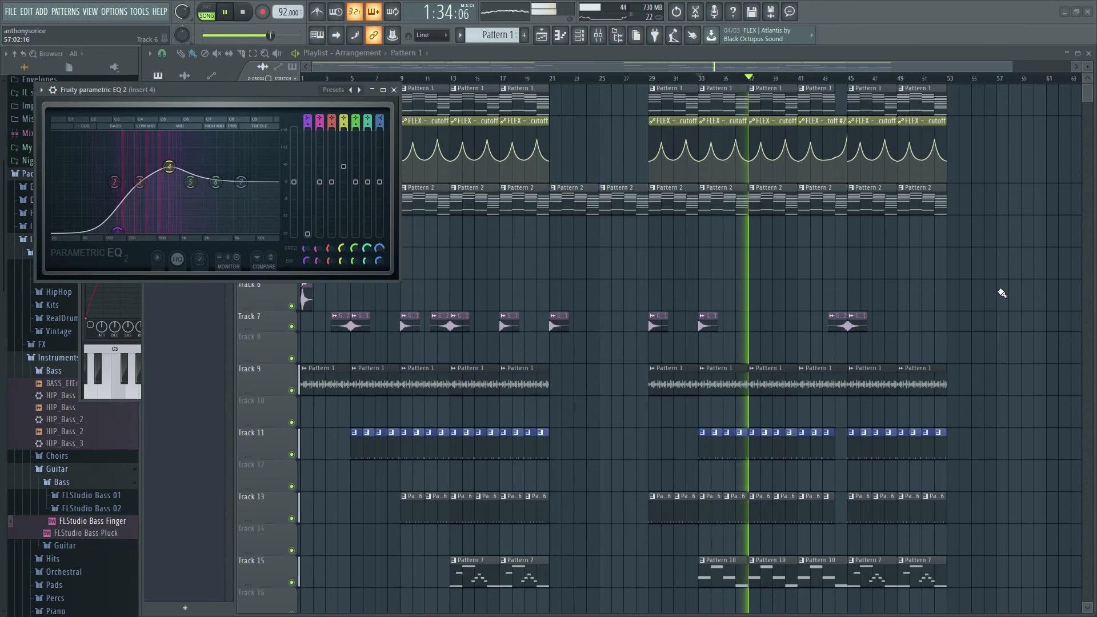
scroll(954, 277, up, 6)
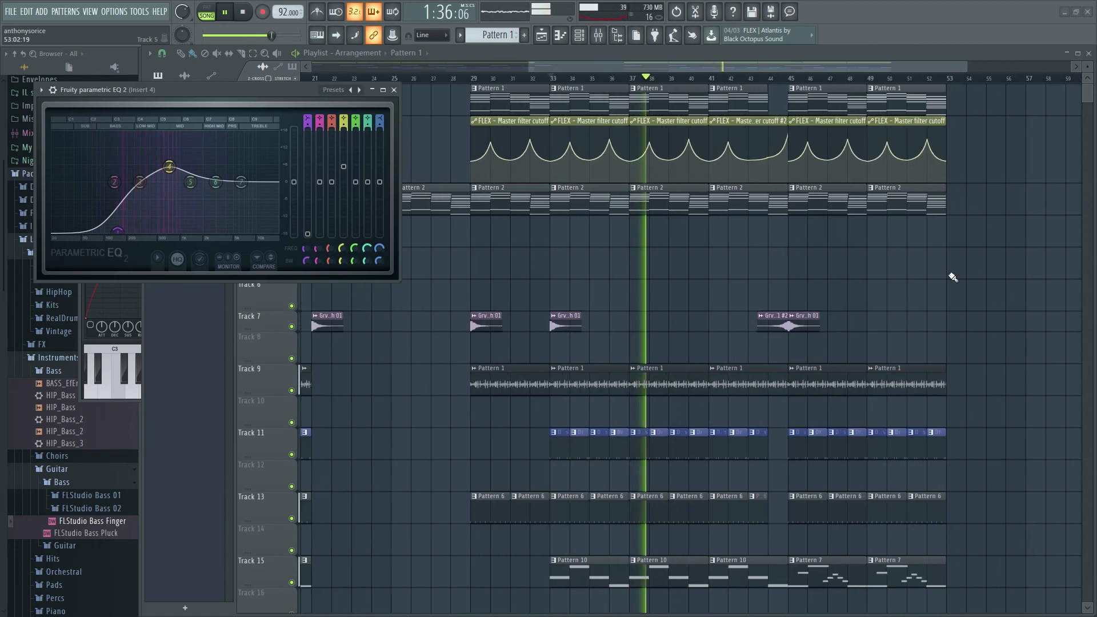
scroll(611, 166, up, 2)
click(616, 159)
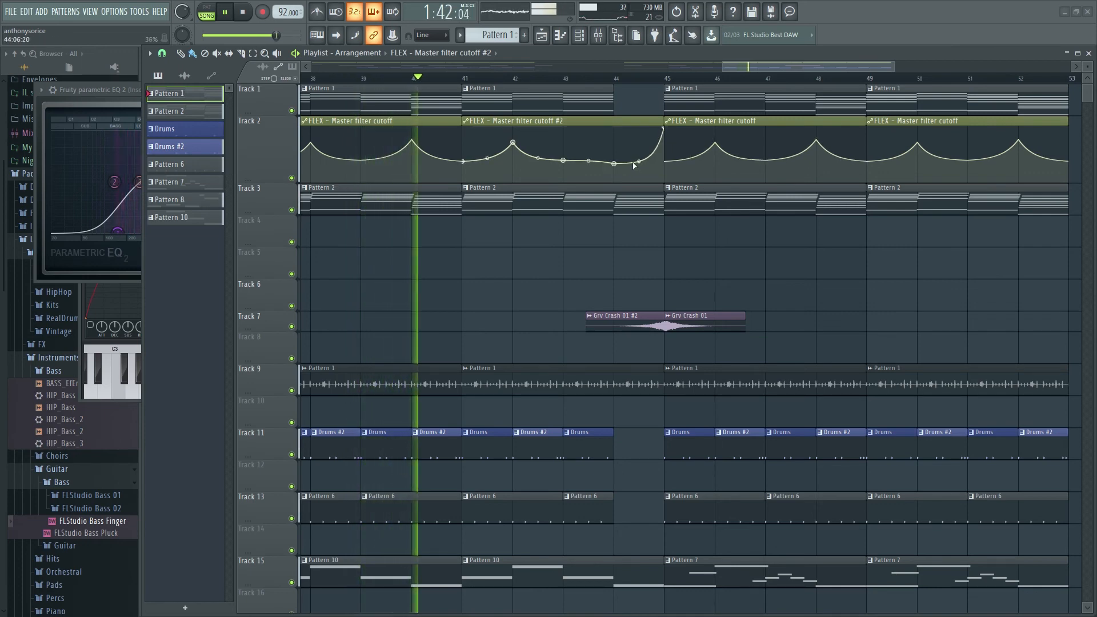
Step: Listen to the transition at bar 44 and the section from bar 45, checking the clips on all tracks
scroll(639, 245, down, 5)
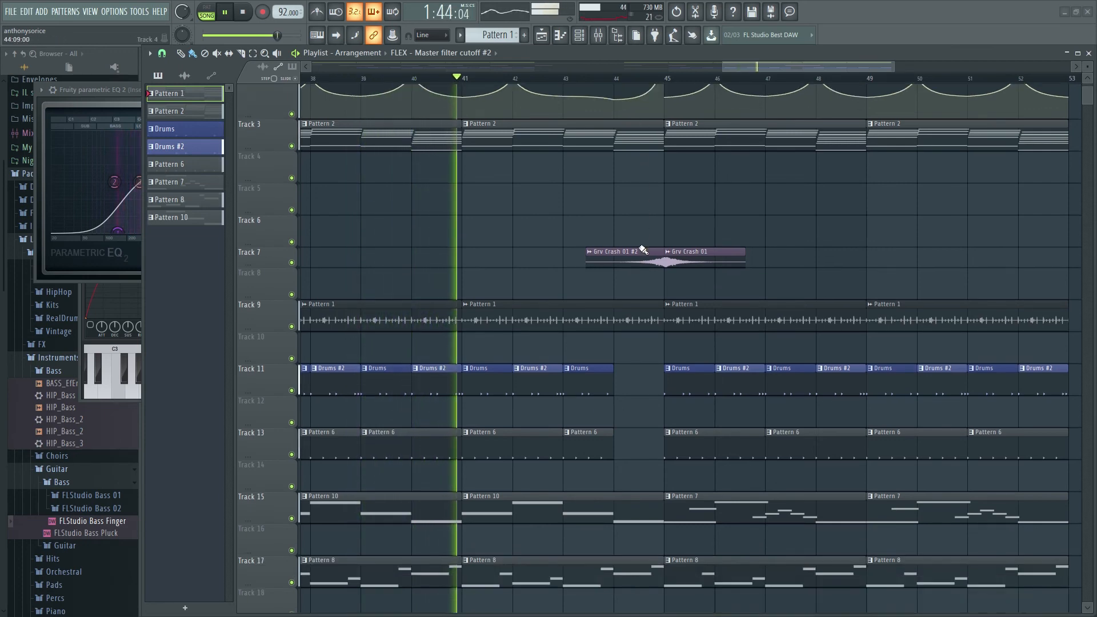
scroll(642, 249, down, 3)
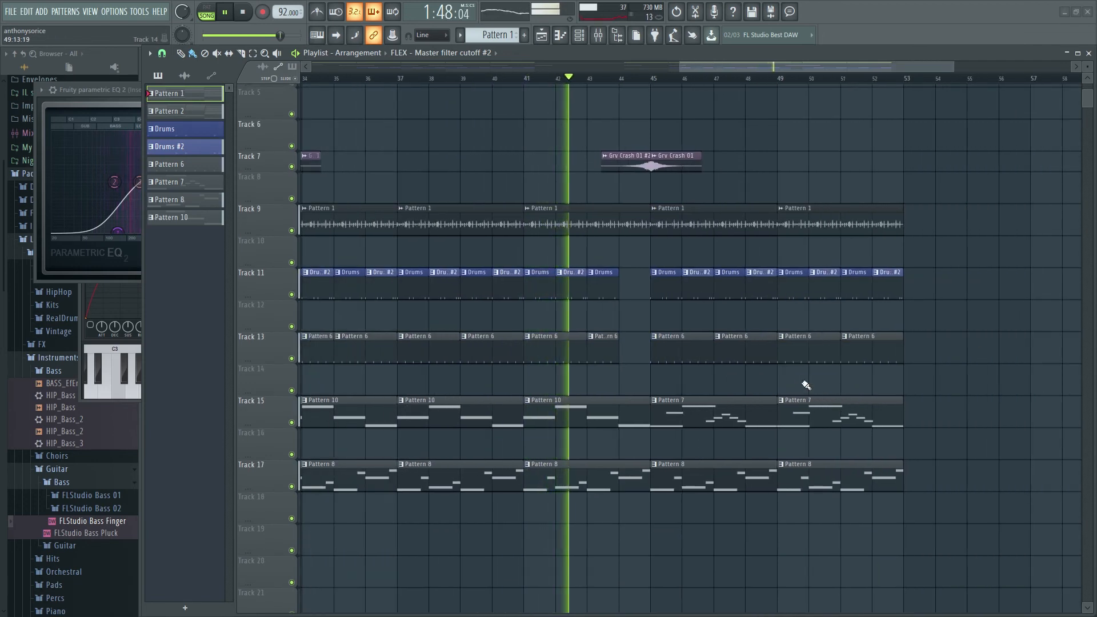
scroll(803, 385, up, 5)
scroll(803, 385, down, 2)
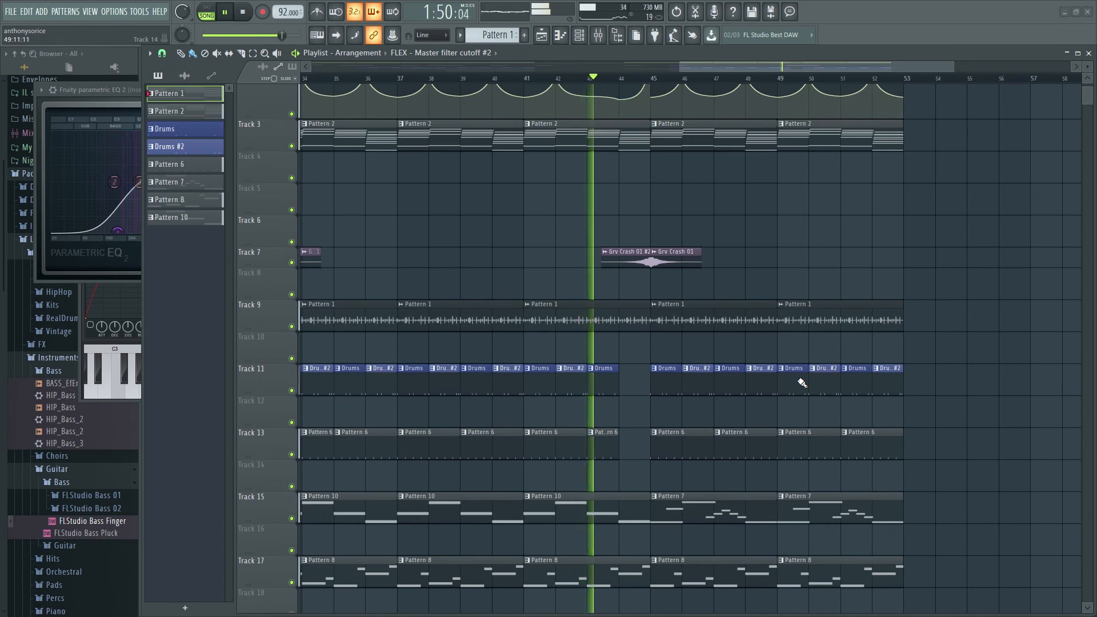
scroll(802, 380, down, 2)
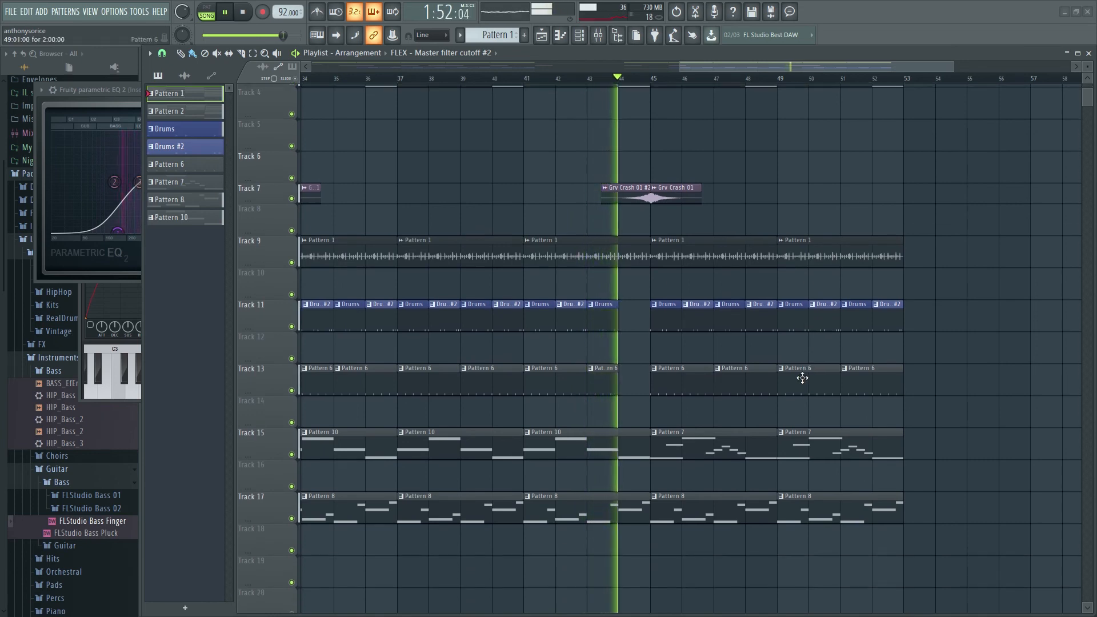
scroll(801, 378, up, 3)
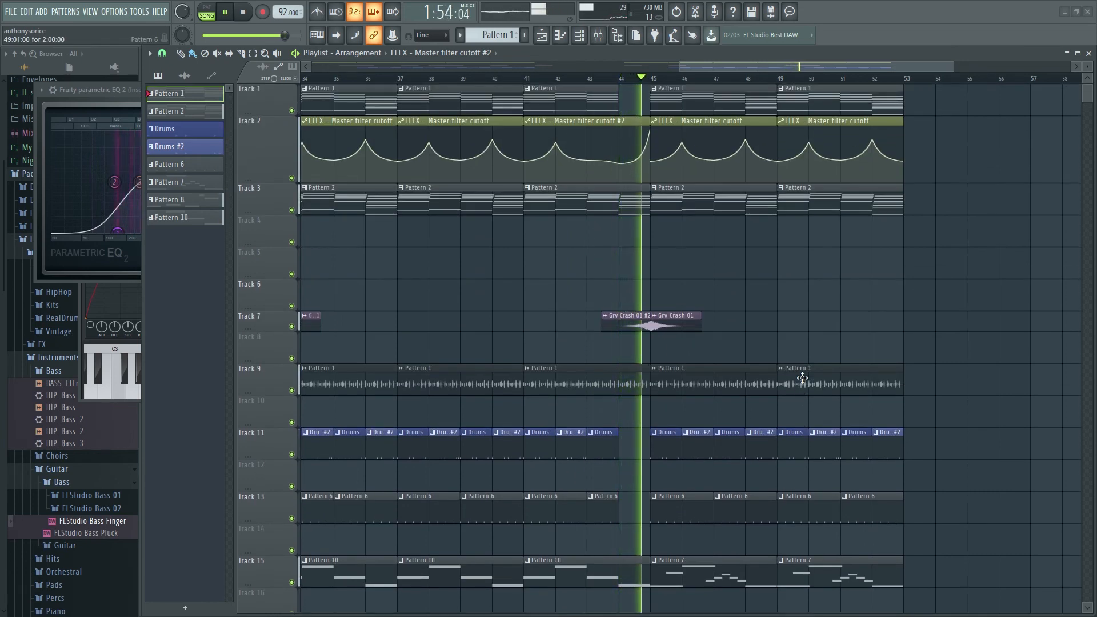
scroll(804, 380, down, 5)
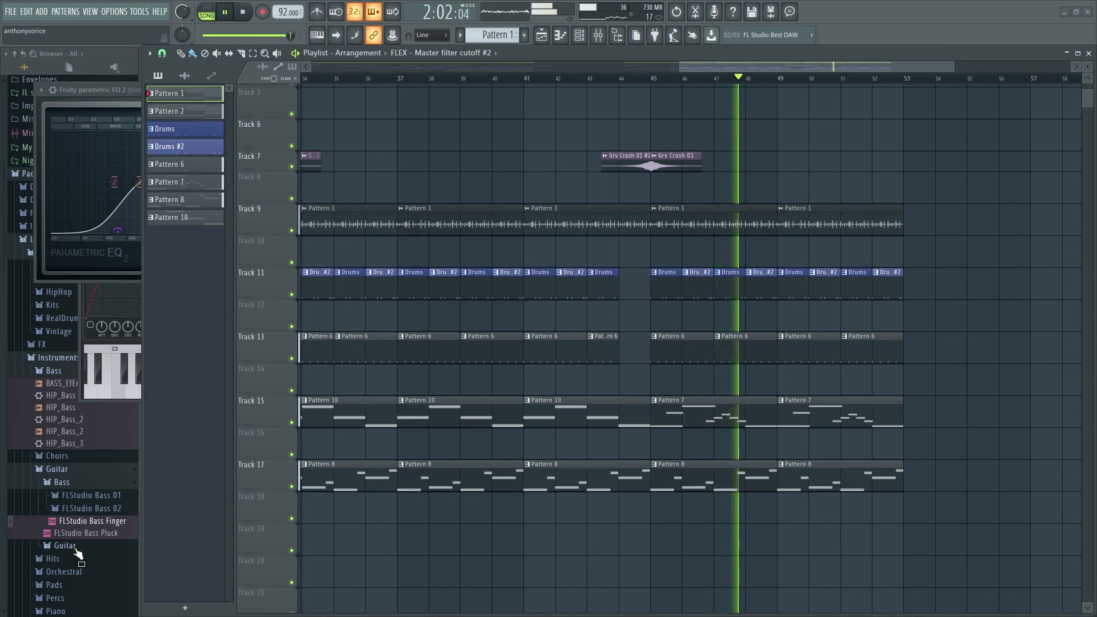
scroll(566, 309, down, 3)
scroll(587, 293, up, 5)
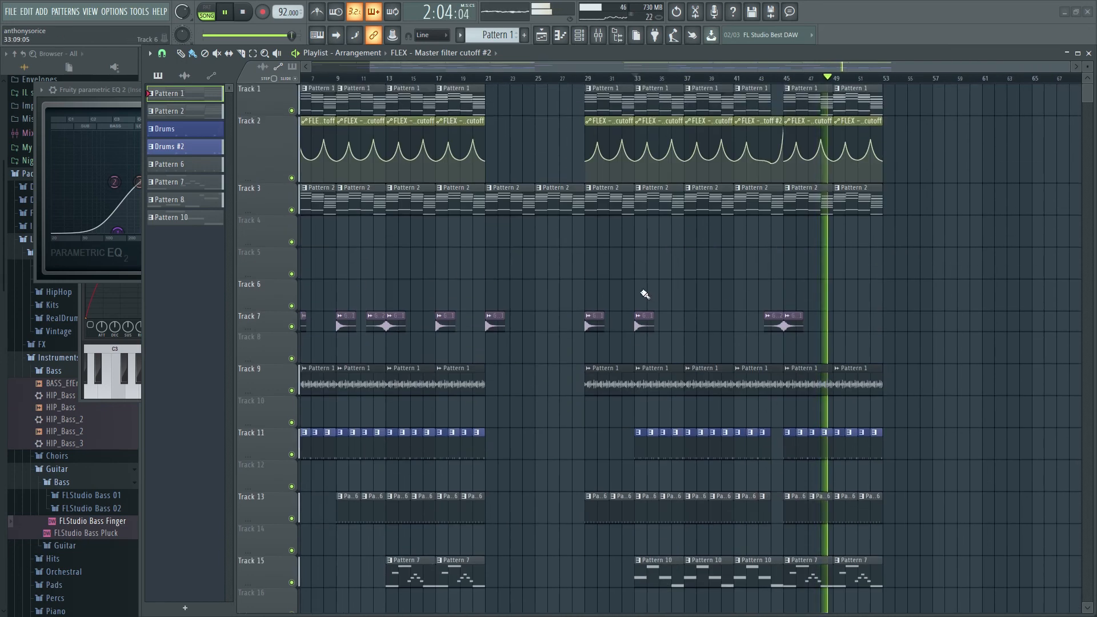
scroll(657, 300, down, 3)
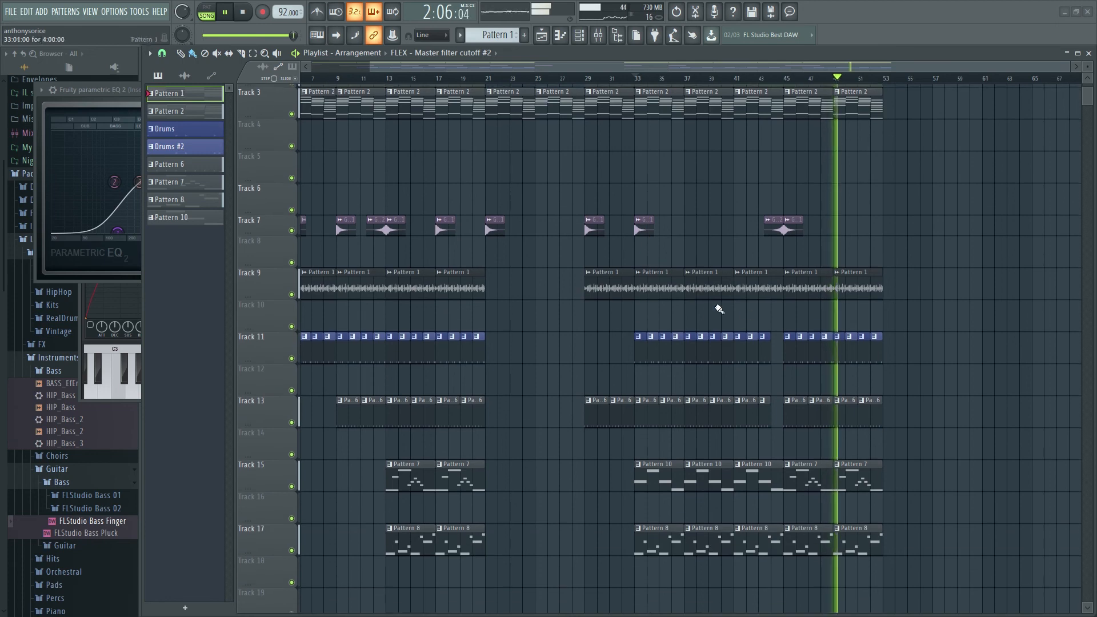
Step: Lower the Sawer's mixer track, Insert 7, to about -2.5 dB and stop playback
key(F6)
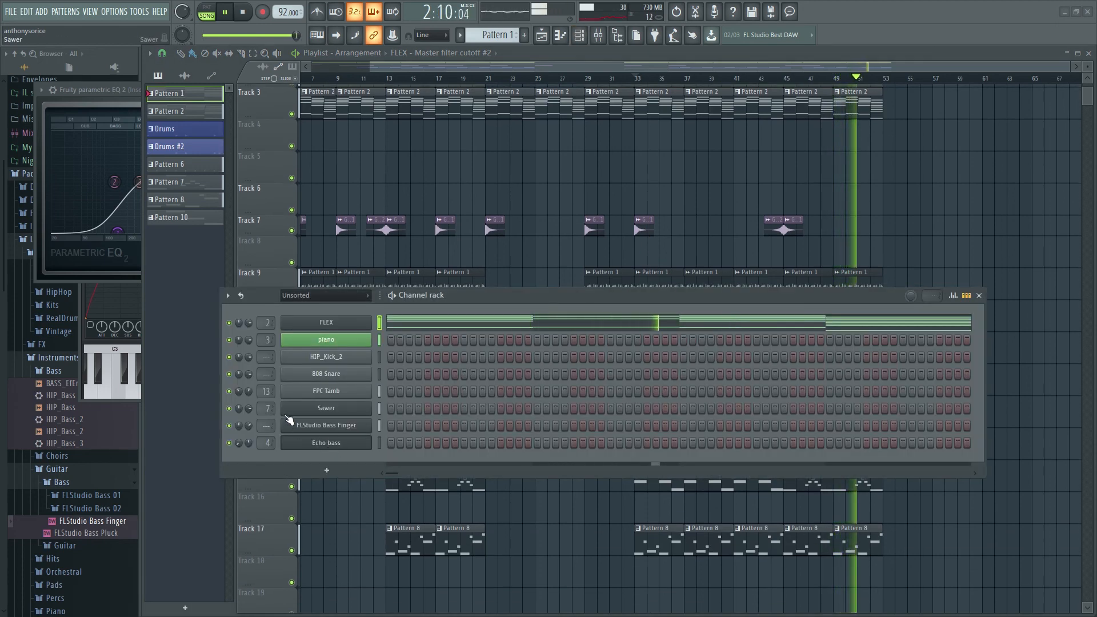
key(F9)
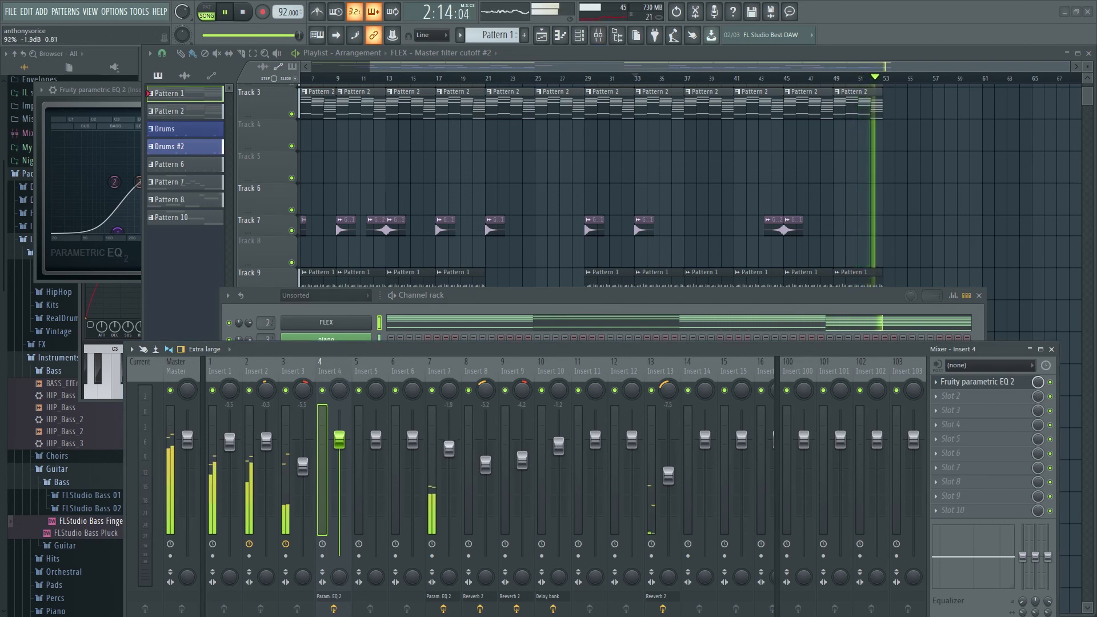
click(250, 18)
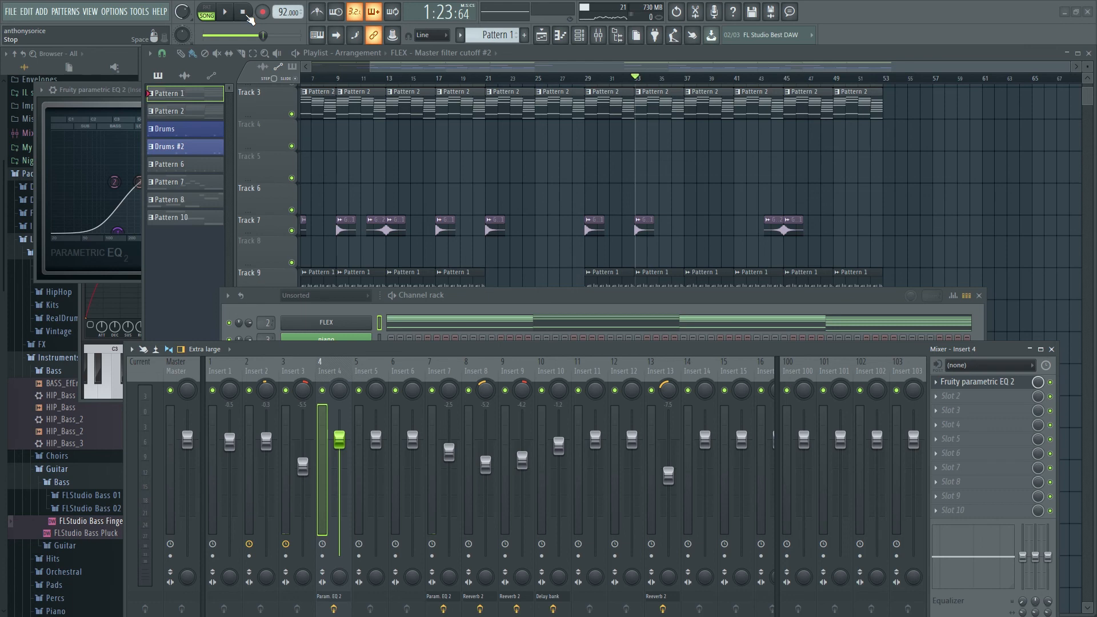
Step: Return the playhead to the start of the song, look over the whole arrangement and play it from bar 1
drag(643, 79, 230, 111)
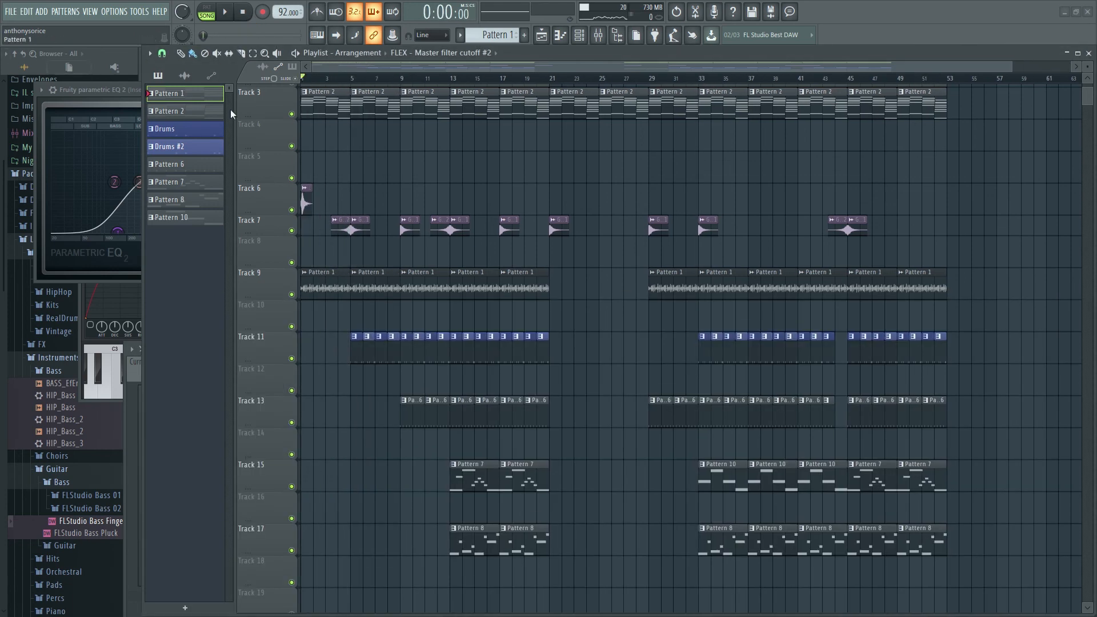
scroll(711, 205, down, 4)
scroll(708, 233, up, 5)
scroll(708, 237, up, 2)
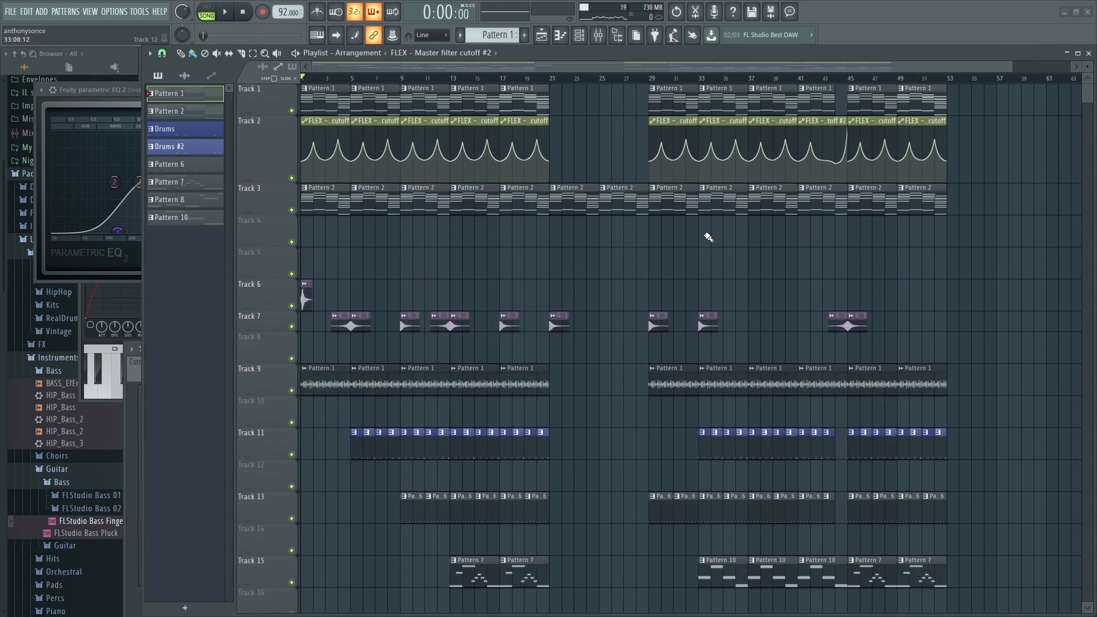
scroll(557, 378, down, 3)
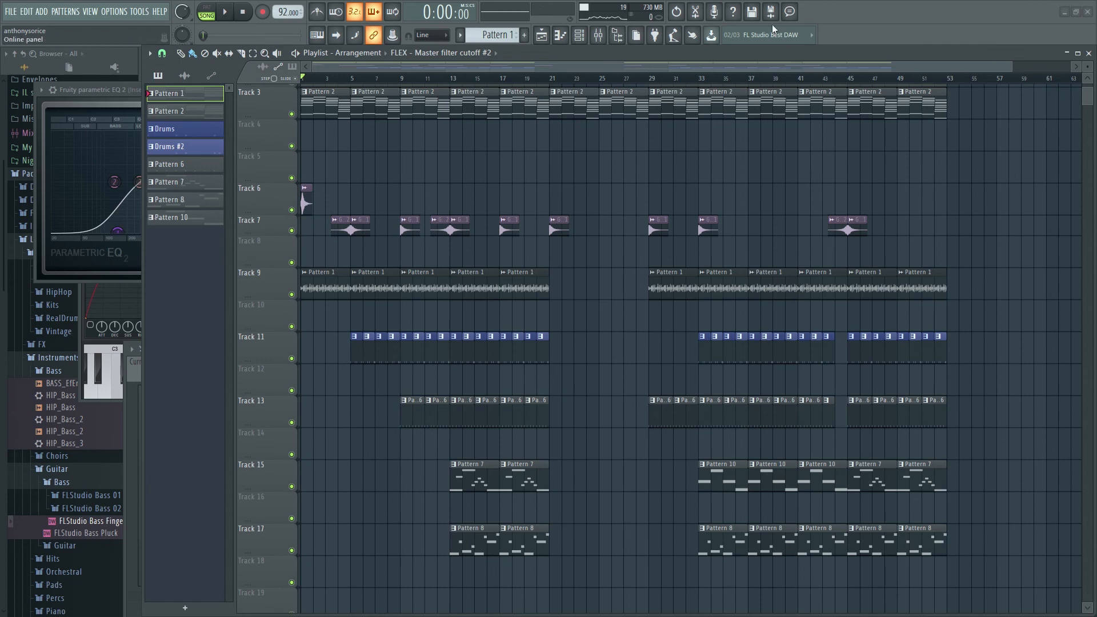
key(space)
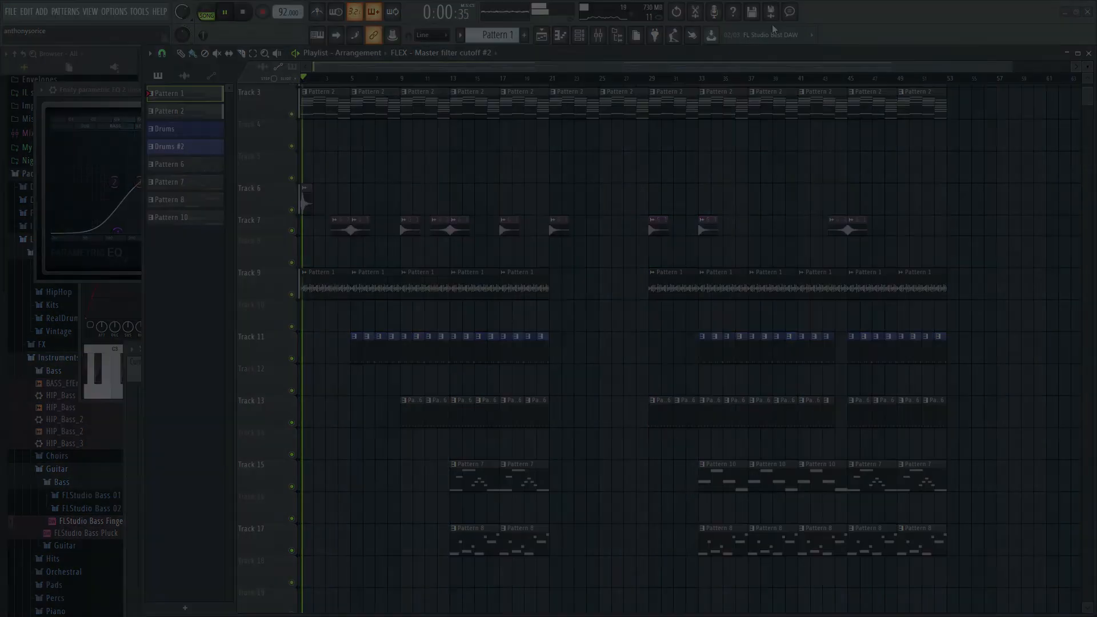